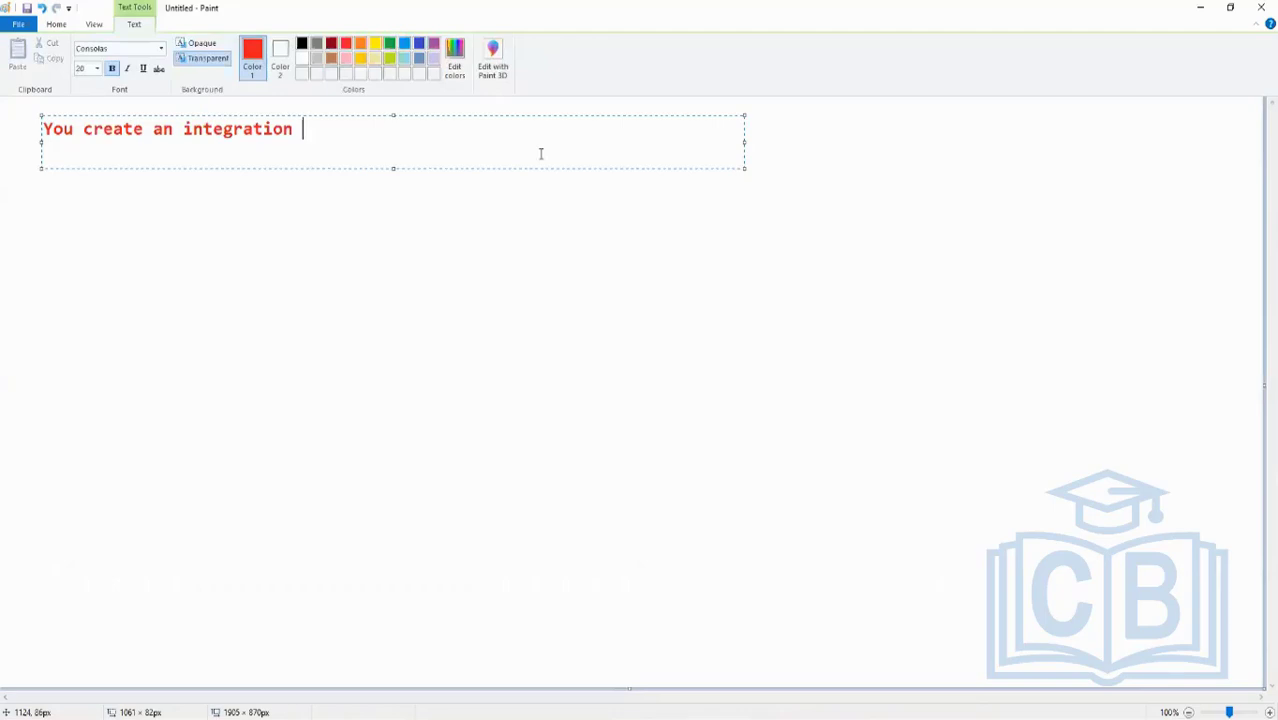
- Finish the red heading "You create an integration. it is mandatory to configure the security" and commit the text
{"action": "key", "text": "BackSpace"}
{"action": "type", "text": ". it is mandato"}
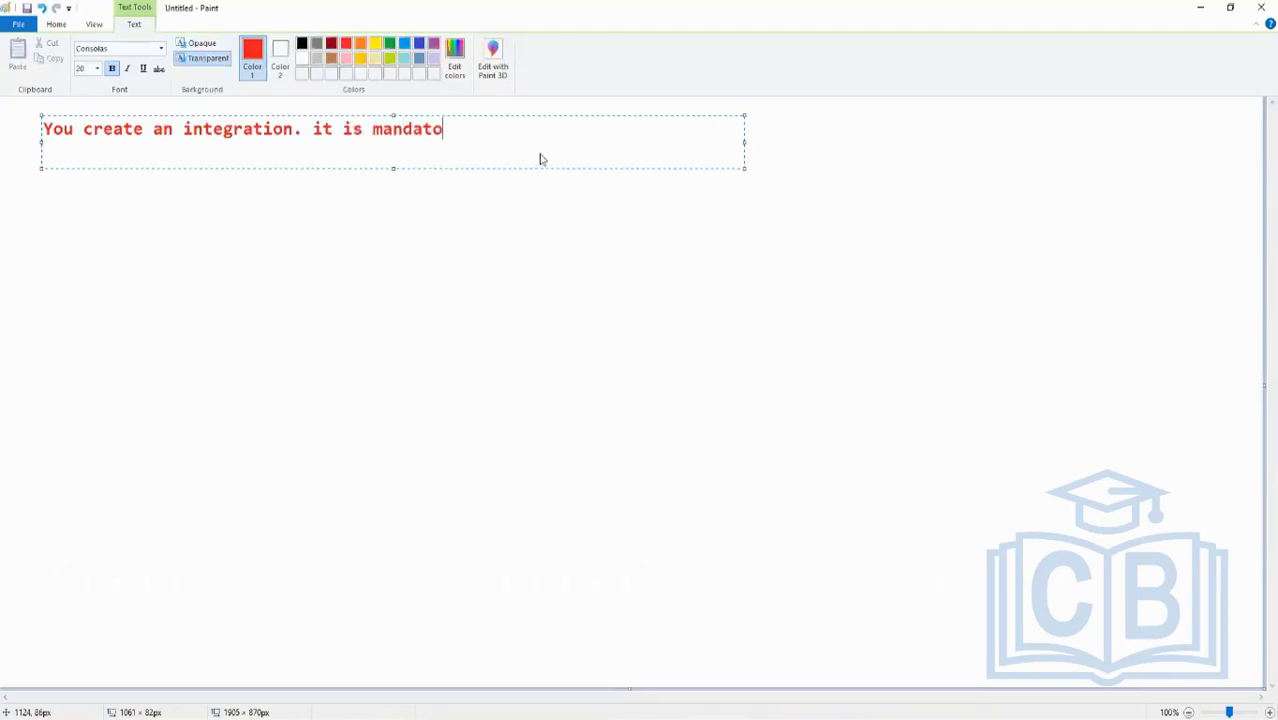
{"action": "type", "text": "ry to configur"}
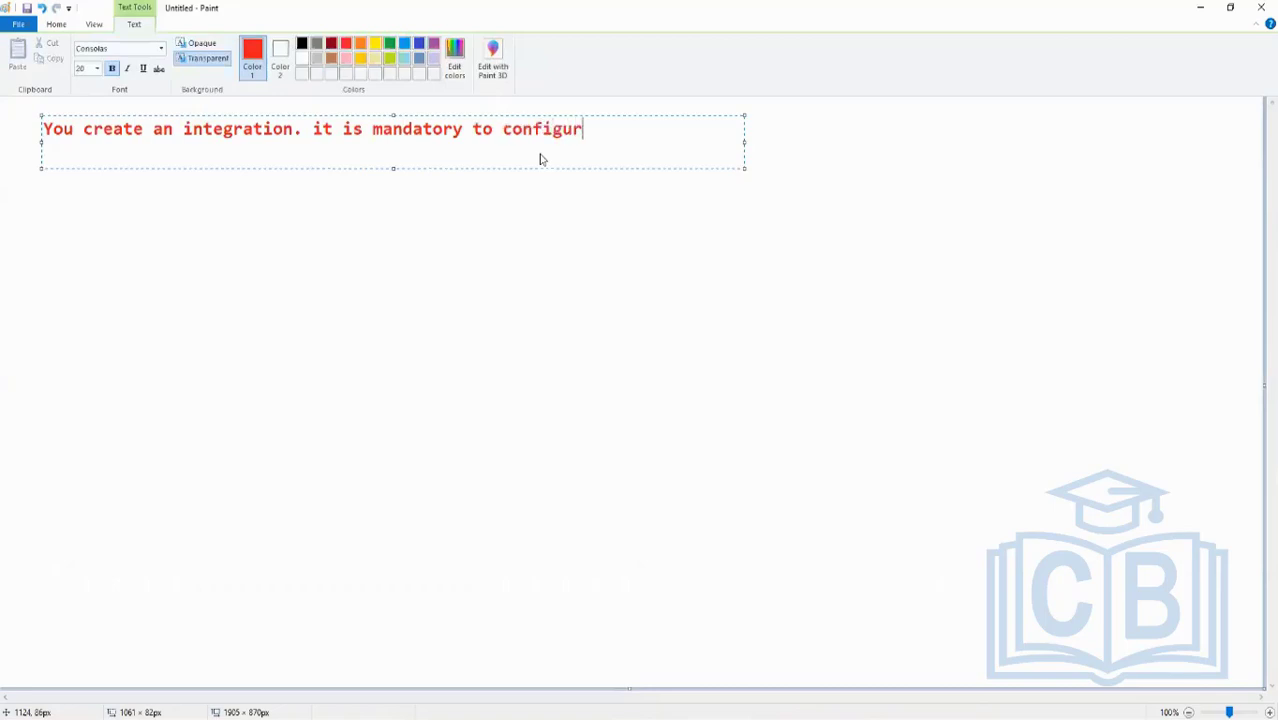
{"action": "type", "text": "e the secruity"}
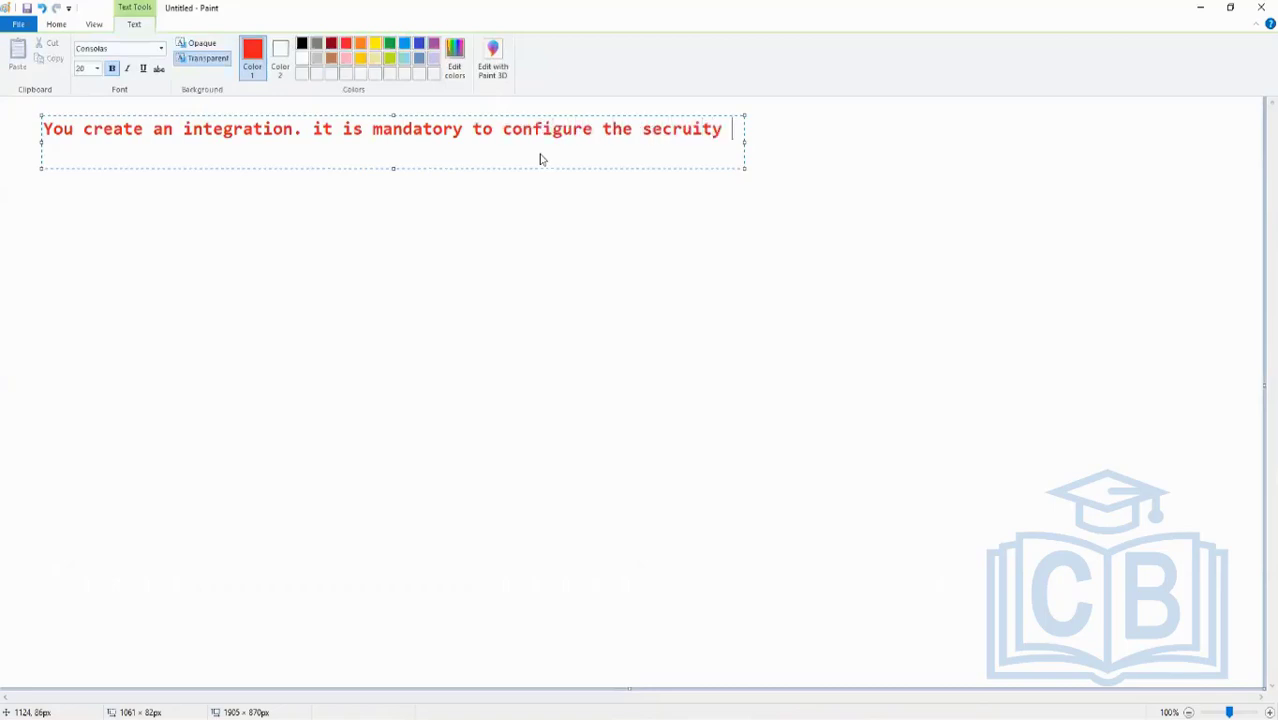
{"action": "key", "text": "BackSpace"}
{"action": "key", "text": "BackSpace"}
{"action": "key", "text": "BackSpace"}
{"action": "key", "text": "BackSpace"}
{"action": "key", "text": "BackSpace"}
{"action": "key", "text": "BackSpace"}
{"action": "type", "text": "urity"}
{"action": "left_click", "coordinate": [343, 221]}
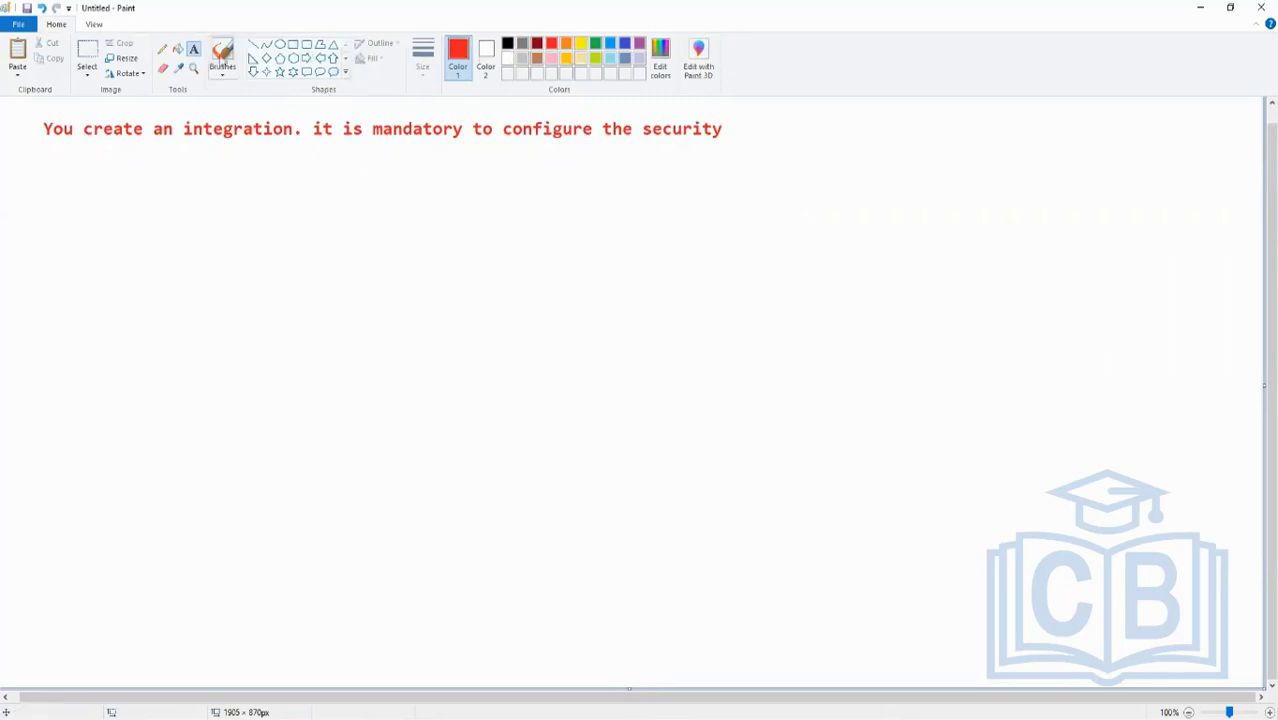
- Start a large new text box below the heading with "1." as the first list number
{"action": "left_click", "coordinate": [47, 193]}
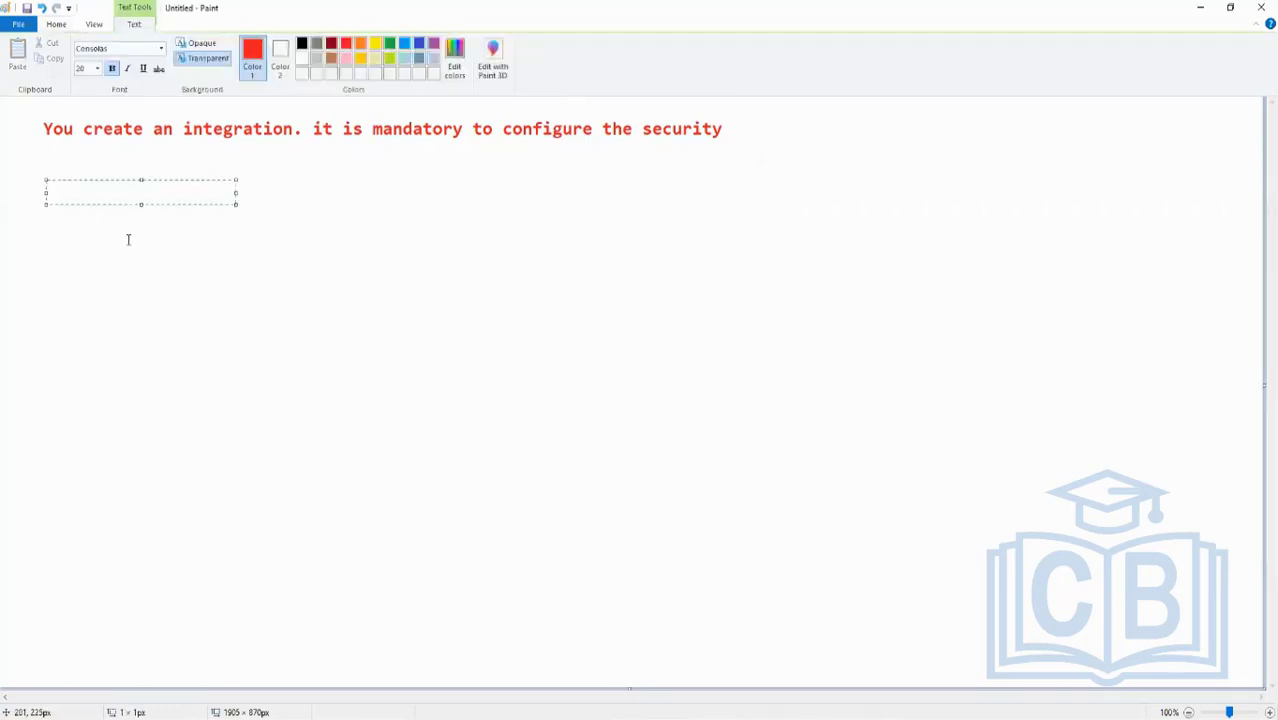
{"action": "type", "text": "1."}
{"action": "left_click_drag", "start_coordinate": [236, 204], "coordinate": [782, 645]}
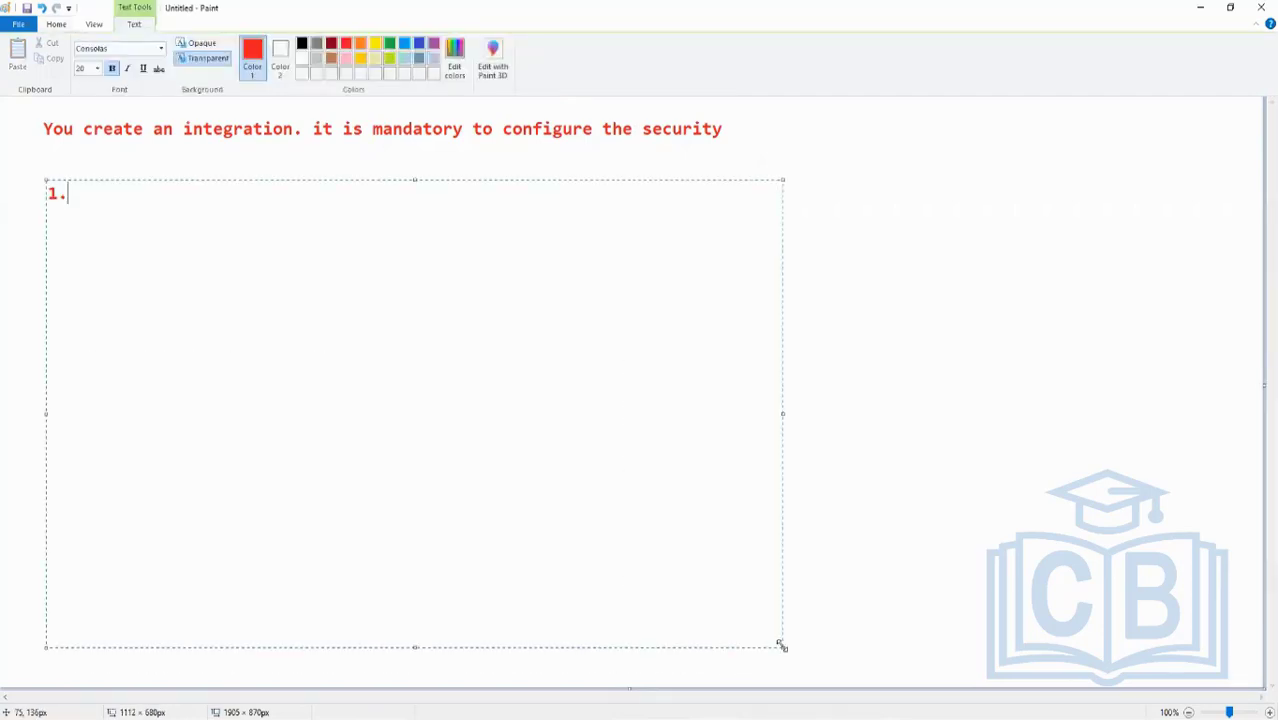
- Switch the text colour to blue and write "Create Integration System User (ISU)" after the 1
{"action": "left_click", "coordinate": [419, 44]}
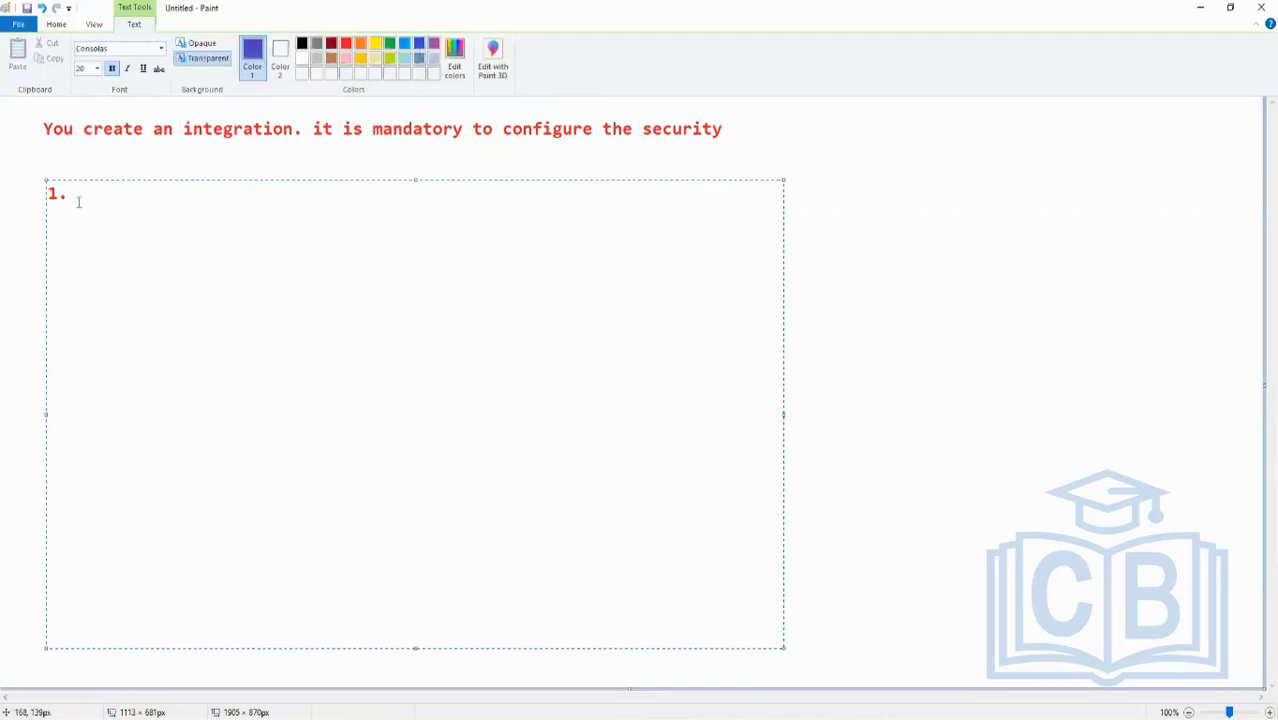
{"action": "type", "text": "Create Integration Sys"}
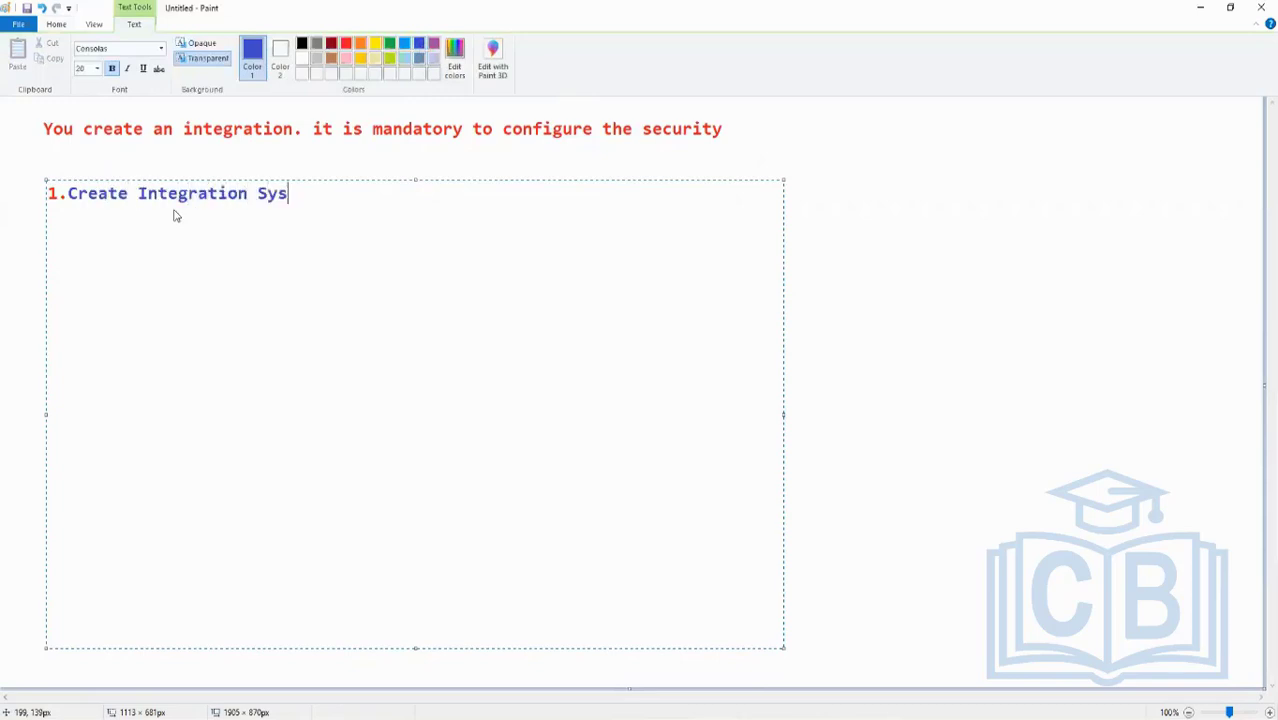
{"action": "type", "text": "tem User "}
{"action": "type", "text": "(IS"}
{"action": "key", "text": "BackSpace"}
{"action": "type", "text": "ISU"}
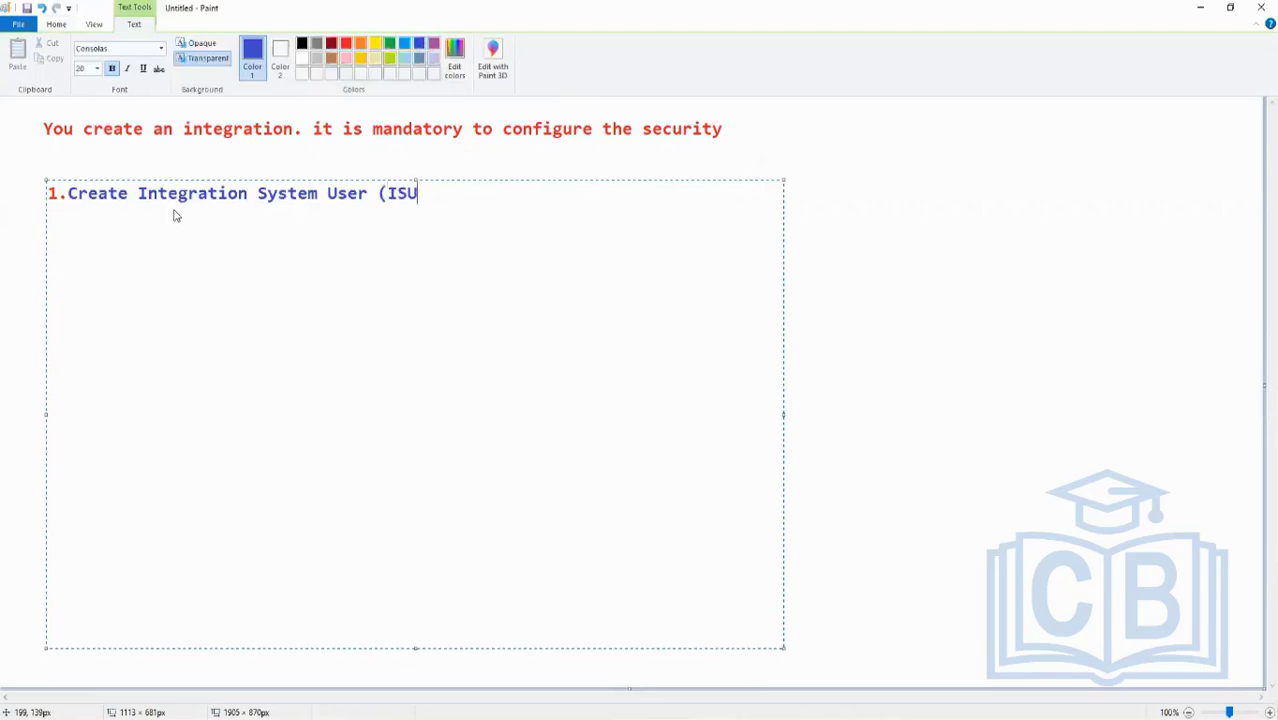
{"action": "type", "text": ")"}
{"action": "key", "text": "Return"}
- Add list item "2. Create Integration System Security Group (ISSG)" on a new line
{"action": "type", "text": "2. Create i"}
{"action": "key", "text": "BackSpace"}
{"action": "key", "text": "BackSpace"}
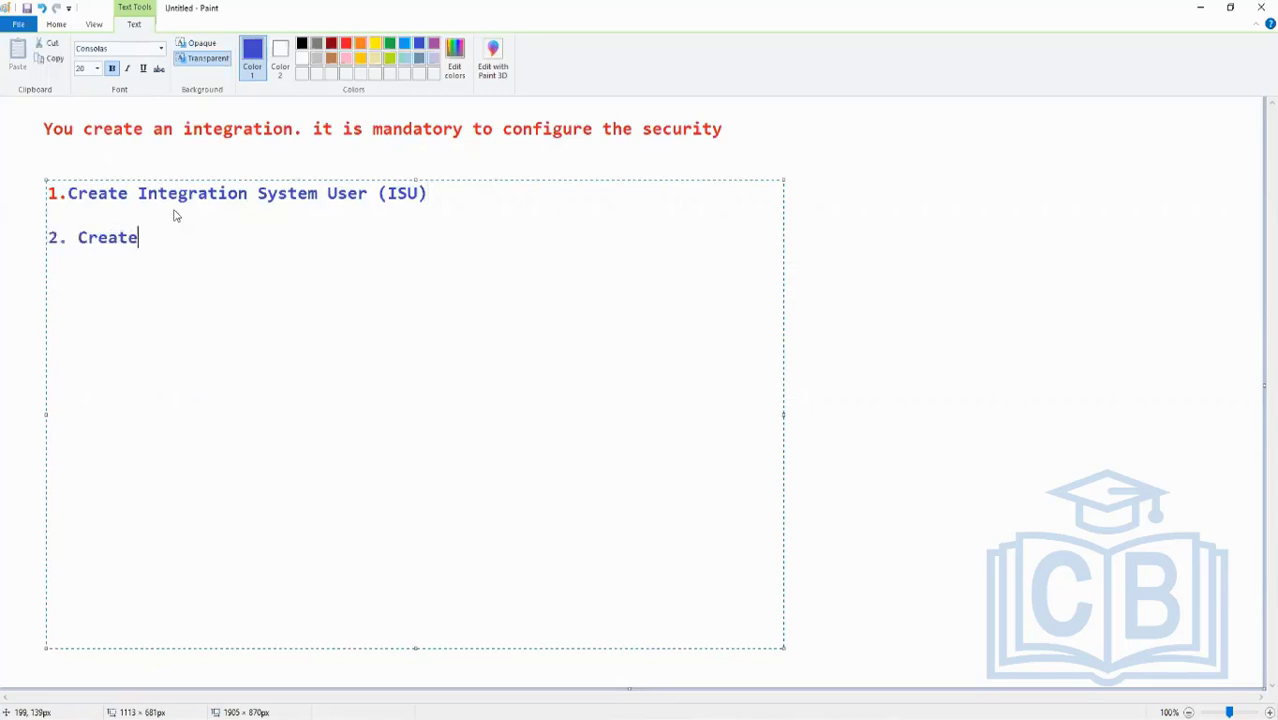
{"action": "type", "text": "Integration Syst"}
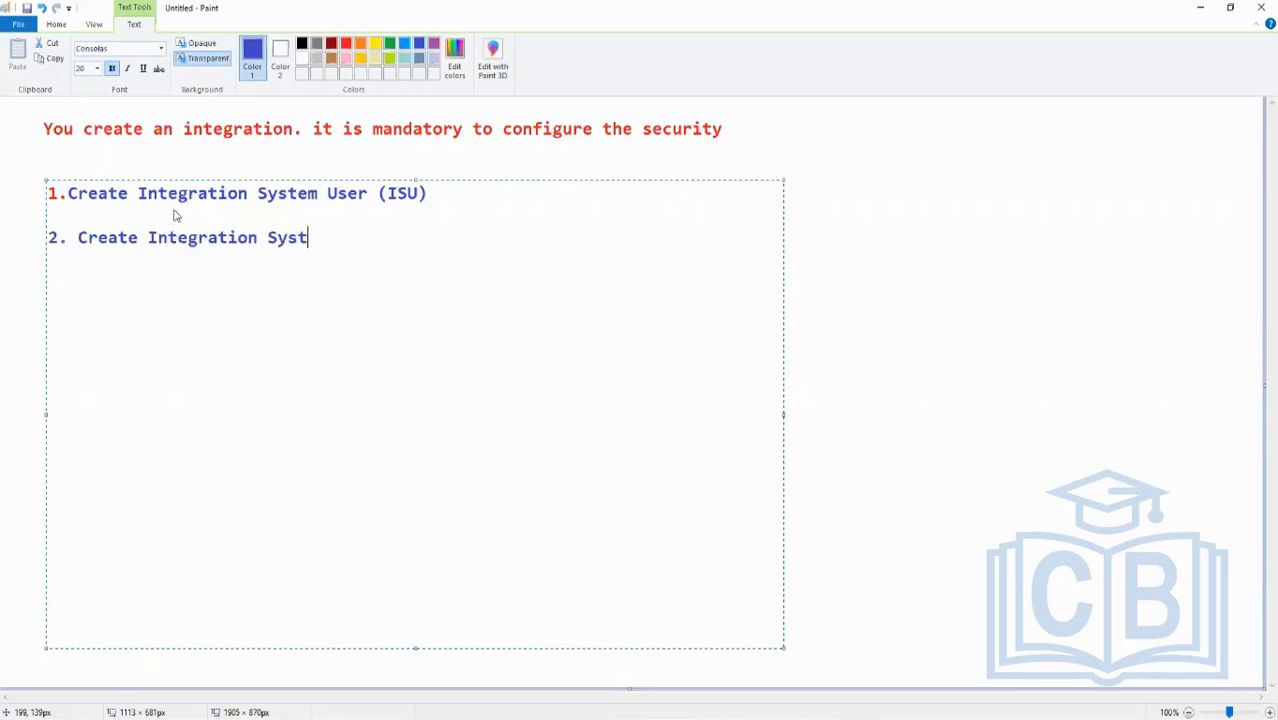
{"action": "type", "text": "em Secuir"}
{"action": "key", "text": "BackSpace"}
{"action": "key", "text": "BackSpace"}
{"action": "type", "text": "rity Group "}
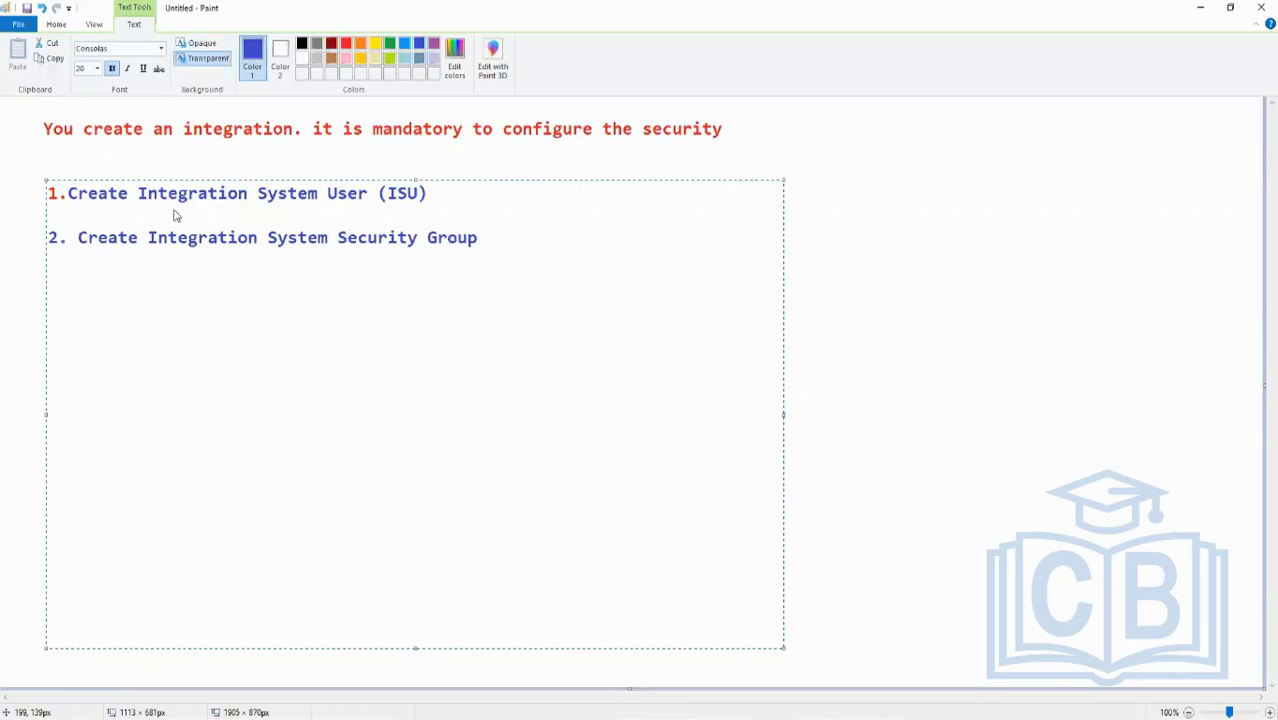
{"action": "type", "text": "(ISSG)"}
{"action": "key", "text": "Return"}
{"action": "key", "text": "Return"}
- Add list item "3. Assign ISU the ISSG created"
{"action": "type", "text": "3. Associat"}
{"action": "key", "text": "BackSpace"}
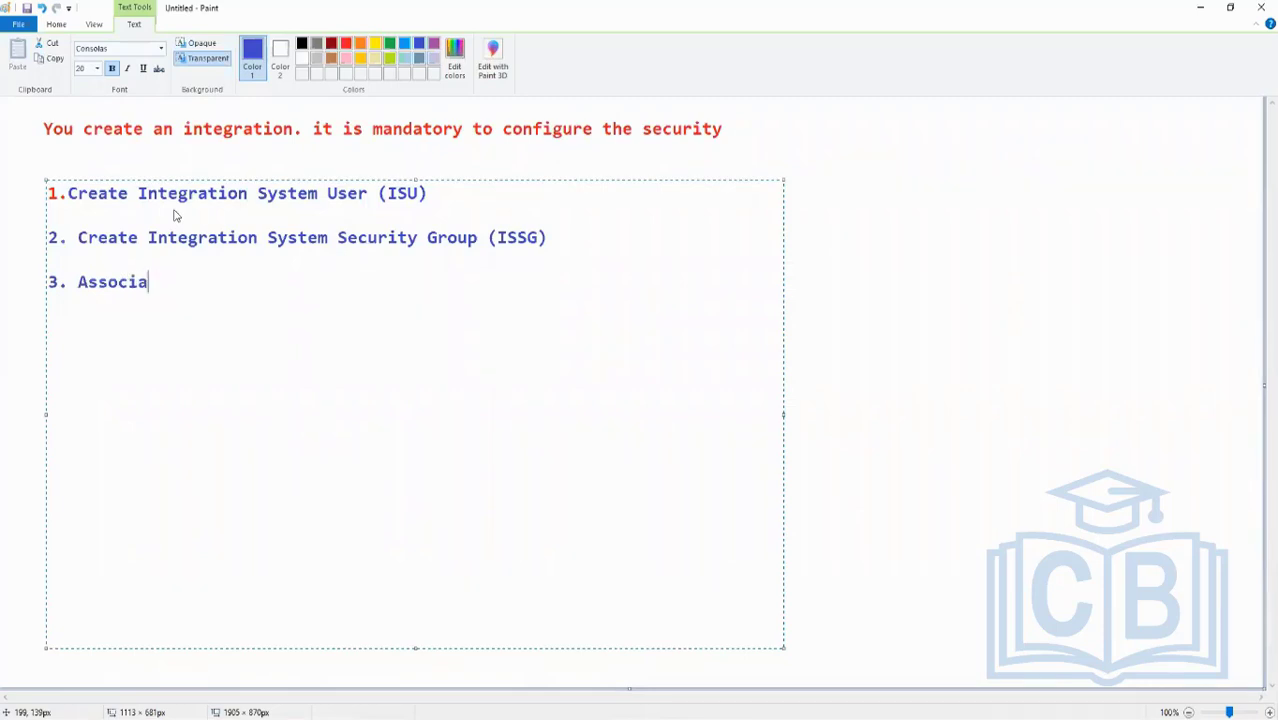
{"action": "key", "text": "BackSpace"}
{"action": "key", "text": "BackSpace"}
{"action": "key", "text": "BackSpace"}
{"action": "key", "text": "BackSpace"}
{"action": "type", "text": "ign ISU "}
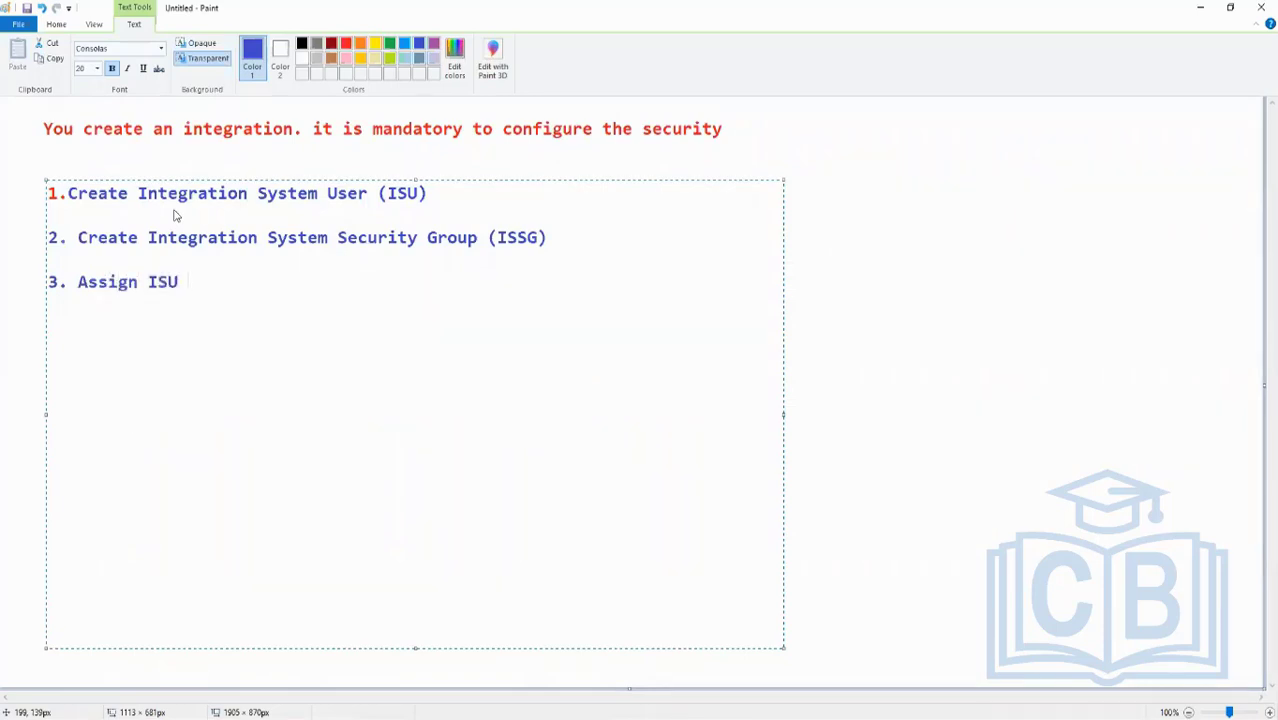
{"action": "type", "text": "the ISSG created"}
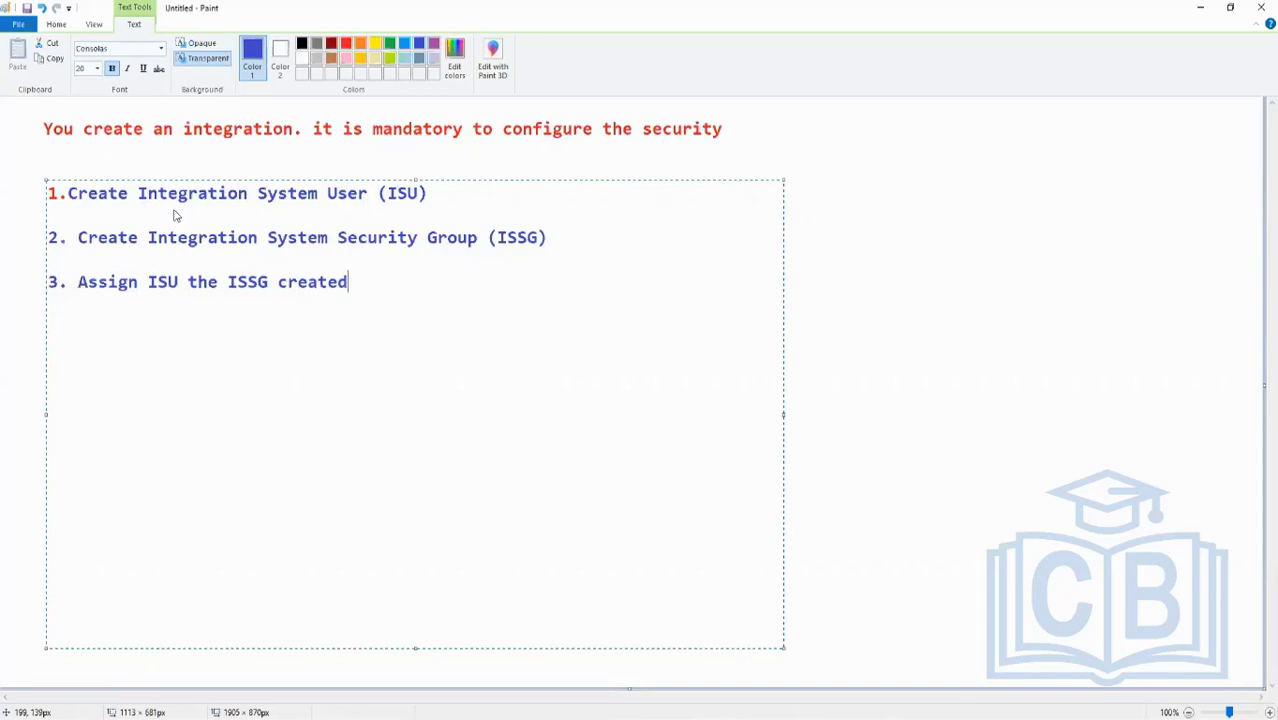
{"action": "key", "text": "Return"}
- Add list item "4. Add the right security domains and policies to the ISSG"
{"action": "type", "text": "4. Add the right sec"}
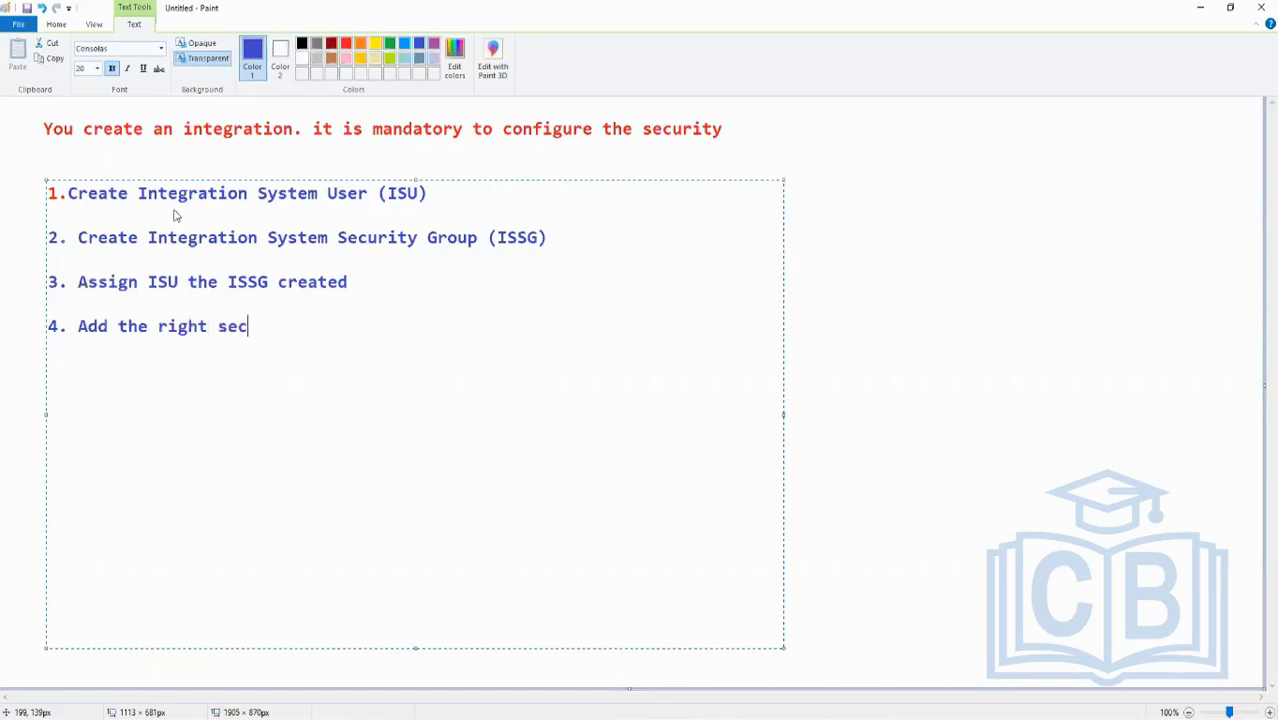
{"action": "type", "text": "urity domains an"}
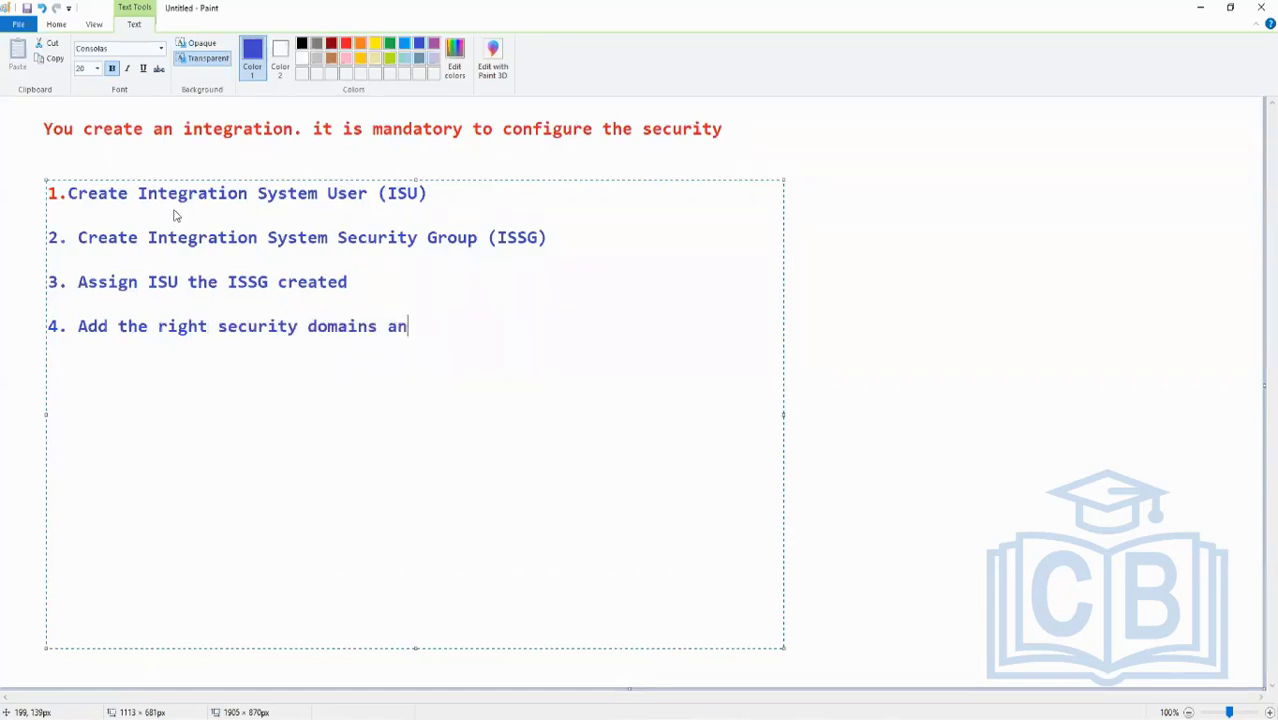
{"action": "type", "text": "d policies to "}
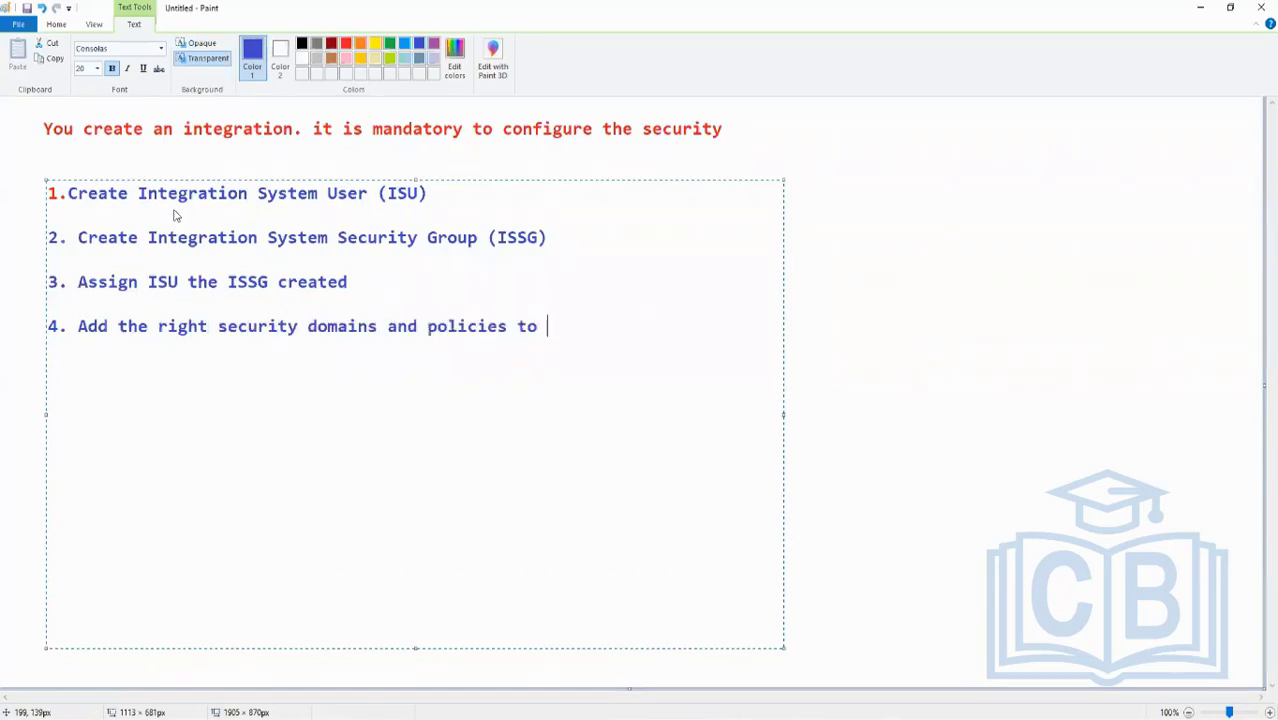
{"action": "type", "text": "the ISSG"}
{"action": "key", "text": "Return"}
- Add list item "5. Activate Pending security policy changes"
{"action": "type", "text": "4"}
{"action": "key", "text": "BackSpace"}
{"action": "type", "text": "5. "}
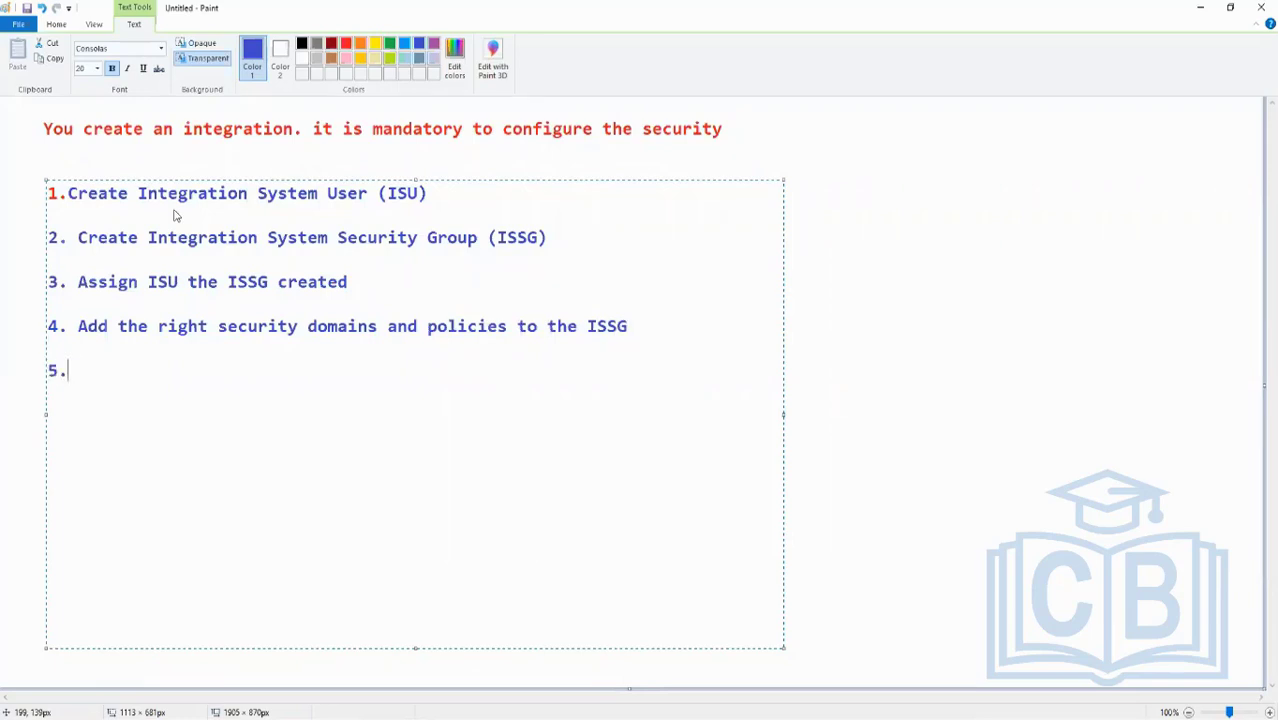
{"action": "type", "text": "Activate Pending sec"}
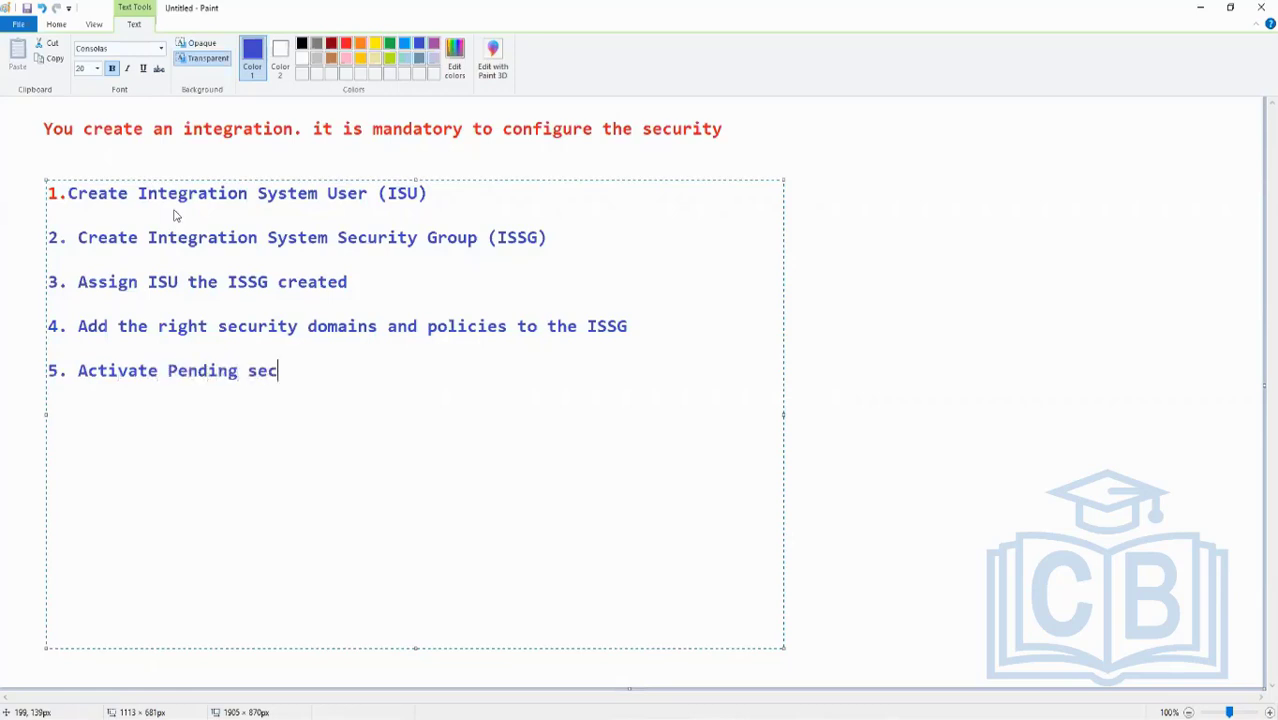
{"action": "type", "text": "urity policy cahgne"}
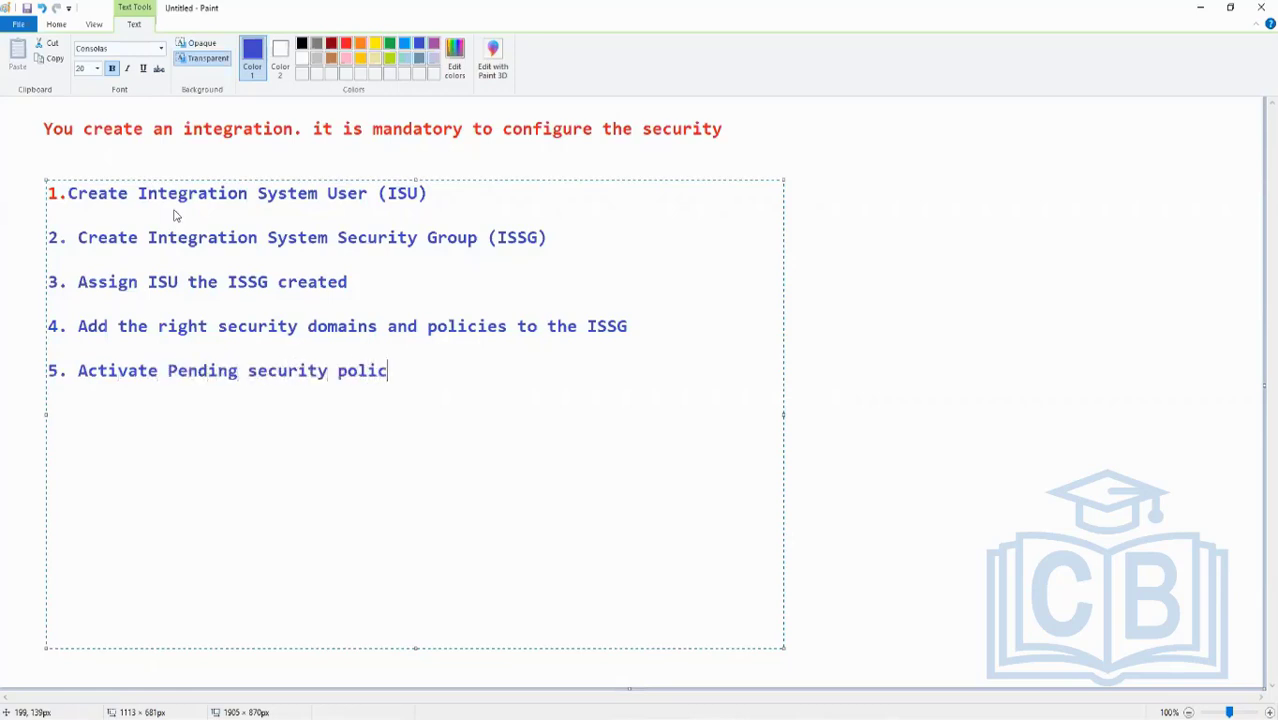
{"action": "key", "text": "BackSpace"}
{"action": "key", "text": "BackSpace"}
{"action": "key", "text": "BackSpace"}
{"action": "key", "text": "BackSpace"}
{"action": "key", "text": "BackSpace"}
{"action": "type", "text": "hanges"}
{"action": "key", "text": "Return"}
{"action": "key", "text": "Return"}
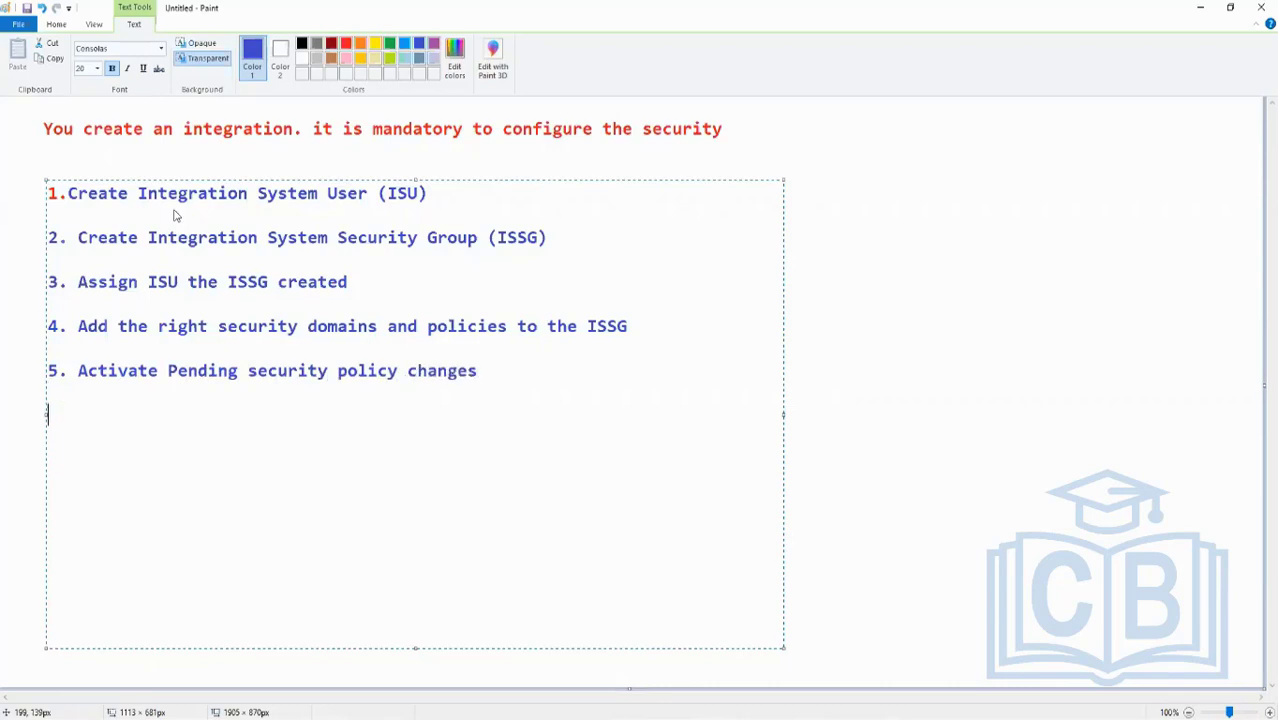
- Add list item "6. Assign ISU to the Integration"
{"action": "type", "text": "6. Assign ISU"}
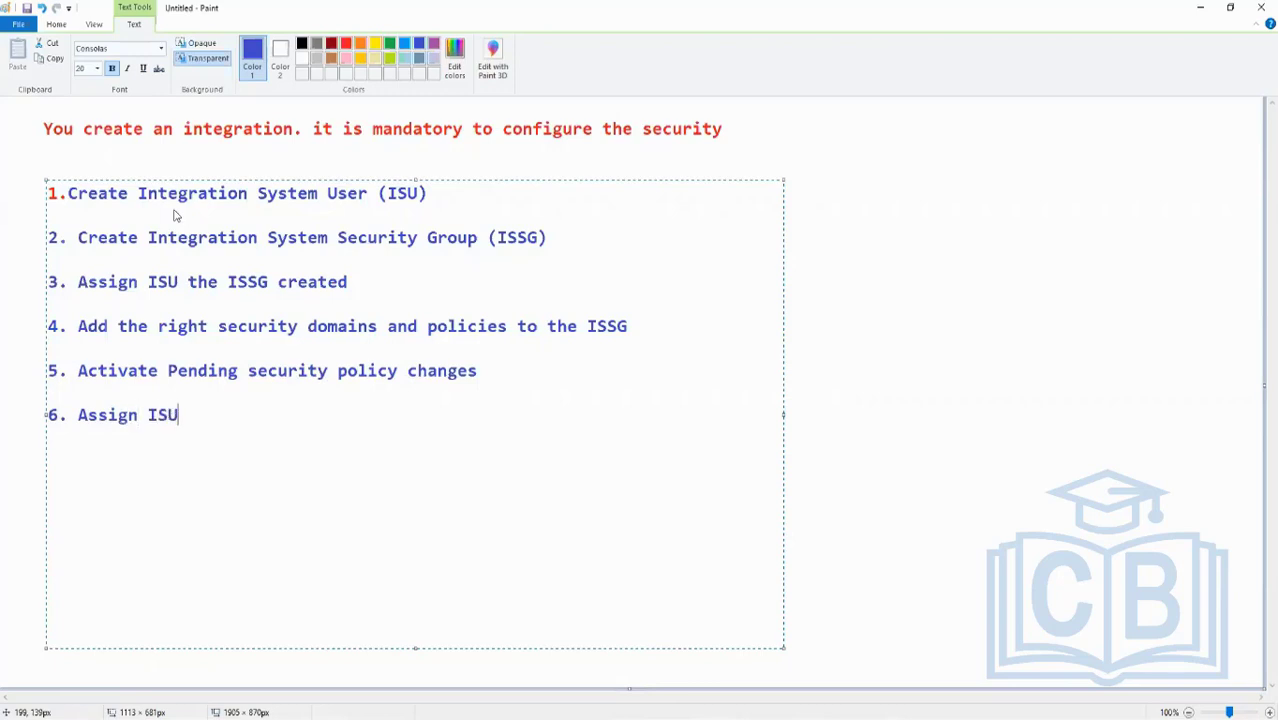
{"action": "type", "text": " to the Inte"}
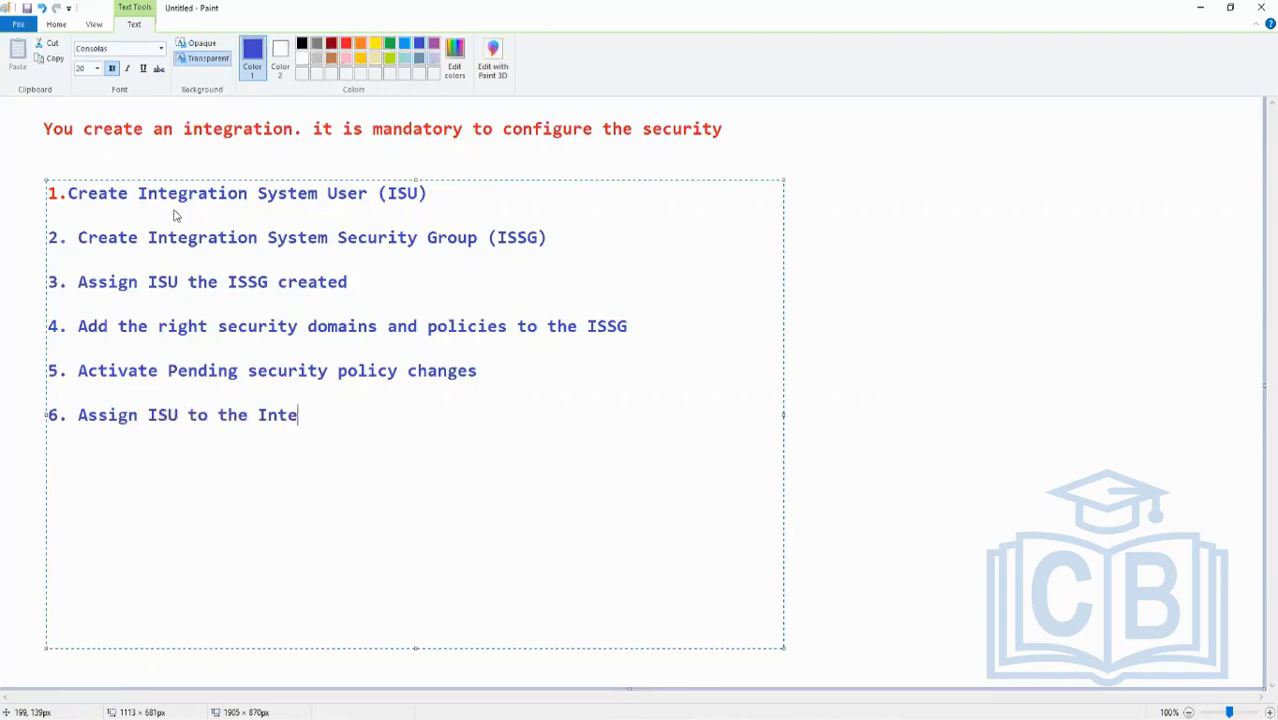
{"action": "type", "text": "gration"}
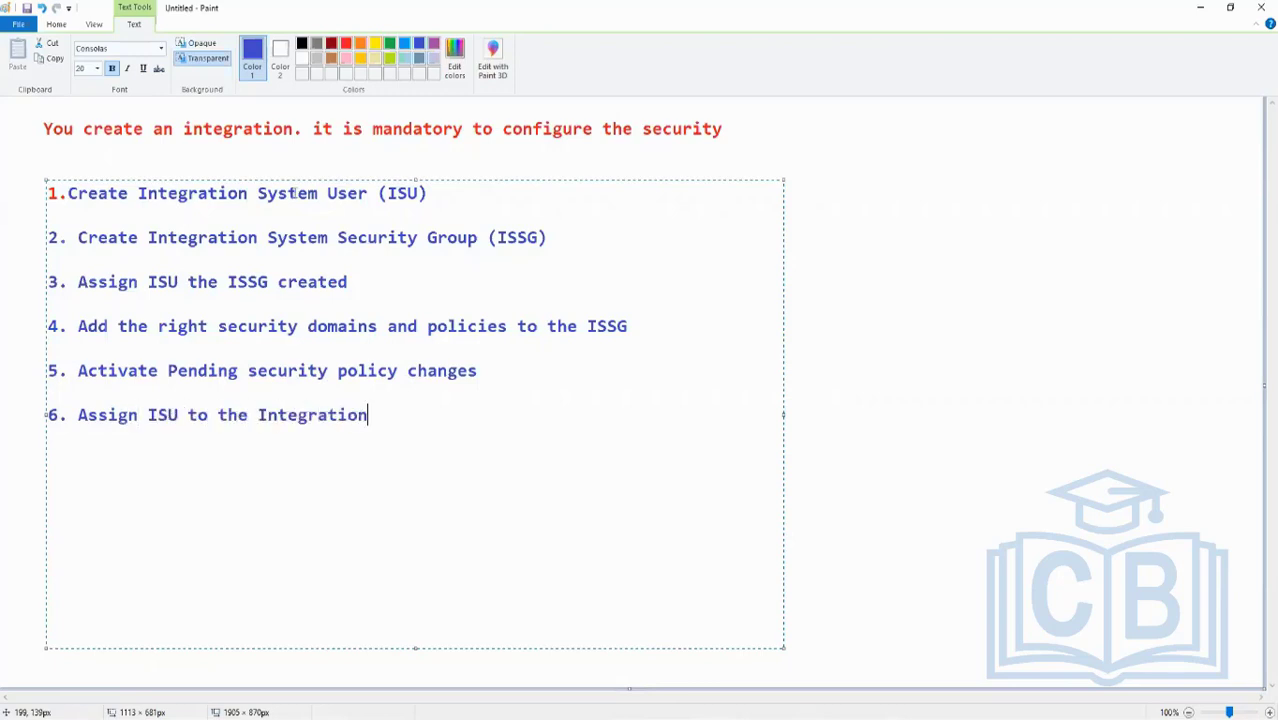
- Switch to the Workday browser window and search for "intsys:int test"
{"action": "left_click", "coordinate": [867, 285]}
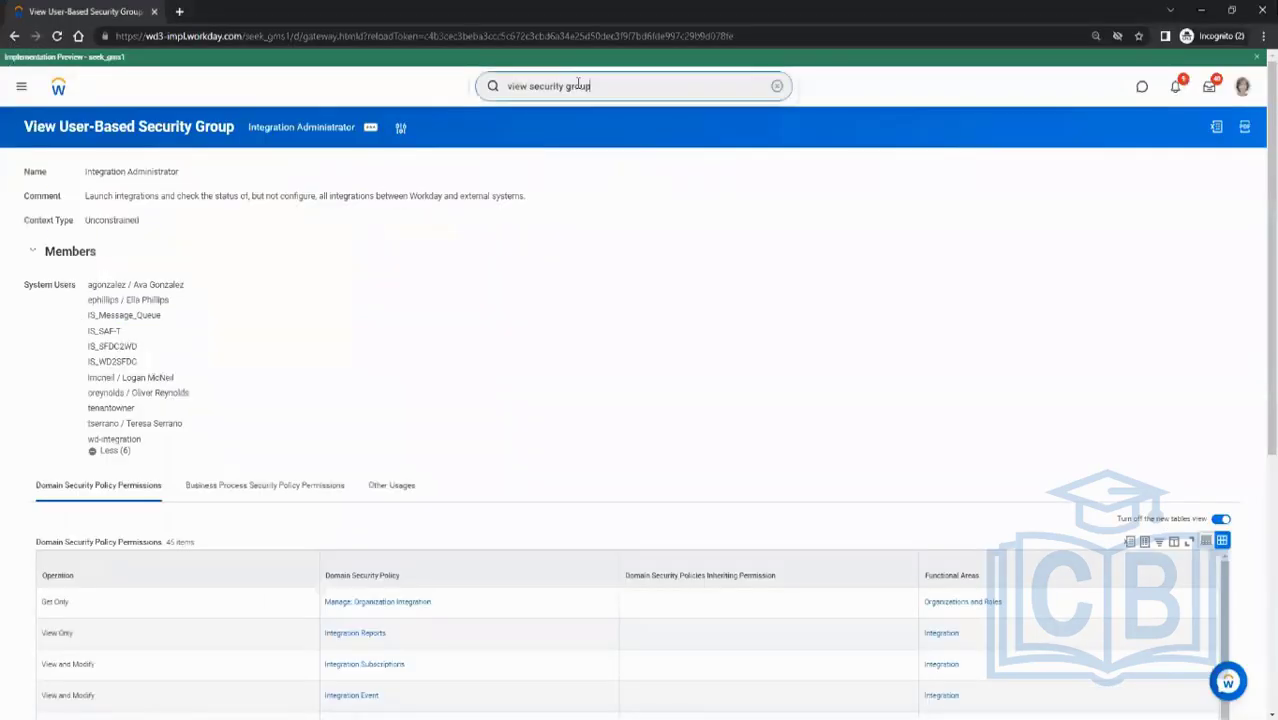
{"action": "left_click_drag", "start_coordinate": [578, 84], "coordinate": [437, 89]}
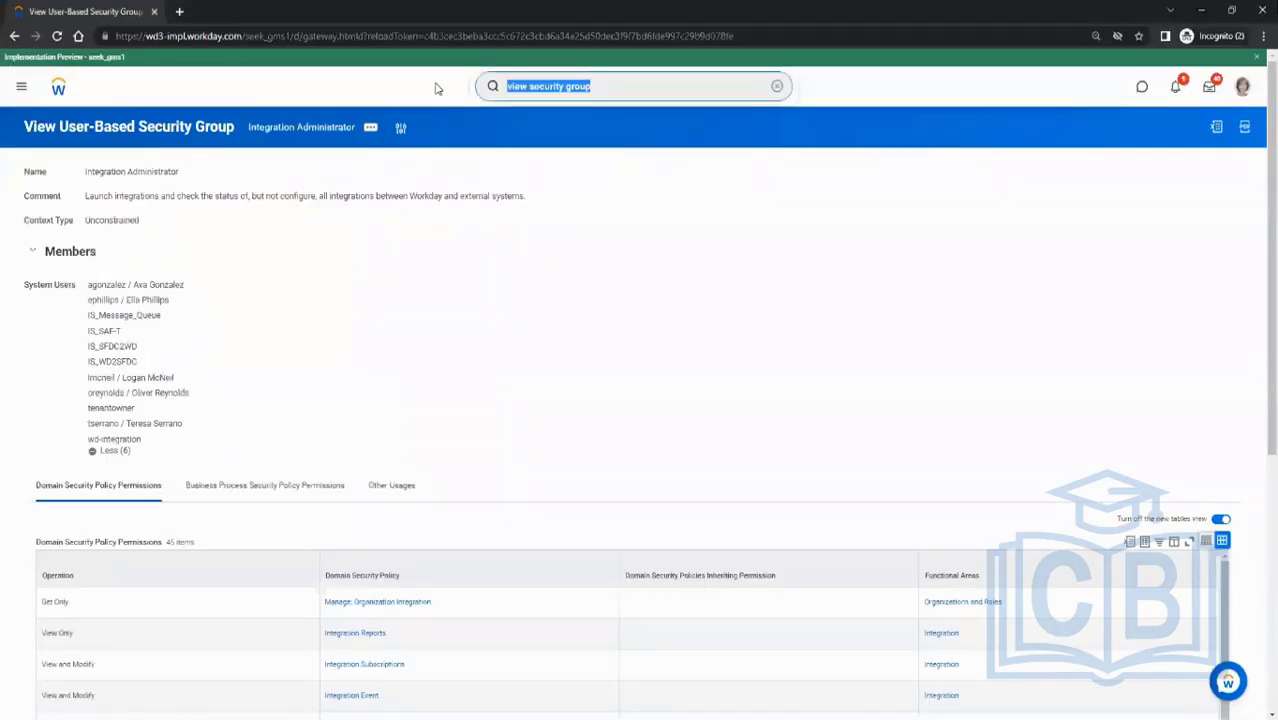
{"action": "type", "text": "itnsys"}
{"action": "key", "text": "BackSpace"}
{"action": "key", "text": "BackSpace"}
{"action": "key", "text": "BackSpace"}
{"action": "key", "text": "BackSpace"}
{"action": "key", "text": "BackSpace"}
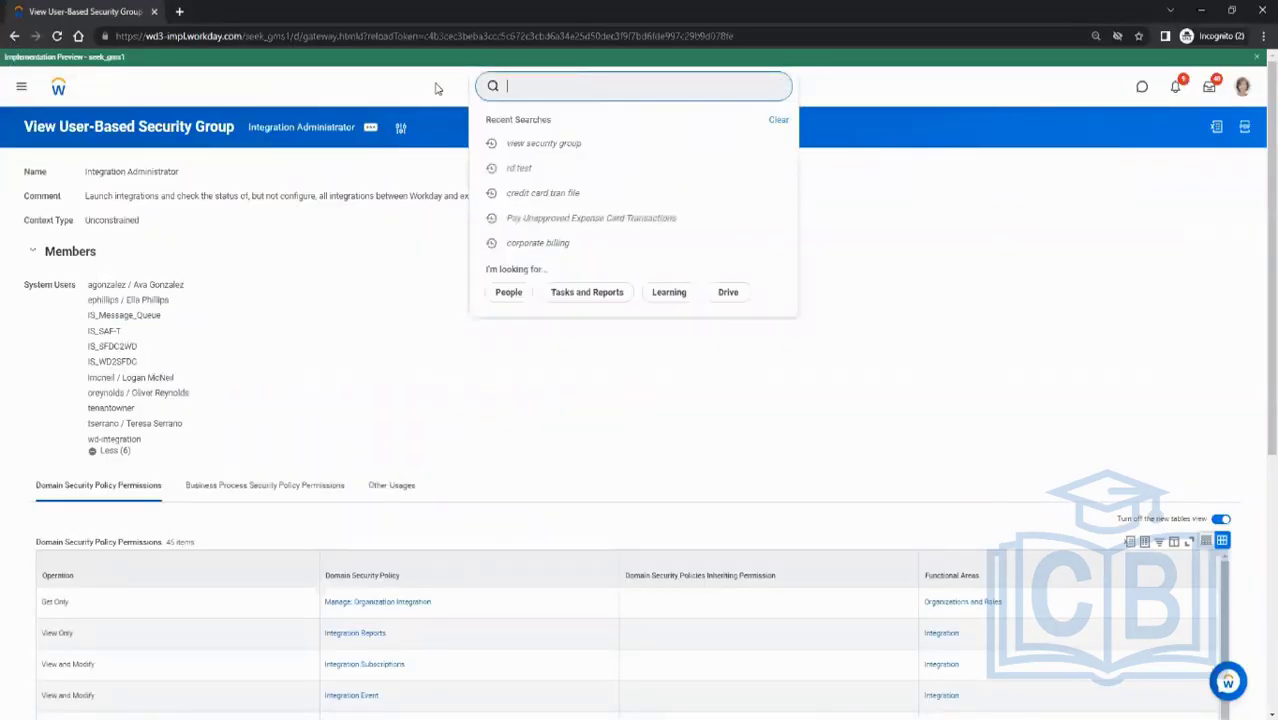
{"action": "type", "text": "q"}
{"action": "key", "text": "BackSpace"}
{"action": "type", "text": "intsys:int test"}
{"action": "key", "text": "Return"}
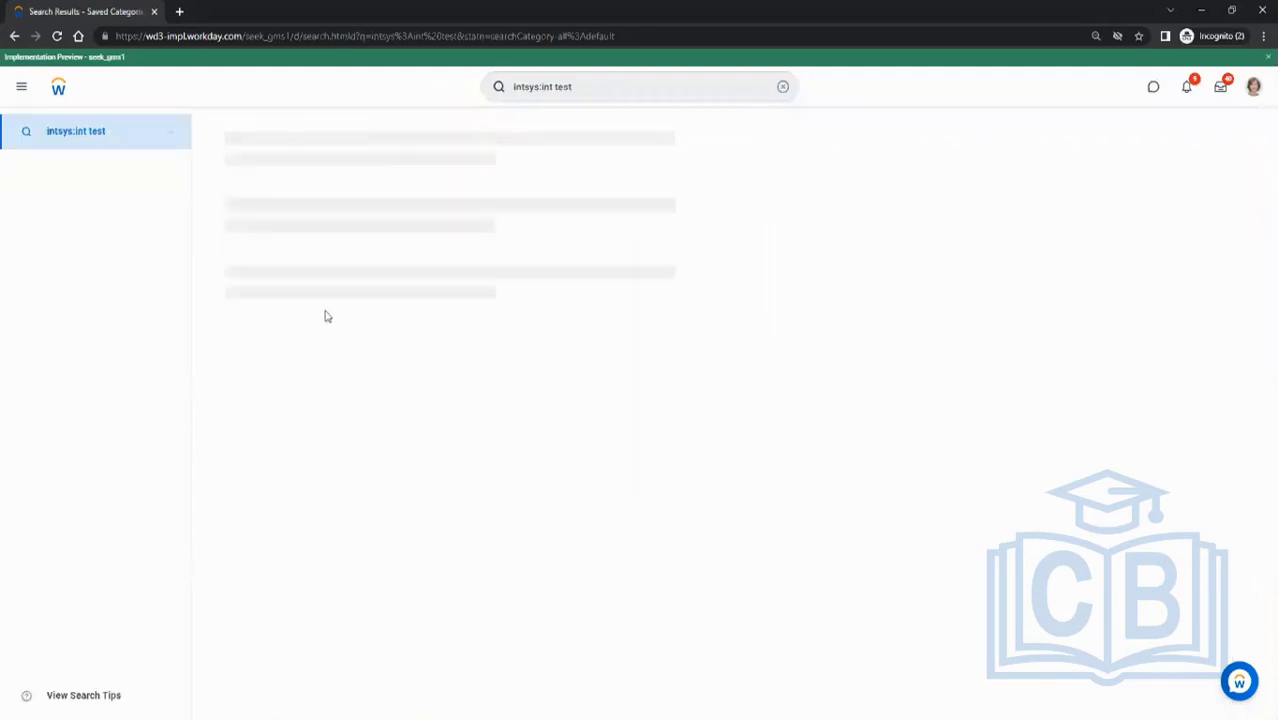
- Open the INT_Test integration system and duplicate its browser tab
{"action": "left_click", "coordinate": [444, 247]}
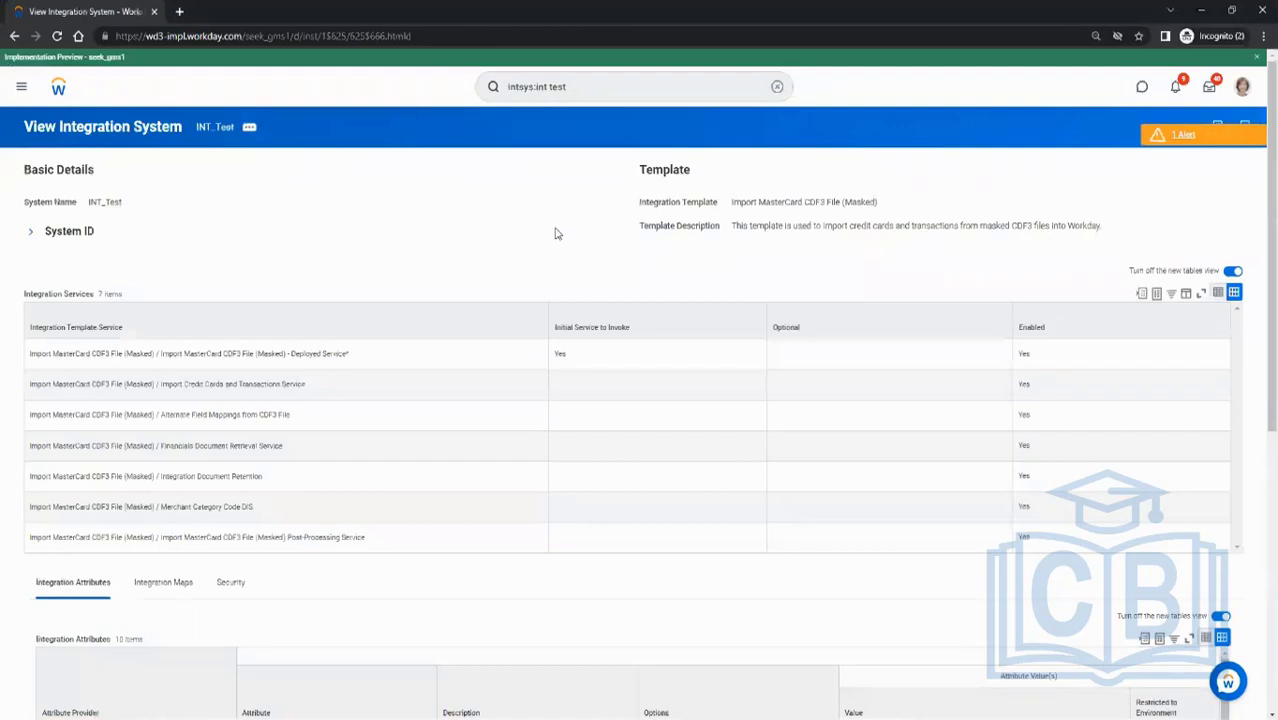
{"action": "right_click", "coordinate": [88, 11]}
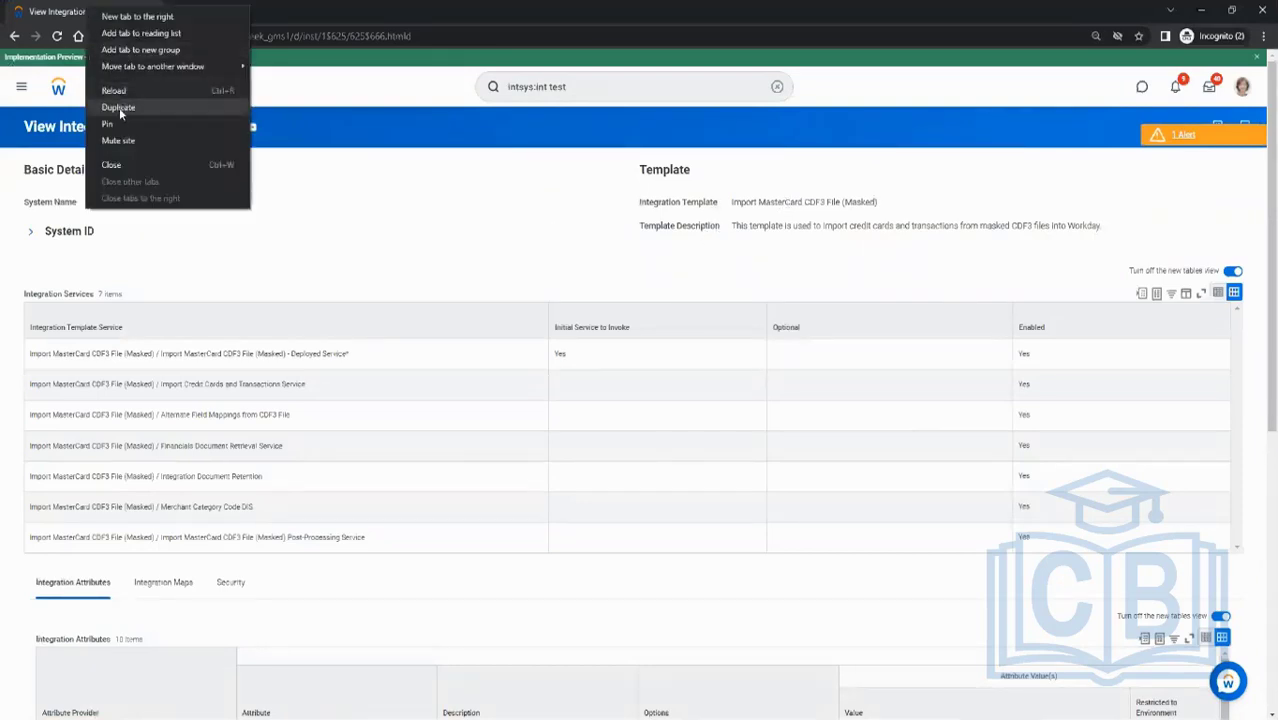
{"action": "left_click", "coordinate": [119, 108]}
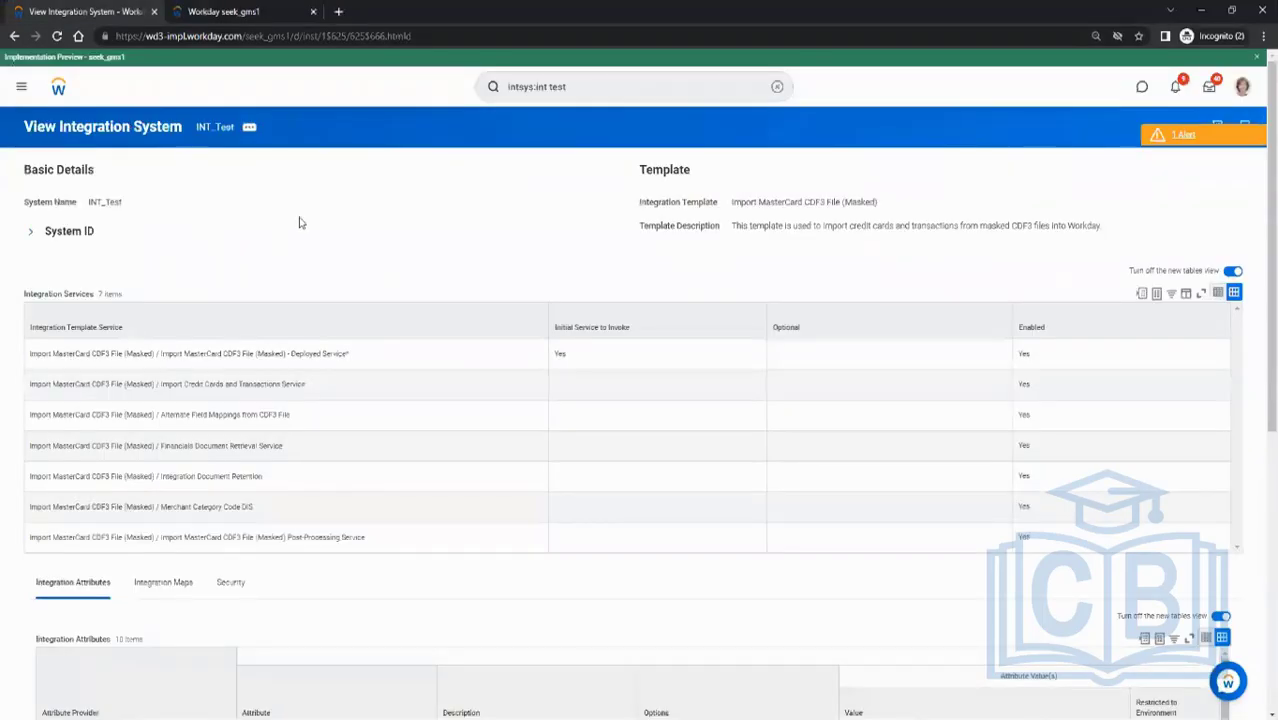
- Select the integration template name Import MasterCard CDF3 File (Masked) on the integration system page
{"action": "left_click_drag", "start_coordinate": [732, 202], "coordinate": [928, 226]}
{"action": "left_click", "coordinate": [882, 252]}
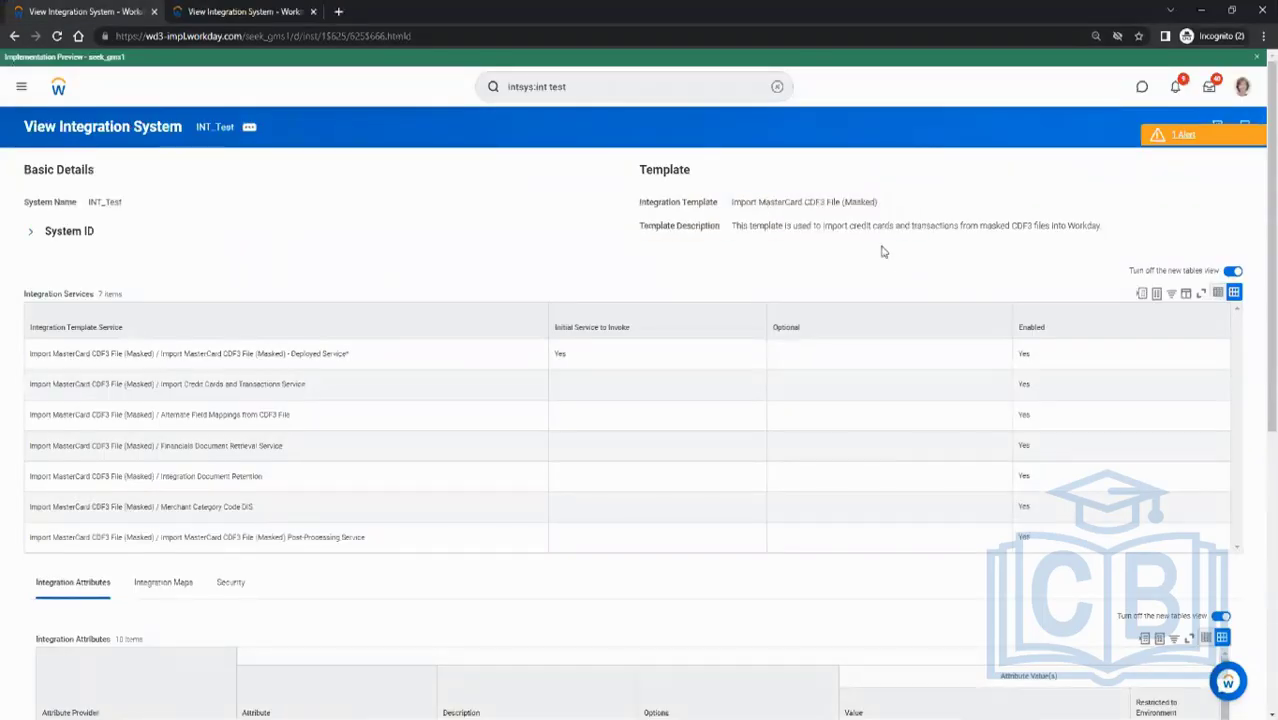
{"action": "left_click_drag", "start_coordinate": [741, 202], "coordinate": [866, 203]}
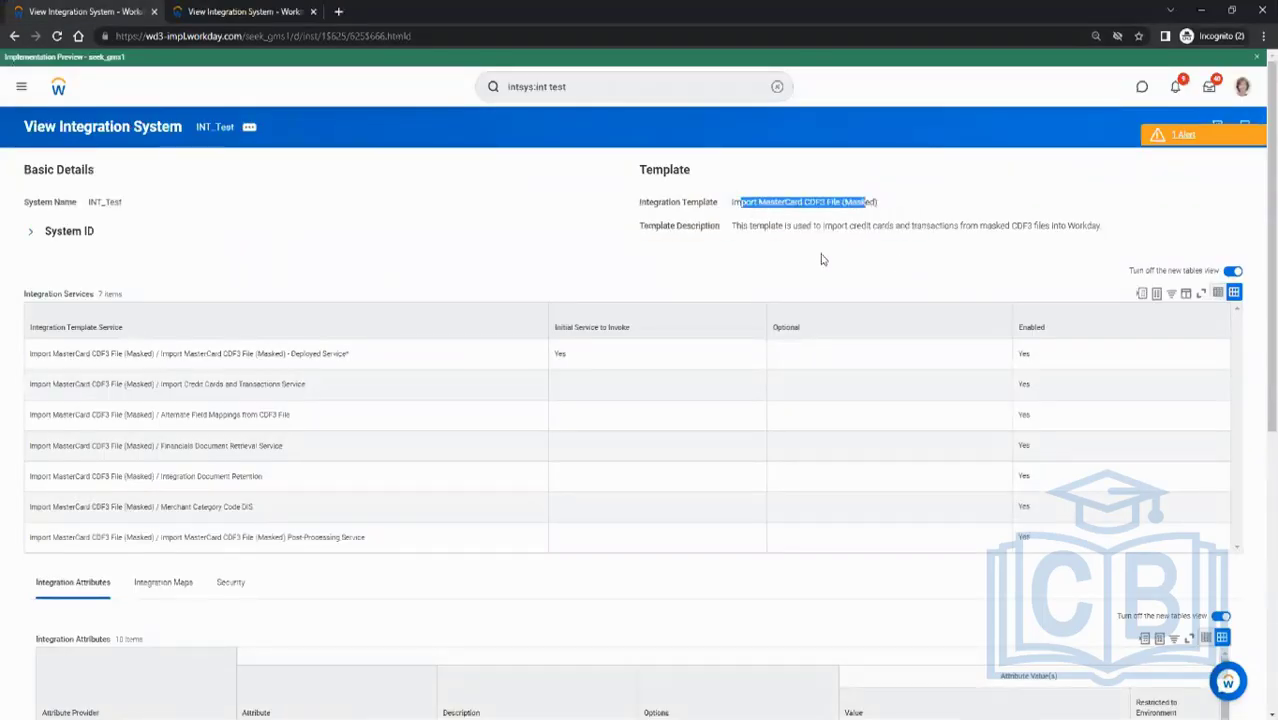
{"action": "left_click", "coordinate": [822, 259]}
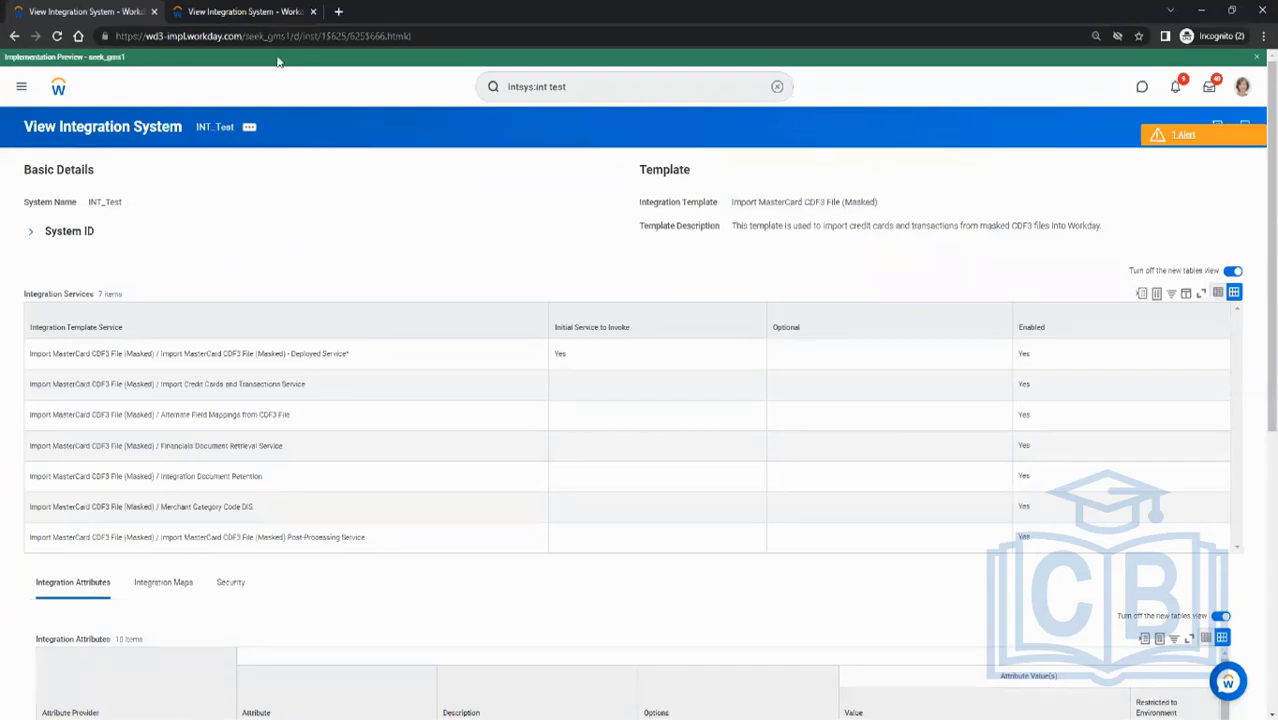
- Search Workday for "create integrat sys user" and open the Create Integration System User task
{"action": "left_click", "coordinate": [237, 11]}
{"action": "key", "text": "alt+Tab"}
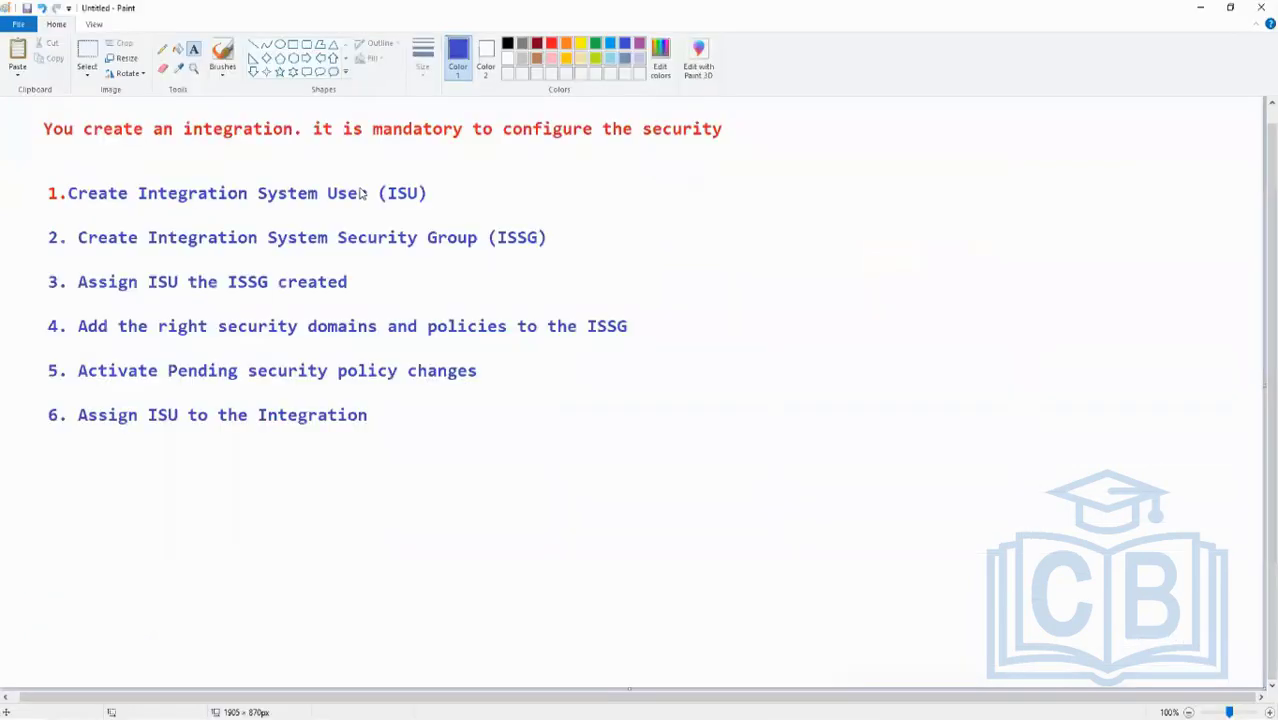
{"action": "key", "text": "alt+Tab"}
{"action": "left_click", "coordinate": [597, 86]}
{"action": "type", "text": "cre"}
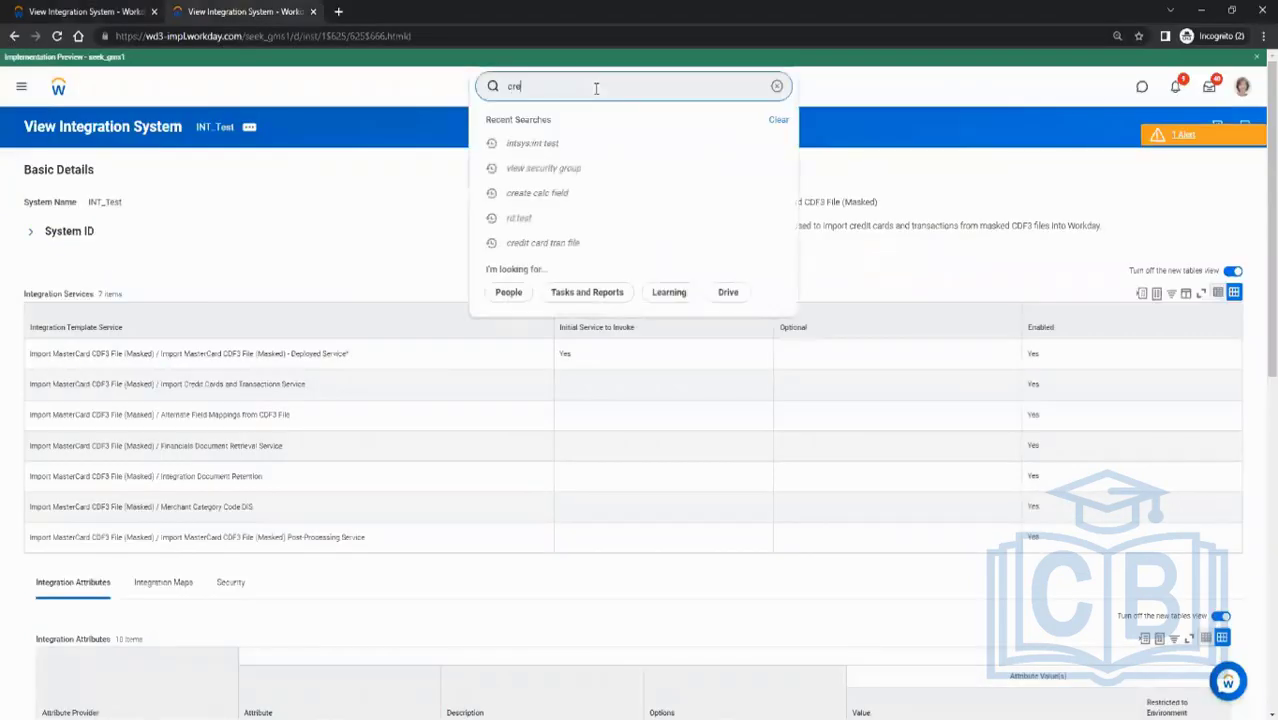
{"action": "type", "text": "ate integral sys user"}
{"action": "key", "text": "Return"}
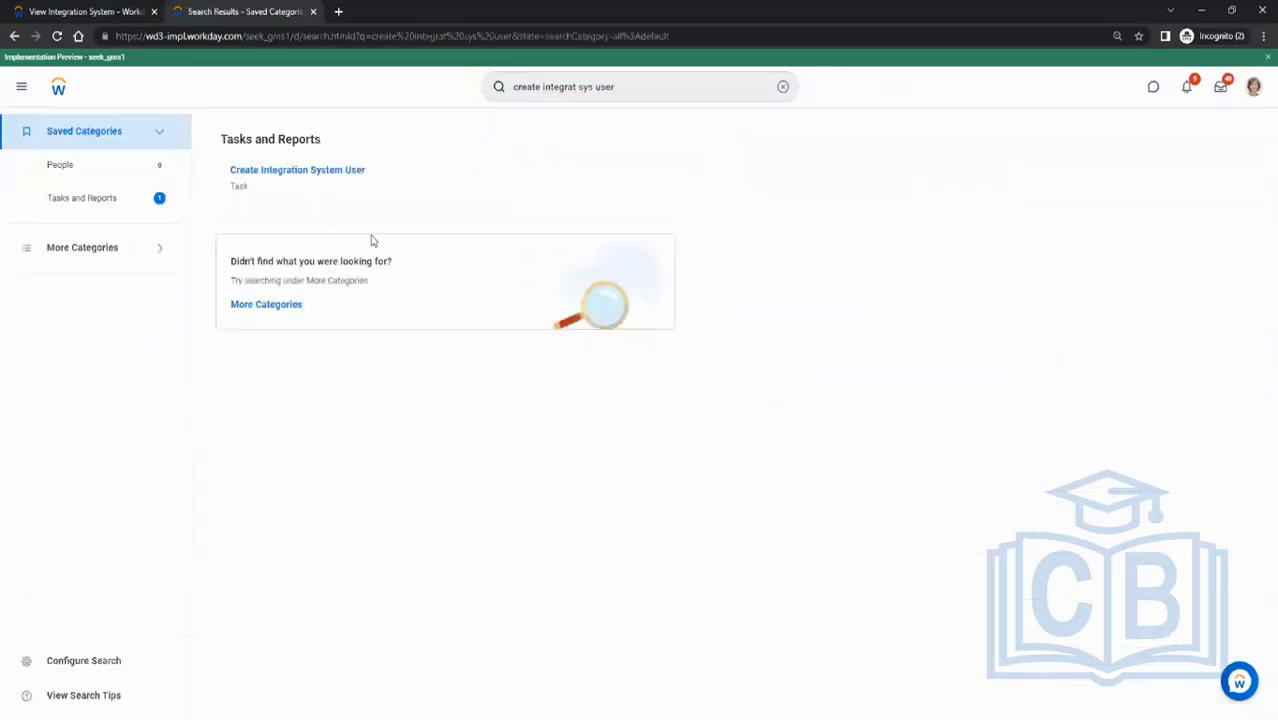
{"action": "left_click", "coordinate": [289, 175]}
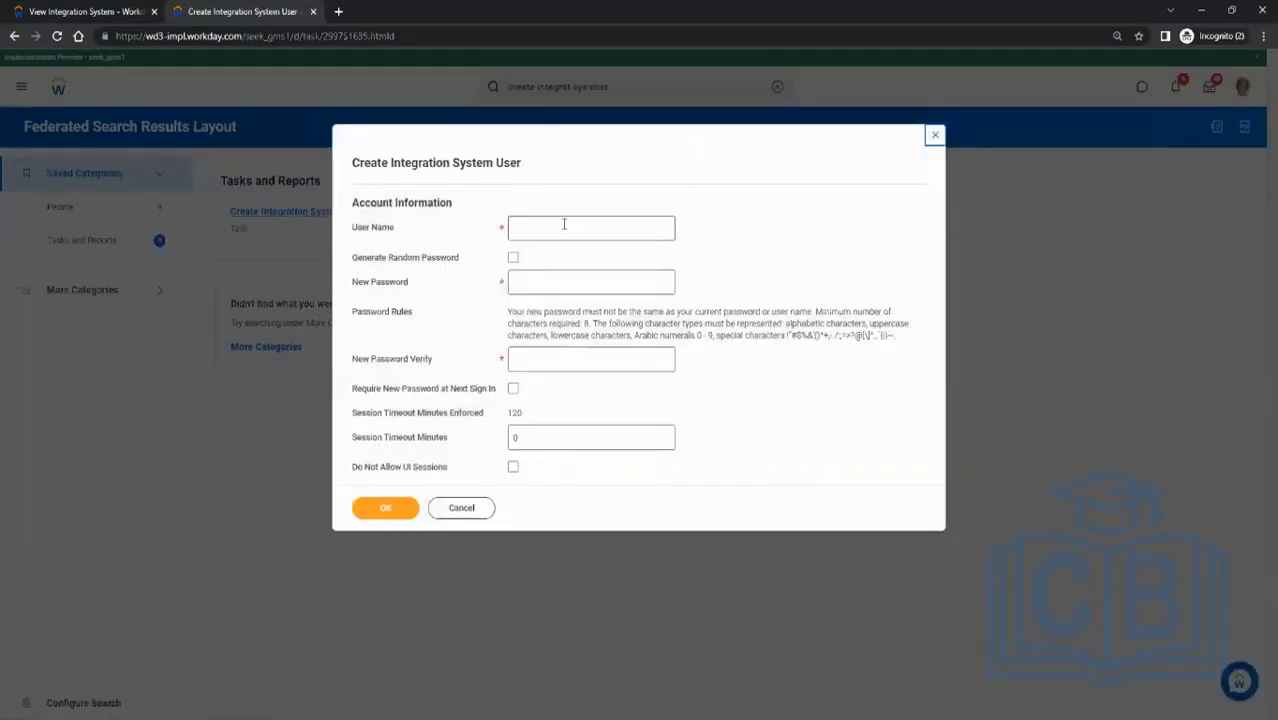
- Enter the user name ISU_Test and the account password in both password fields
{"action": "left_click", "coordinate": [564, 229]}
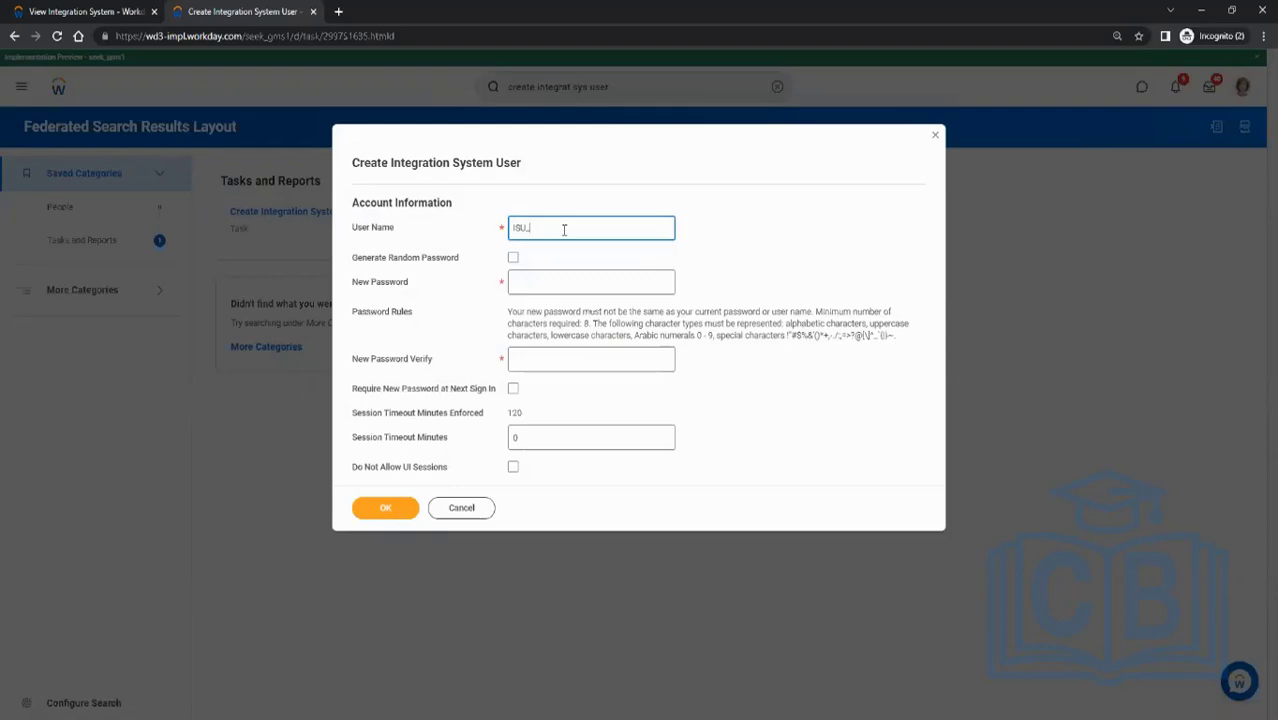
{"action": "key", "text": "ctrl+a"}
{"action": "left_click", "coordinate": [527, 278]}
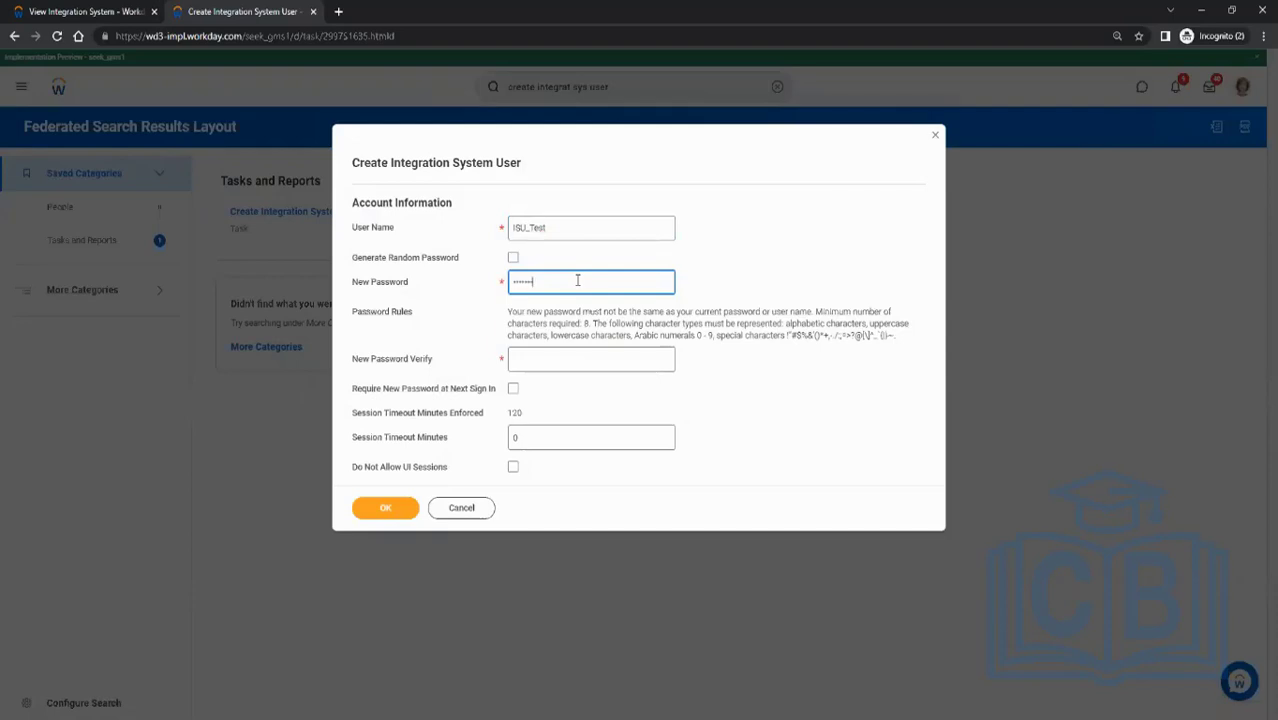
{"action": "key", "text": "Tab"}
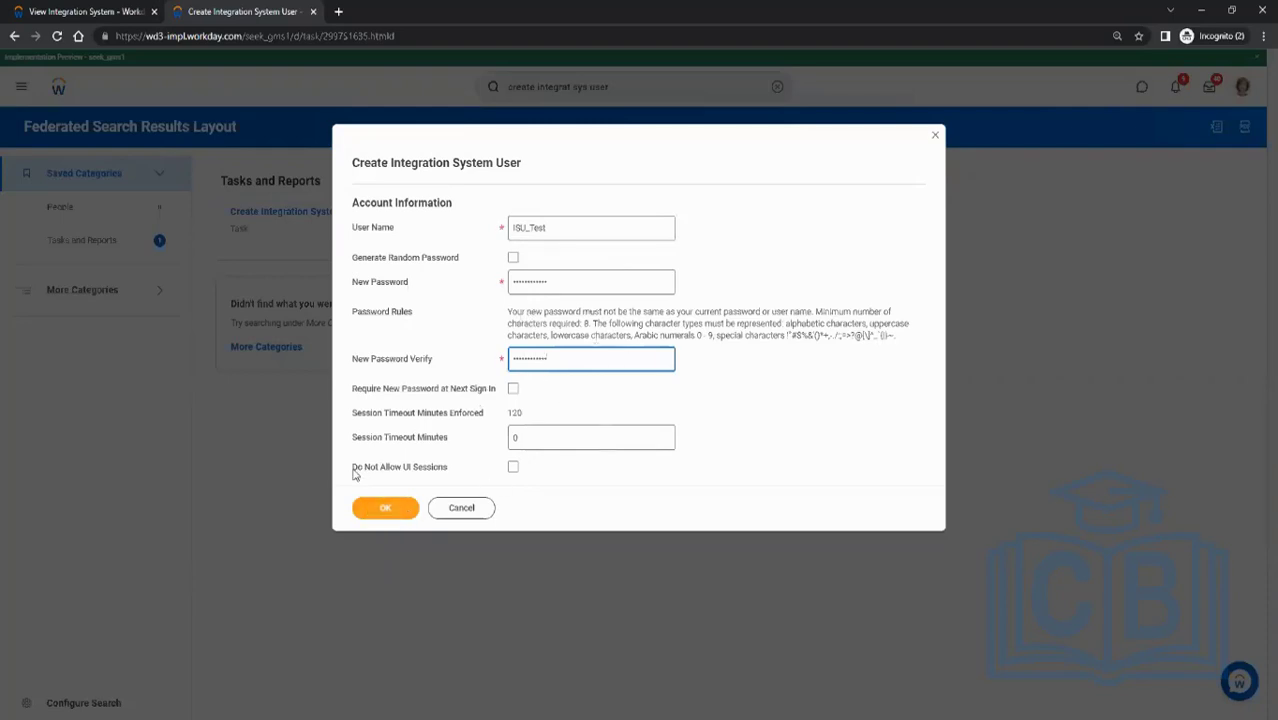
- Enable Do Not Allow UI Sessions and submit the new integration system user
{"action": "left_click_drag", "start_coordinate": [353, 474], "coordinate": [447, 474]}
{"action": "left_click", "coordinate": [447, 474]}
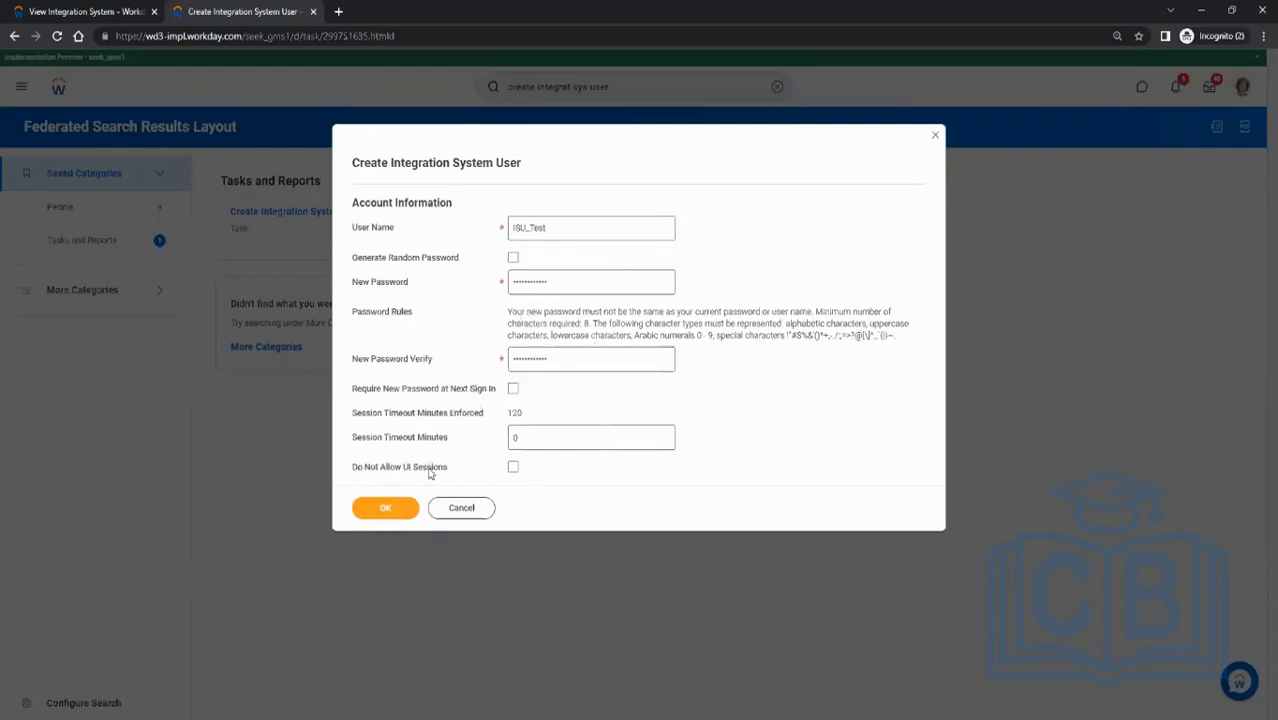
{"action": "left_click", "coordinate": [512, 467]}
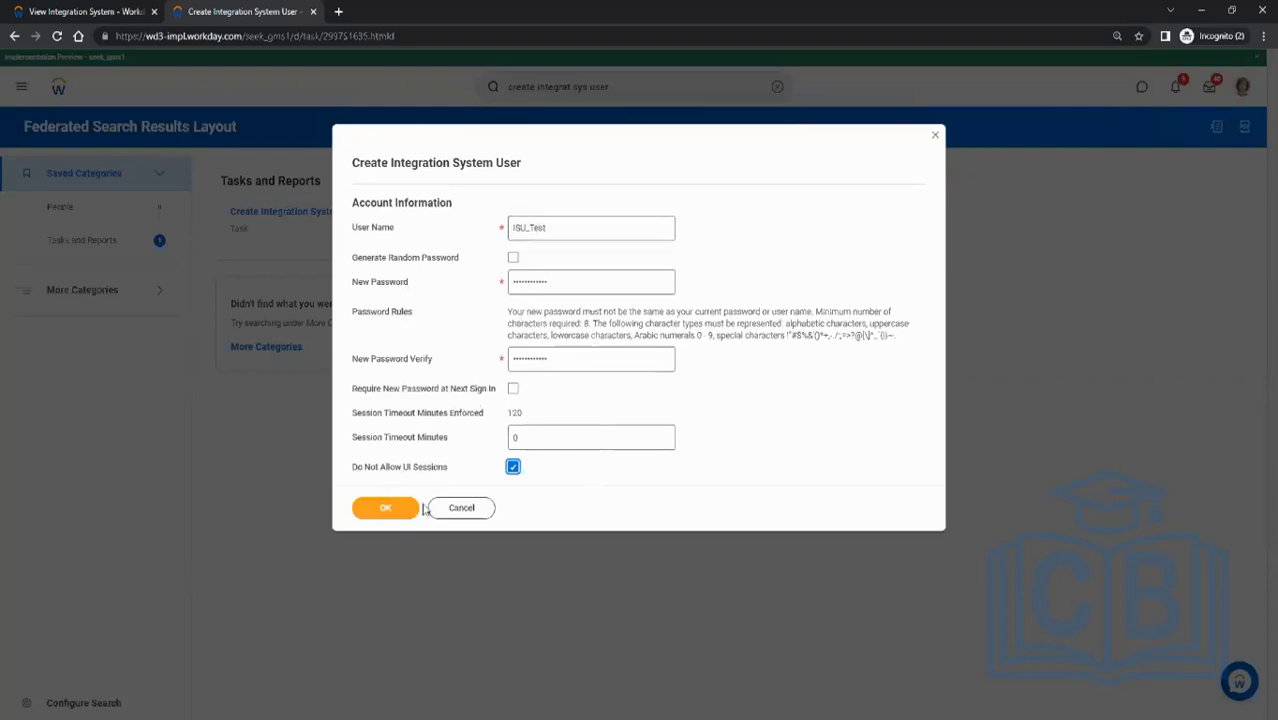
{"action": "left_click_drag", "start_coordinate": [360, 473], "coordinate": [467, 472]}
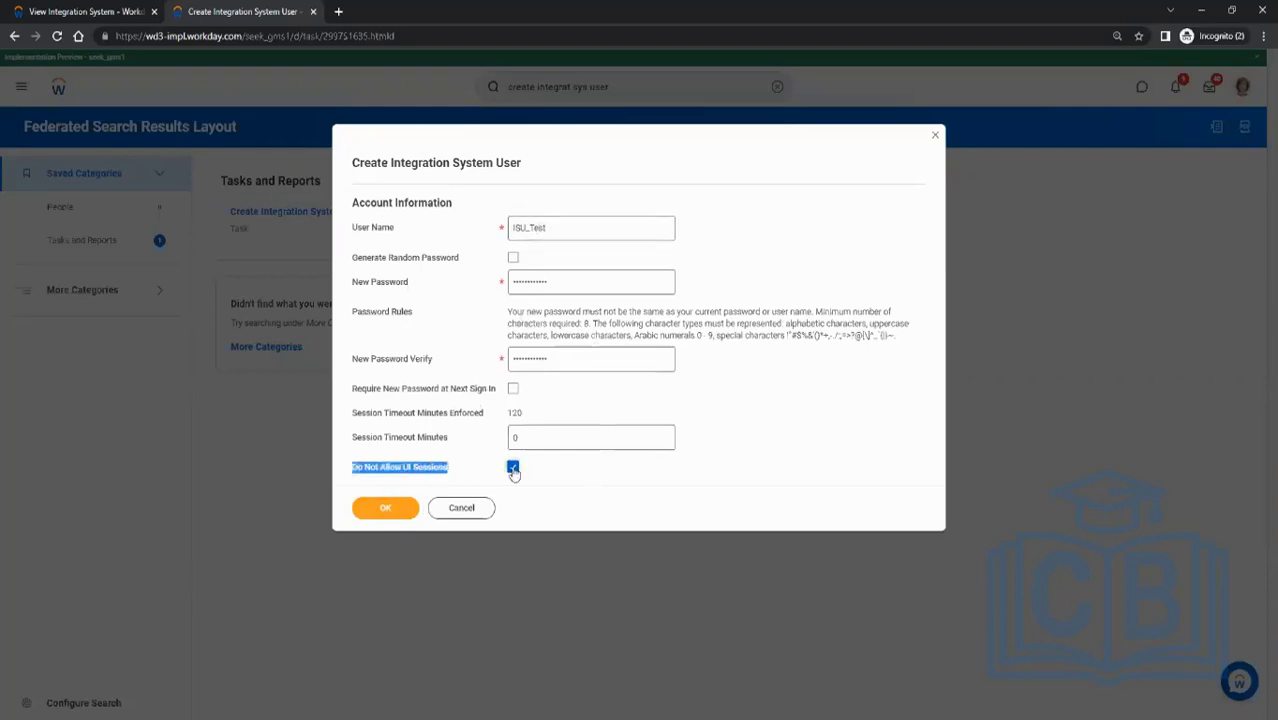
{"action": "left_click", "coordinate": [471, 472]}
{"action": "left_click_drag", "start_coordinate": [566, 227], "coordinate": [493, 226]}
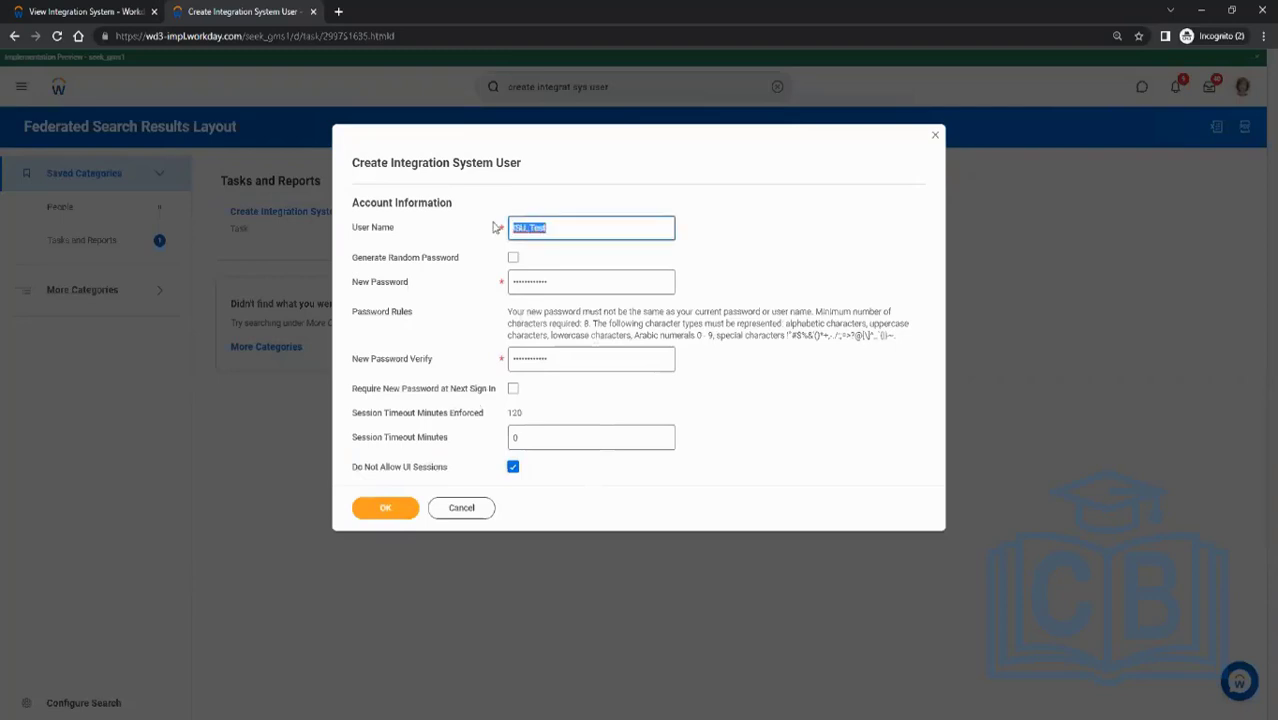
{"action": "left_click", "coordinate": [447, 231]}
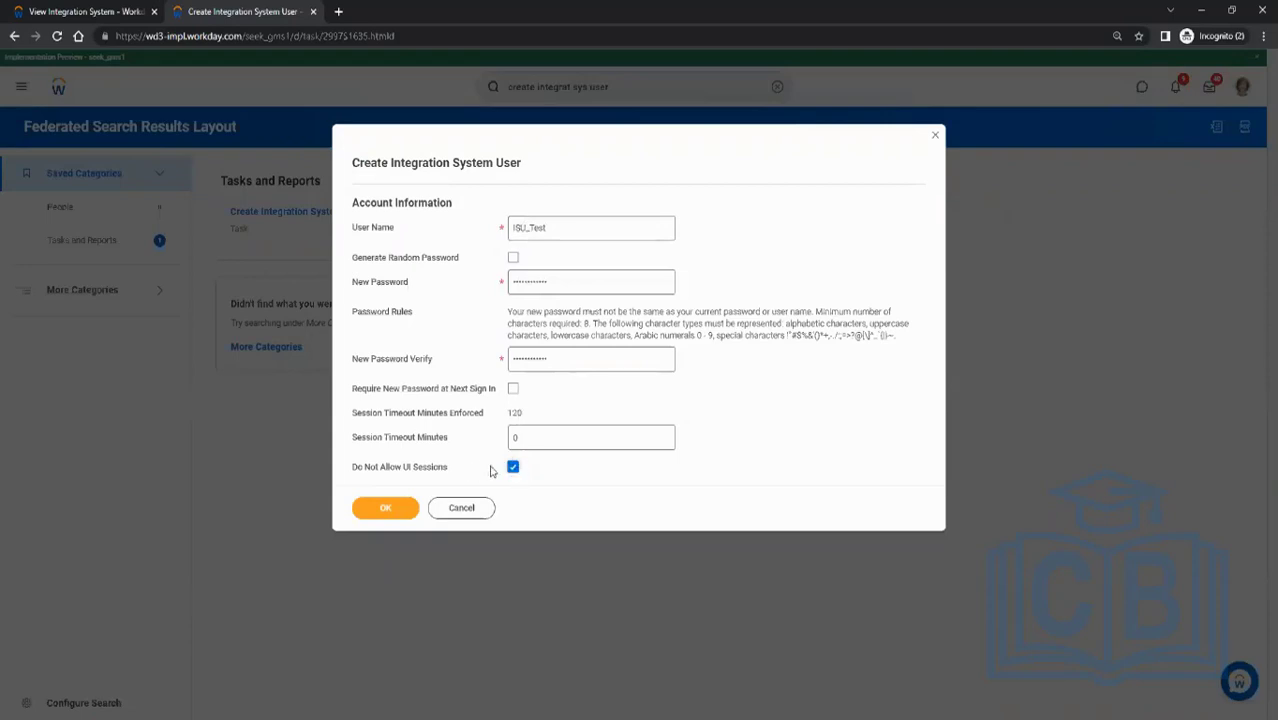
{"action": "left_click_drag", "start_coordinate": [362, 468], "coordinate": [403, 472]}
{"action": "left_click", "coordinate": [385, 510]}
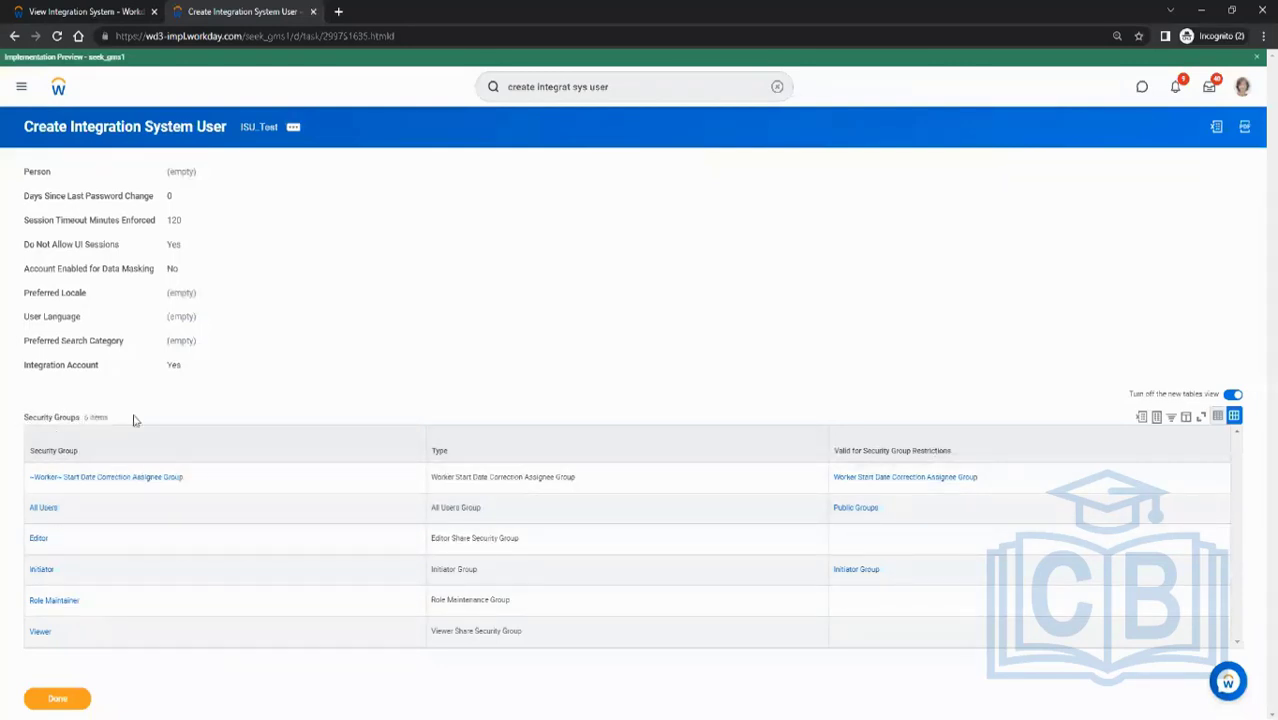
- In Paint, draw a green check mark next to item 1 of the security steps list
{"action": "key", "text": "alt+Tab"}
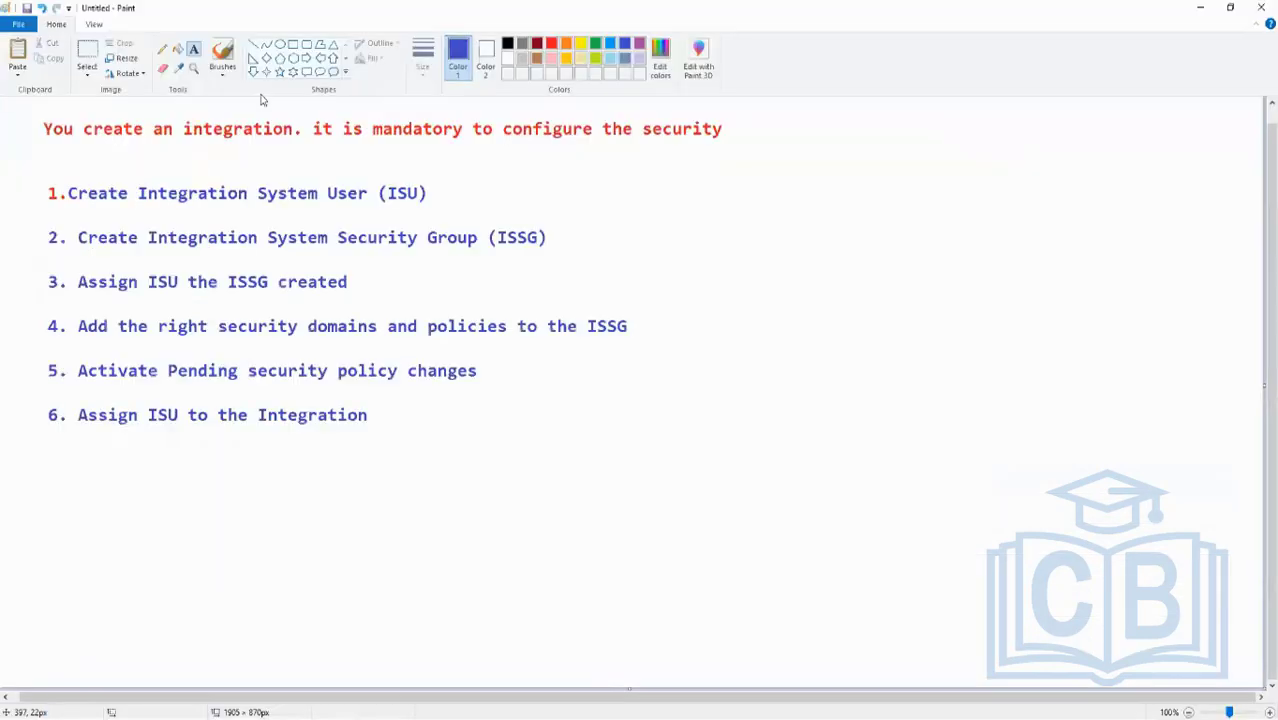
{"action": "left_click", "coordinate": [595, 43]}
{"action": "left_click", "coordinate": [251, 46]}
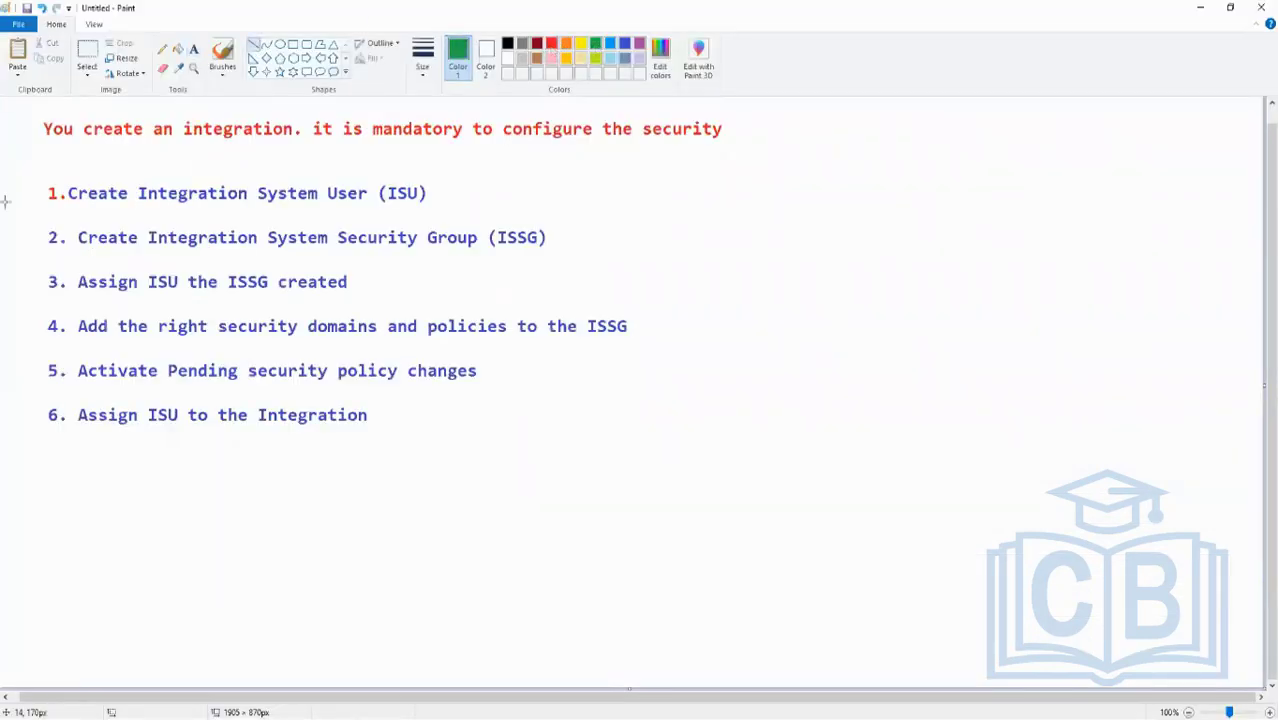
{"action": "left_click", "coordinate": [162, 48]}
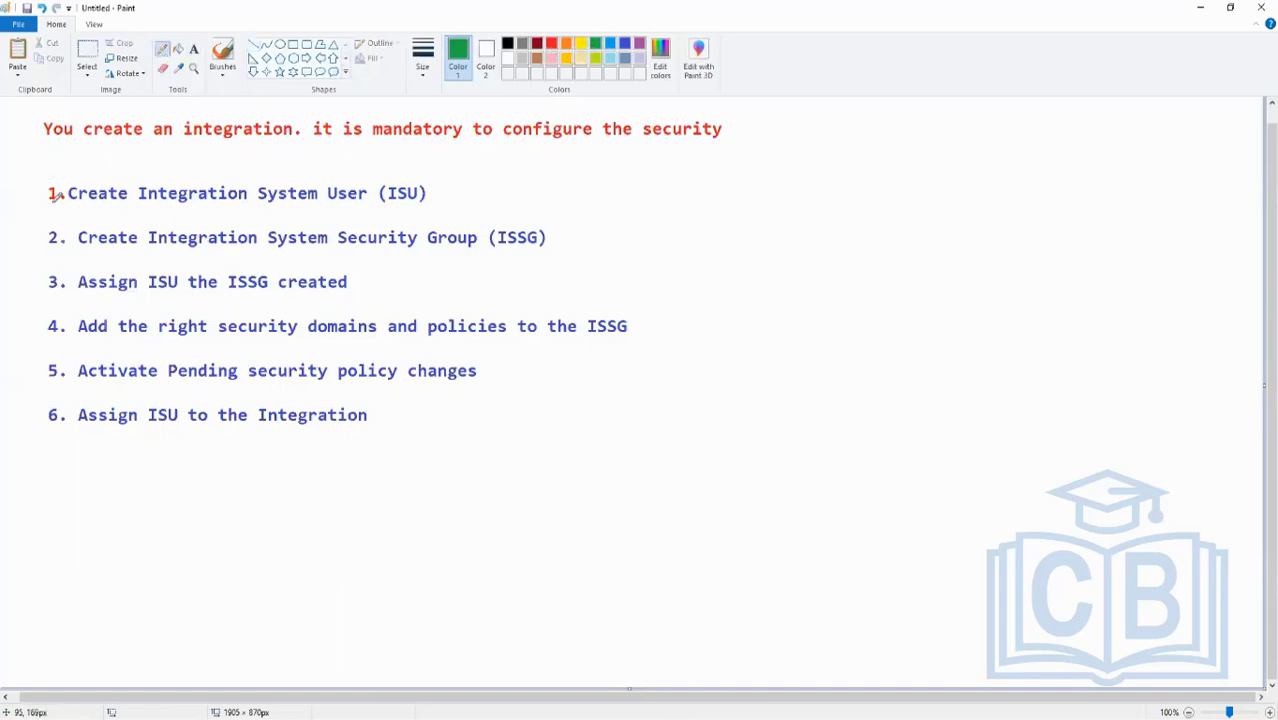
{"action": "left_click_drag", "start_coordinate": [31, 188], "coordinate": [90, 163]}
{"action": "left_click_drag", "start_coordinate": [40, 198], "coordinate": [125, 163]}
- Duplicate the Workday tab and cancel the reopened Create Integration System User dialog
{"action": "key", "text": "alt+Tab"}
{"action": "right_click", "coordinate": [232, 18]}
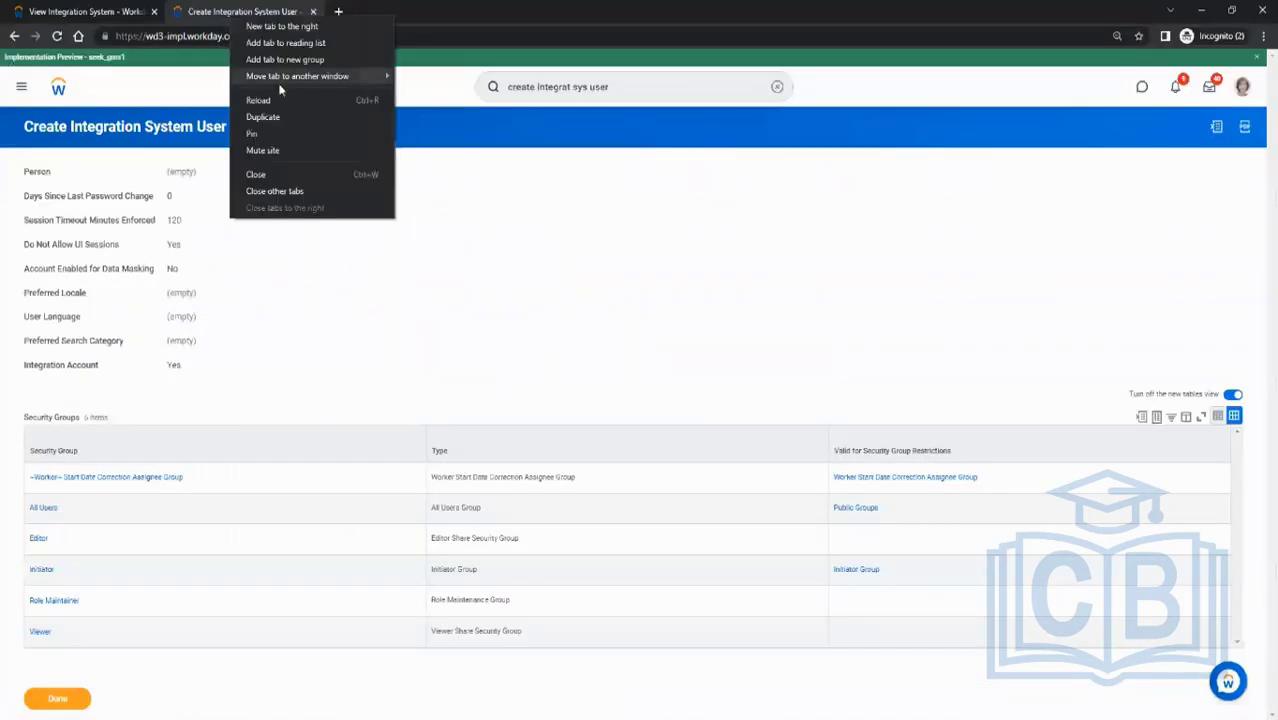
{"action": "left_click", "coordinate": [258, 112]}
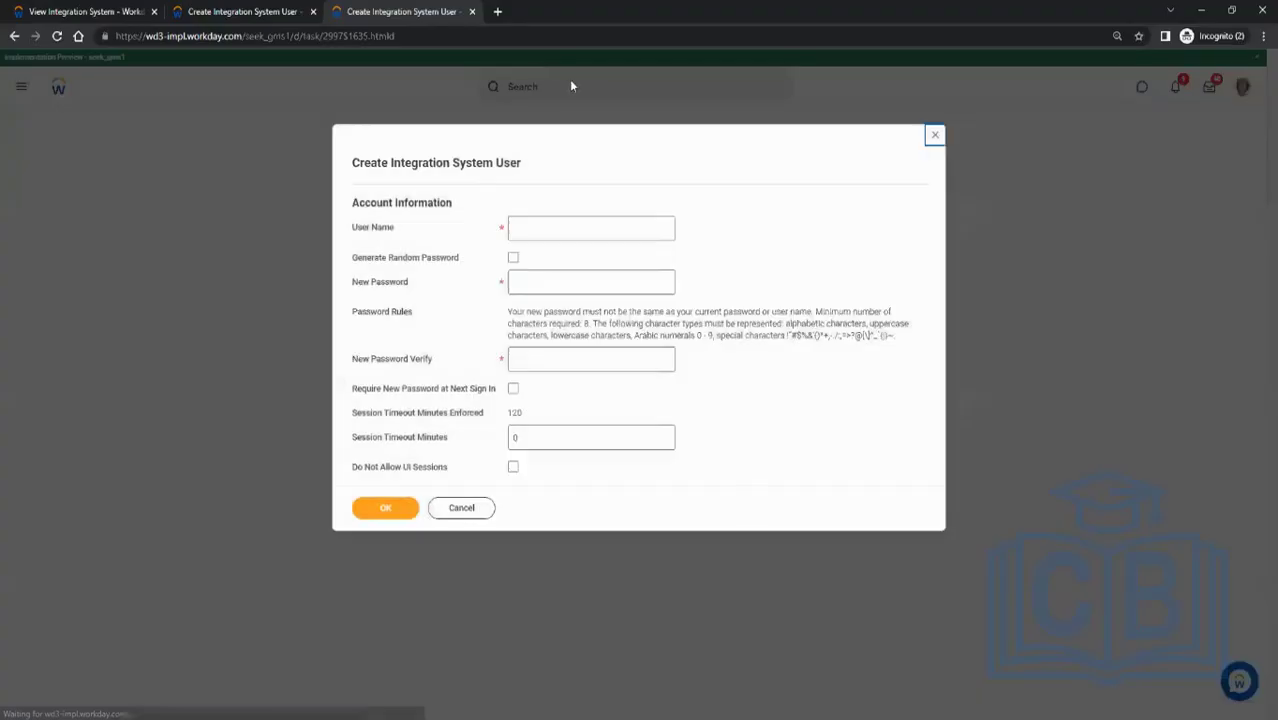
{"action": "left_click", "coordinate": [461, 507]}
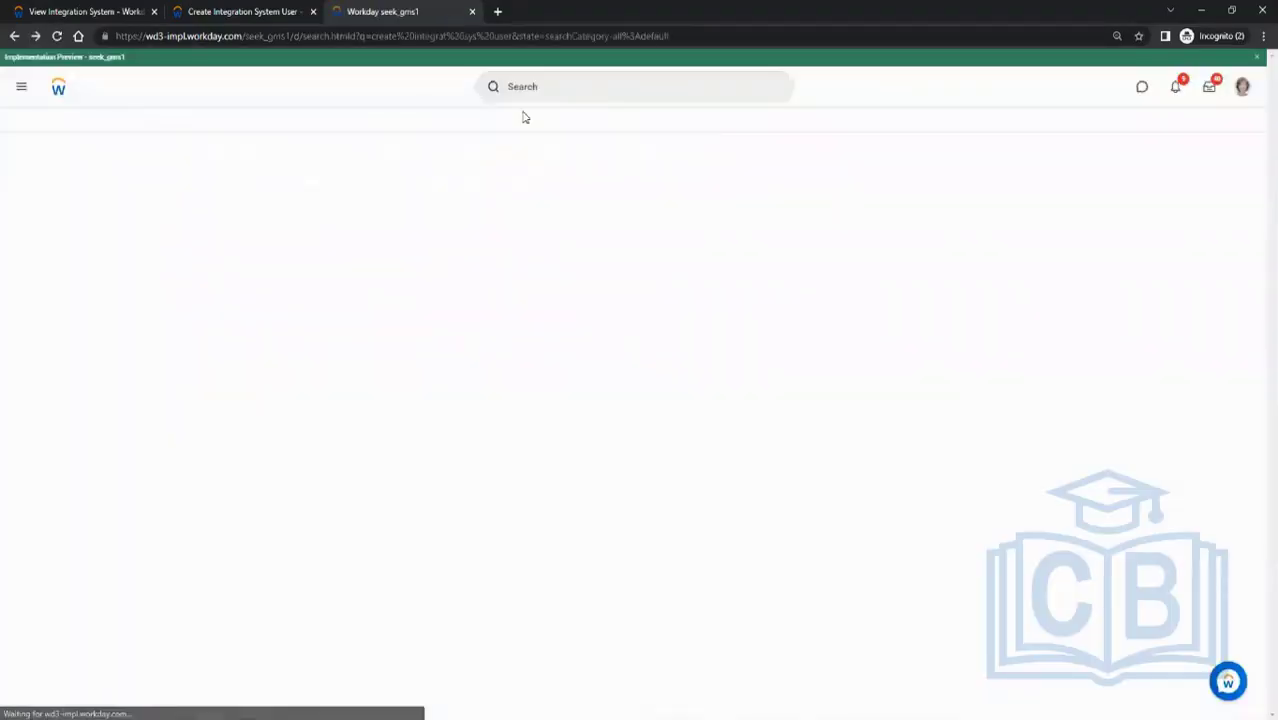
- Search for "create sec group" and open the Create Security Group task
{"action": "left_click", "coordinate": [615, 87]}
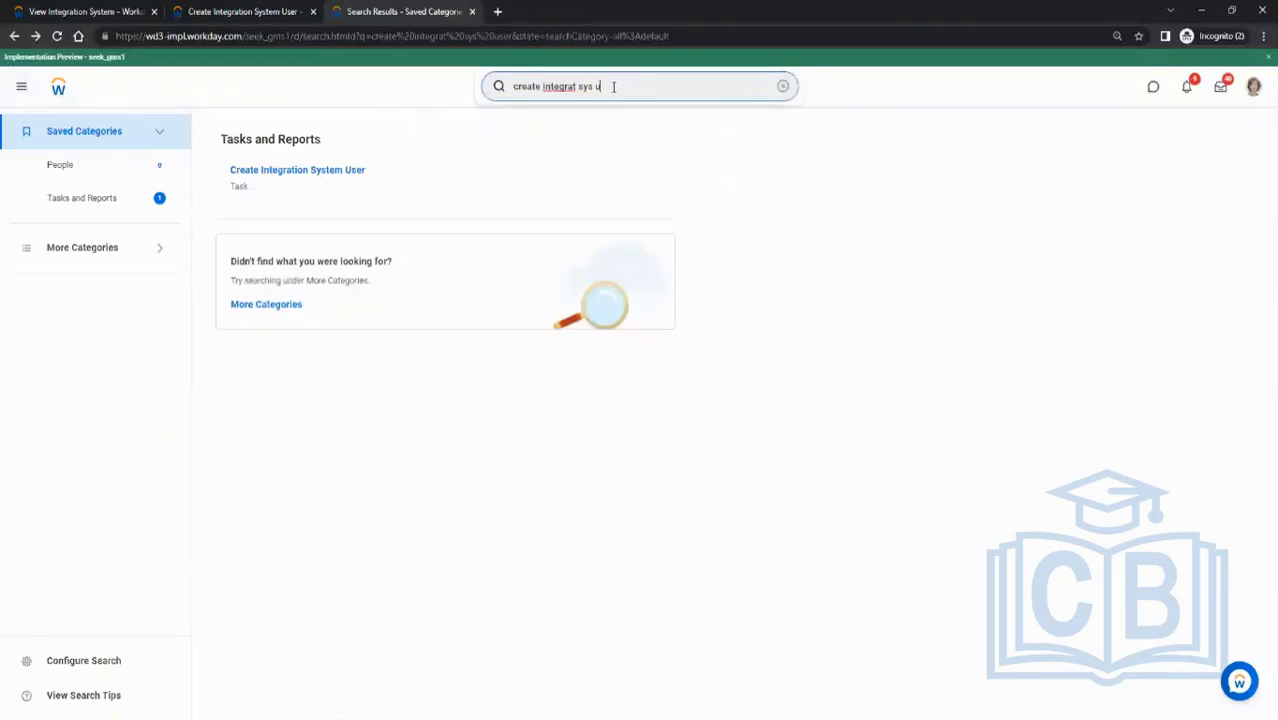
{"action": "key", "text": "BackSpace"}
{"action": "key", "text": "BackSpace"}
{"action": "key", "text": "BackSpace"}
{"action": "key", "text": "BackSpace"}
{"action": "key", "text": "BackSpace"}
{"action": "key", "text": "BackSpace"}
{"action": "key", "text": "BackSpace"}
{"action": "key", "text": "BackSpace"}
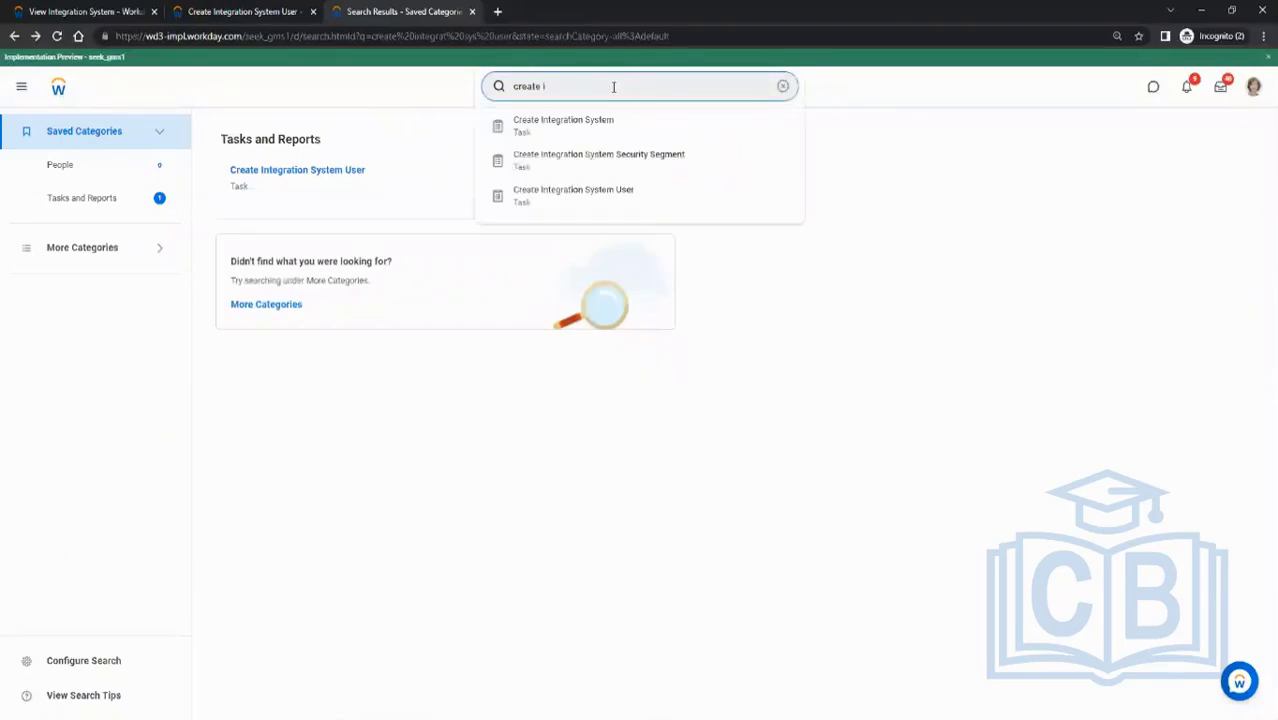
{"action": "type", "text": "sec group"}
{"action": "key", "text": "Return"}
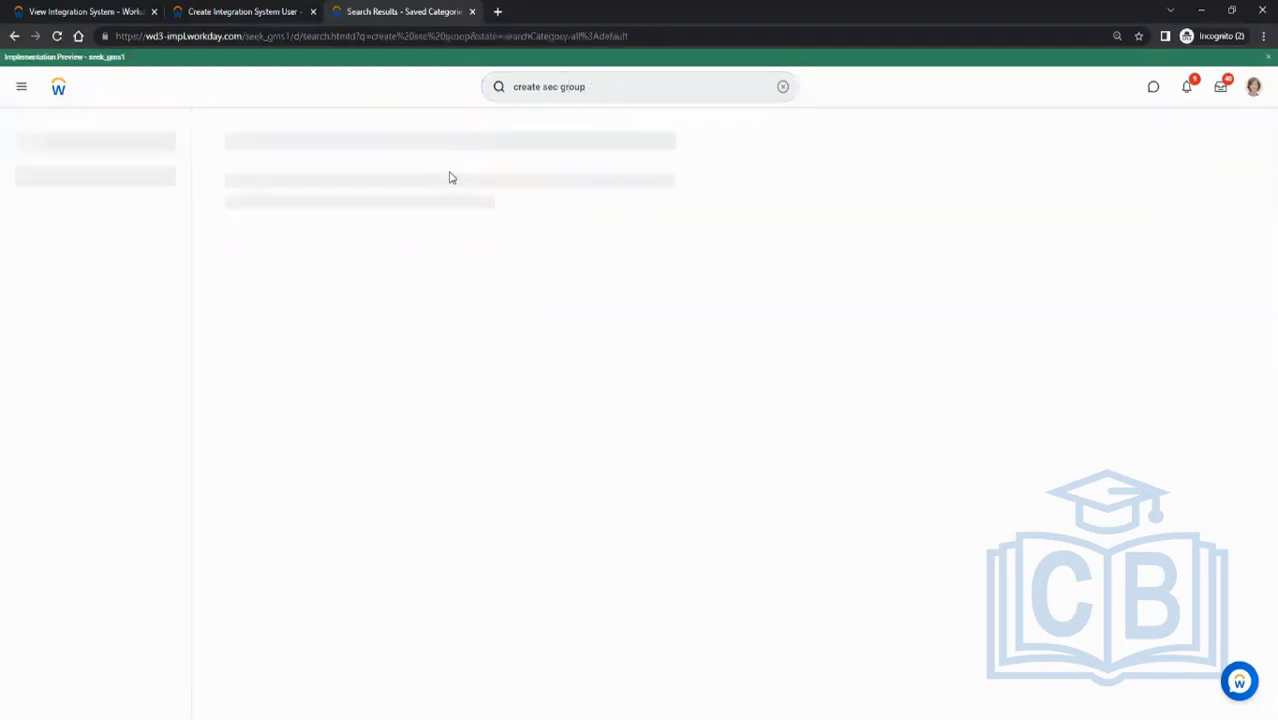
{"action": "left_click", "coordinate": [296, 172]}
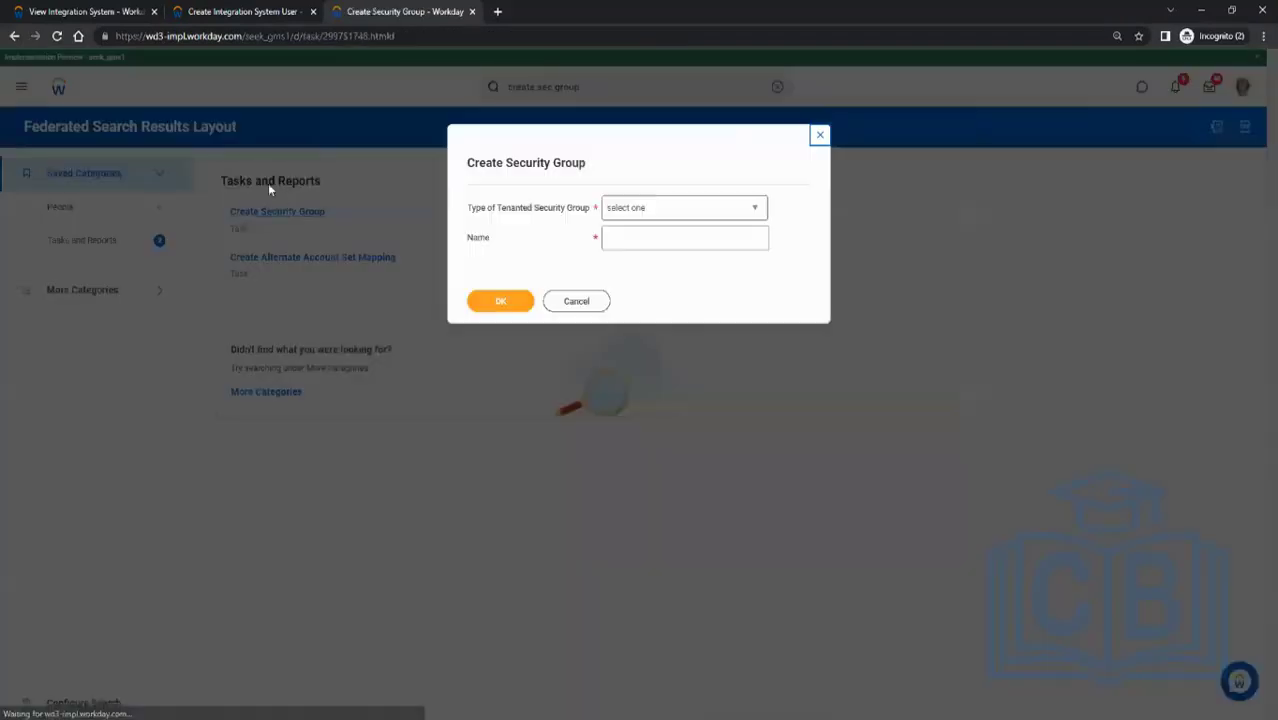
- Set the type of tenanted security group to Integration System Security Group (Unconstrained)
{"action": "left_click", "coordinate": [634, 209]}
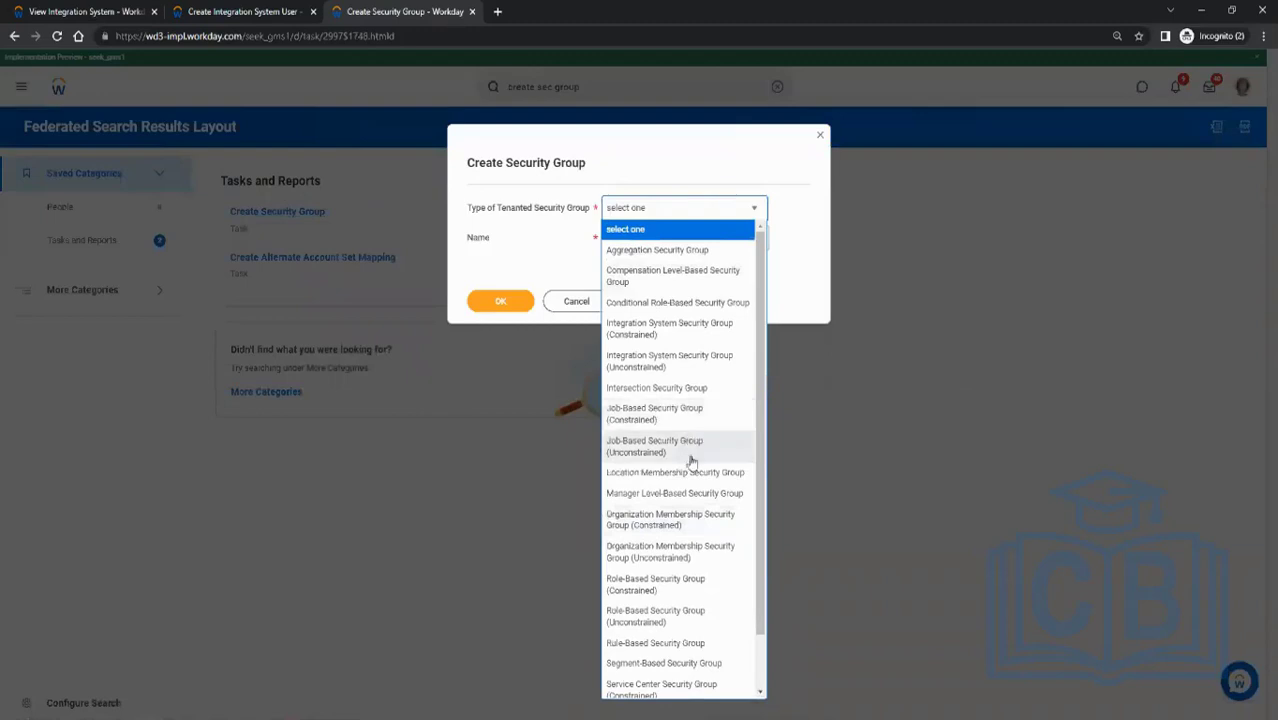
{"action": "scroll", "coordinate": [725, 470], "scroll_direction": "down", "scroll_amount": 2}
{"action": "scroll", "coordinate": [692, 490], "scroll_direction": "up", "scroll_amount": 2}
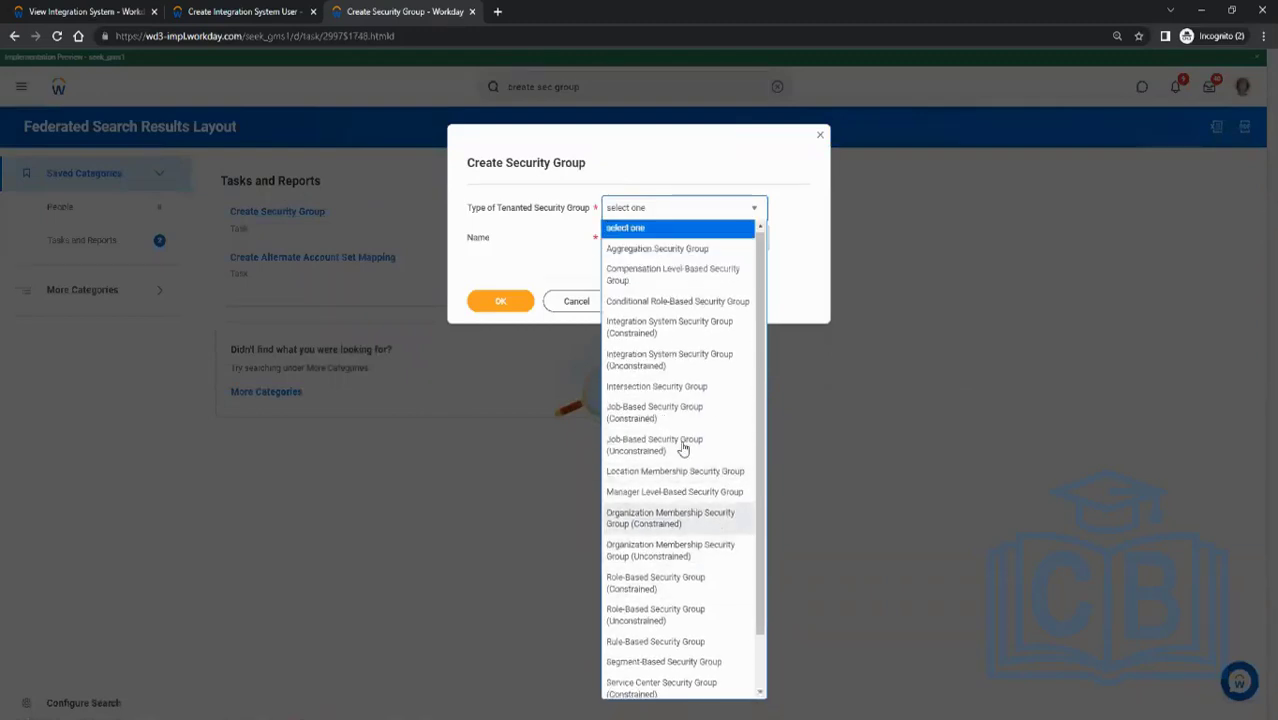
{"action": "left_click", "coordinate": [667, 362]}
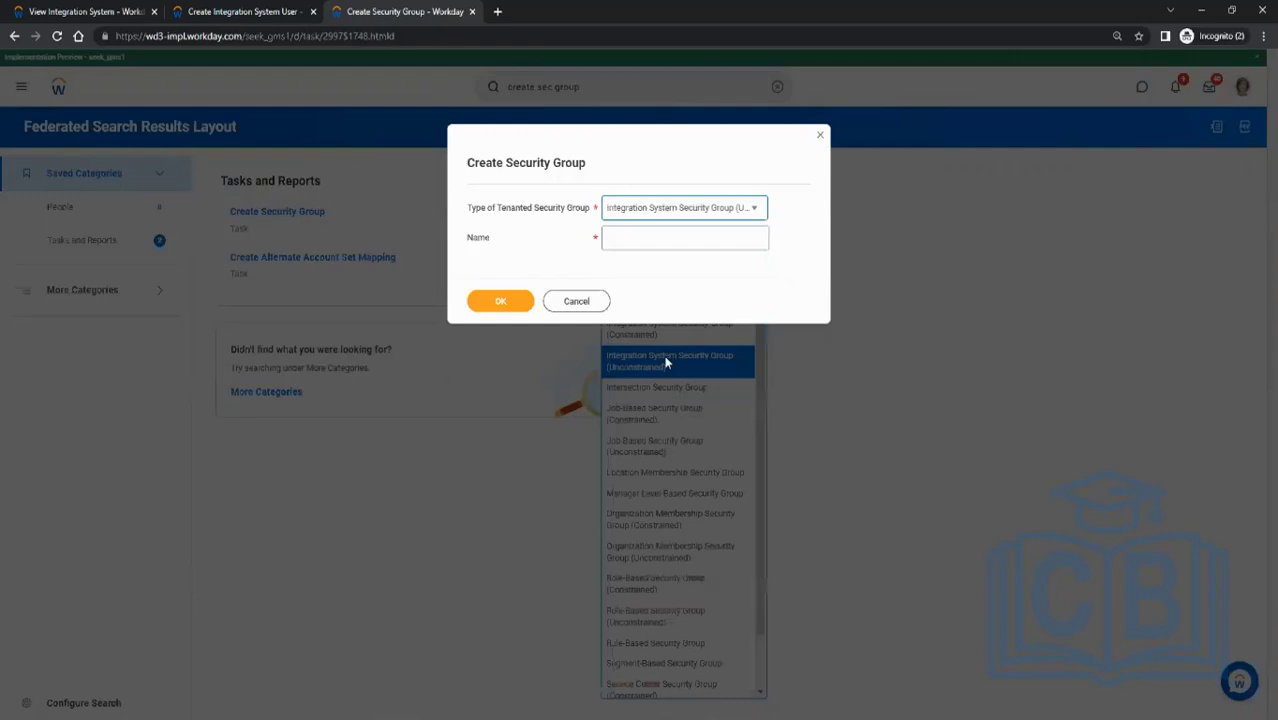
{"action": "left_click", "coordinate": [756, 210]}
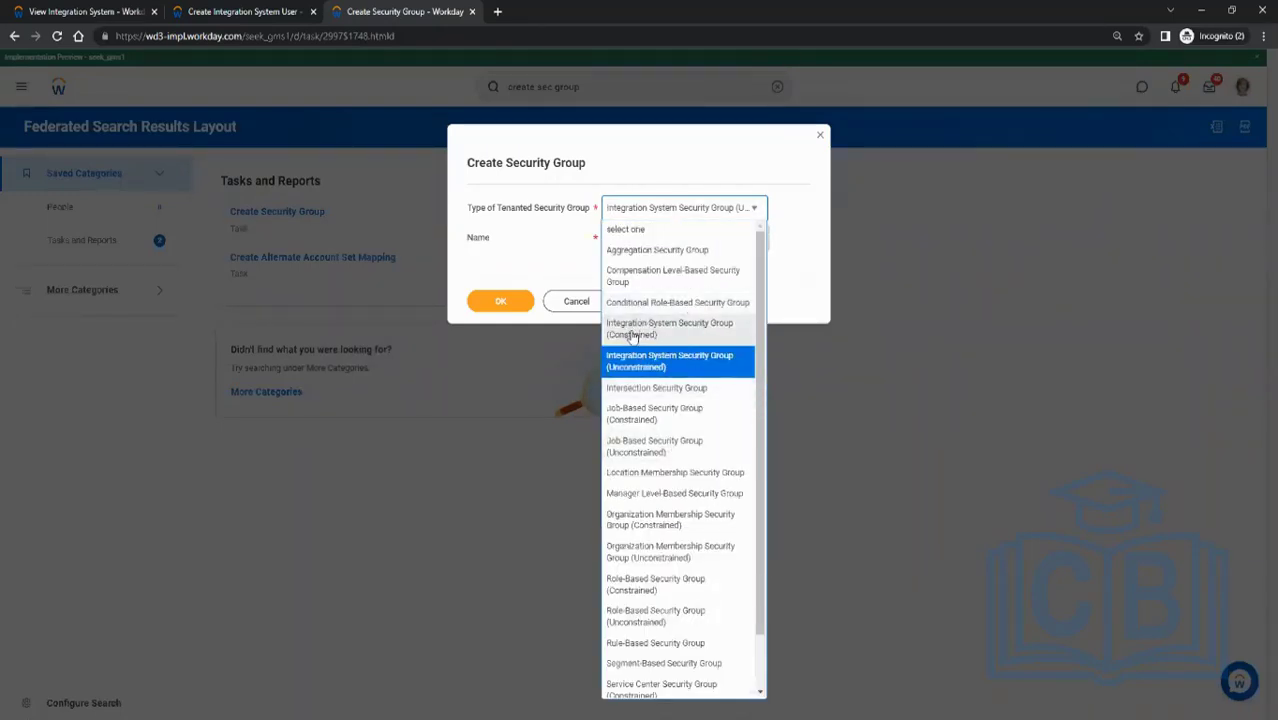
{"action": "left_click", "coordinate": [536, 234]}
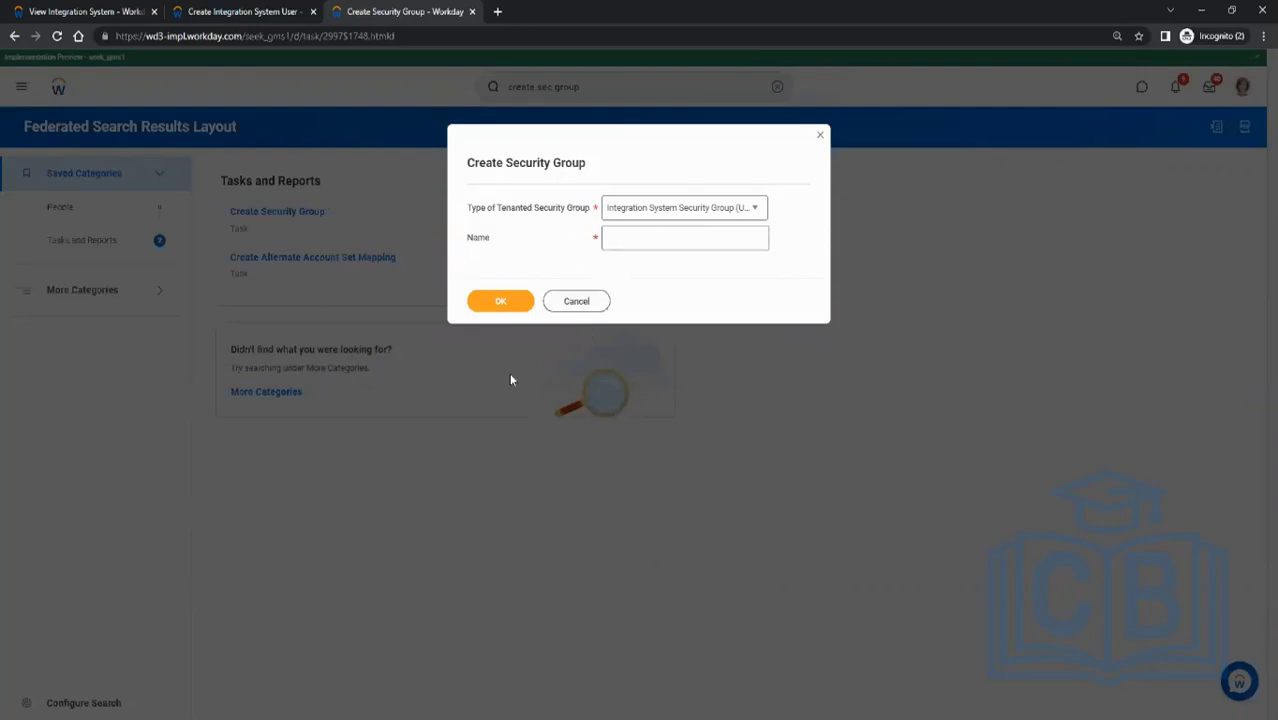
{"action": "left_click", "coordinate": [713, 208]}
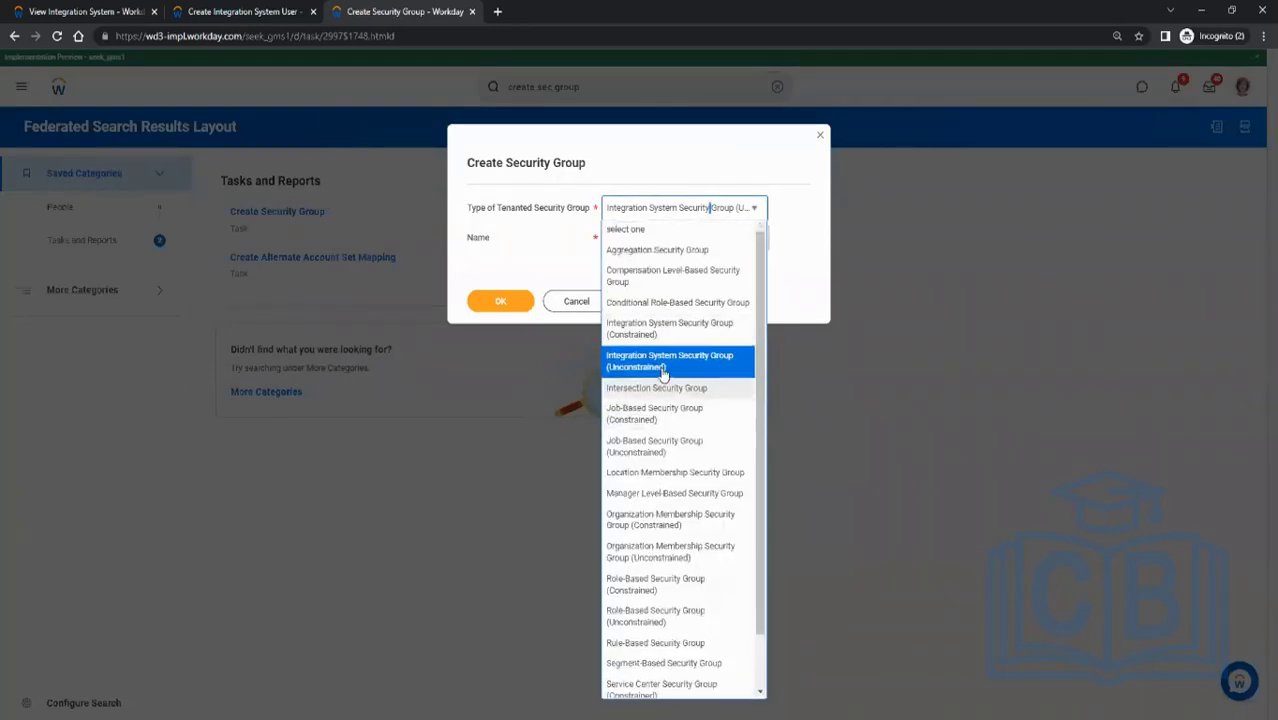
{"action": "left_click", "coordinate": [541, 247]}
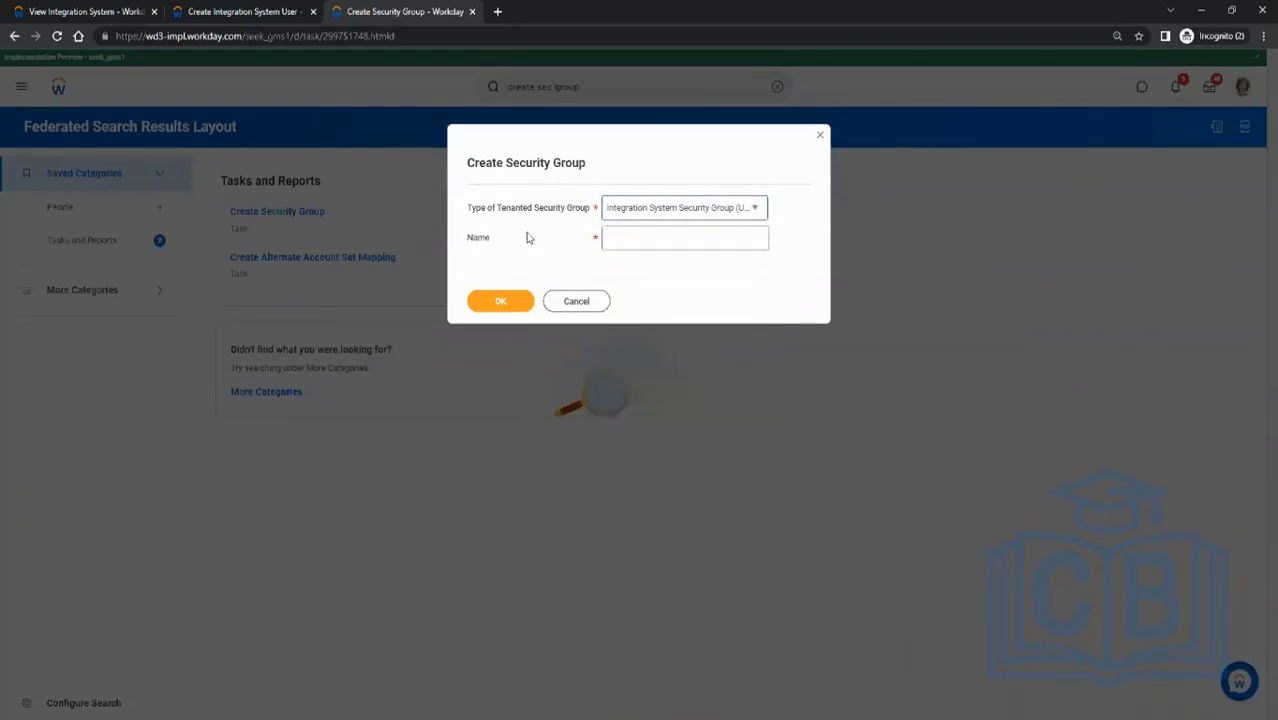
- Name the security group ISSG_Test, create it, and confirm the edit page that follows
{"action": "left_click", "coordinate": [676, 245]}
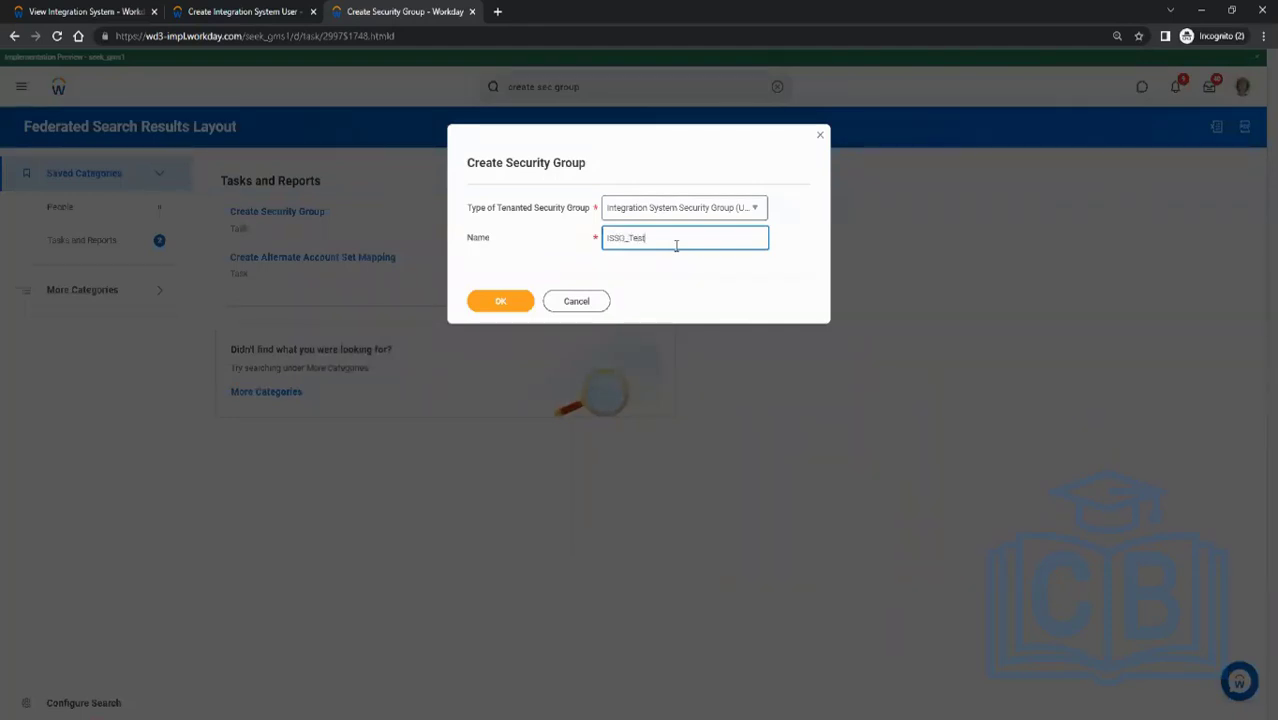
{"action": "left_click", "coordinate": [517, 299]}
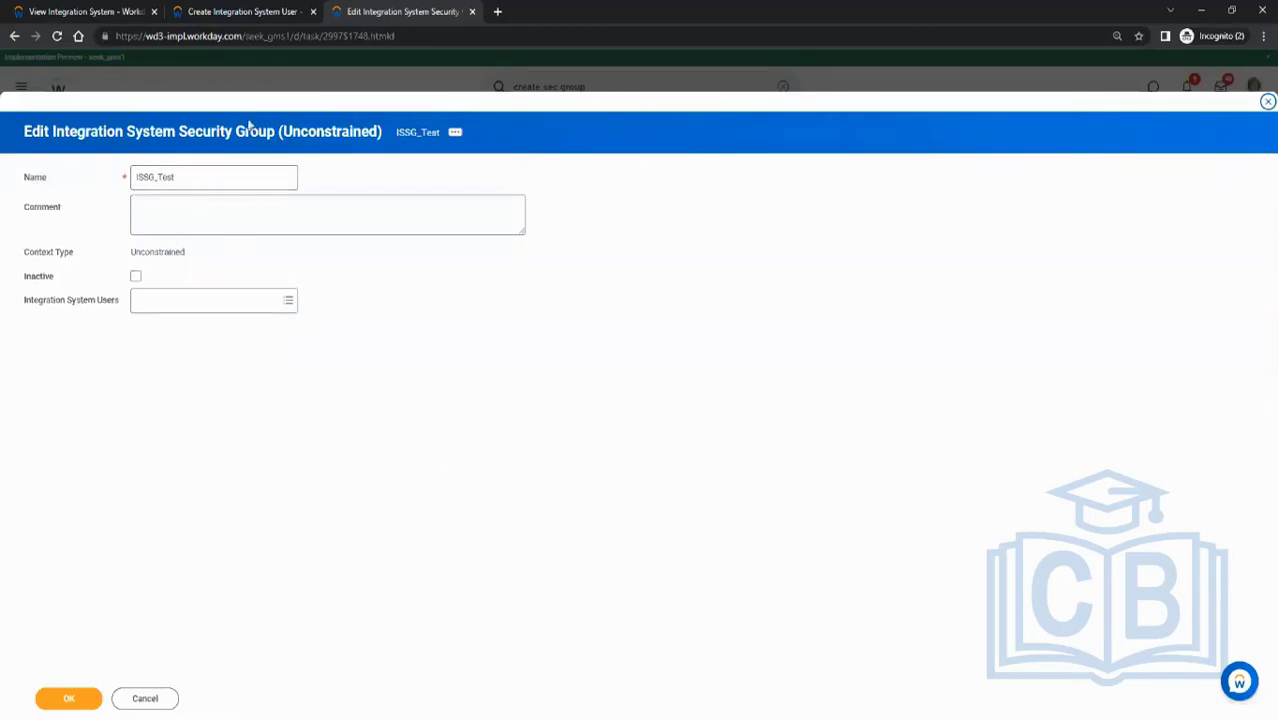
{"action": "left_click", "coordinate": [68, 700]}
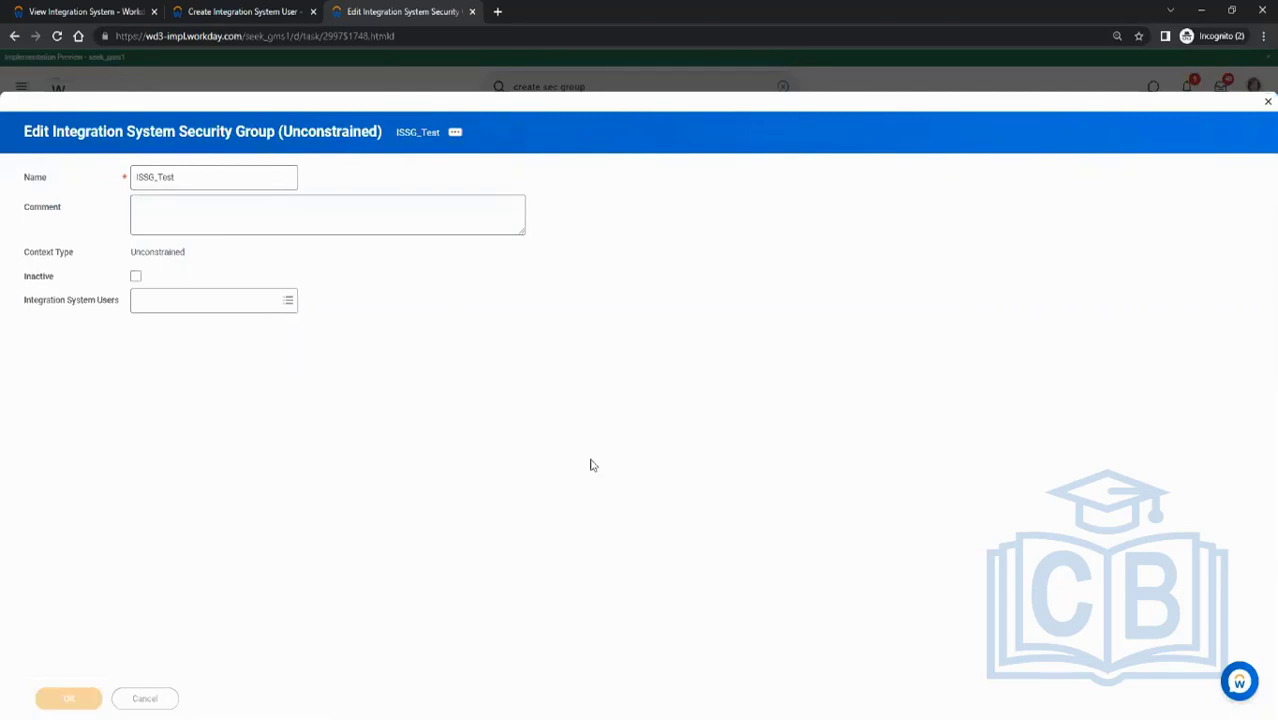
{"action": "left_click", "coordinate": [57, 697]}
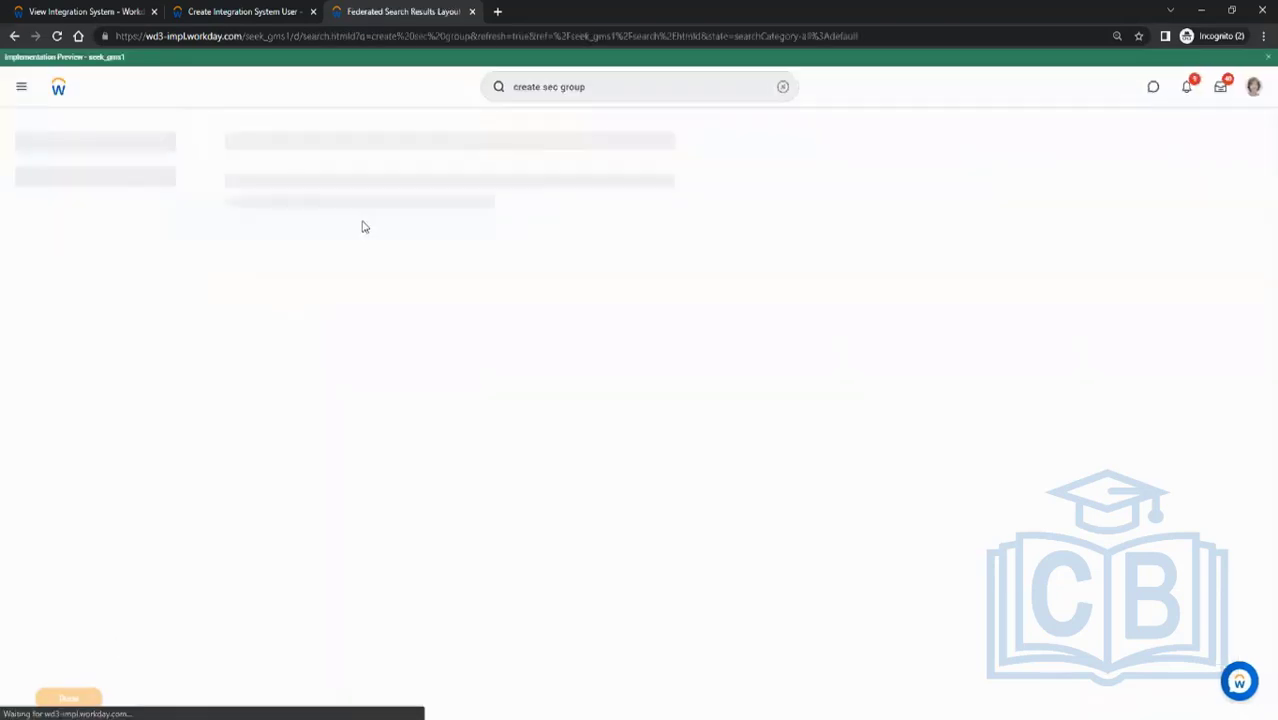
- Search for "view sec group" and open the View Security Group report for ISSG_Test
{"action": "double_click", "coordinate": [518, 90]}
{"action": "type", "text": "view"}
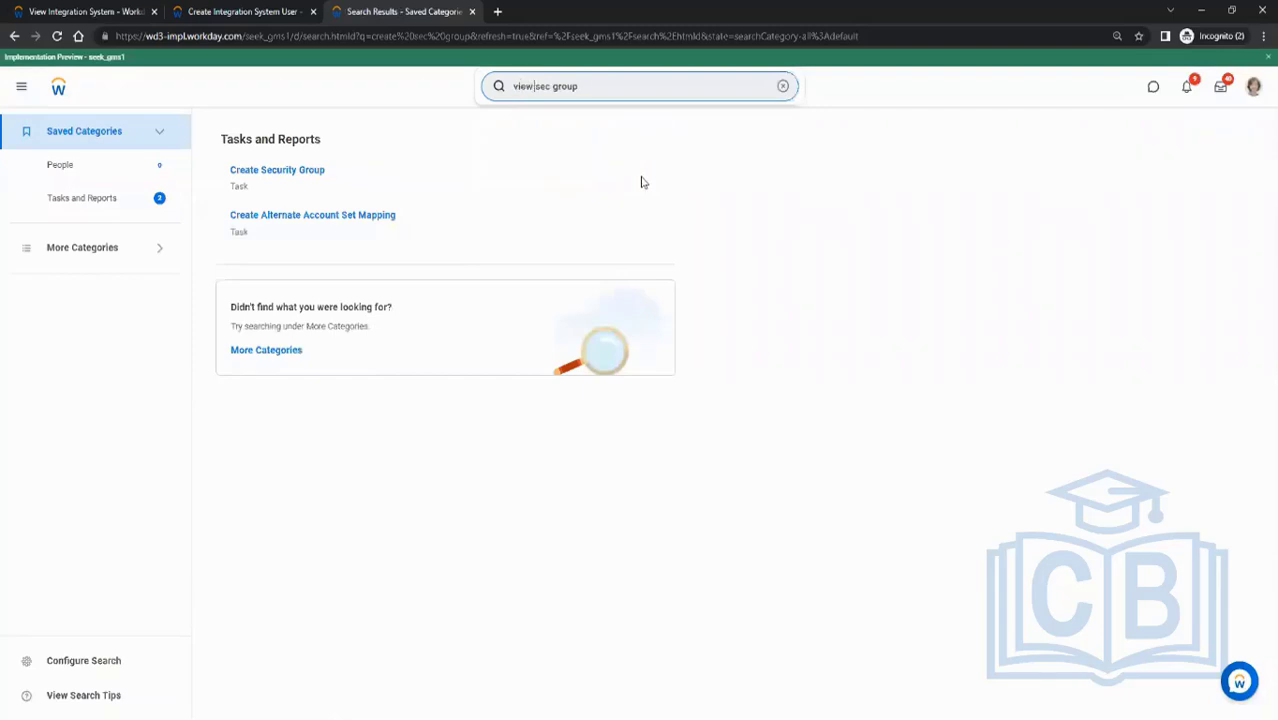
{"action": "key", "text": "Return"}
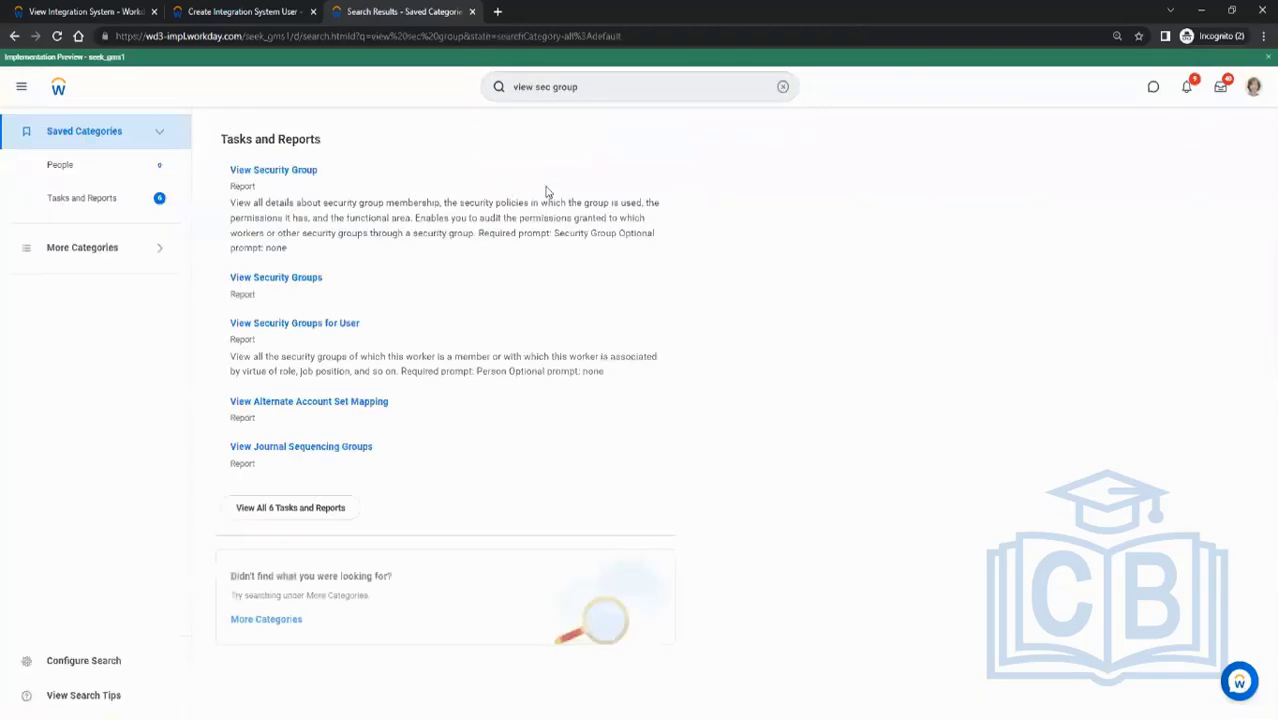
{"action": "left_click", "coordinate": [304, 172]}
{"action": "left_click", "coordinate": [555, 209]}
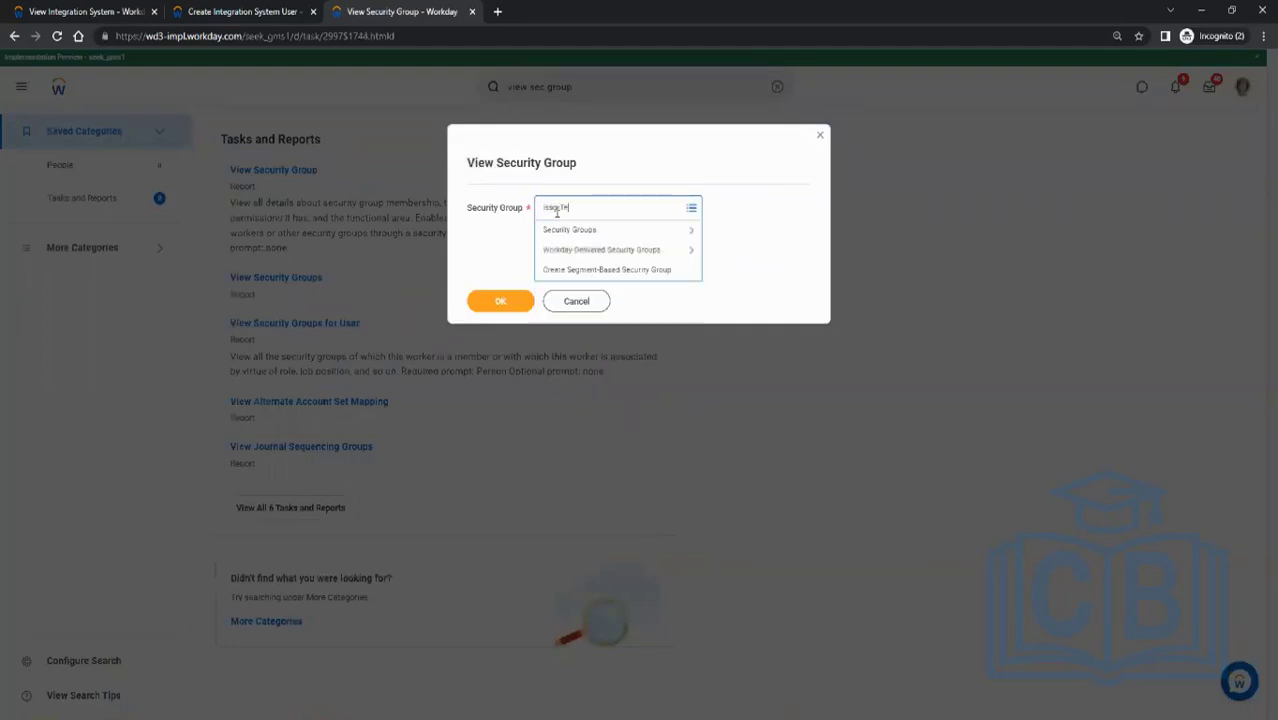
{"action": "key", "text": "Return"}
{"action": "left_click", "coordinate": [502, 300]}
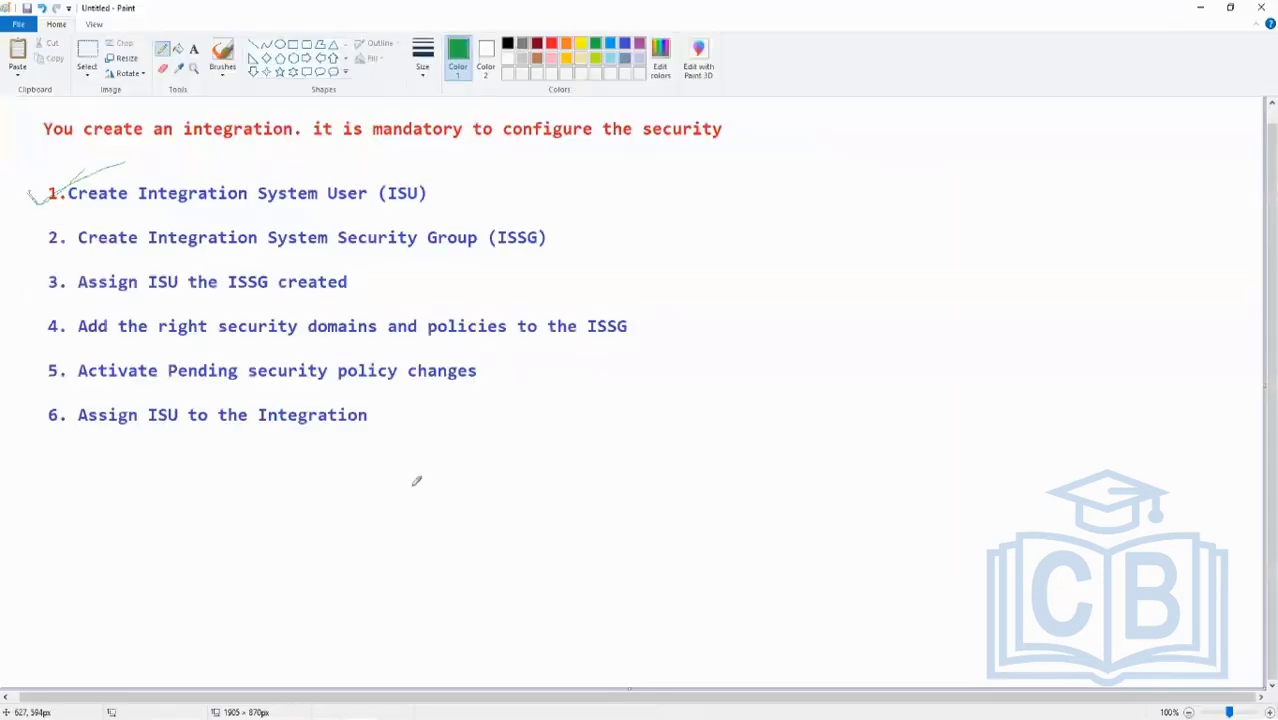
{"action": "mouse_move", "coordinate": [19, 243]}
{"action": "left_mouse_down"}
{"action": "mouse_move", "coordinate": [28, 256]}
{"action": "mouse_move", "coordinate": [78, 226]}
{"action": "left_mouse_up"}
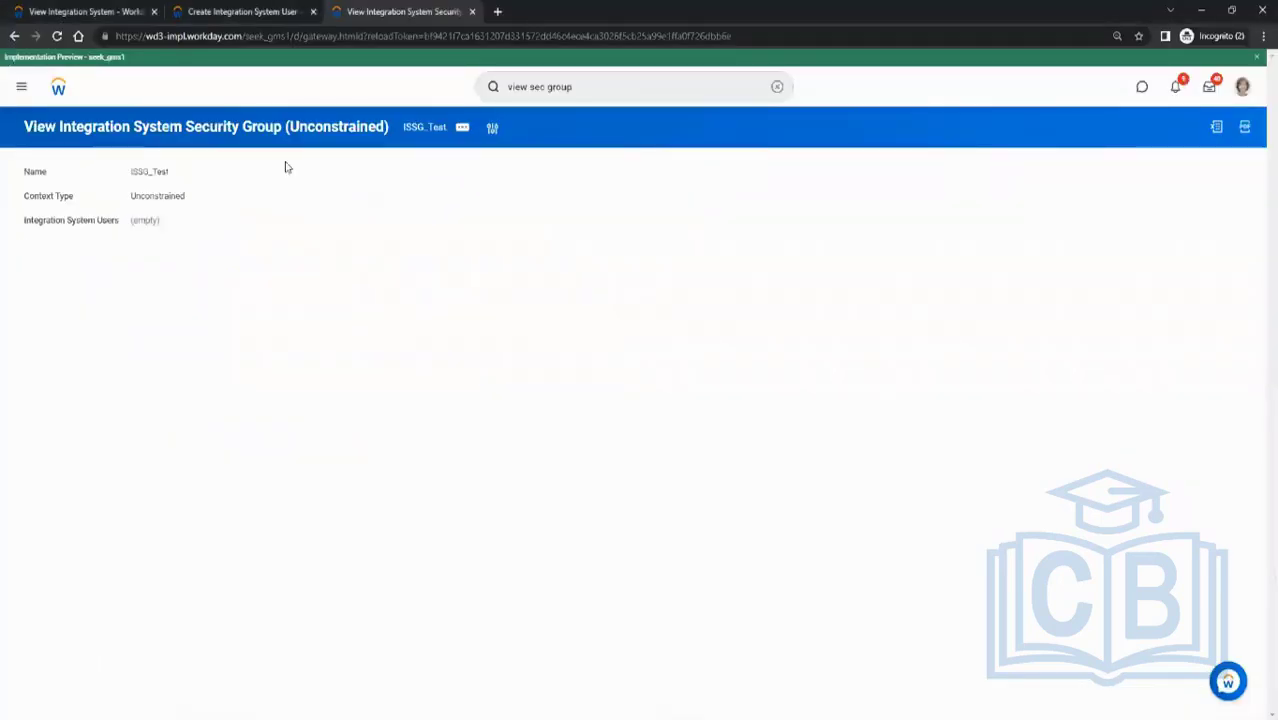
{"action": "left_click", "coordinate": [262, 15]}
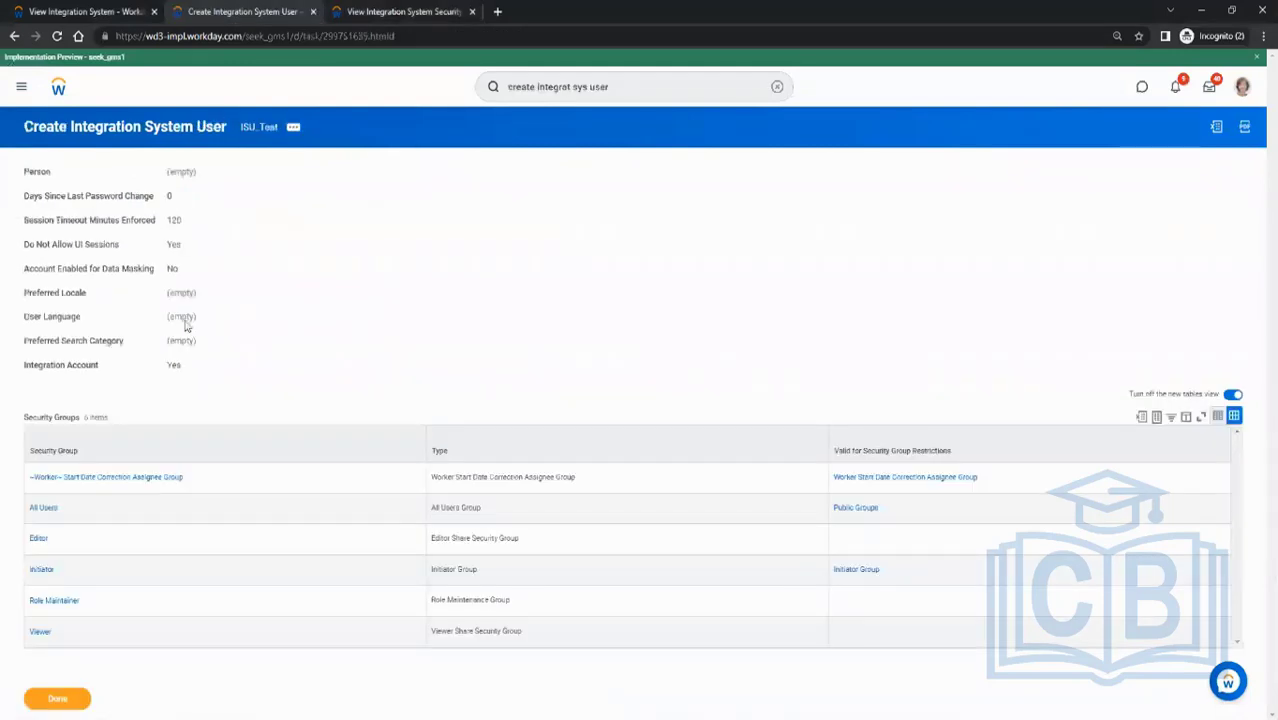
{"action": "left_click", "coordinate": [390, 12]}
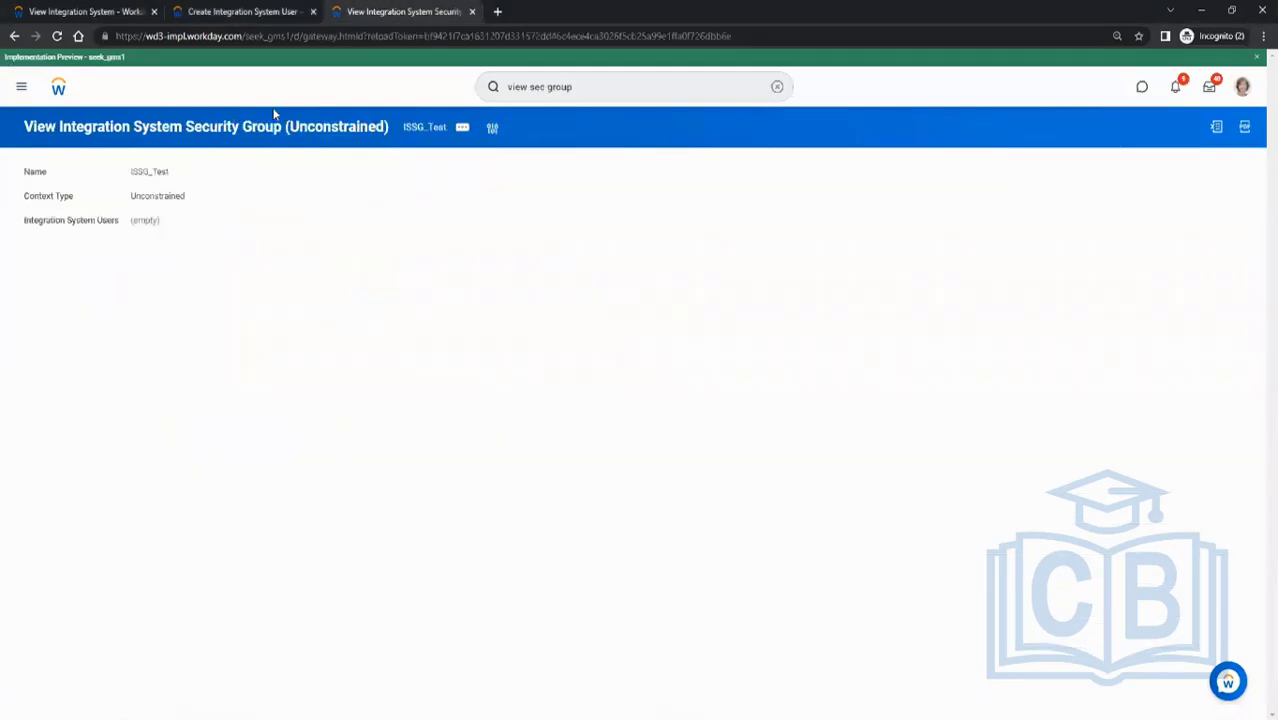
{"action": "left_click", "coordinate": [244, 11]}
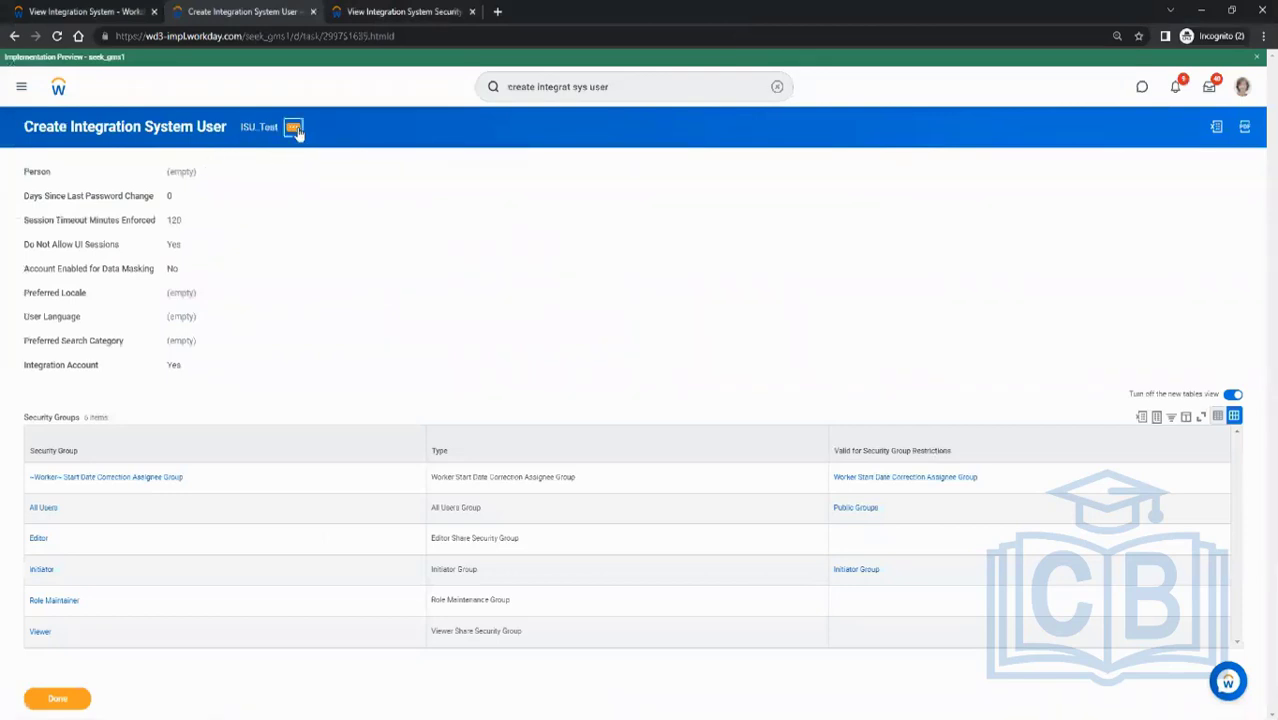
{"action": "left_click", "coordinate": [296, 132]}
{"action": "mouse_move", "coordinate": [340, 287]}
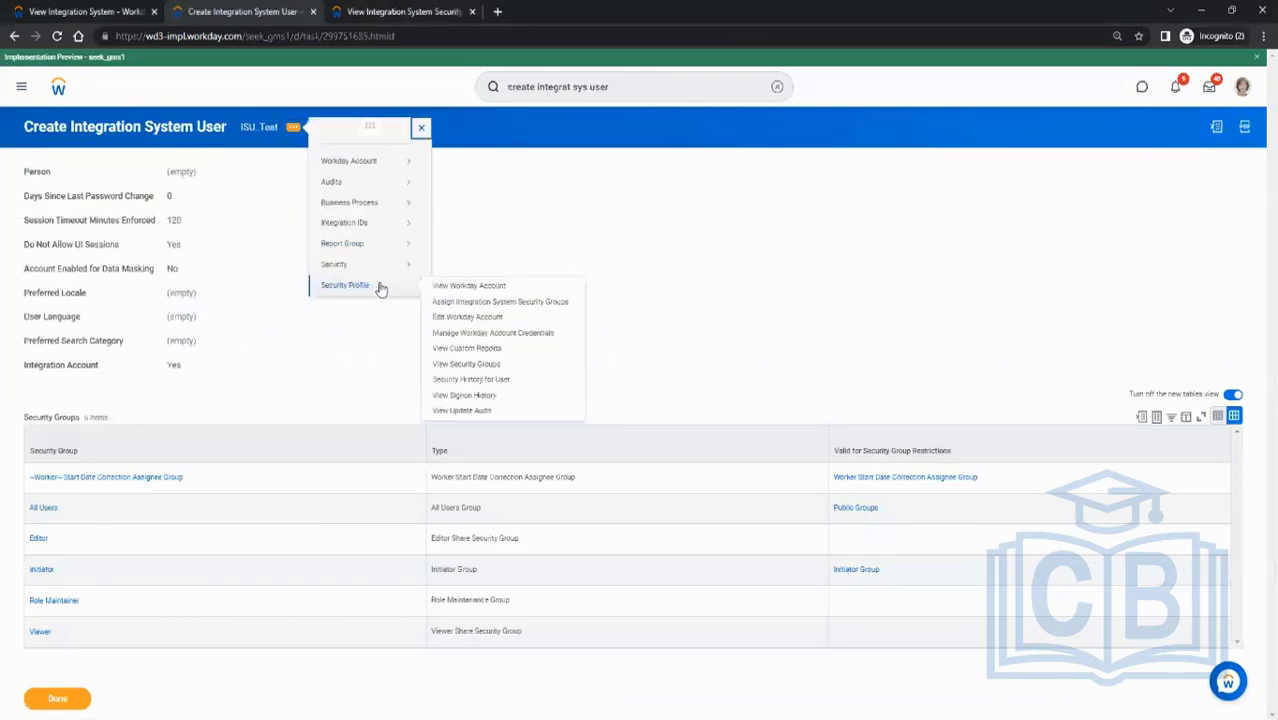
{"action": "left_click", "coordinate": [482, 303]}
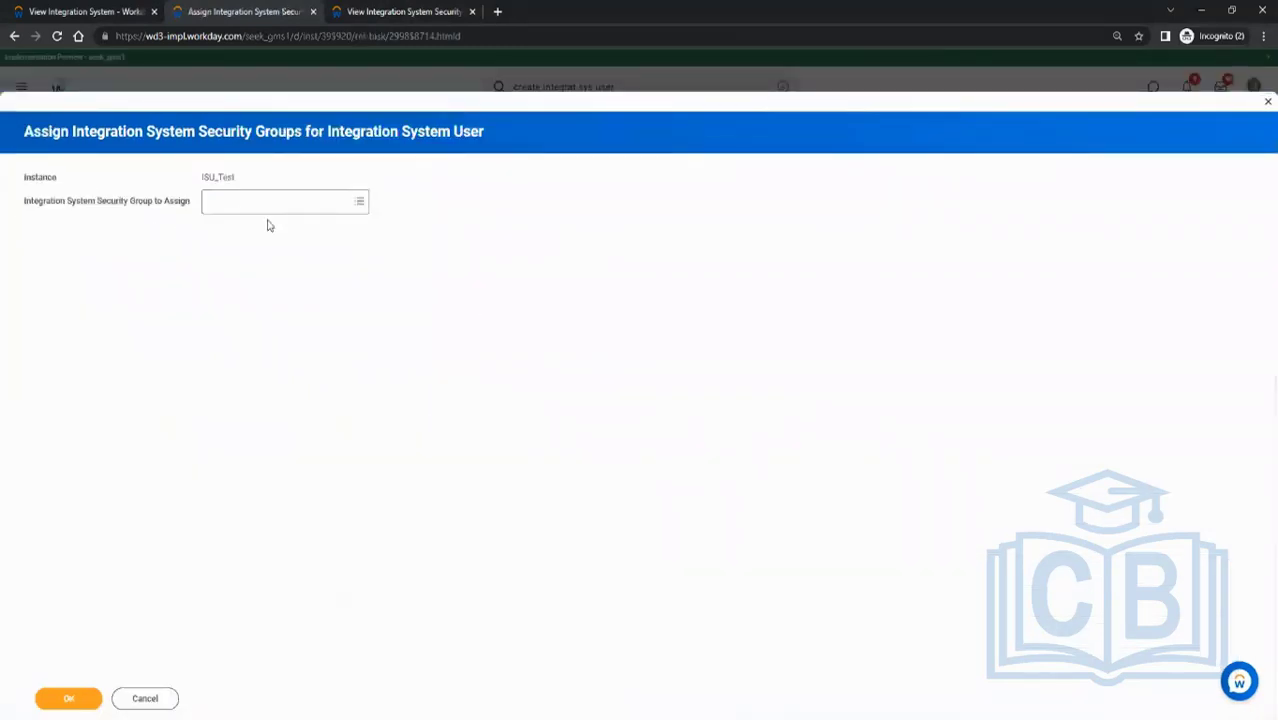
{"action": "left_click", "coordinate": [270, 210]}
{"action": "type", "text": "issg"}
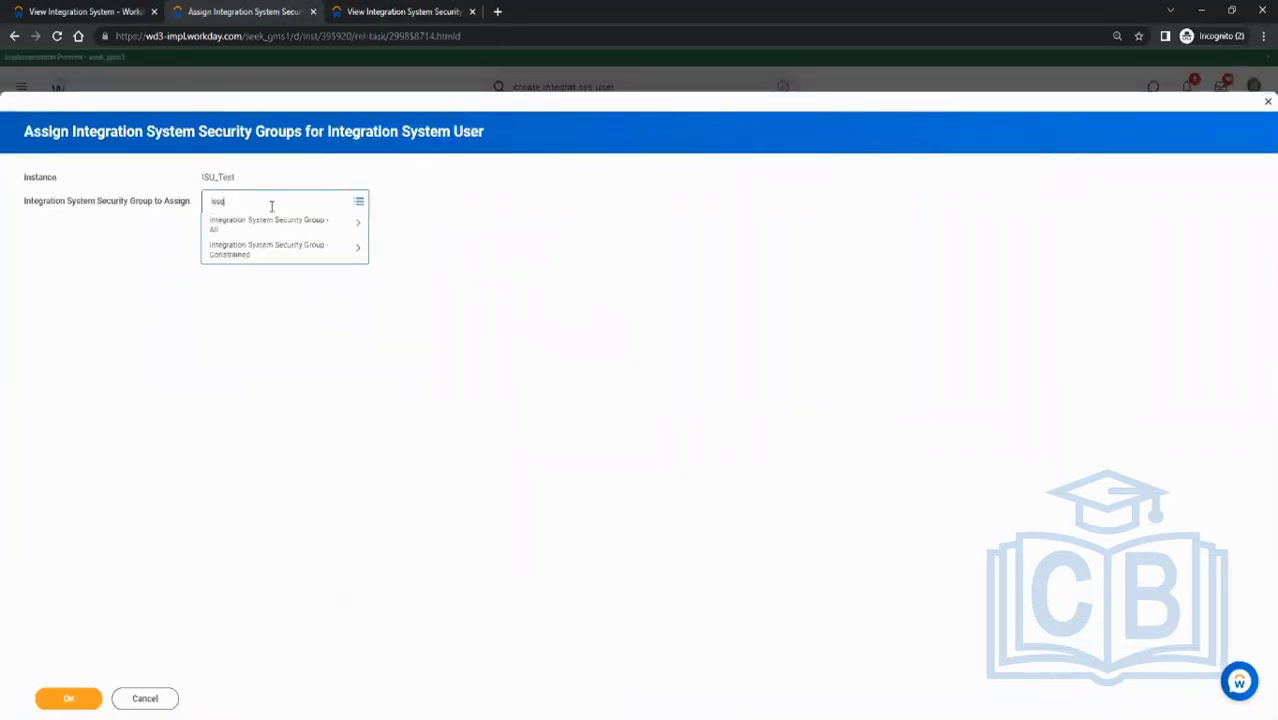
{"action": "type", "text": "_Test"}
{"action": "key", "text": "Return"}
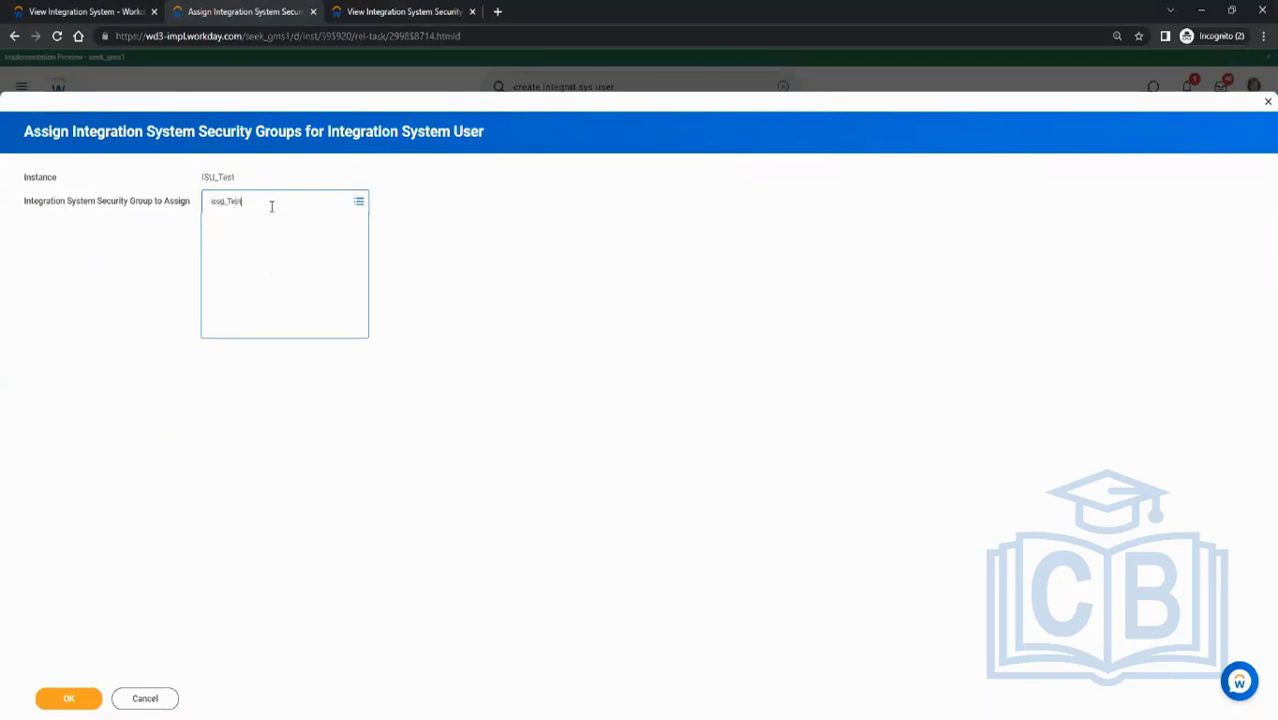
{"action": "left_click", "coordinate": [238, 350]}
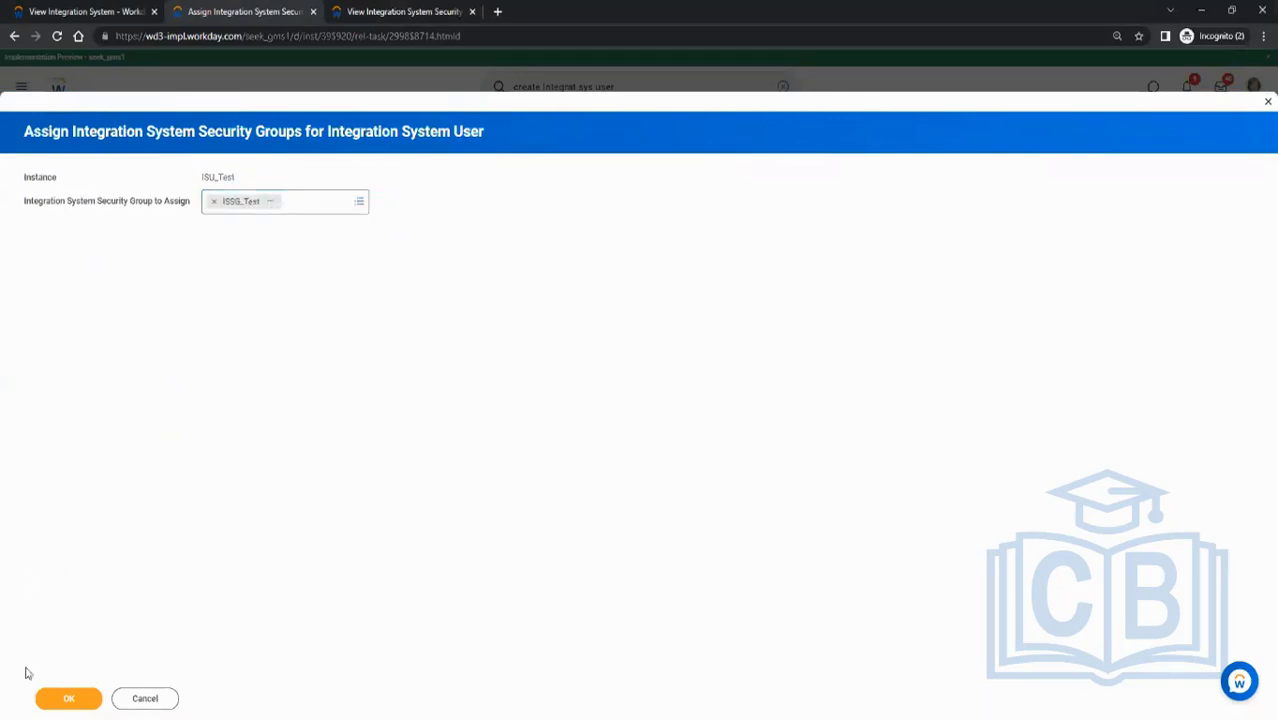
{"action": "left_click", "coordinate": [216, 203]}
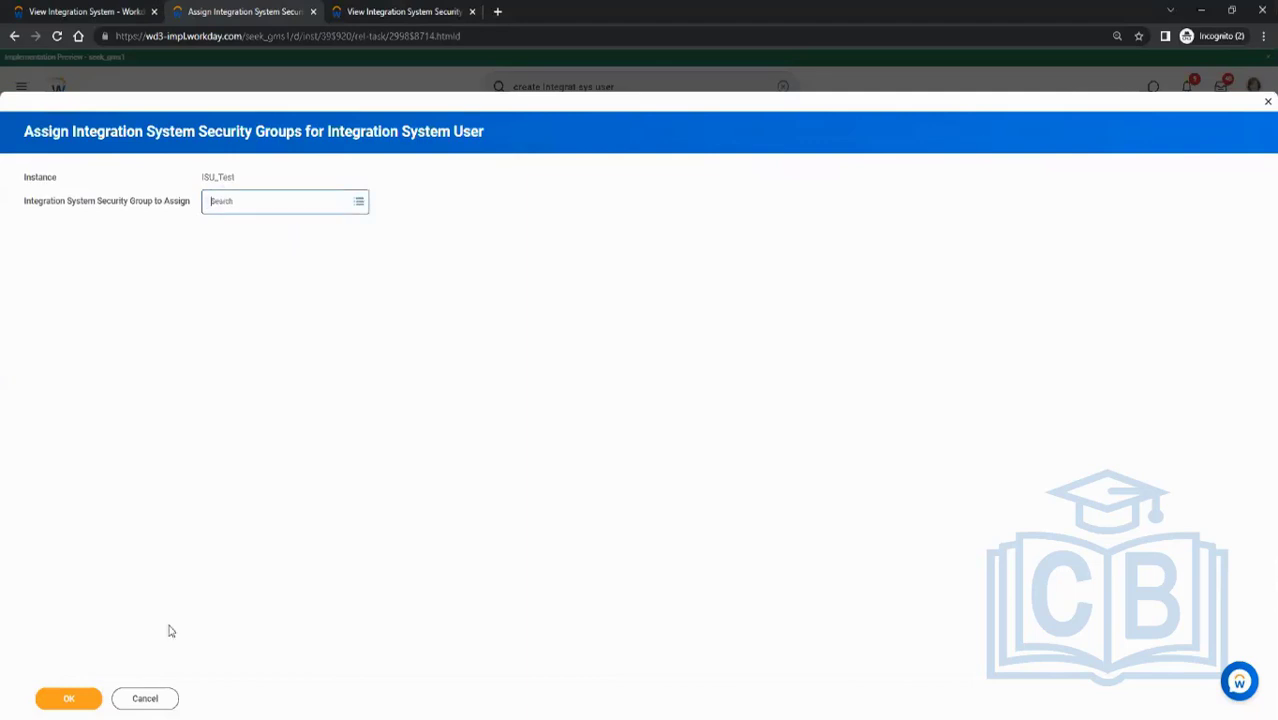
{"action": "left_click", "coordinate": [145, 698]}
{"action": "left_click", "coordinate": [603, 421]}
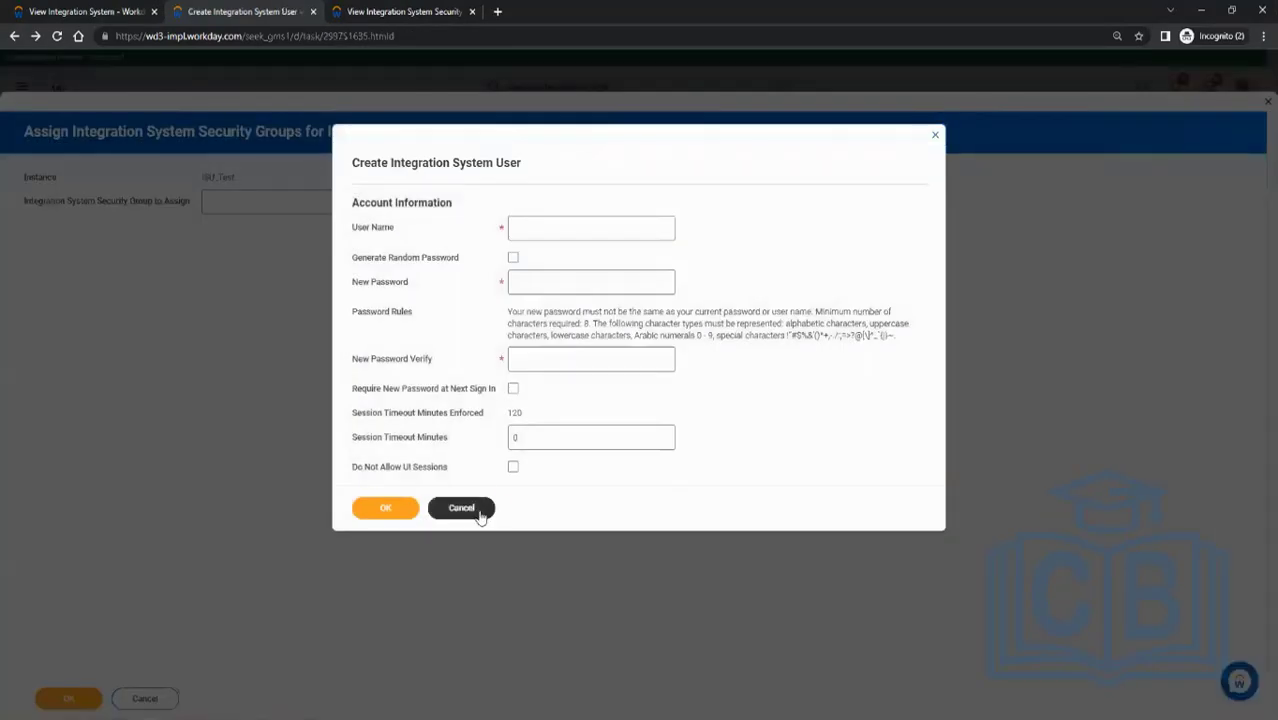
{"action": "left_click", "coordinate": [478, 512]}
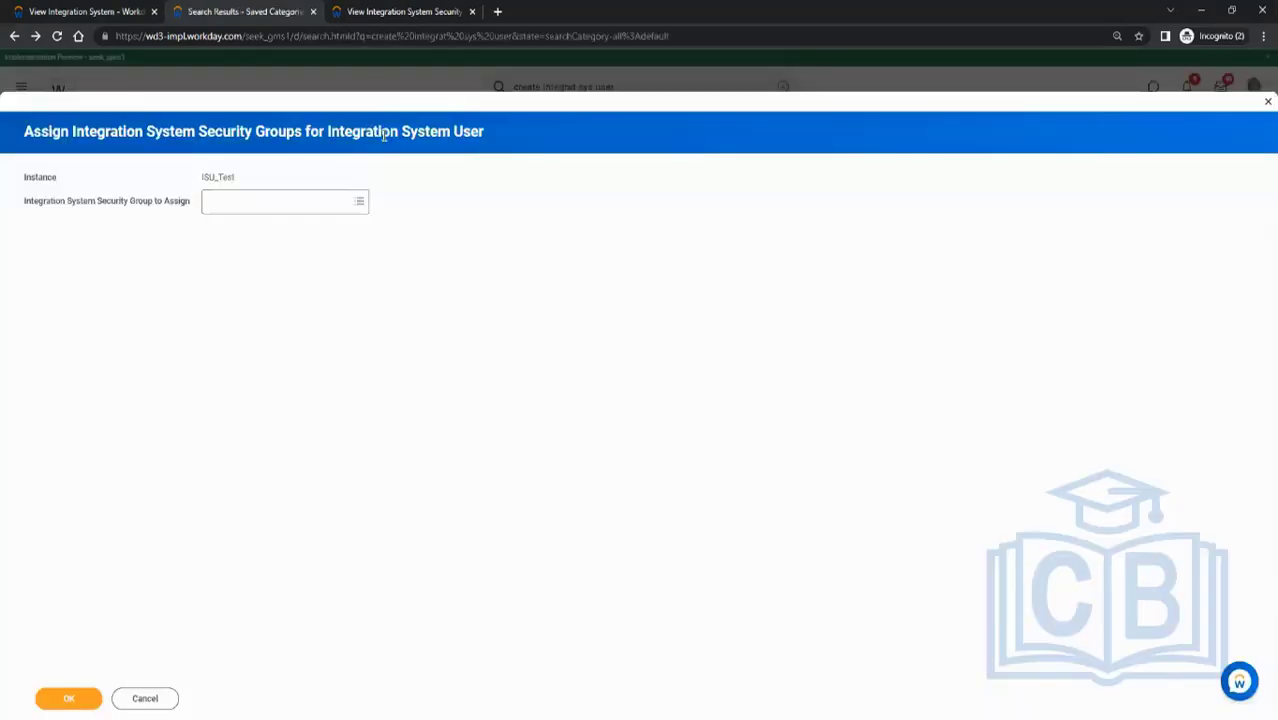
- Edit the ISSG_Test security group to add ISU_Test as its integration system user
{"action": "left_click", "coordinate": [419, 12]}
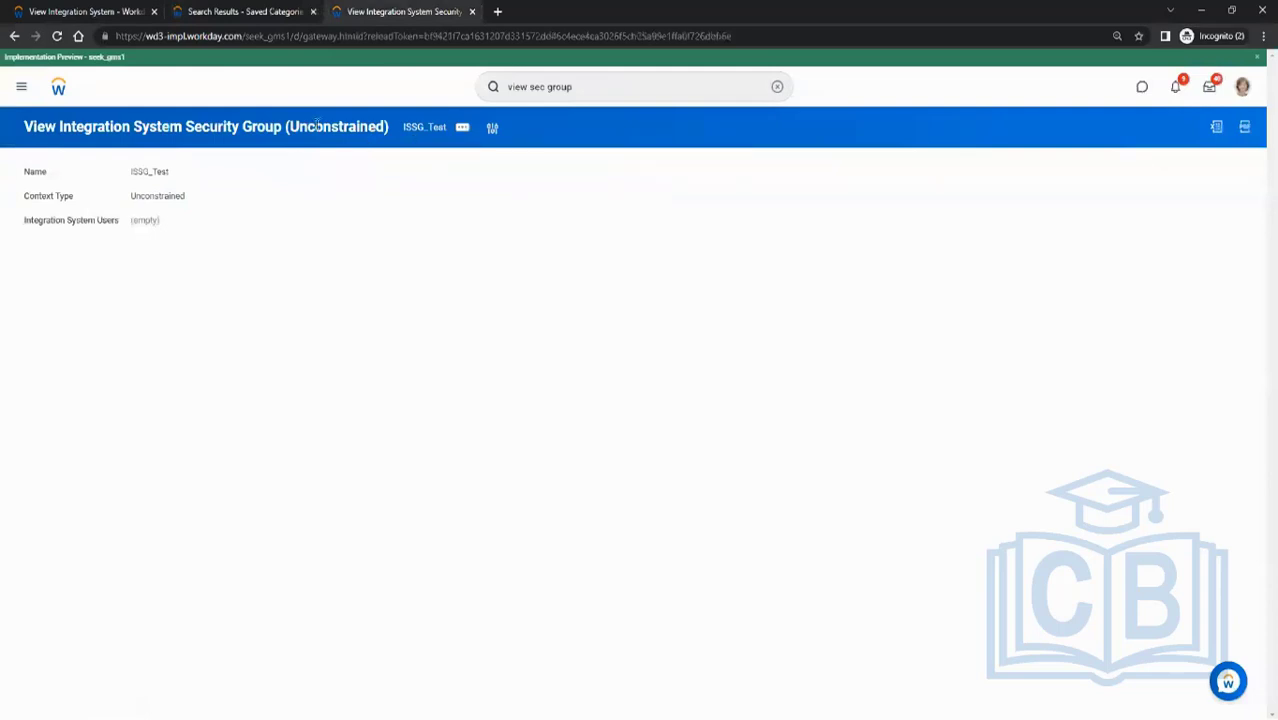
{"action": "left_click", "coordinate": [463, 127]}
{"action": "left_click", "coordinate": [604, 177]}
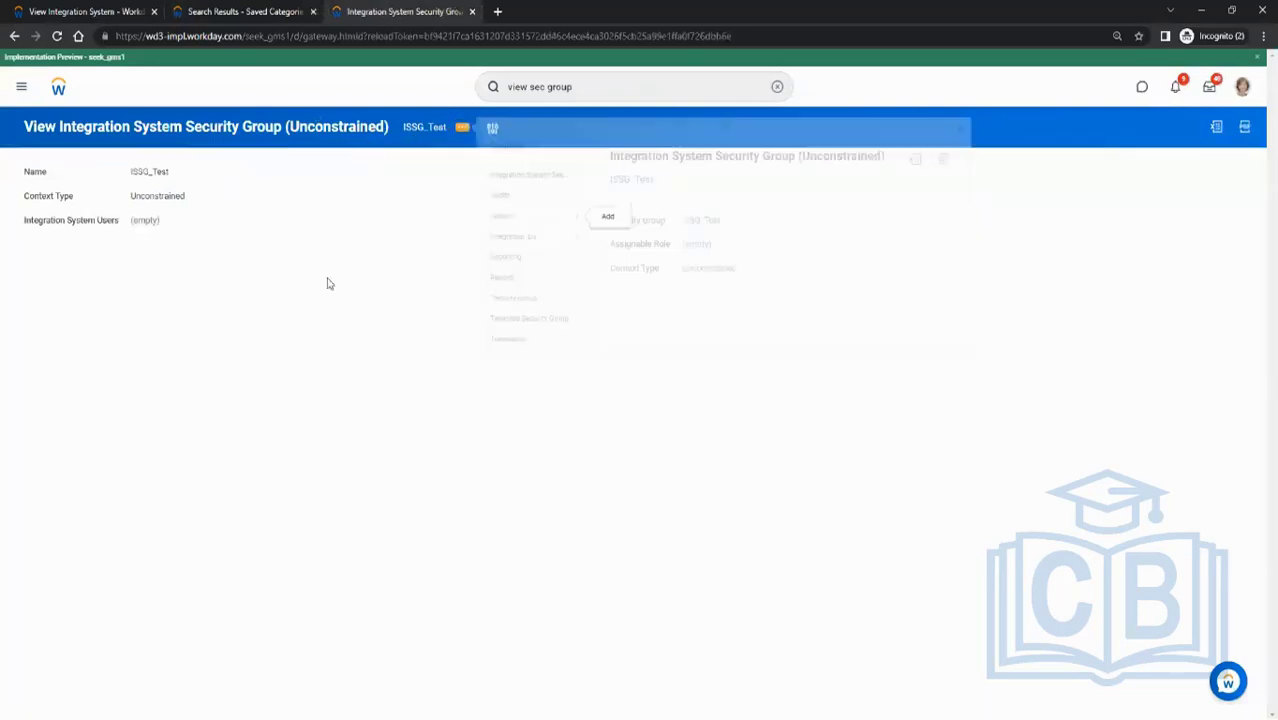
{"action": "left_click_drag", "start_coordinate": [42, 307], "coordinate": [118, 302]}
{"action": "left_click", "coordinate": [177, 298]}
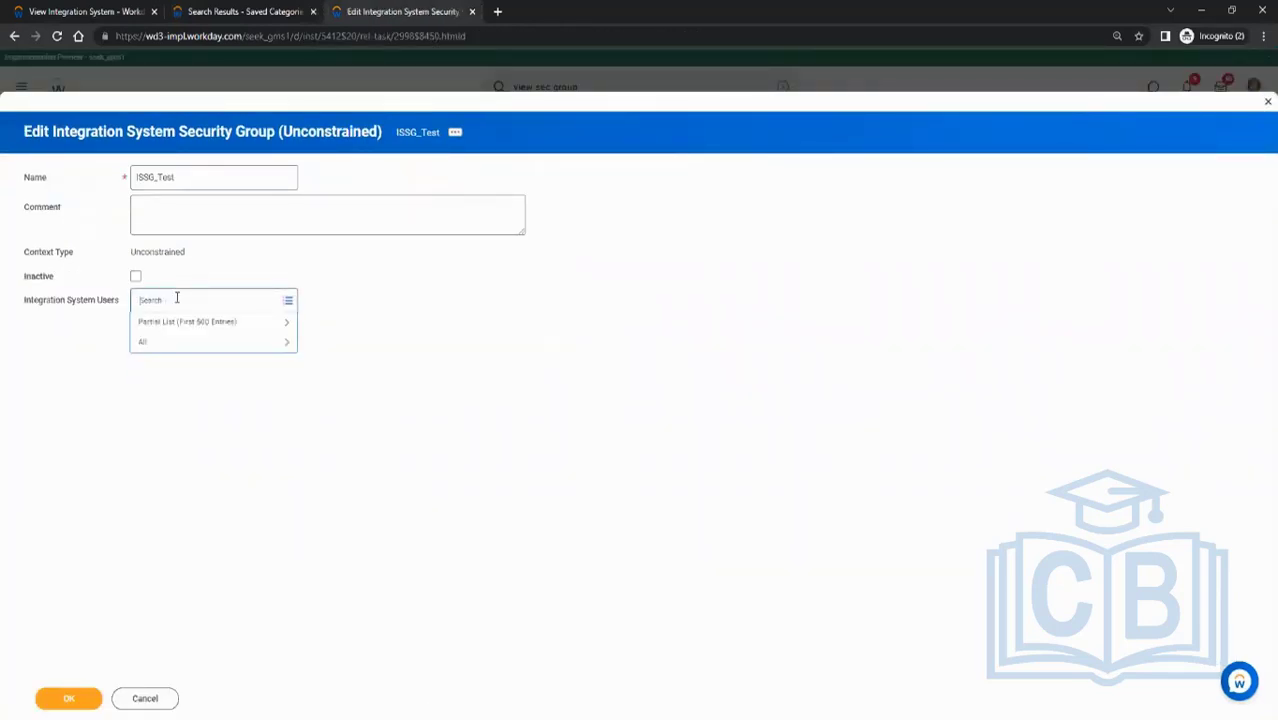
{"action": "key", "text": "Return"}
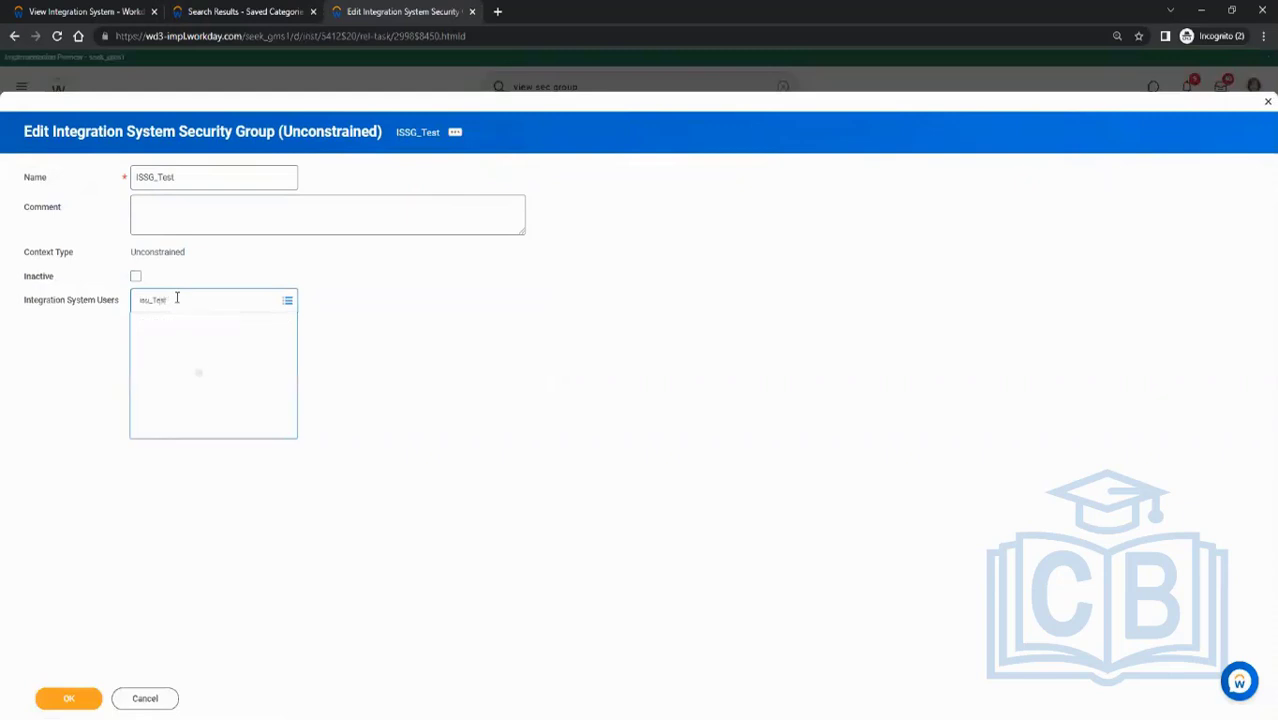
{"action": "left_click", "coordinate": [68, 698]}
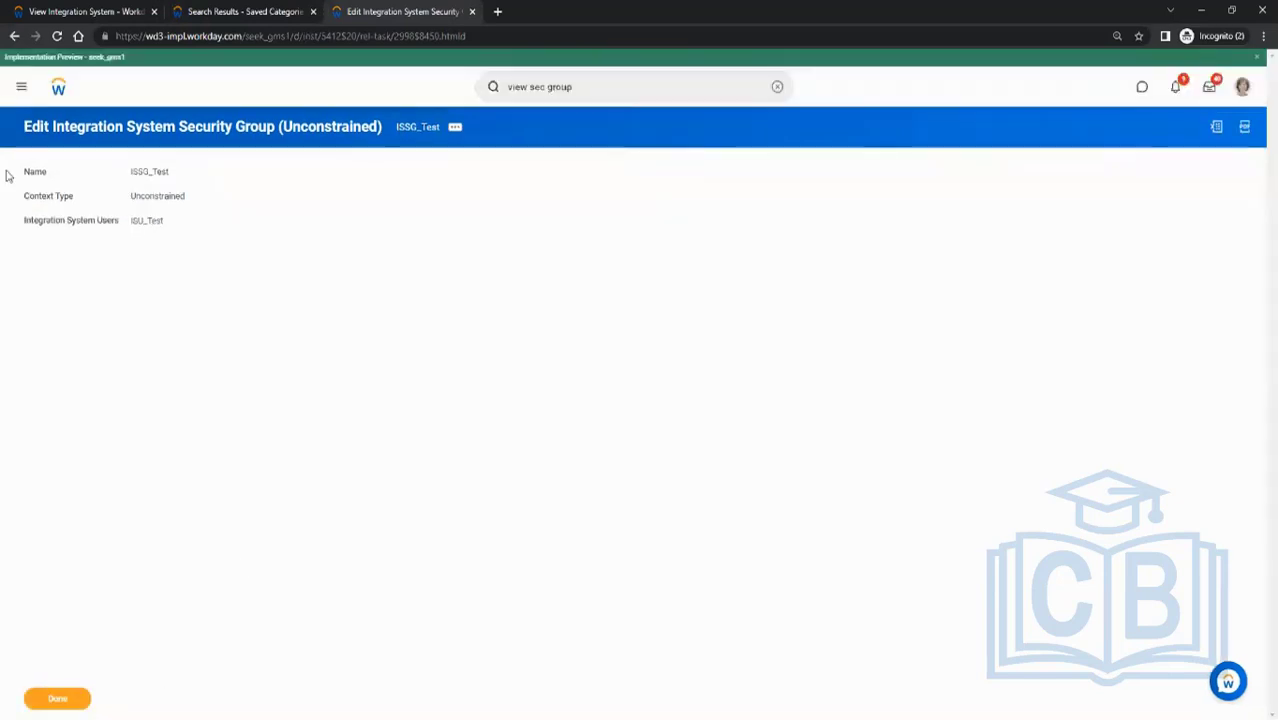
{"action": "left_click", "coordinate": [58, 700]}
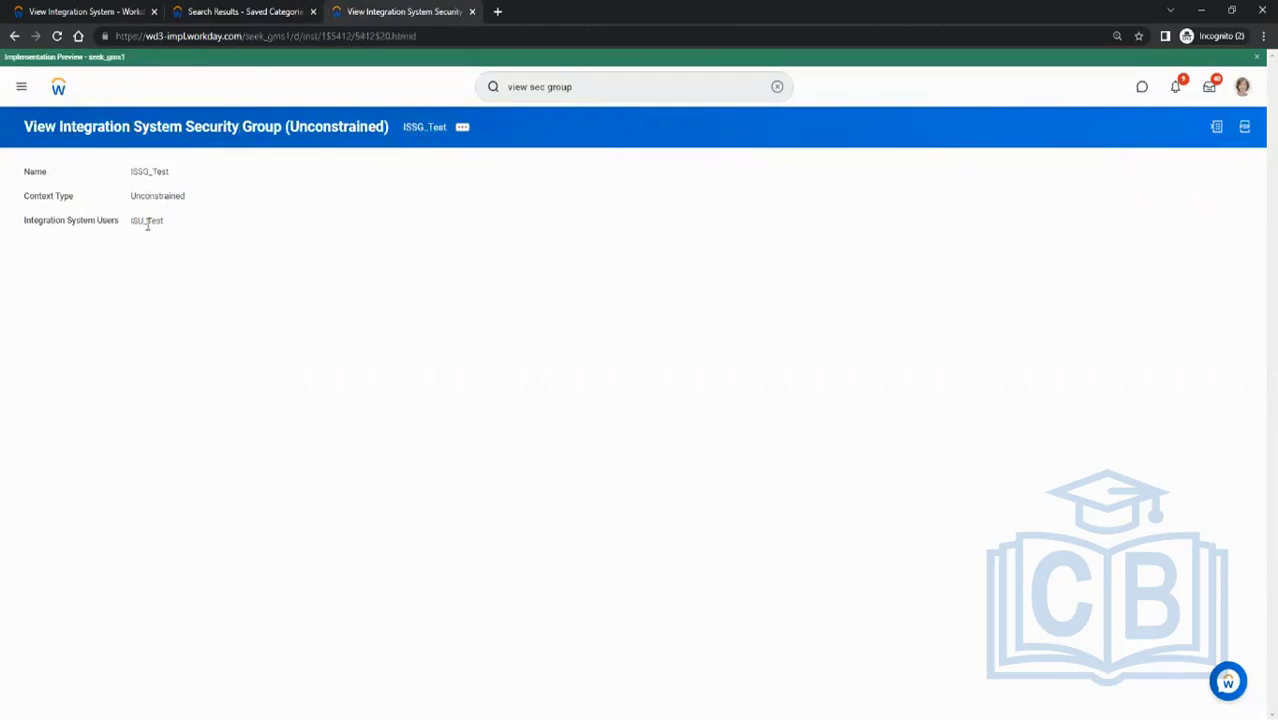
{"action": "left_click_drag", "start_coordinate": [131, 226], "coordinate": [298, 272]}
{"action": "left_click", "coordinate": [298, 272]}
{"action": "key", "text": "alt+Tab"}
{"action": "left_click_drag", "start_coordinate": [23, 288], "coordinate": [76, 270]}
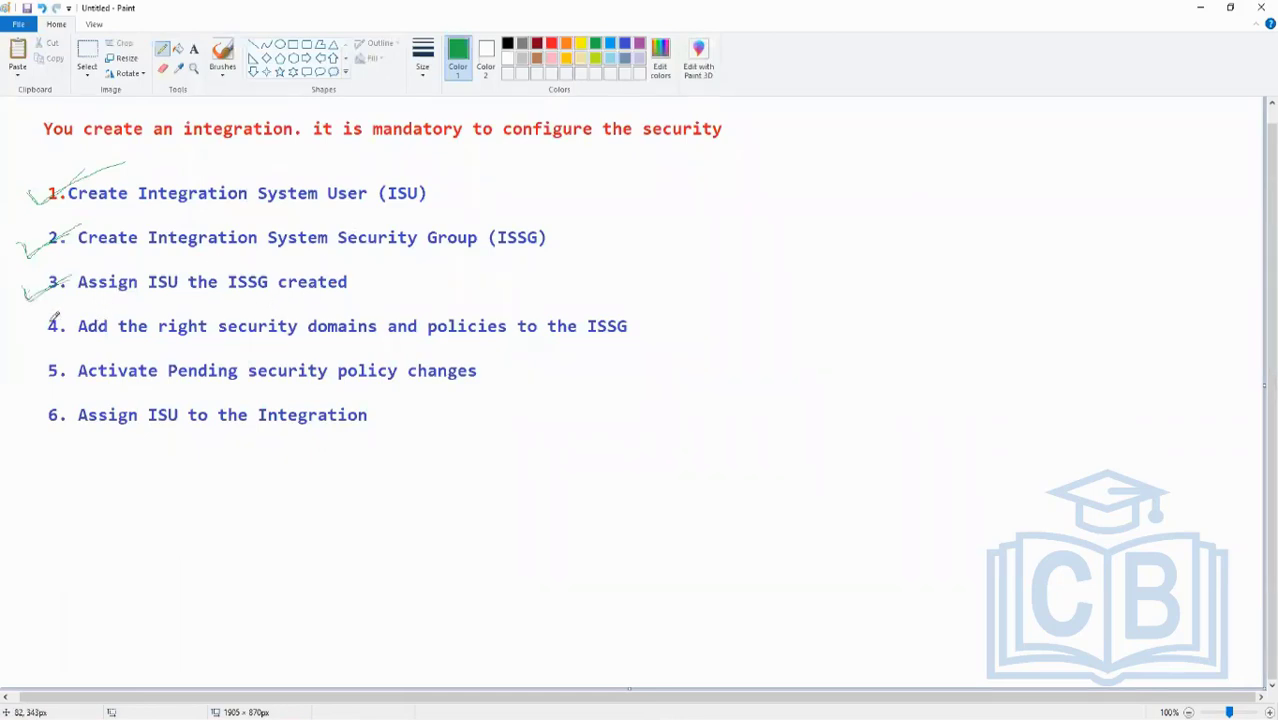
{"action": "mouse_move", "coordinate": [31, 317]}
{"action": "left_mouse_down"}
{"action": "mouse_move", "coordinate": [40, 349]}
{"action": "mouse_move", "coordinate": [622, 348]}
{"action": "mouse_move", "coordinate": [655, 300]}
{"action": "mouse_move", "coordinate": [66, 305]}
{"action": "mouse_move", "coordinate": [27, 321]}
{"action": "left_mouse_up"}
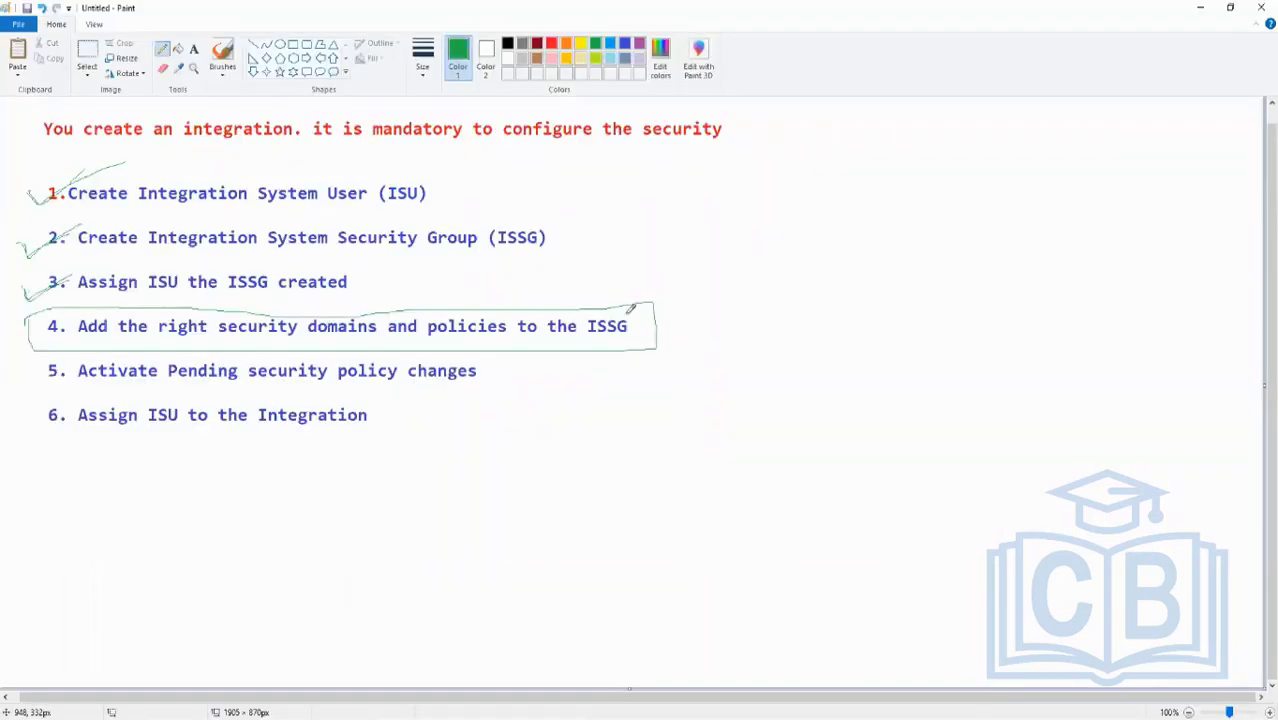
{"action": "mouse_move", "coordinate": [608, 318]}
{"action": "left_mouse_down"}
{"action": "mouse_move", "coordinate": [630, 336]}
{"action": "mouse_move", "coordinate": [633, 318]}
{"action": "left_mouse_up"}
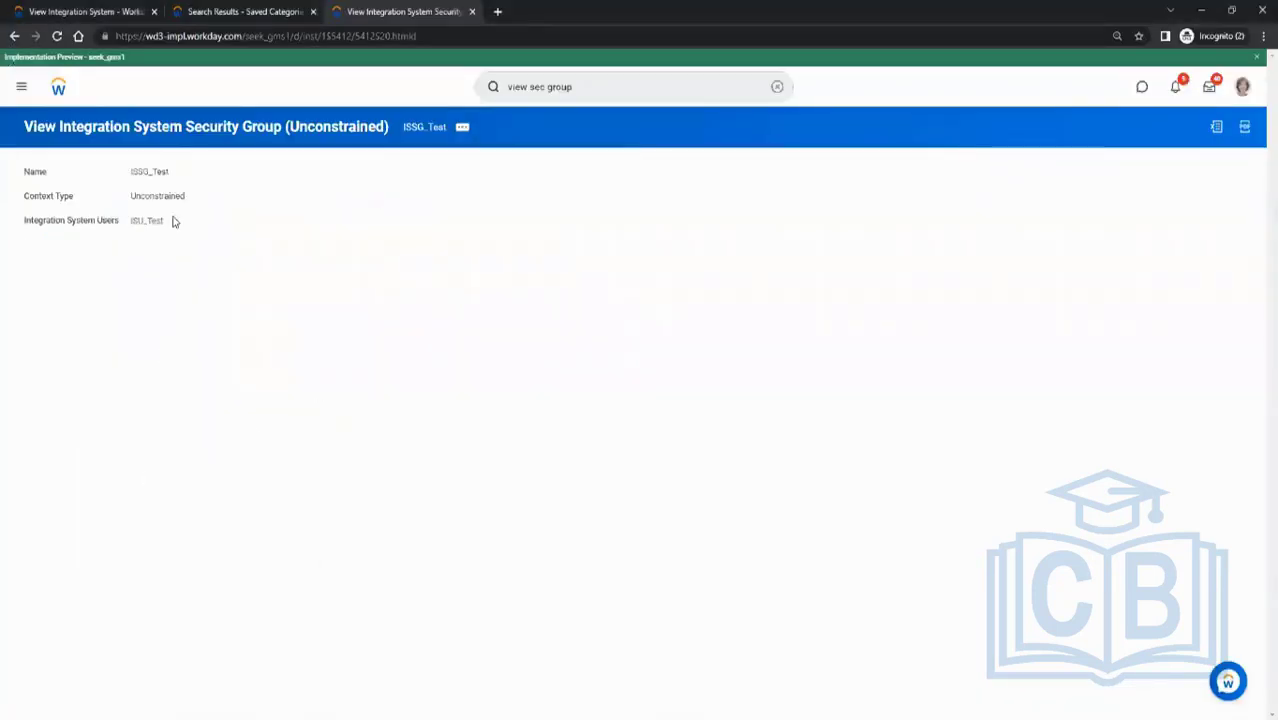
- Open the Maintain Domain Permissions for Security Group task for ISSG_Test
{"action": "left_click", "coordinate": [463, 129]}
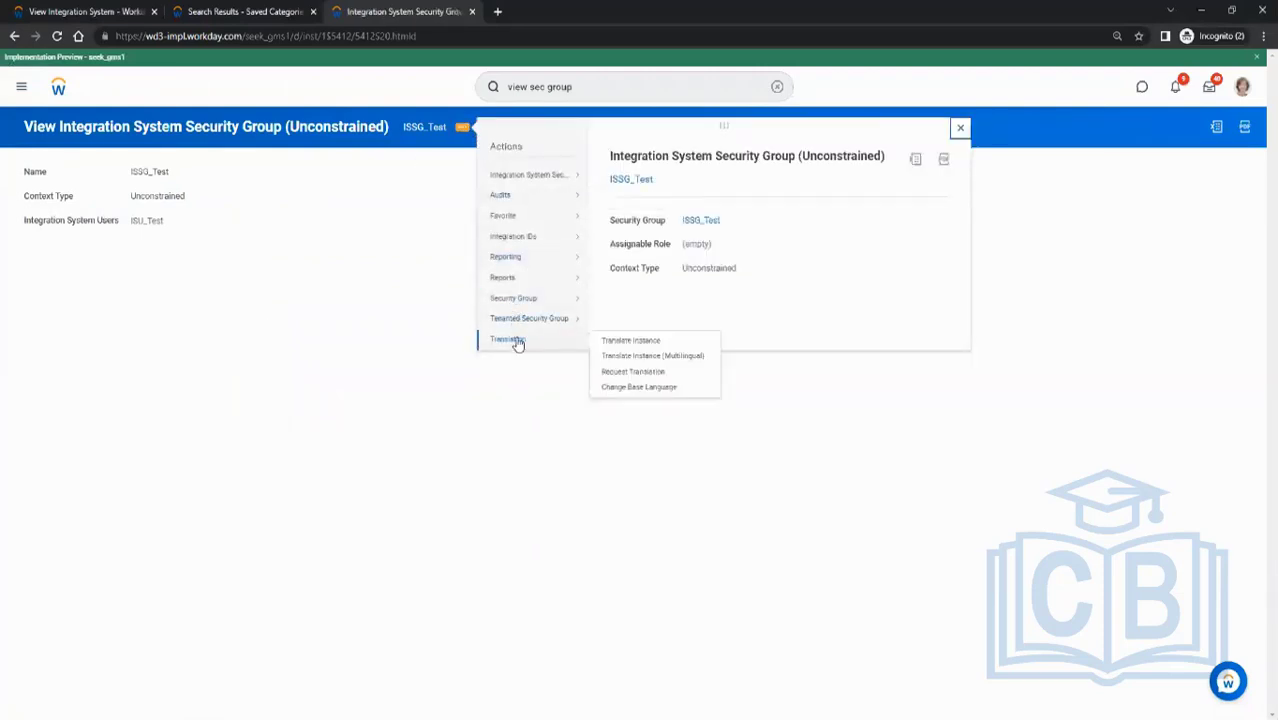
{"action": "mouse_move", "coordinate": [527, 311]}
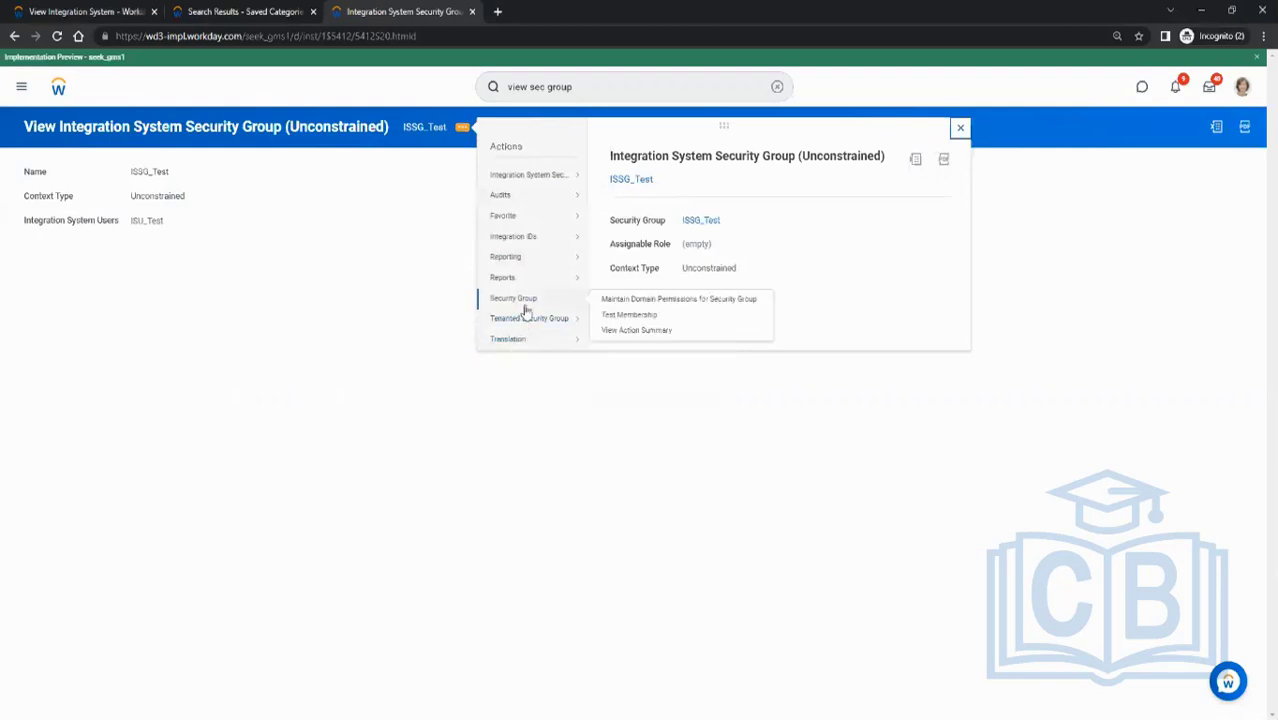
{"action": "left_click", "coordinate": [652, 300]}
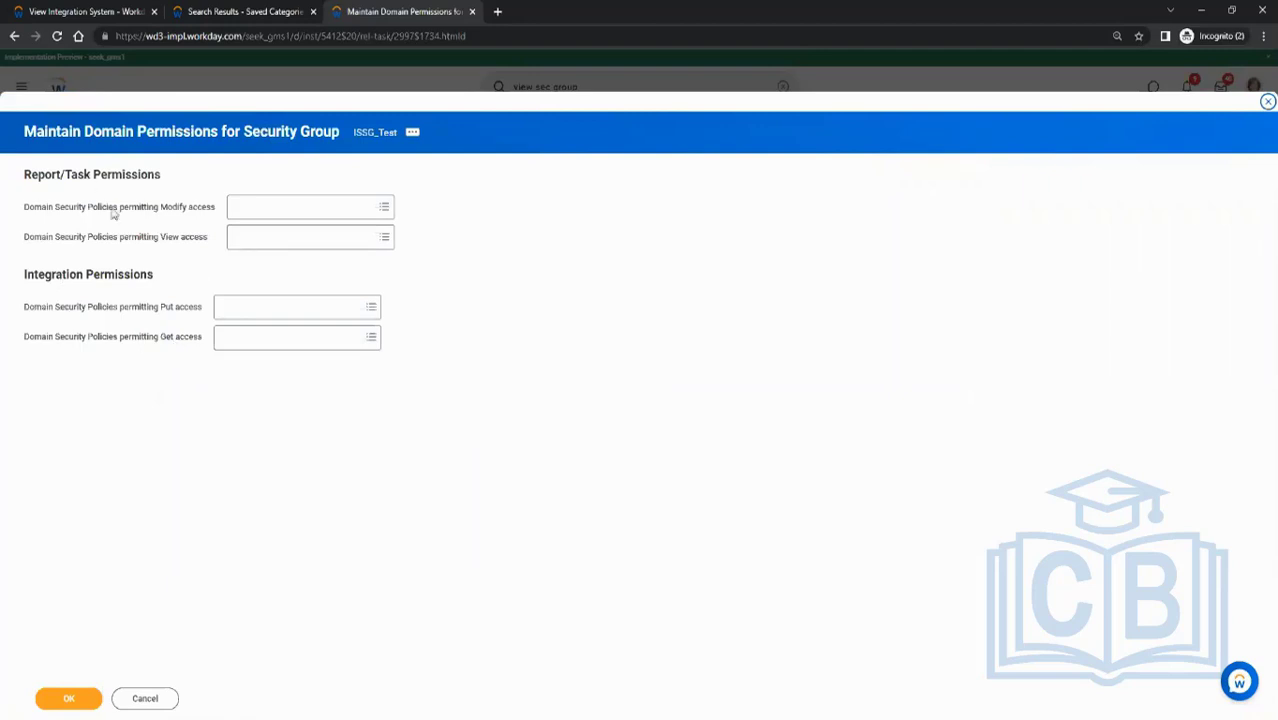
{"action": "left_click_drag", "start_coordinate": [160, 310], "coordinate": [186, 336]}
{"action": "left_click", "coordinate": [184, 368]}
{"action": "left_click_drag", "start_coordinate": [167, 211], "coordinate": [187, 209]}
{"action": "left_click", "coordinate": [168, 240]}
- Grant Modify access to the Integration Build, Configure, Debug, Event, Process, Reports, Security and Subscriptions domain policies
{"action": "left_click", "coordinate": [237, 208]}
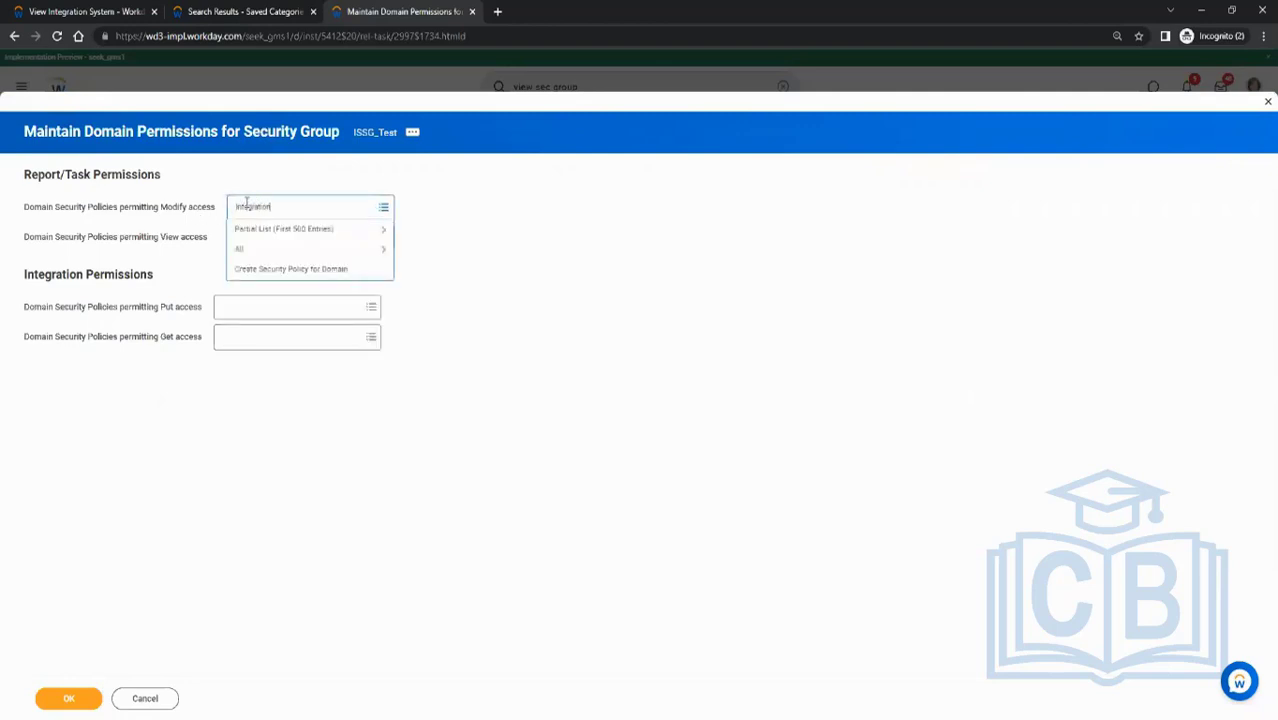
{"action": "key", "text": "Return"}
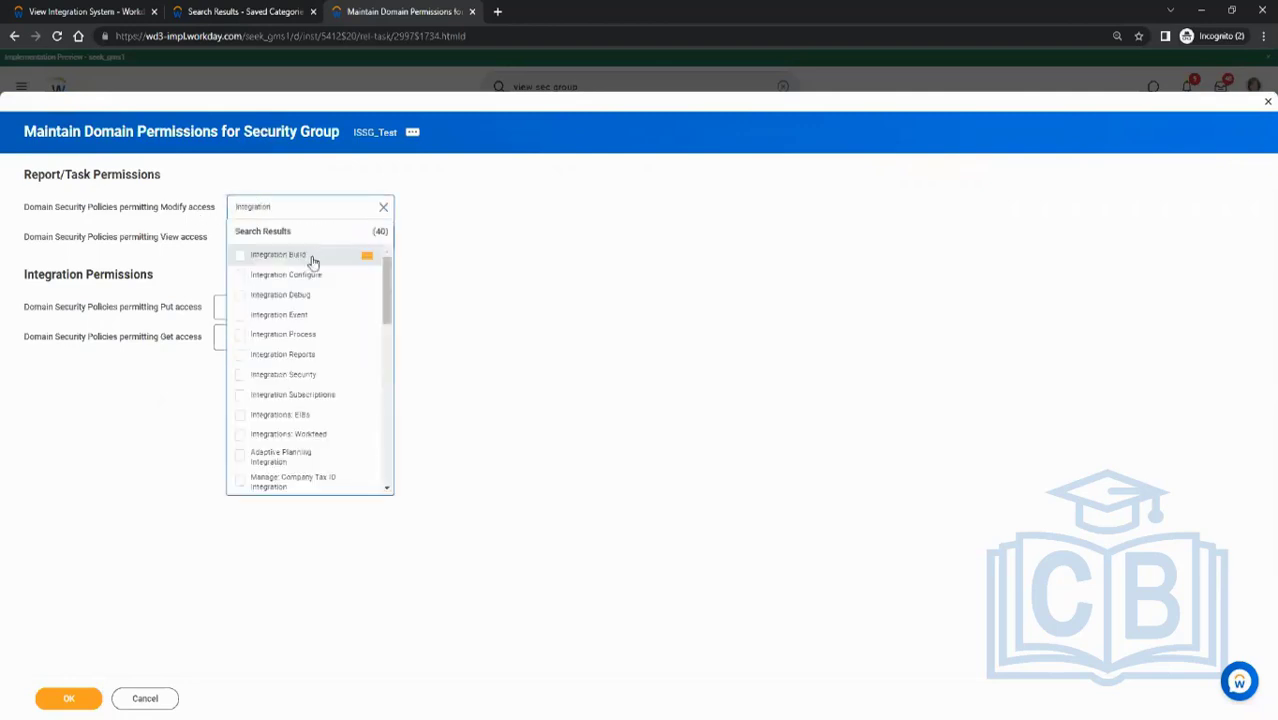
{"action": "left_click", "coordinate": [306, 256]}
{"action": "left_click", "coordinate": [290, 302]}
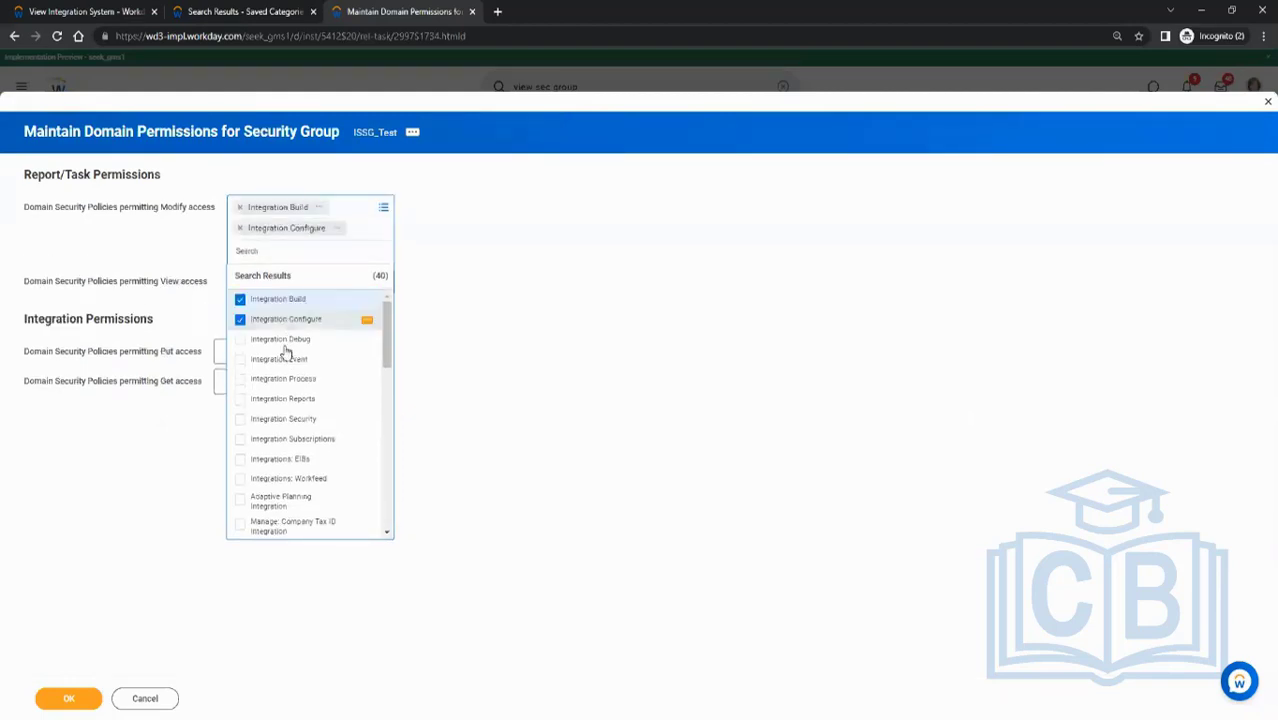
{"action": "left_click", "coordinate": [286, 342]}
{"action": "left_click", "coordinate": [286, 386]}
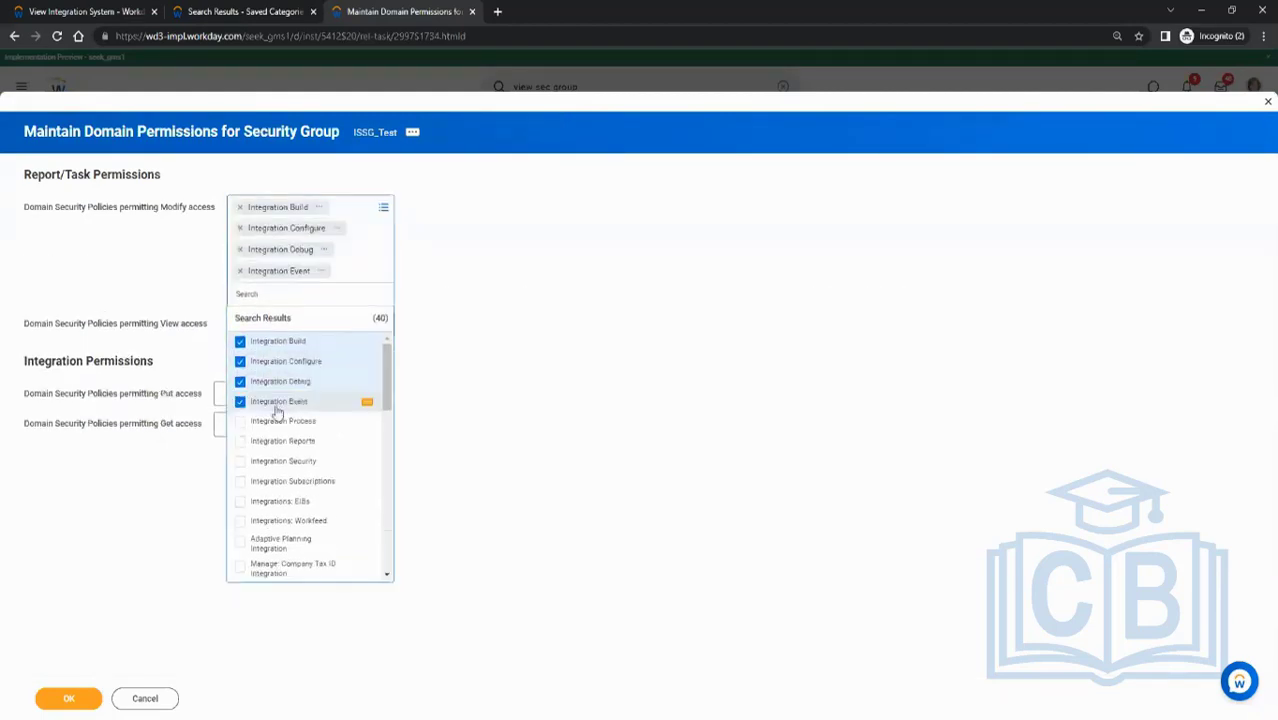
{"action": "left_click", "coordinate": [277, 428]}
{"action": "left_click", "coordinate": [265, 464]}
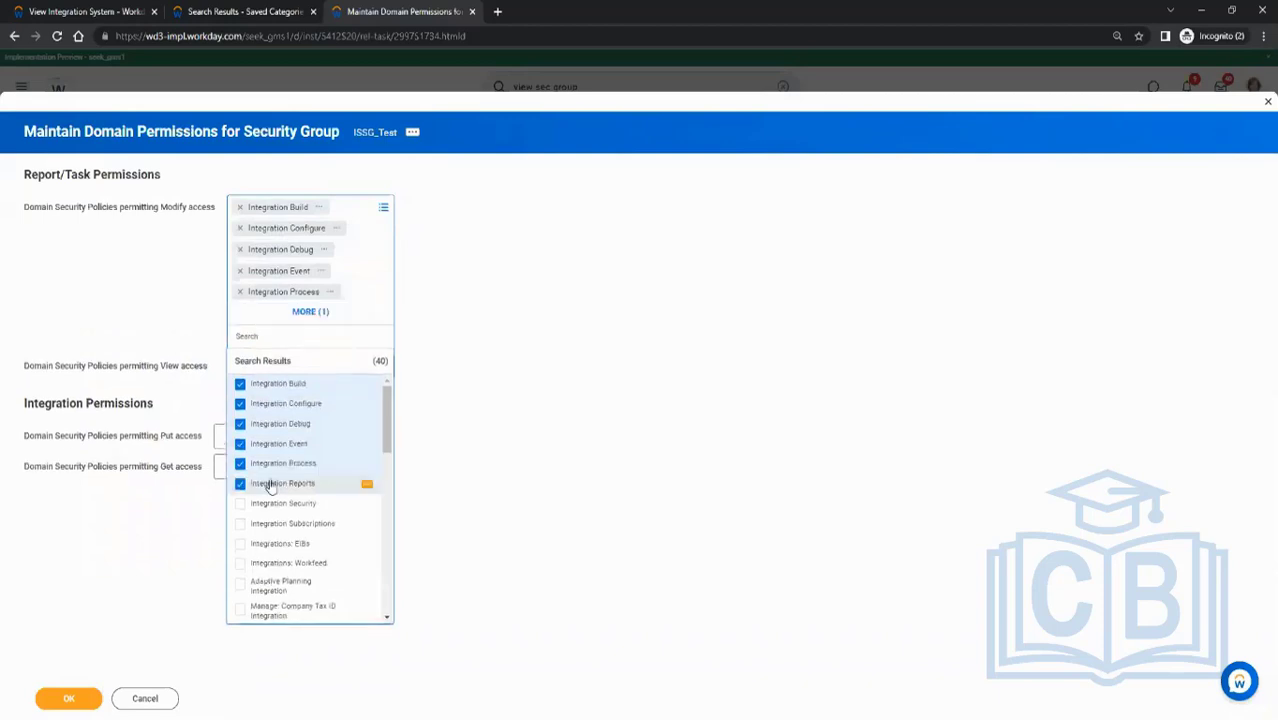
{"action": "left_click", "coordinate": [283, 505]}
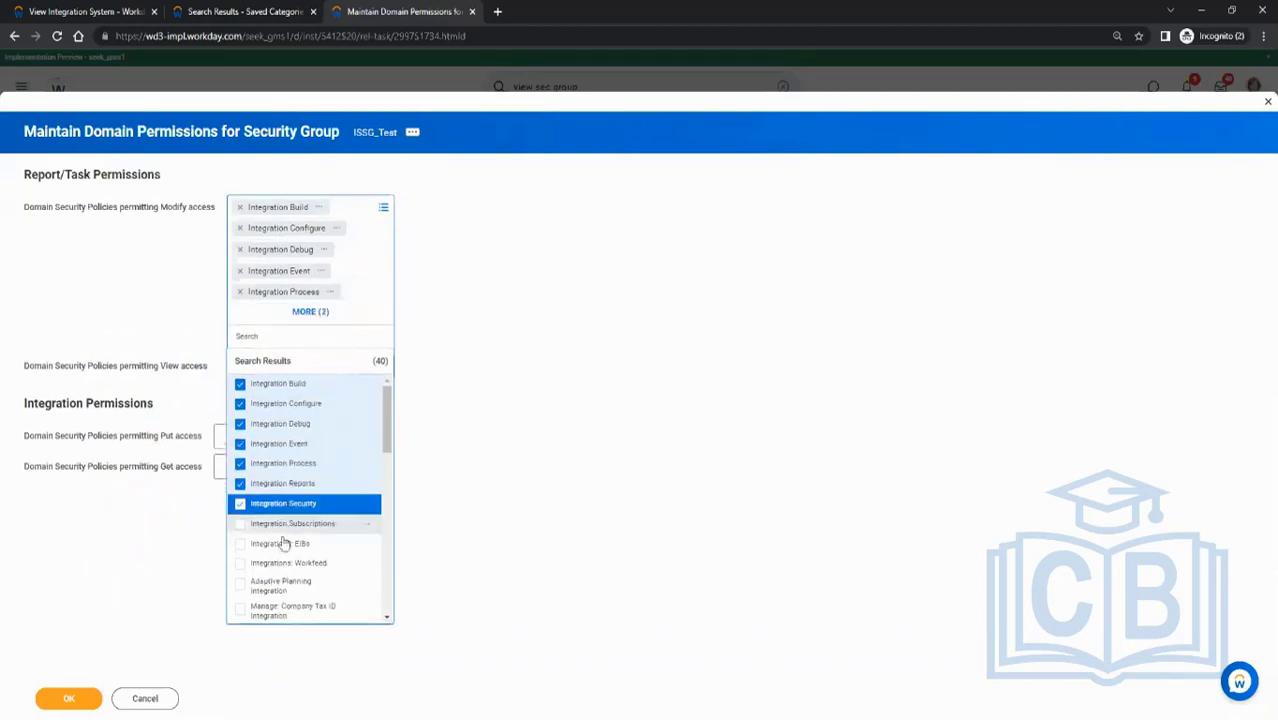
{"action": "left_click", "coordinate": [284, 524]}
{"action": "left_click", "coordinate": [534, 455]}
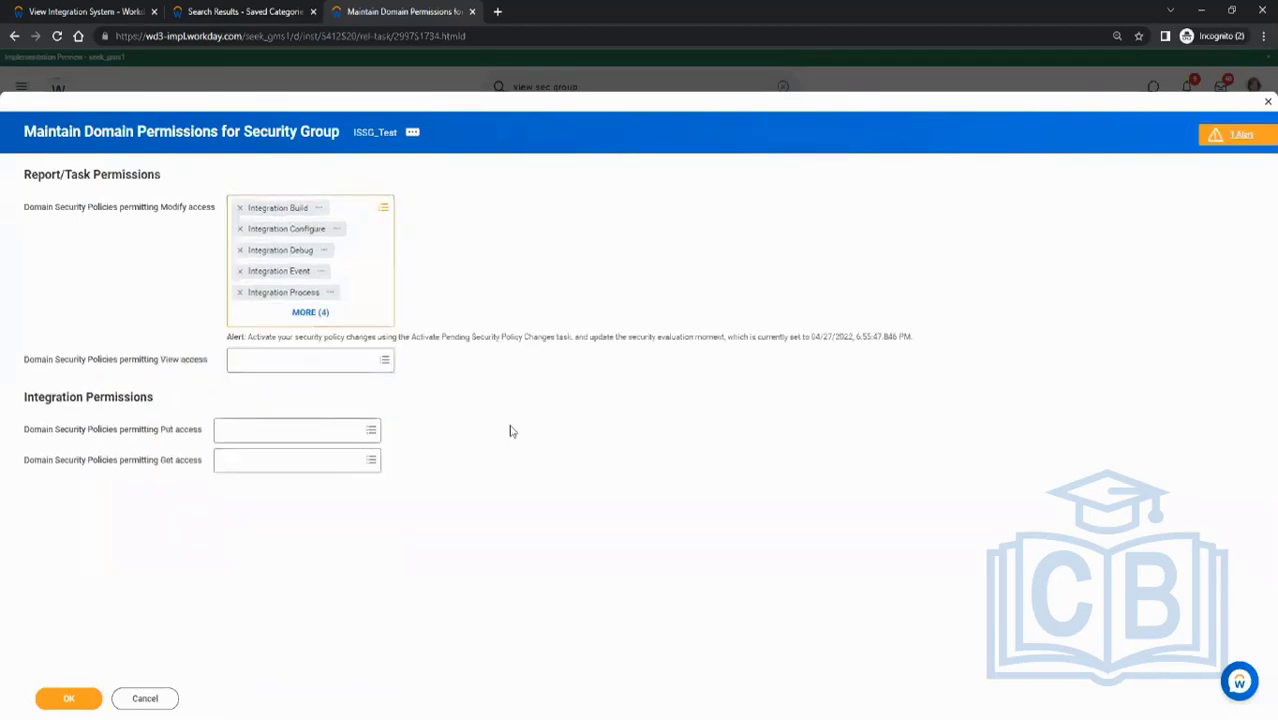
- Grant Put access to the Integration Build, Configure, Debug, Event, Process, Reports, Security, Subscriptions and Integrations: EIBs domain policies
{"action": "left_click", "coordinate": [271, 431]}
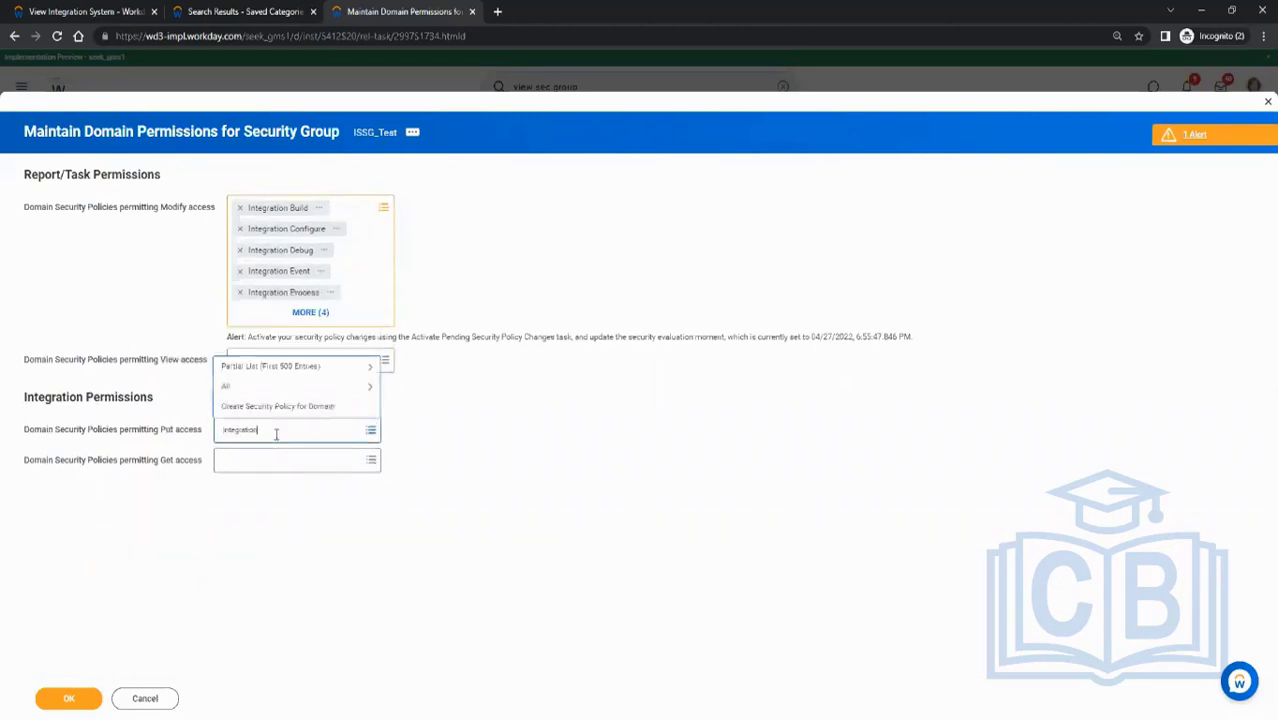
{"action": "key", "text": "Return"}
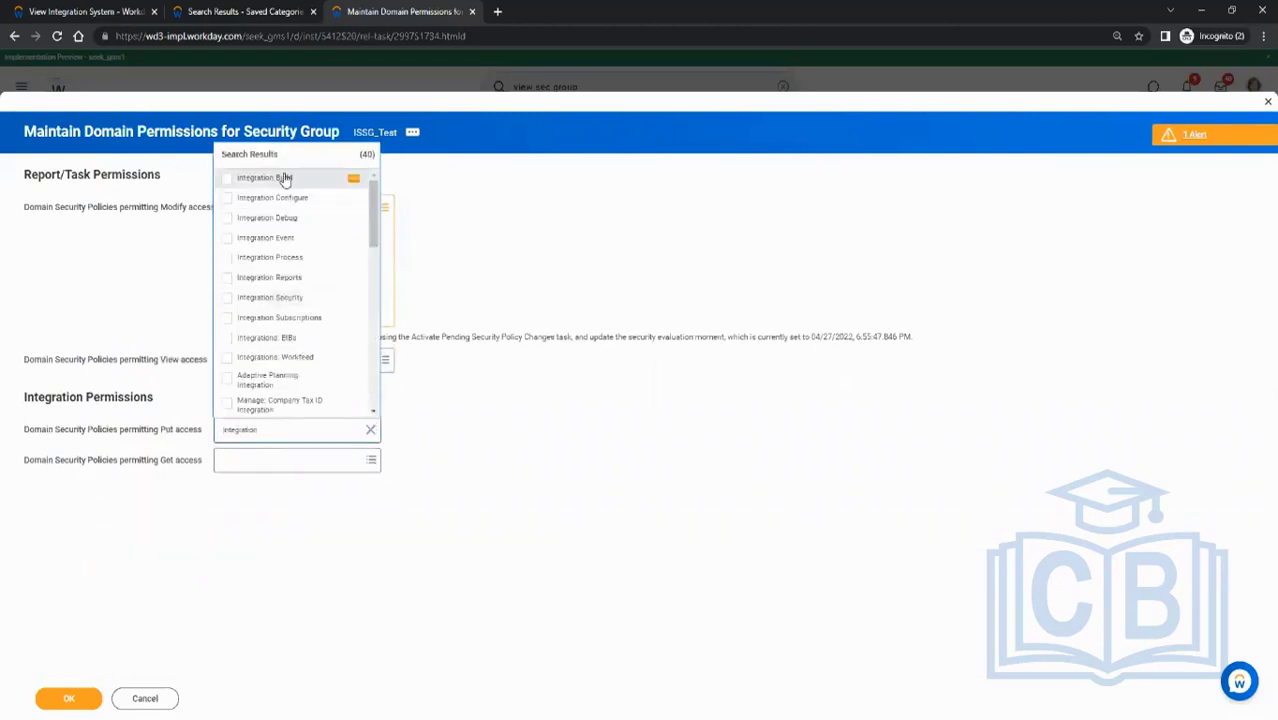
{"action": "left_click", "coordinate": [282, 177]}
{"action": "left_click", "coordinate": [271, 198]}
{"action": "left_click", "coordinate": [267, 219]}
{"action": "left_click", "coordinate": [265, 238]}
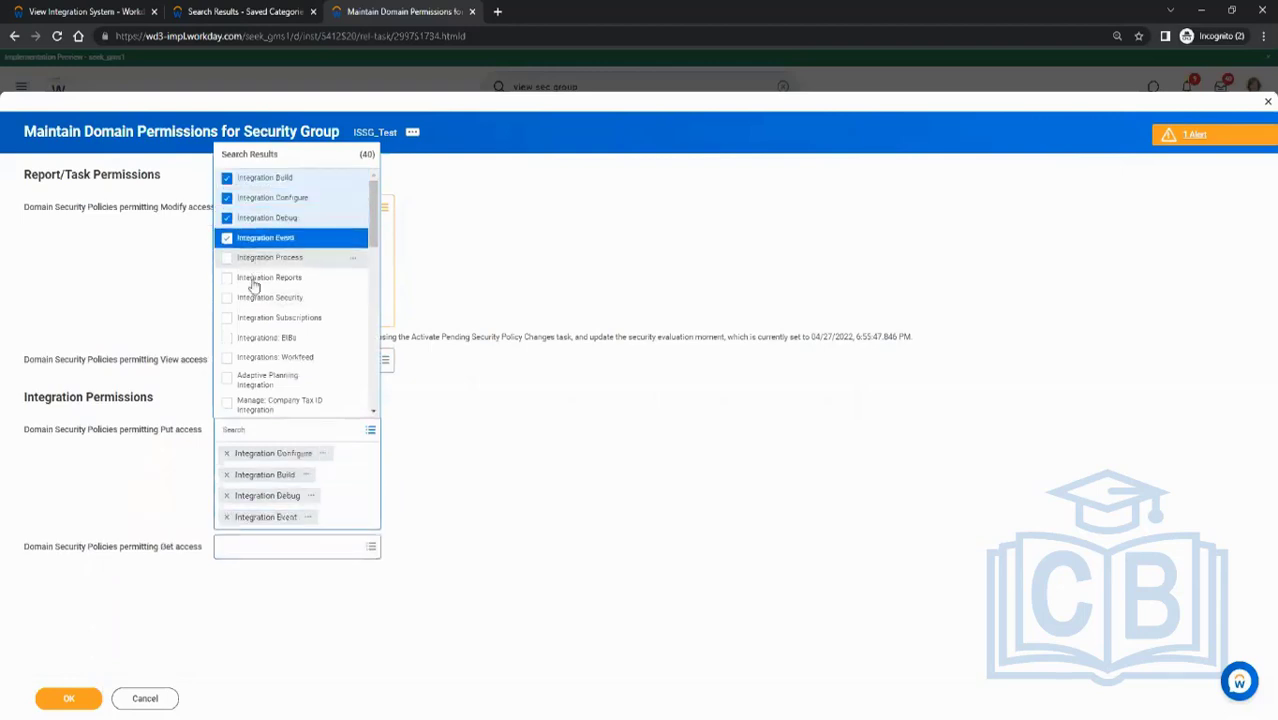
{"action": "left_click", "coordinate": [262, 257]}
{"action": "left_click", "coordinate": [258, 277]}
{"action": "left_click", "coordinate": [252, 297]}
{"action": "left_click", "coordinate": [255, 317]}
{"action": "left_click", "coordinate": [260, 338]}
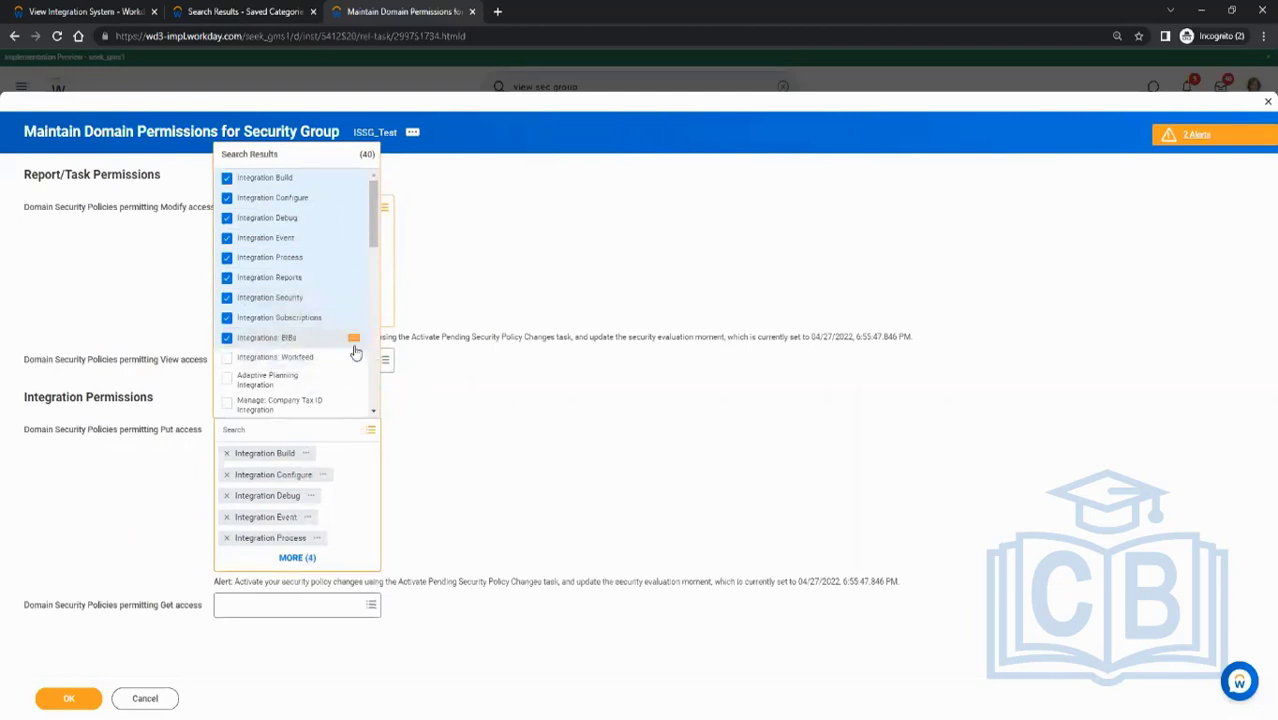
- Examine the description of the Integrations: Workfeed domain security policy
{"action": "mouse_move", "coordinate": [370, 362]}
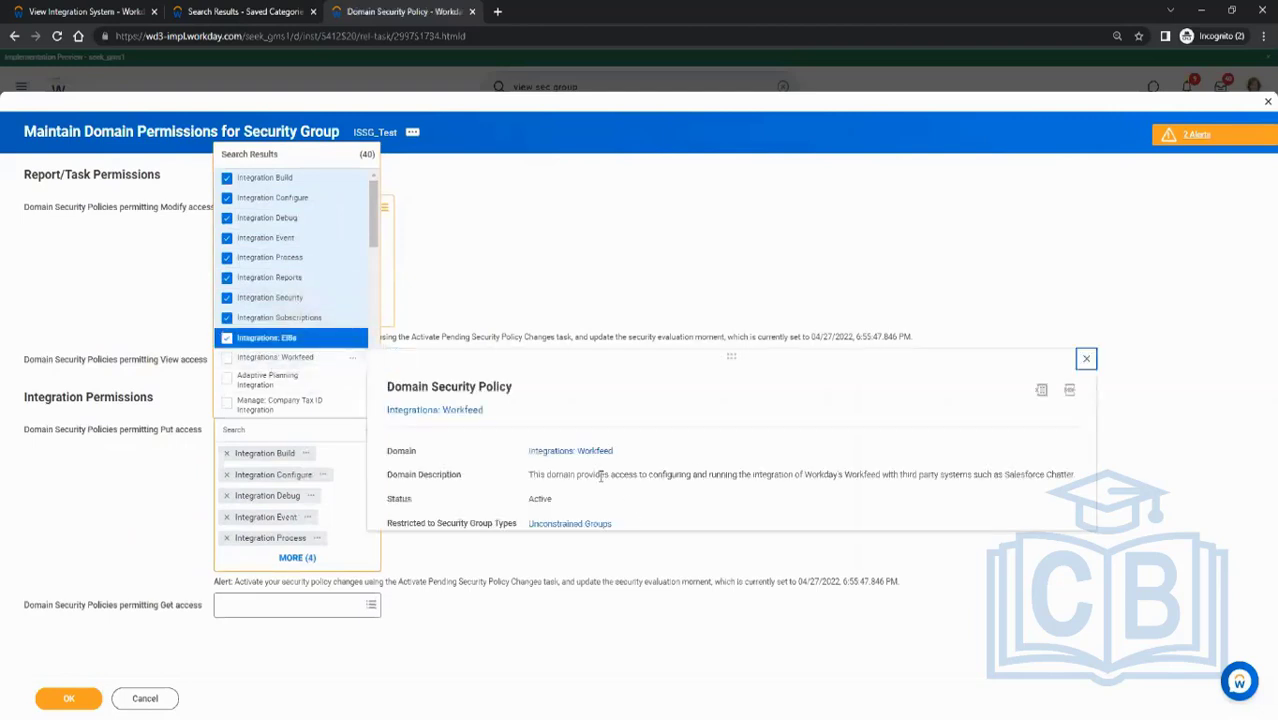
{"action": "left_click_drag", "start_coordinate": [657, 475], "coordinate": [1038, 487]}
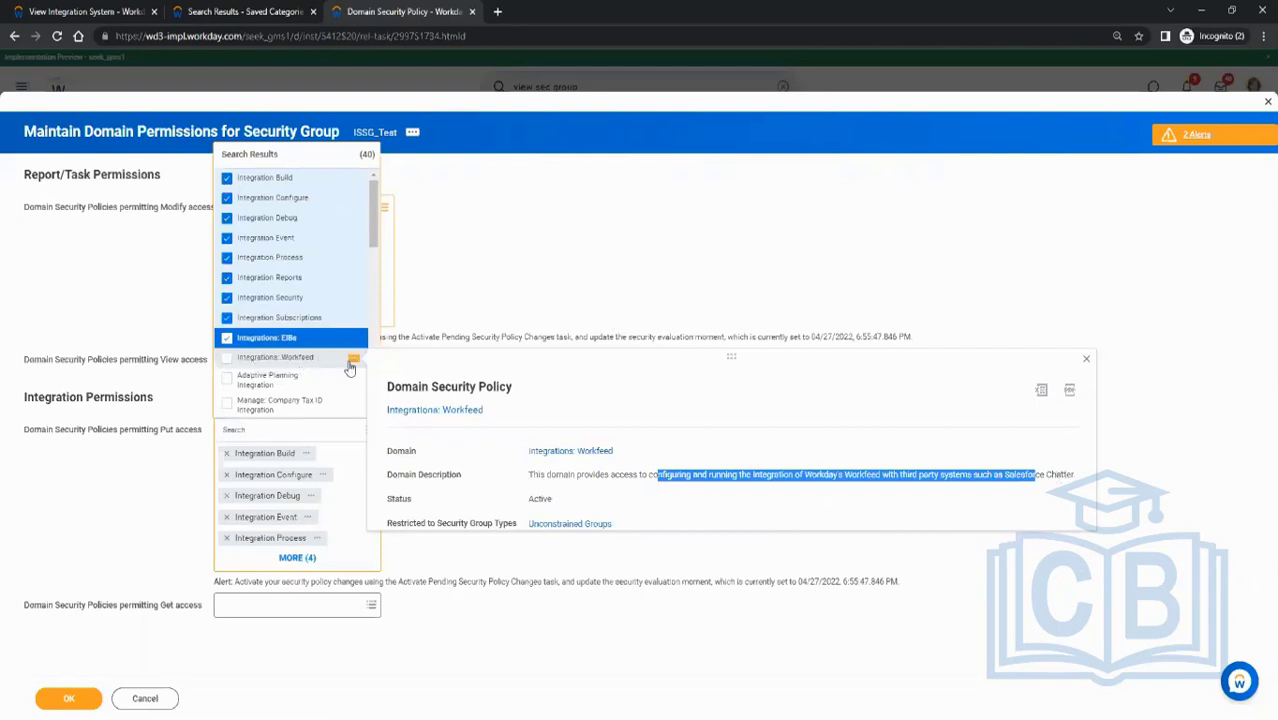
{"action": "left_click", "coordinate": [598, 270]}
{"action": "left_click", "coordinate": [579, 283]}
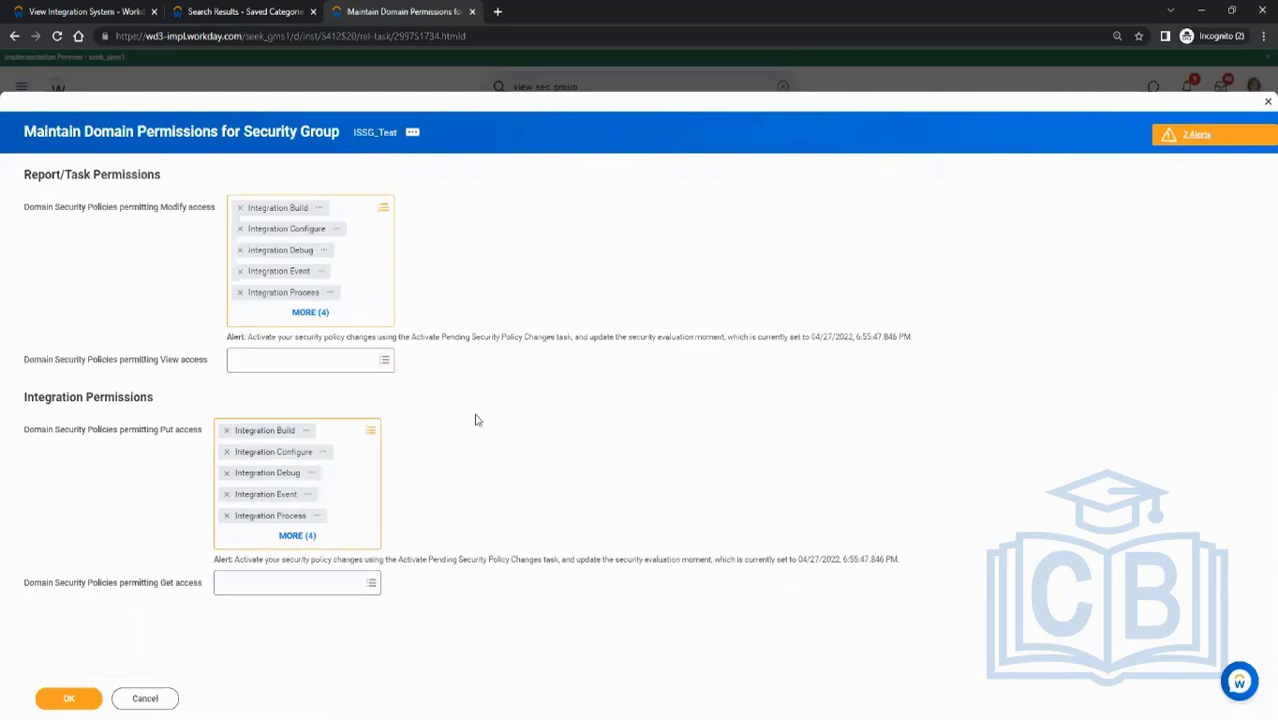
- Add Custom Report Administration, Custom Report Creation and Manage: All Custom Reports to the Modify access policies
{"action": "left_click", "coordinate": [359, 214]}
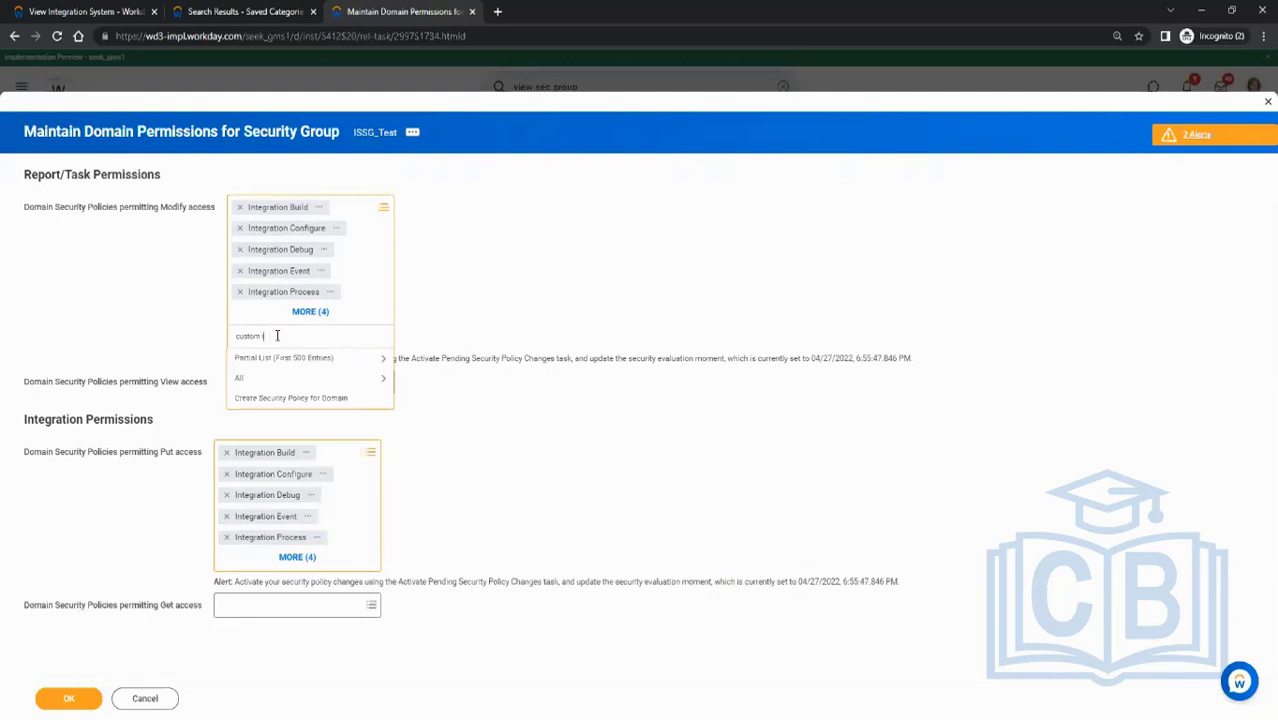
{"action": "type", "text": "custom report"}
{"action": "key", "text": "Return"}
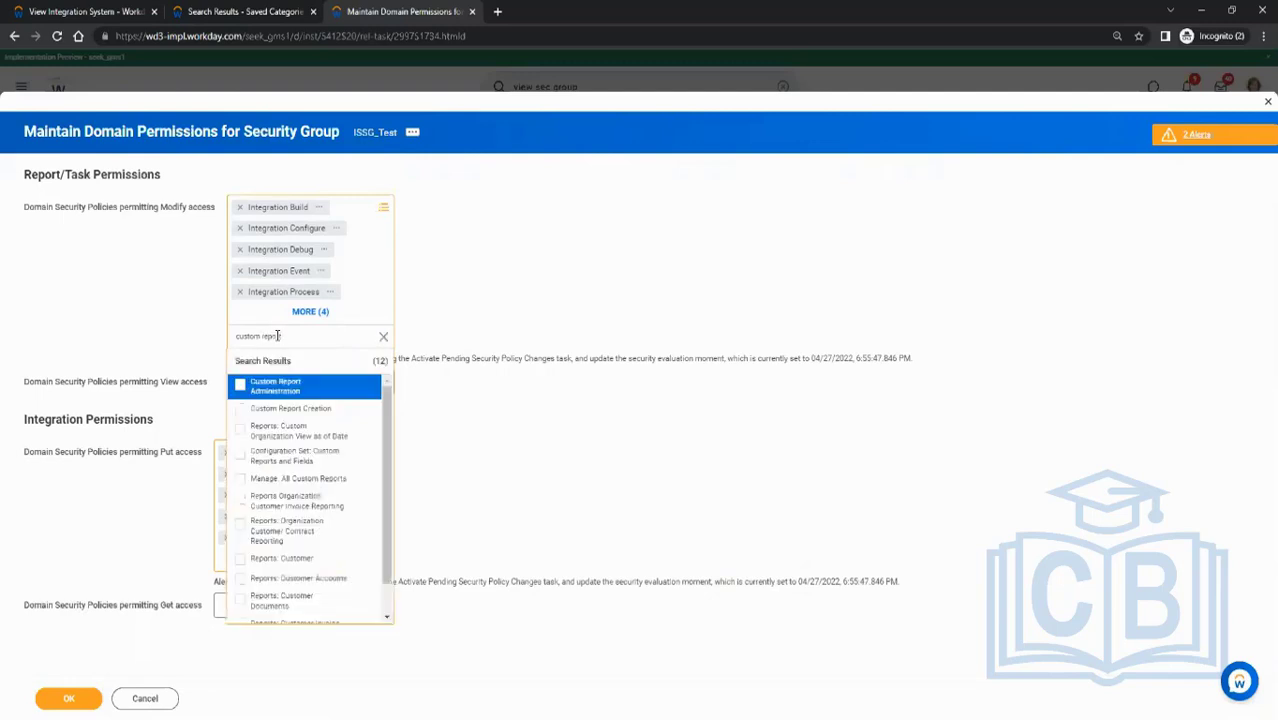
{"action": "left_click", "coordinate": [292, 386]}
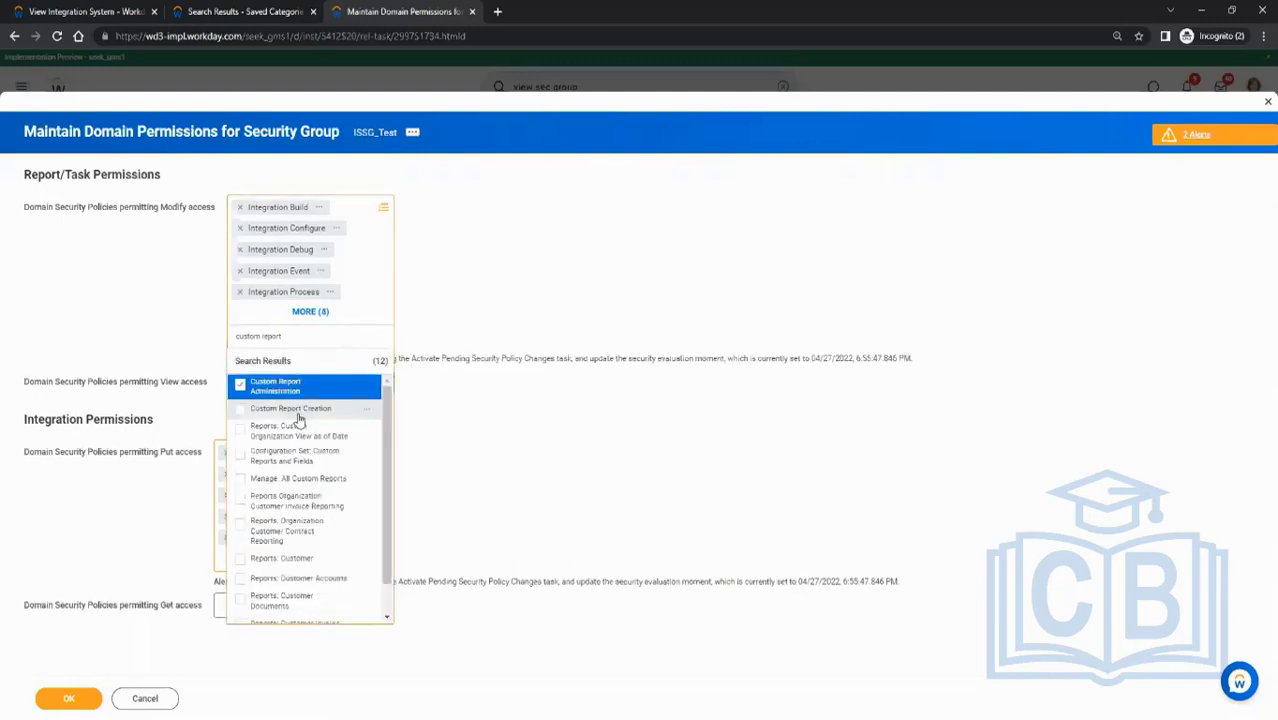
{"action": "left_click", "coordinate": [297, 413]}
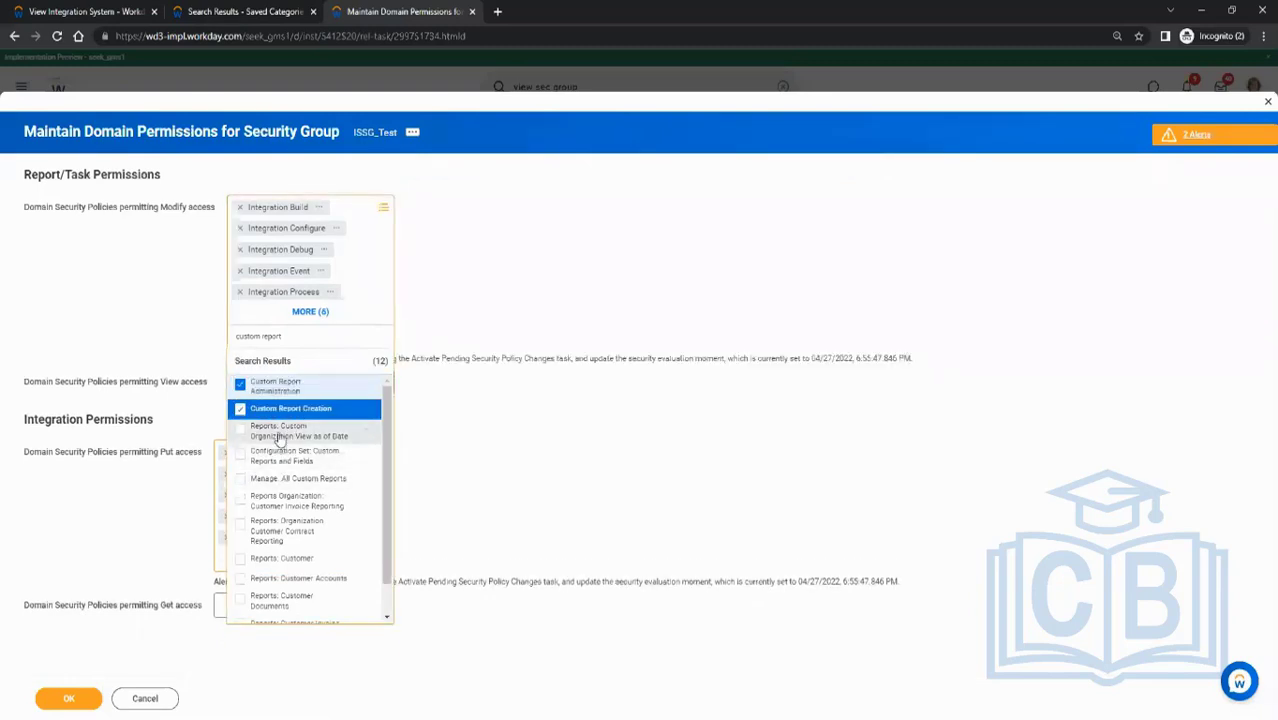
{"action": "left_click", "coordinate": [310, 479]}
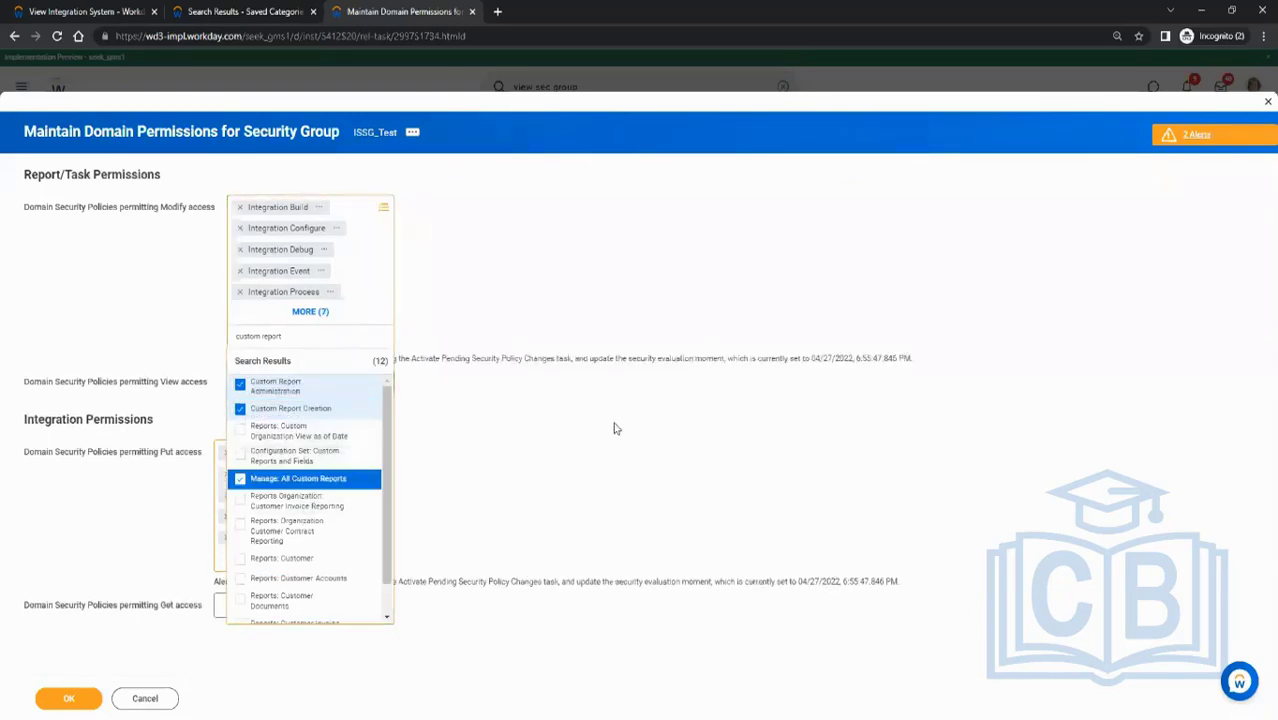
{"action": "left_click", "coordinate": [616, 428]}
- Add Custom Report Administration, Custom Report Creation and Manage: All Custom Reports to the Put access policies
{"action": "left_click", "coordinate": [352, 431]}
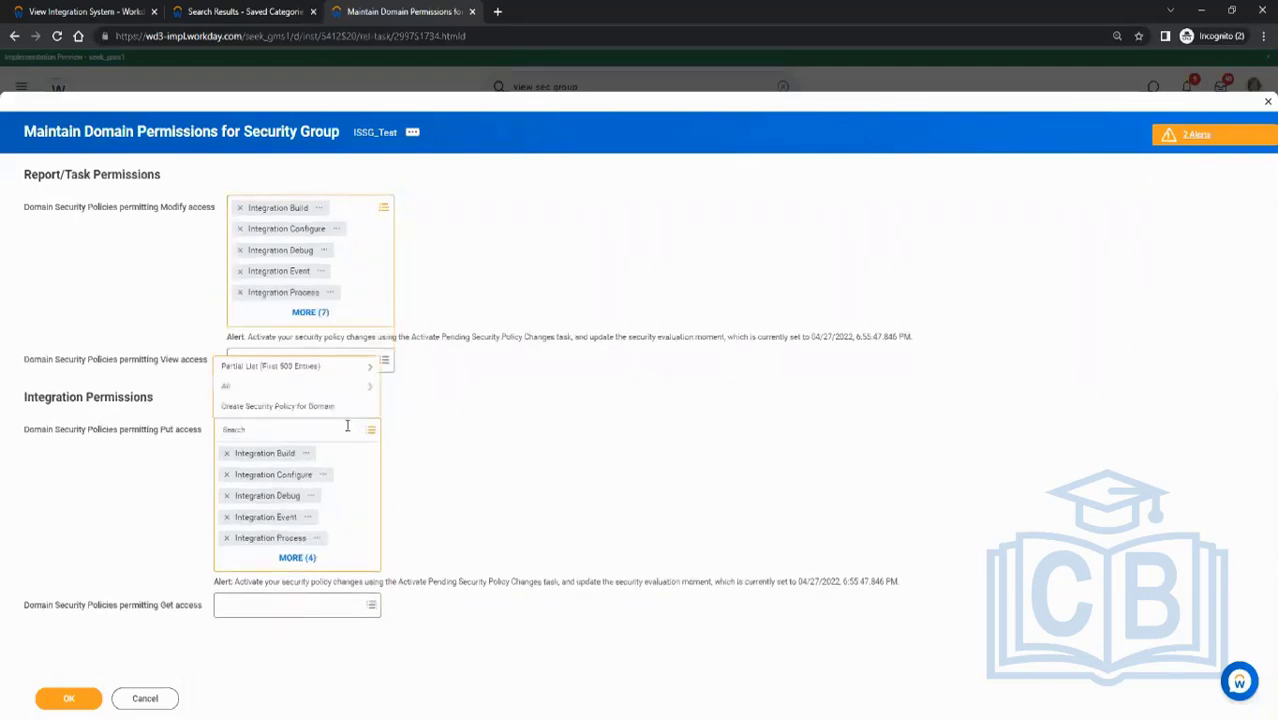
{"action": "type", "text": "custom report"}
{"action": "key", "text": "Return"}
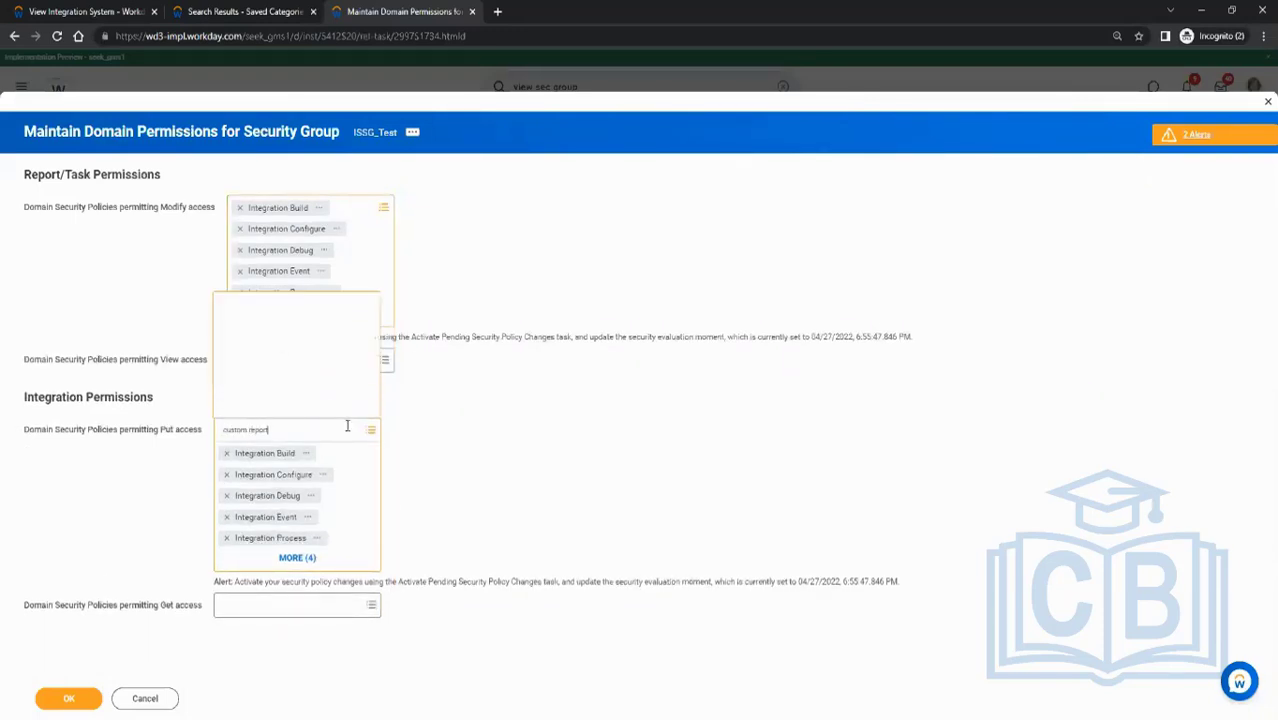
{"action": "left_click", "coordinate": [288, 184]}
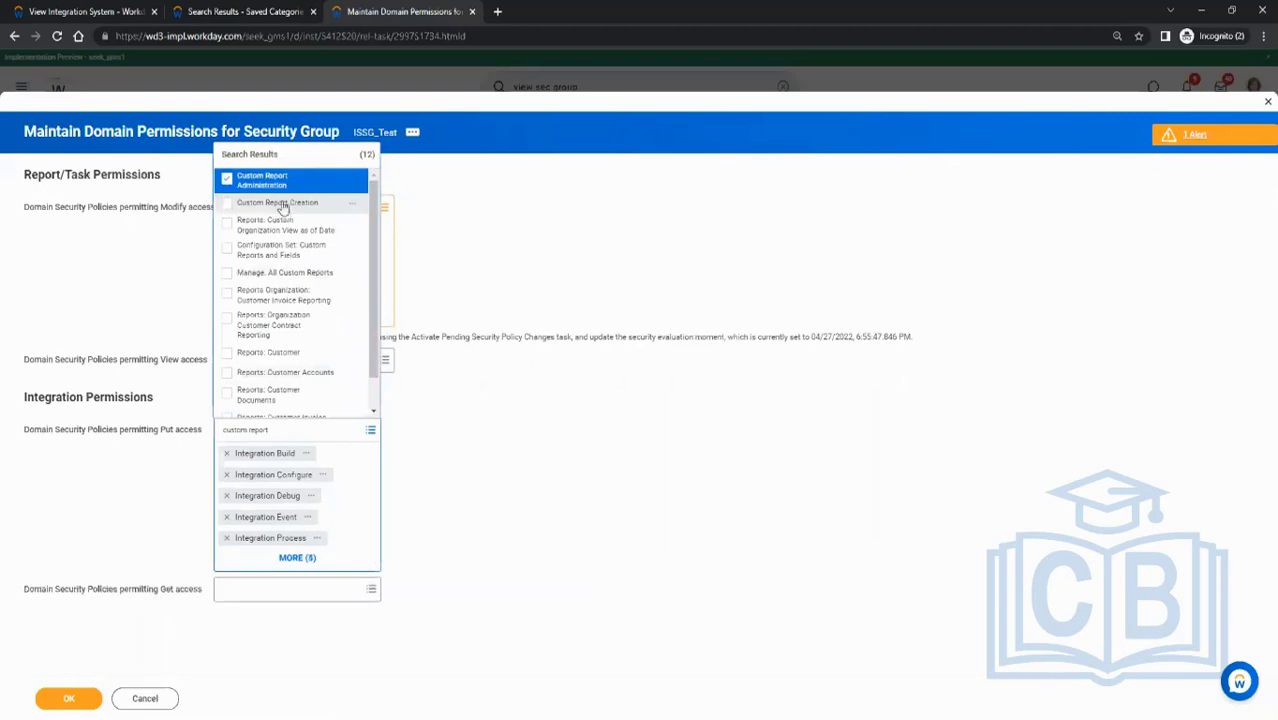
{"action": "left_click", "coordinate": [280, 202]}
{"action": "left_click", "coordinate": [284, 273]}
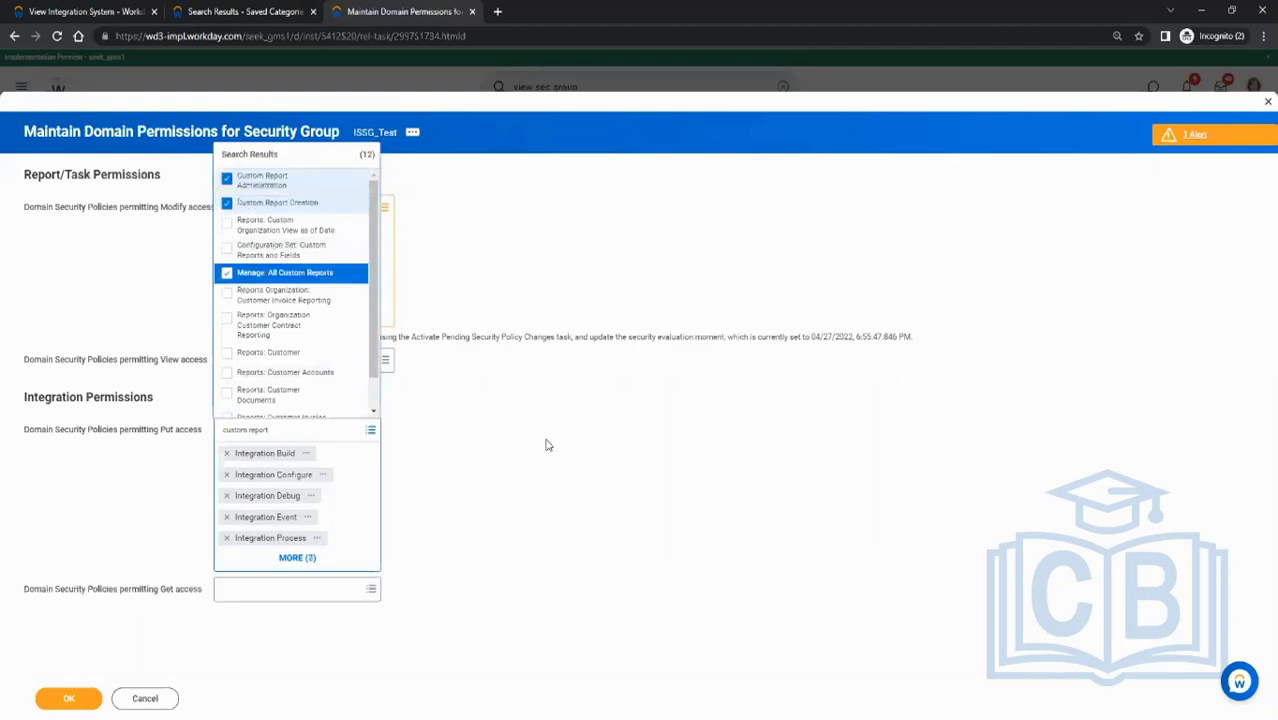
{"action": "left_click", "coordinate": [540, 430]}
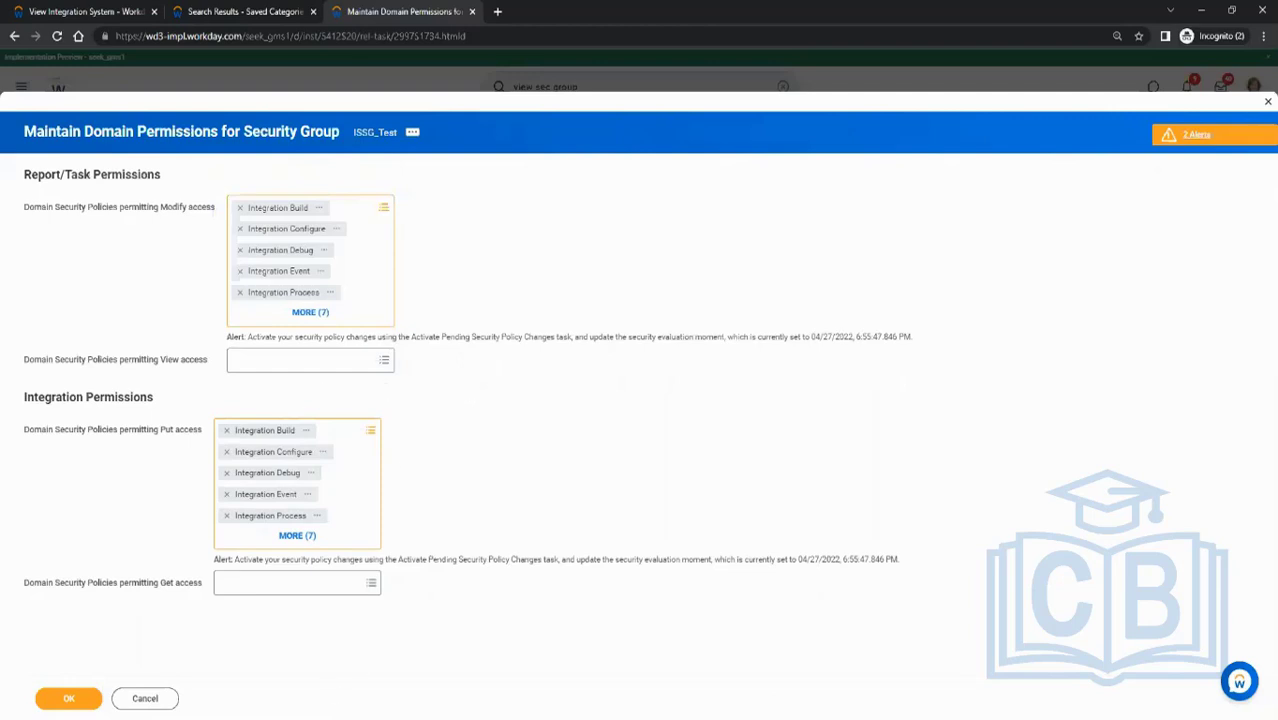
- Check the integration template used by the INT_Test integration system
{"action": "mouse_move", "coordinate": [310, 718]}
{"action": "left_click", "coordinate": [108, 10]}
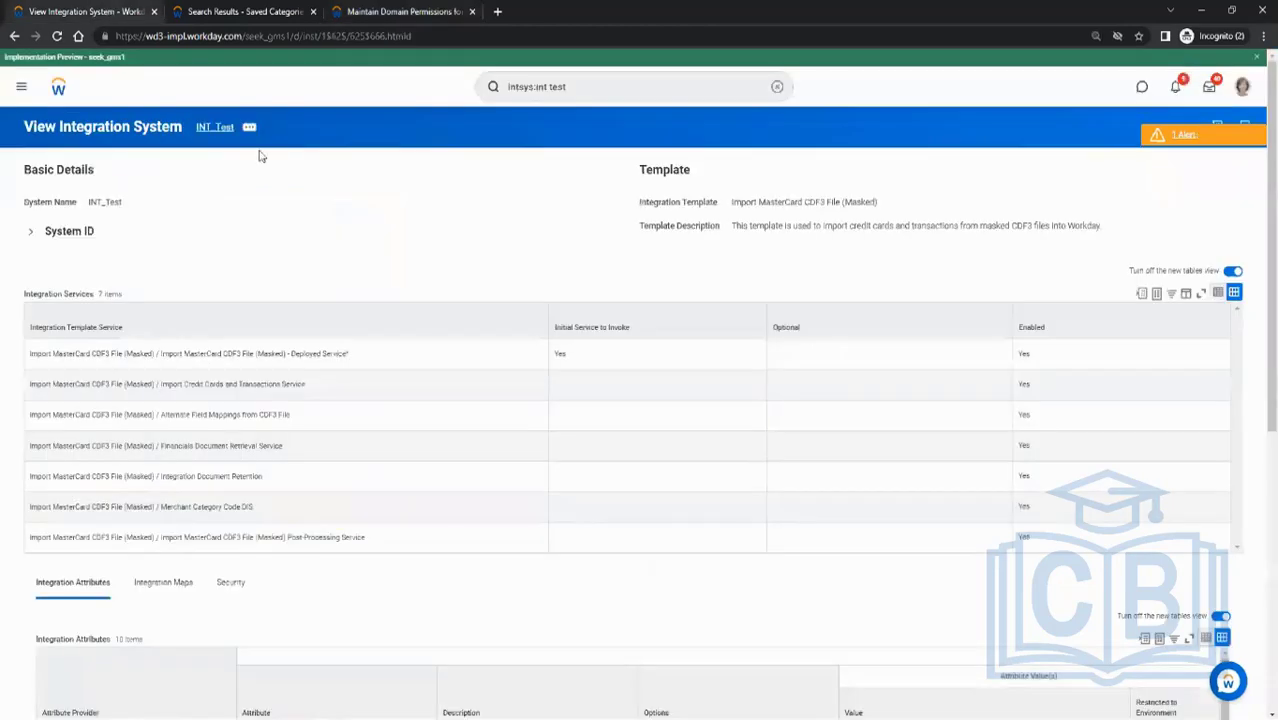
{"action": "left_click_drag", "start_coordinate": [733, 201], "coordinate": [840, 202]}
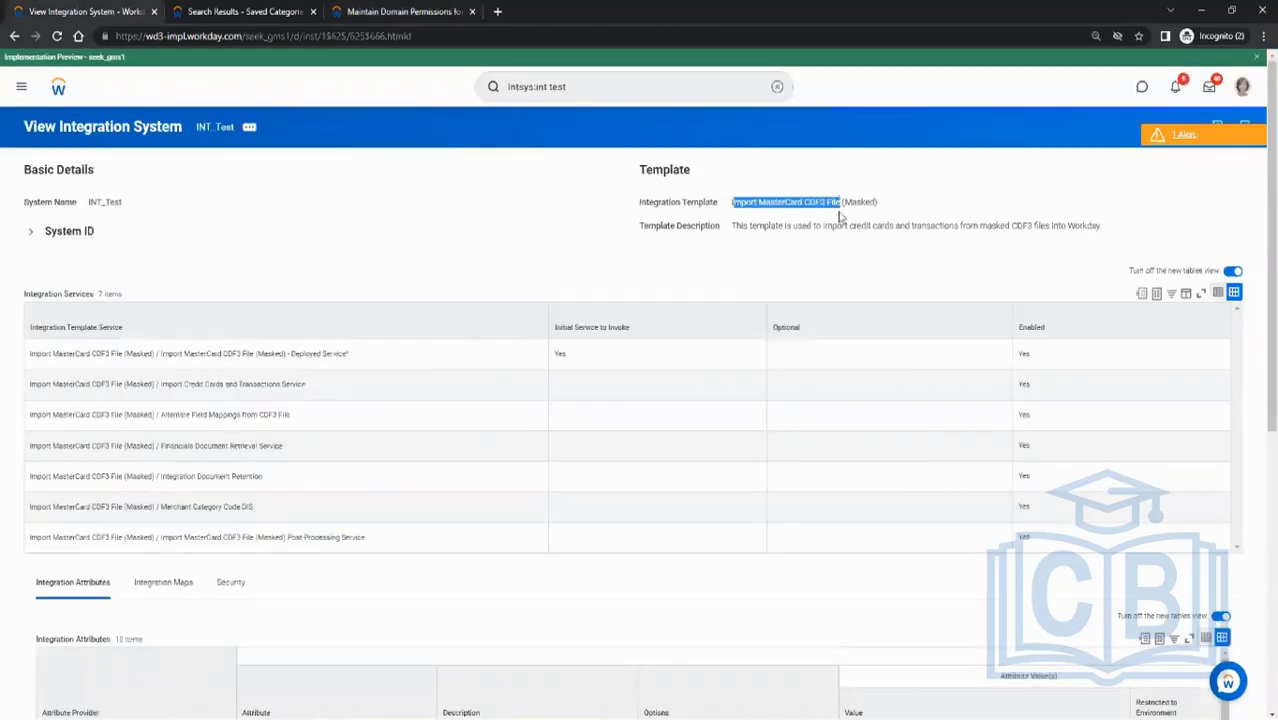
- Add all five credit card domain policies, from Manage: Credit Card Data to Worker Data: Credit Card Transactions, to Modify access
{"action": "left_click", "coordinate": [369, 11]}
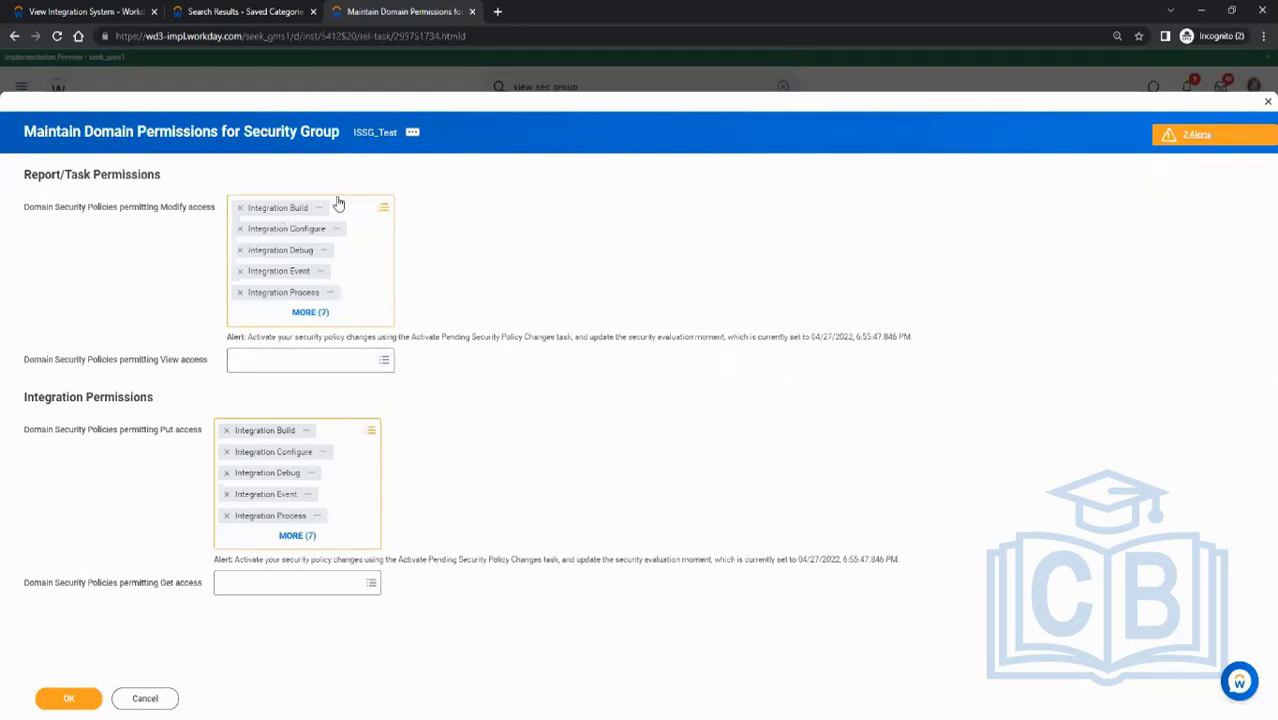
{"action": "left_click", "coordinate": [378, 208]}
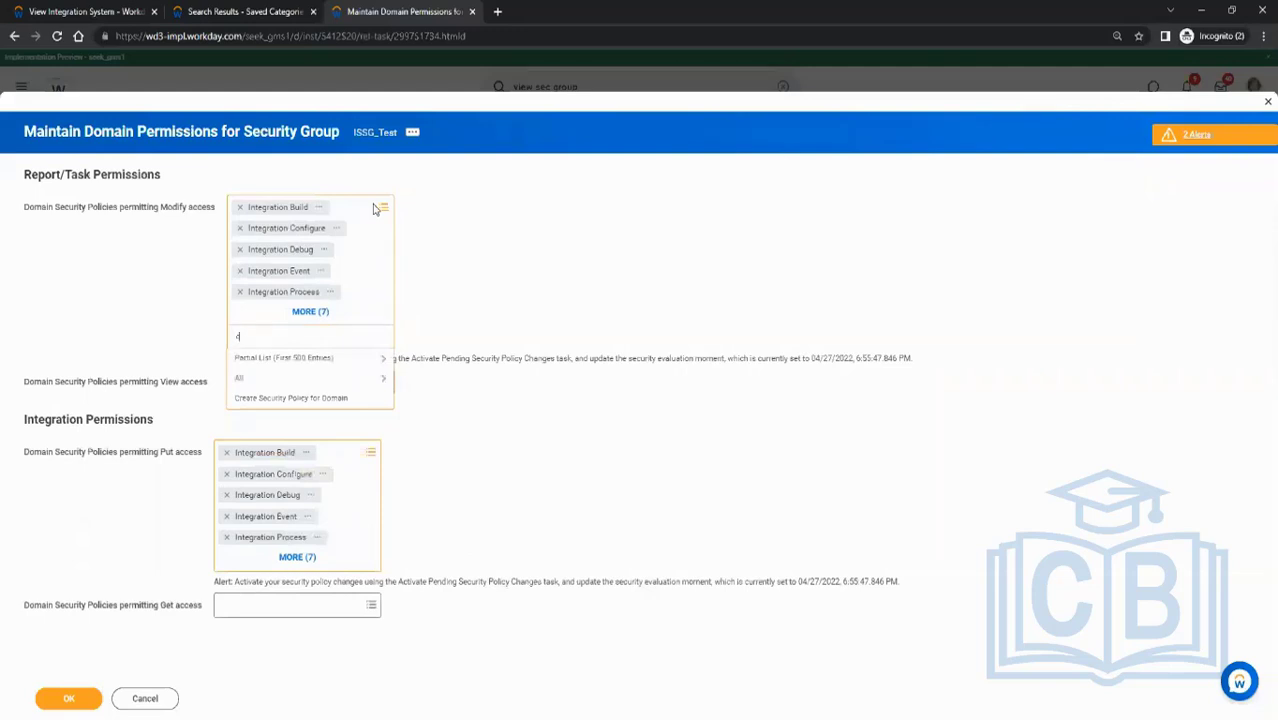
{"action": "type", "text": "credit card"}
{"action": "key", "text": "Return"}
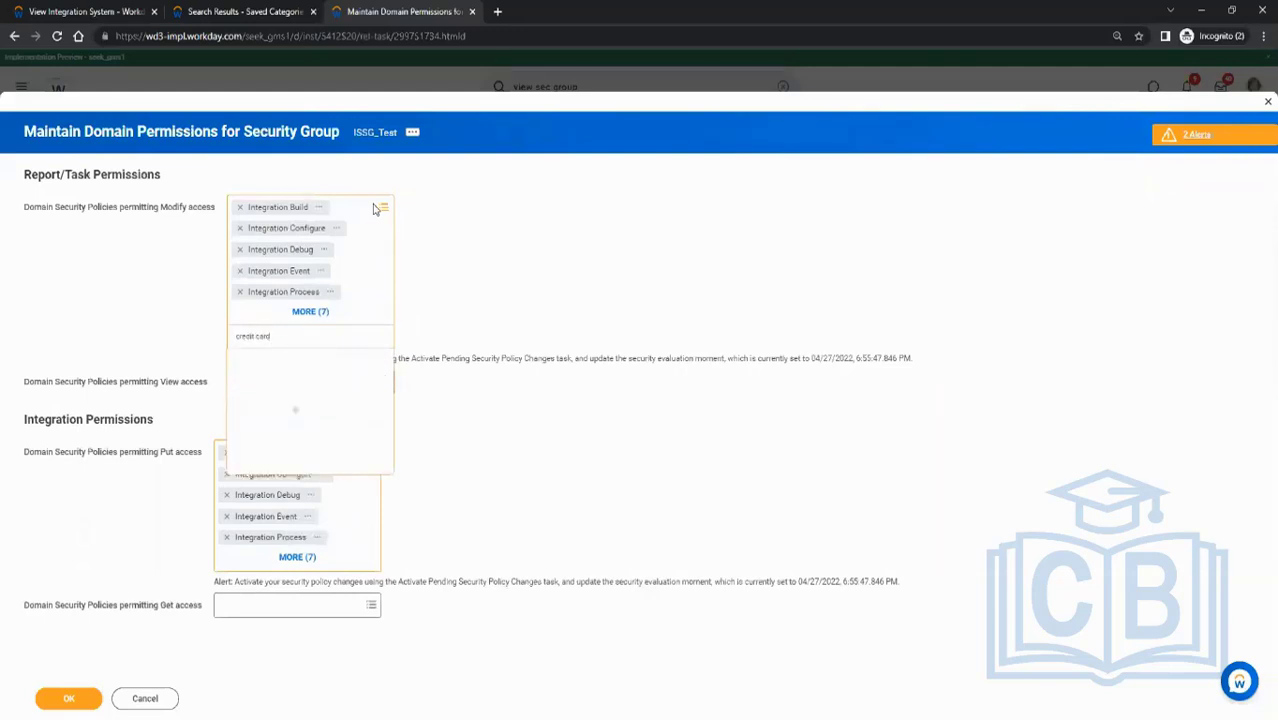
{"action": "left_click", "coordinate": [297, 388]}
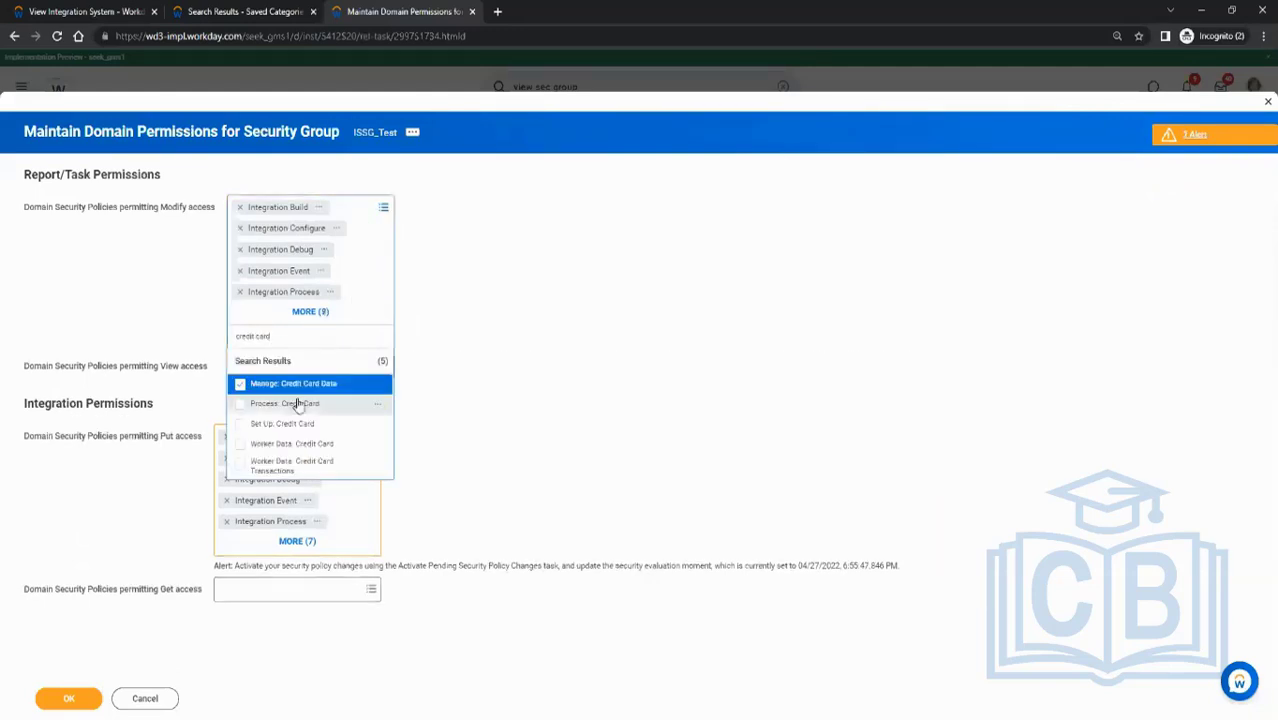
{"action": "left_click", "coordinate": [297, 403]}
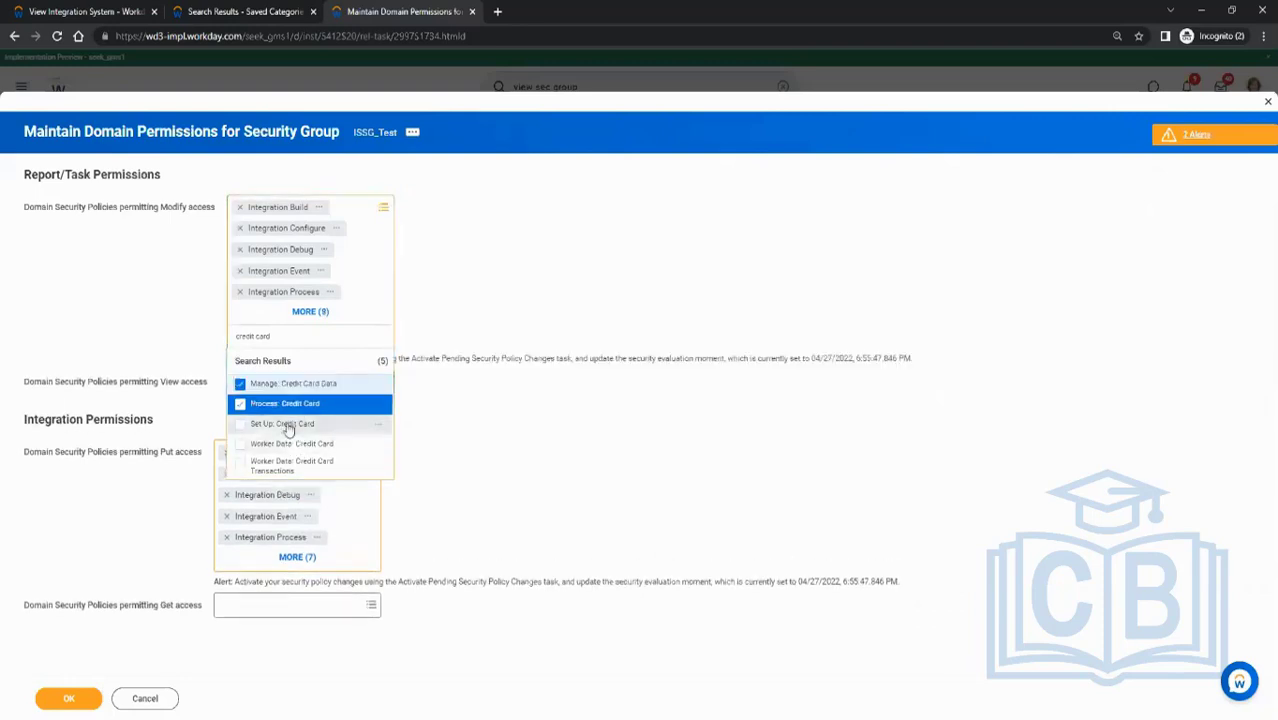
{"action": "left_click", "coordinate": [287, 425]}
{"action": "left_click", "coordinate": [303, 445]}
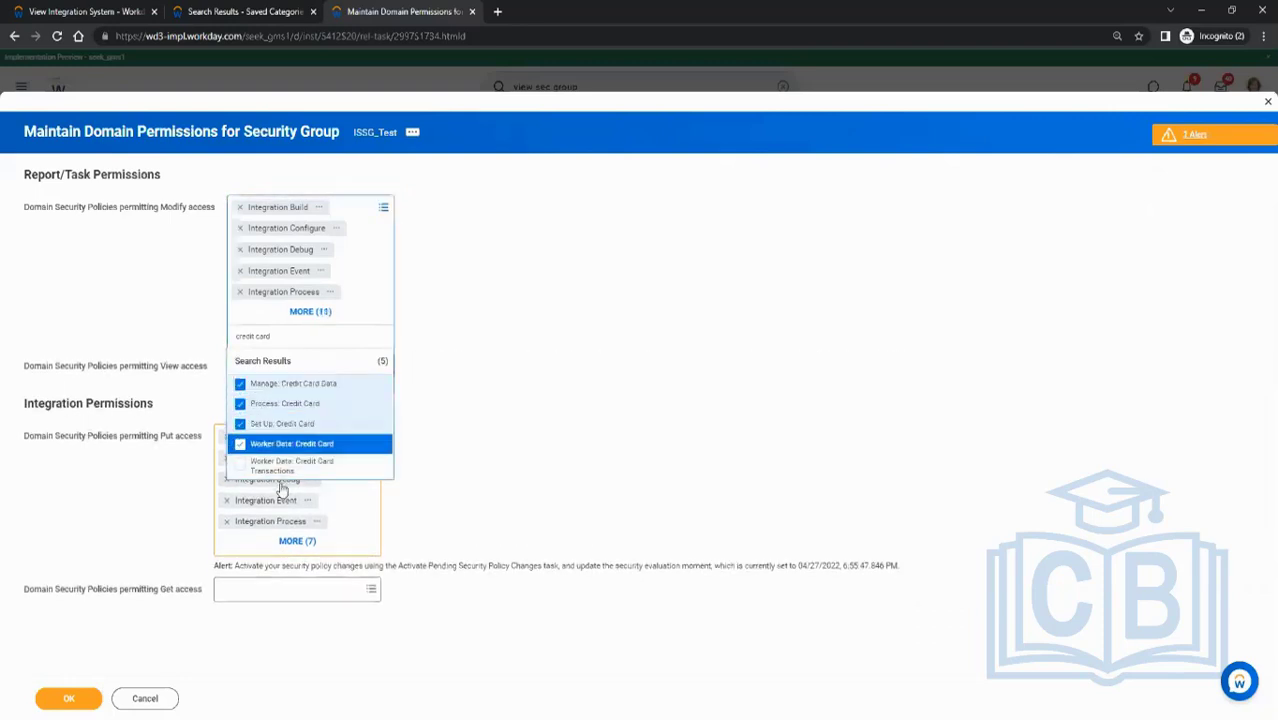
{"action": "left_click", "coordinate": [290, 465]}
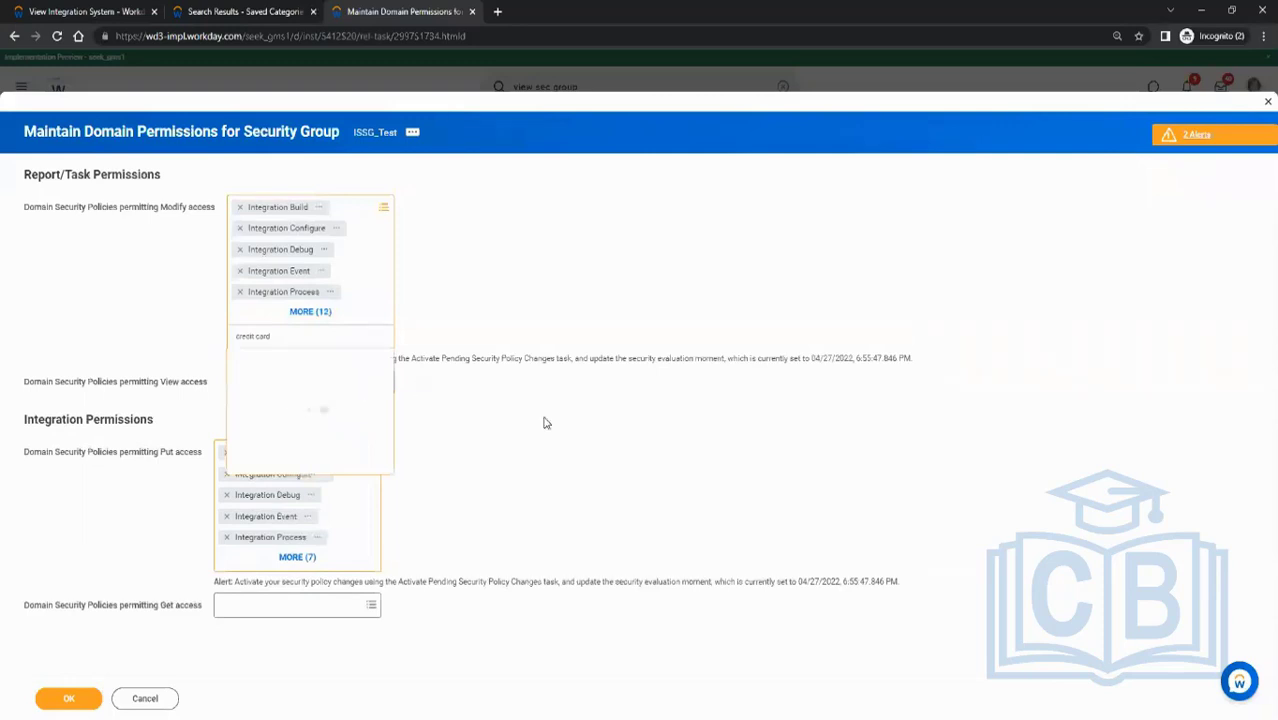
{"action": "left_click", "coordinate": [600, 458]}
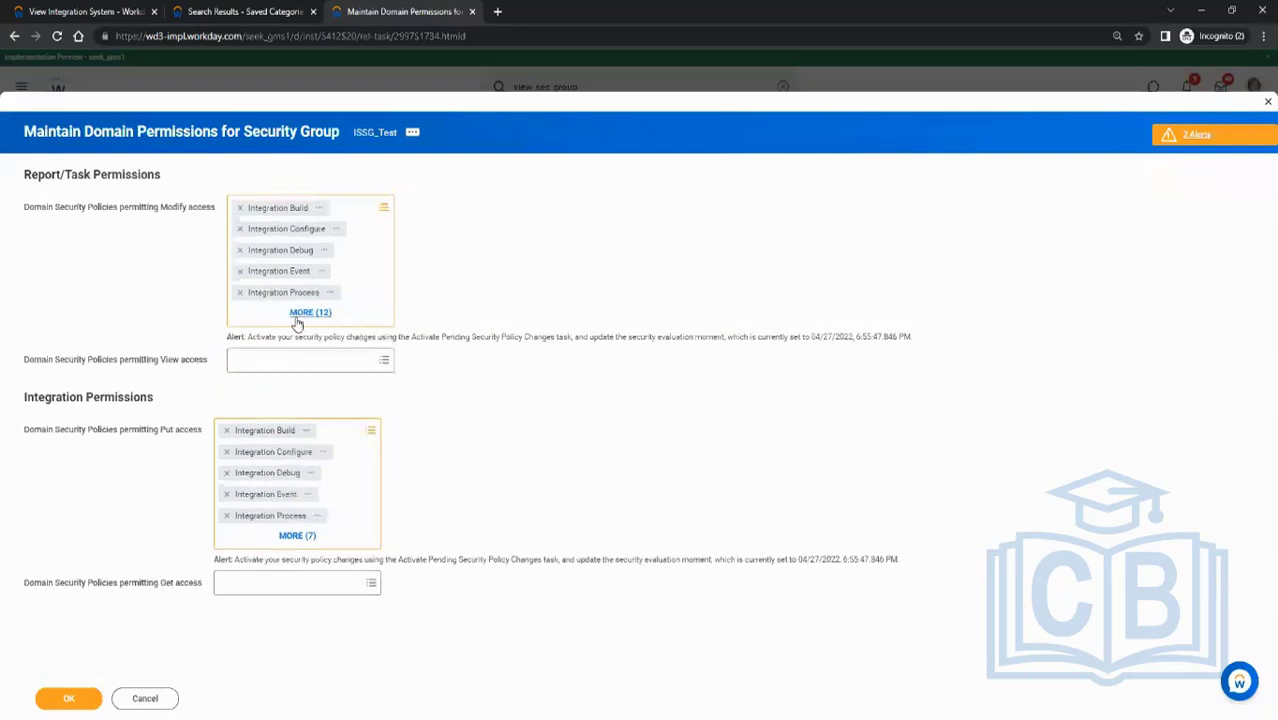
- Add all five credit card domain policies, from Manage: Credit Card Data to Worker Data: Credit Card Transactions, to Put access
{"action": "left_click", "coordinate": [360, 436]}
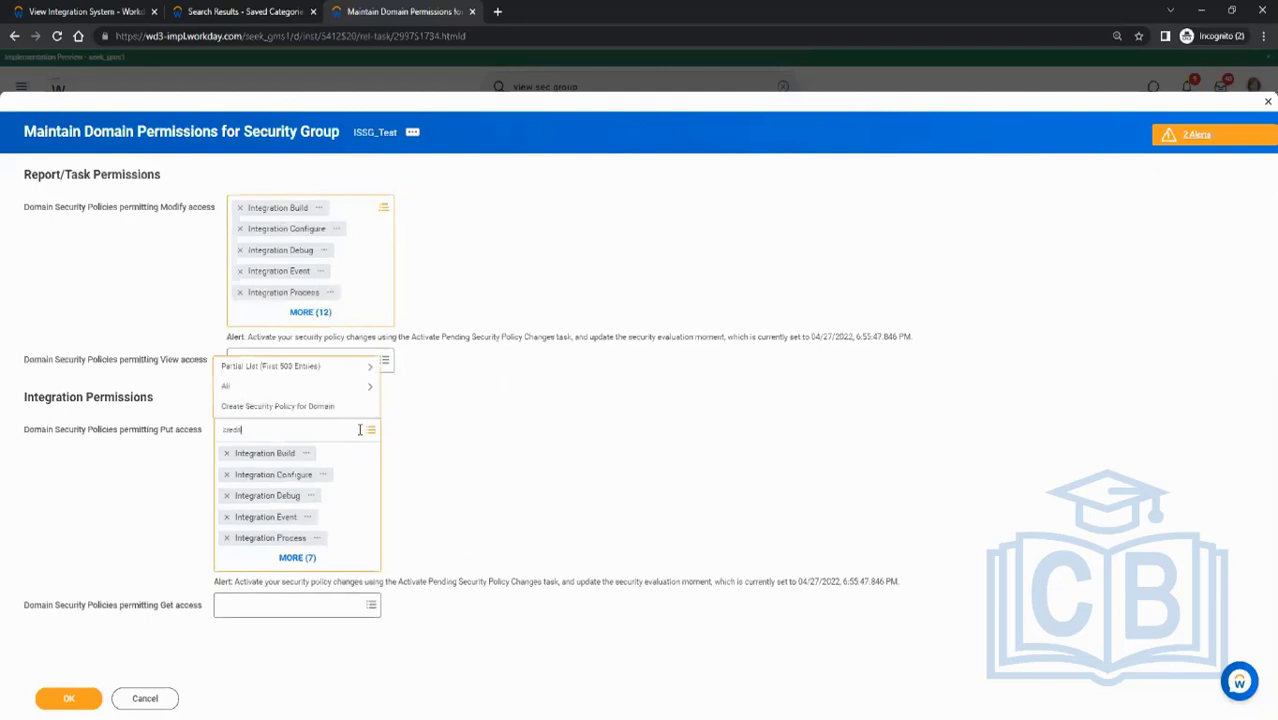
{"action": "type", "text": "credit card"}
{"action": "key", "text": "Return"}
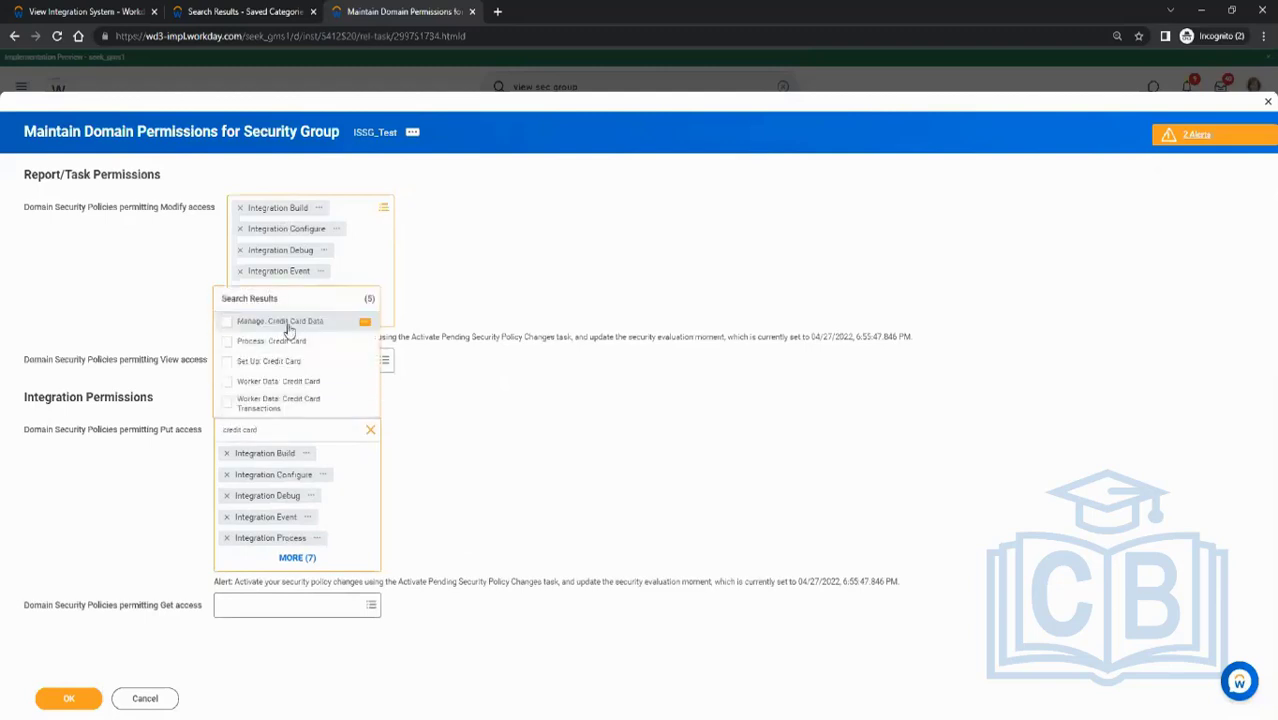
{"action": "left_click", "coordinate": [285, 323]}
{"action": "left_click", "coordinate": [272, 341]}
{"action": "left_click", "coordinate": [268, 361]}
{"action": "left_click", "coordinate": [278, 381]}
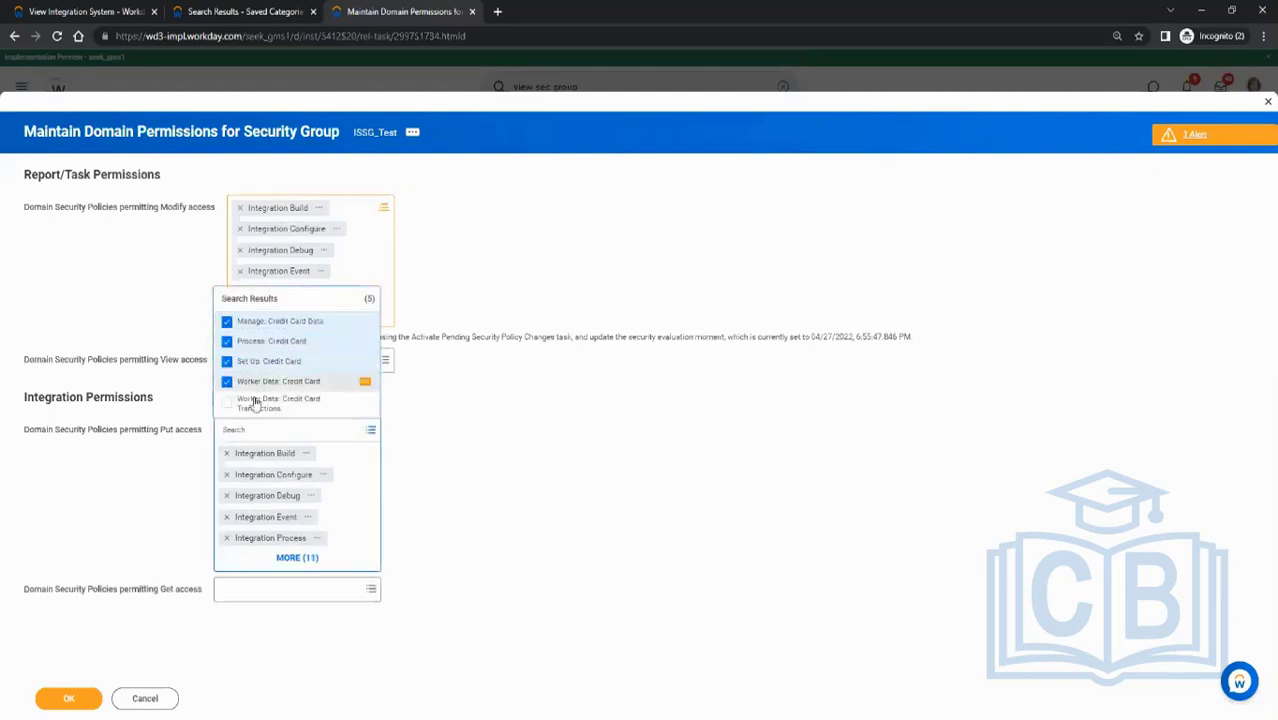
{"action": "left_click", "coordinate": [278, 402]}
{"action": "left_click", "coordinate": [603, 452]}
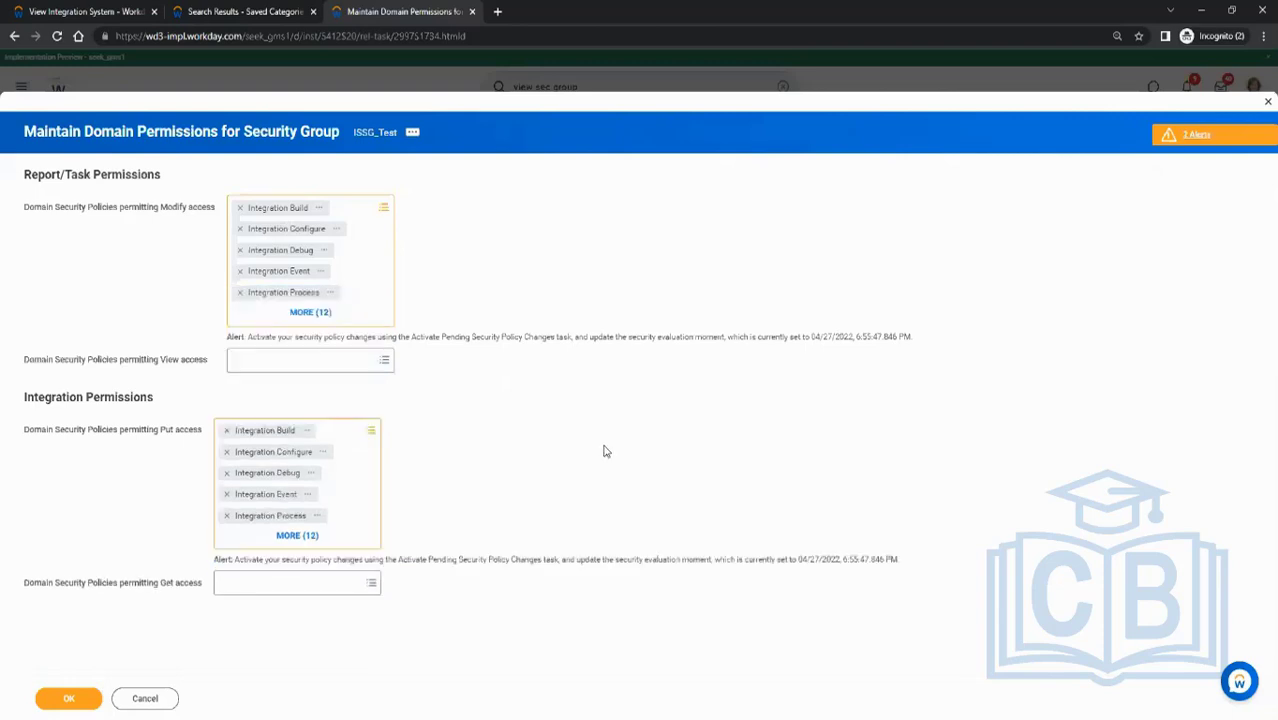
{"action": "left_click", "coordinate": [350, 431]}
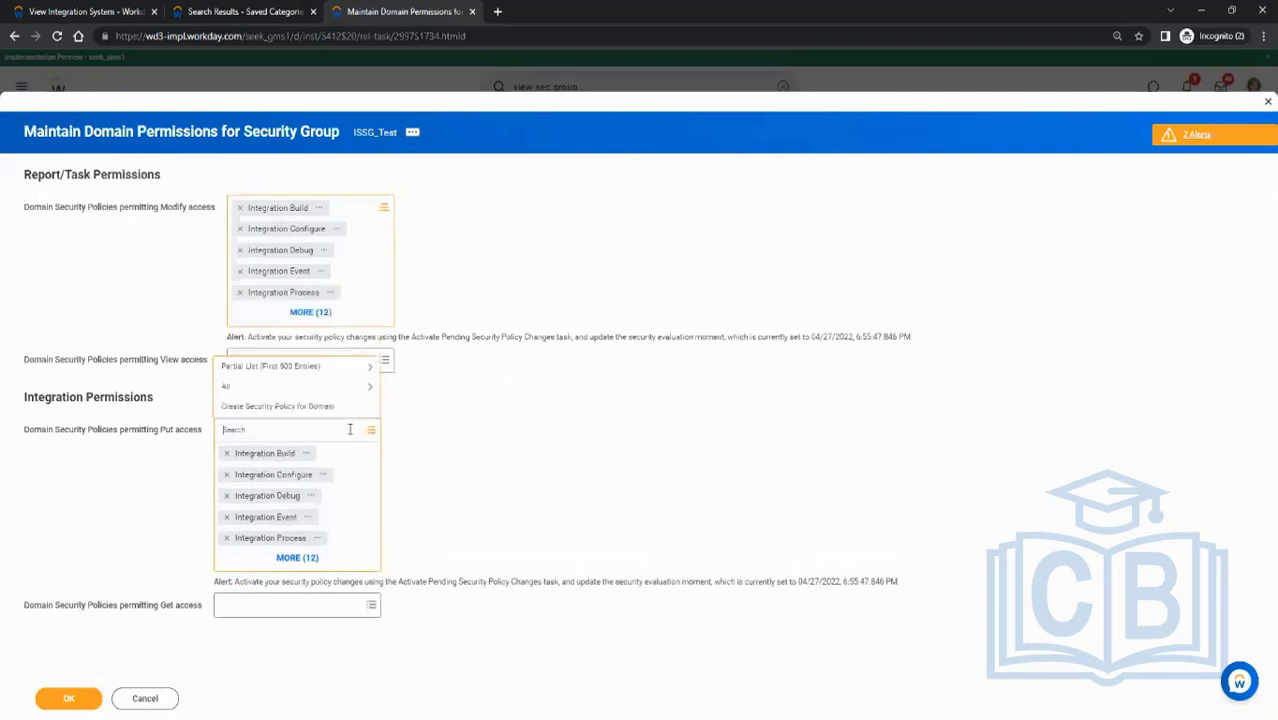
{"action": "type", "text": "worker"}
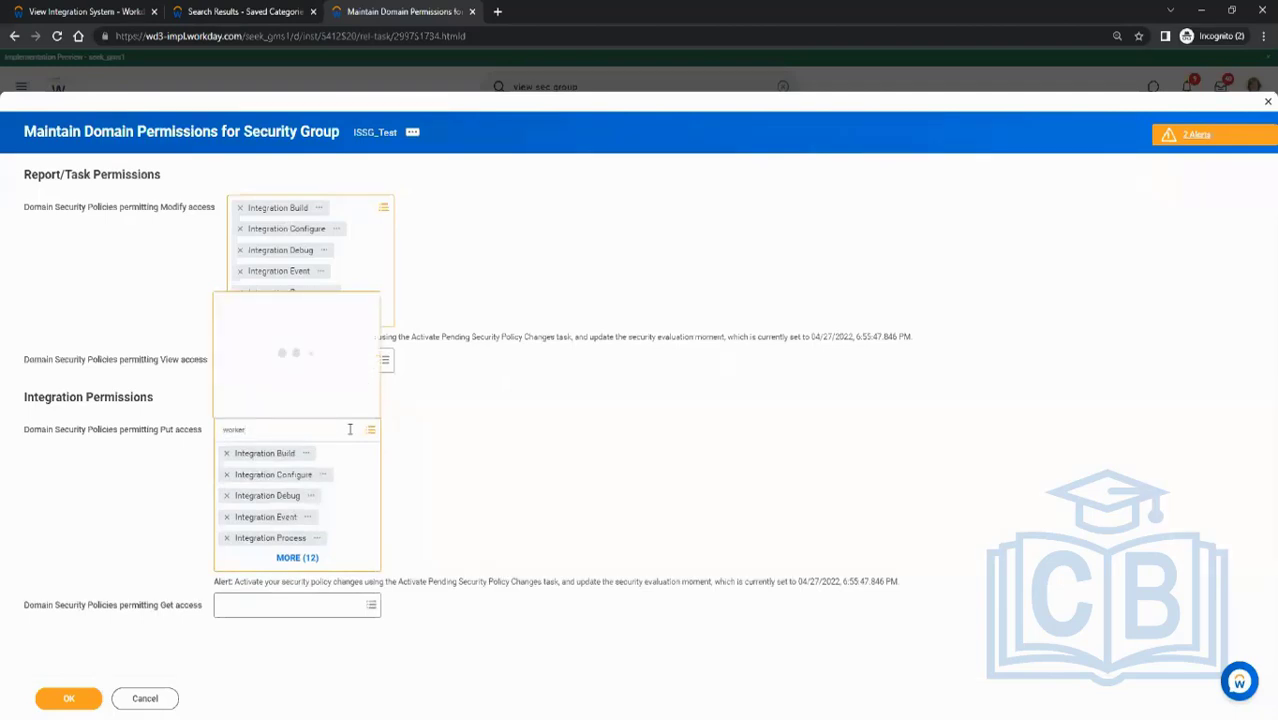
{"action": "left_click_drag", "start_coordinate": [249, 434], "coordinate": [195, 438]}
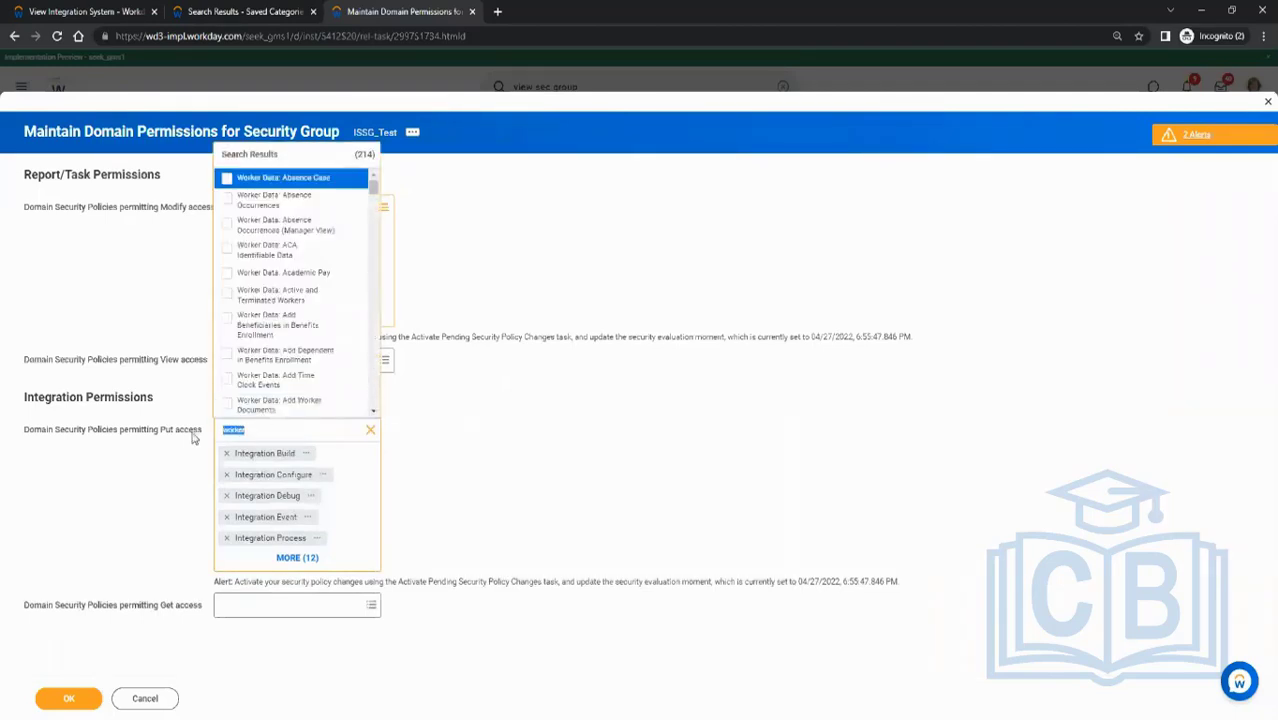
{"action": "left_click", "coordinate": [577, 434]}
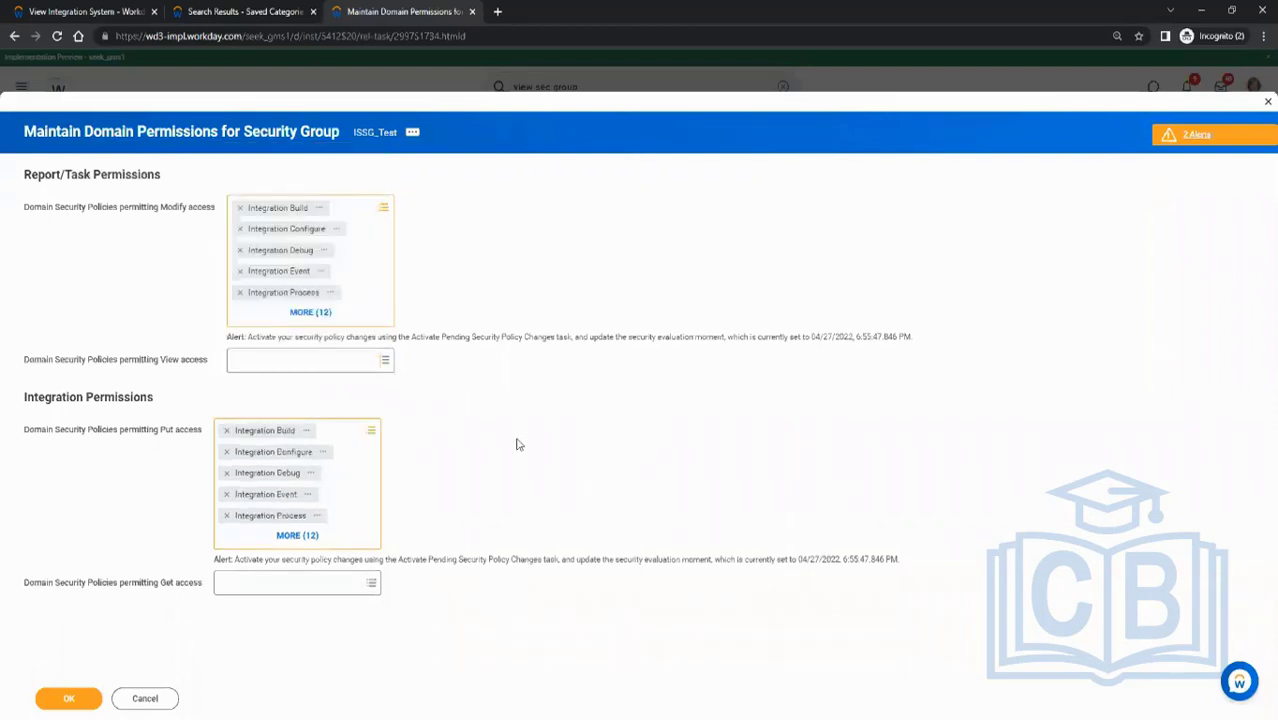
{"action": "left_click", "coordinate": [260, 363]}
{"action": "left_click", "coordinate": [576, 379]}
{"action": "left_click", "coordinate": [257, 585]}
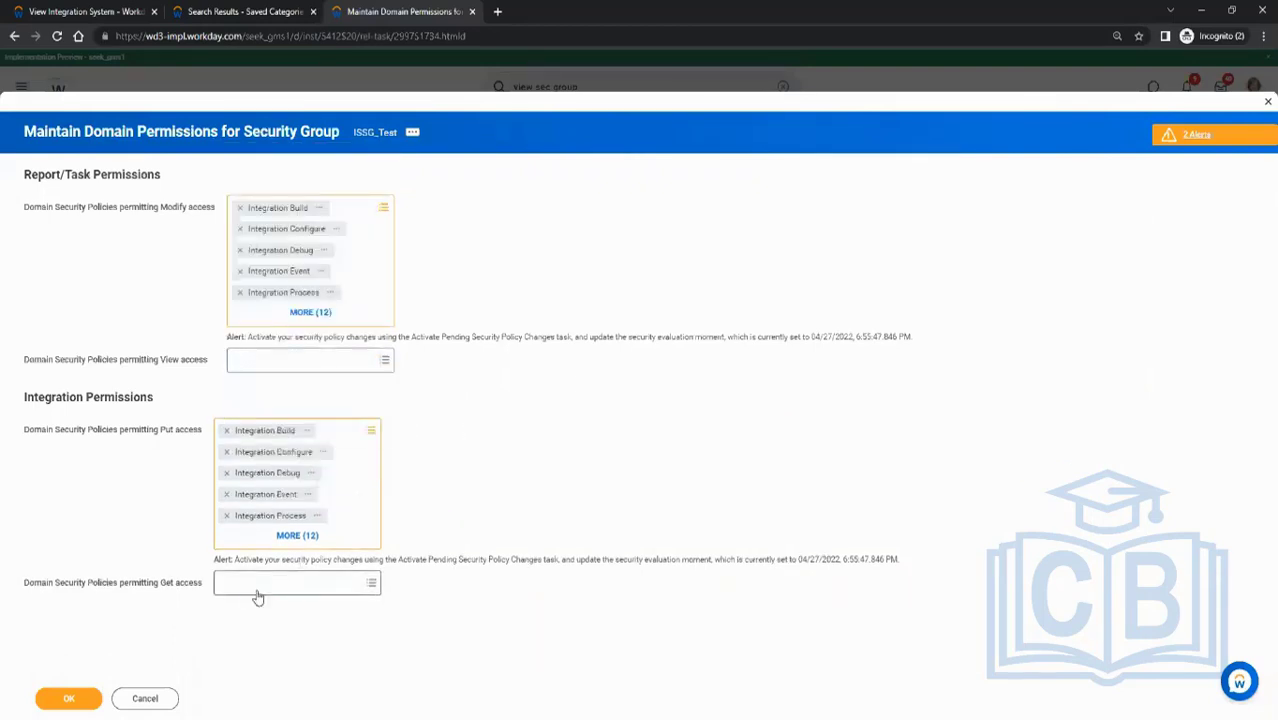
{"action": "left_click", "coordinate": [280, 366]}
{"action": "type", "text": "i"}
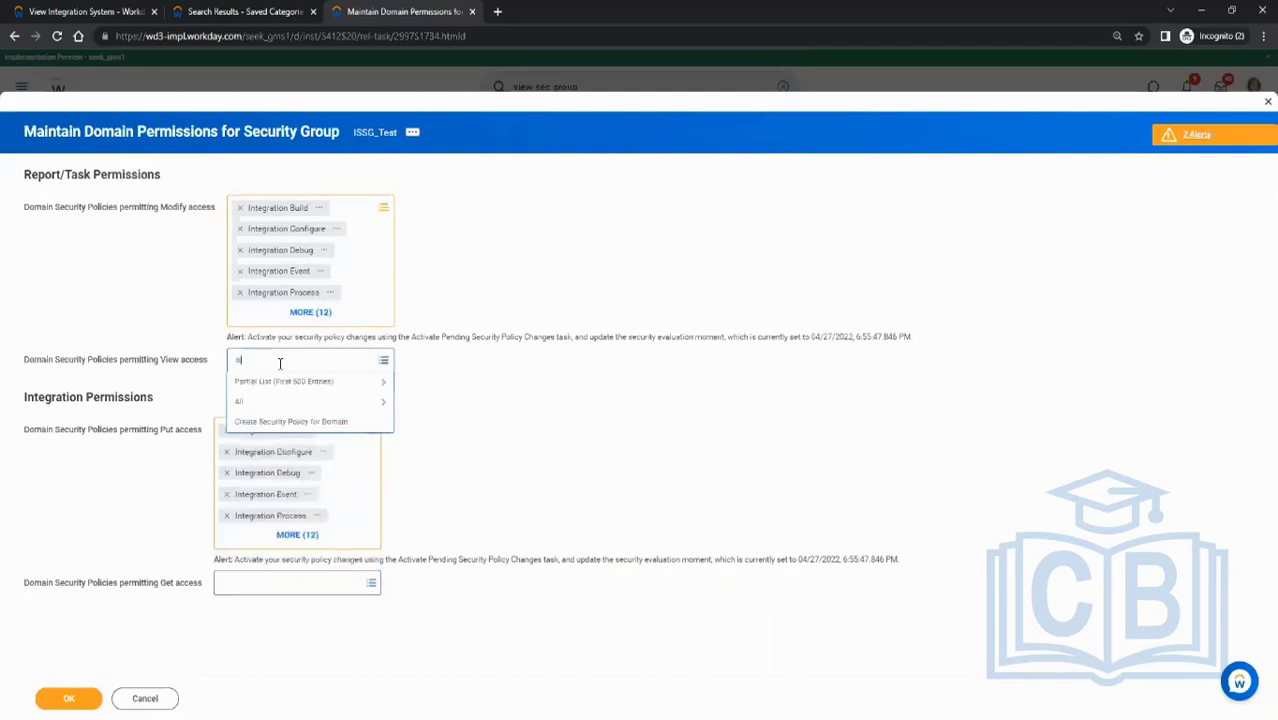
{"action": "type", "text": "orker"}
{"action": "key", "text": "Return"}
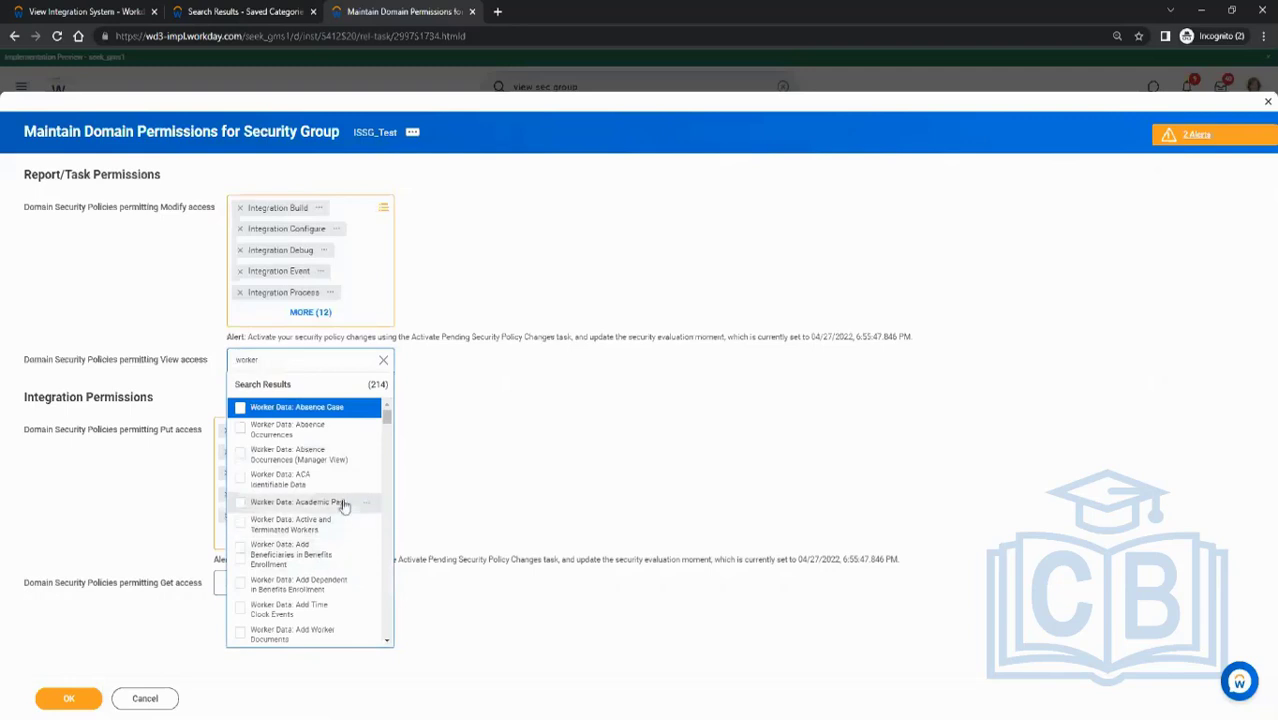
{"action": "left_click", "coordinate": [304, 432]}
{"action": "scroll", "coordinate": [320, 550], "scroll_direction": "down", "scroll_amount": 3}
{"action": "scroll", "coordinate": [315, 555], "scroll_direction": "down", "scroll_amount": 1}
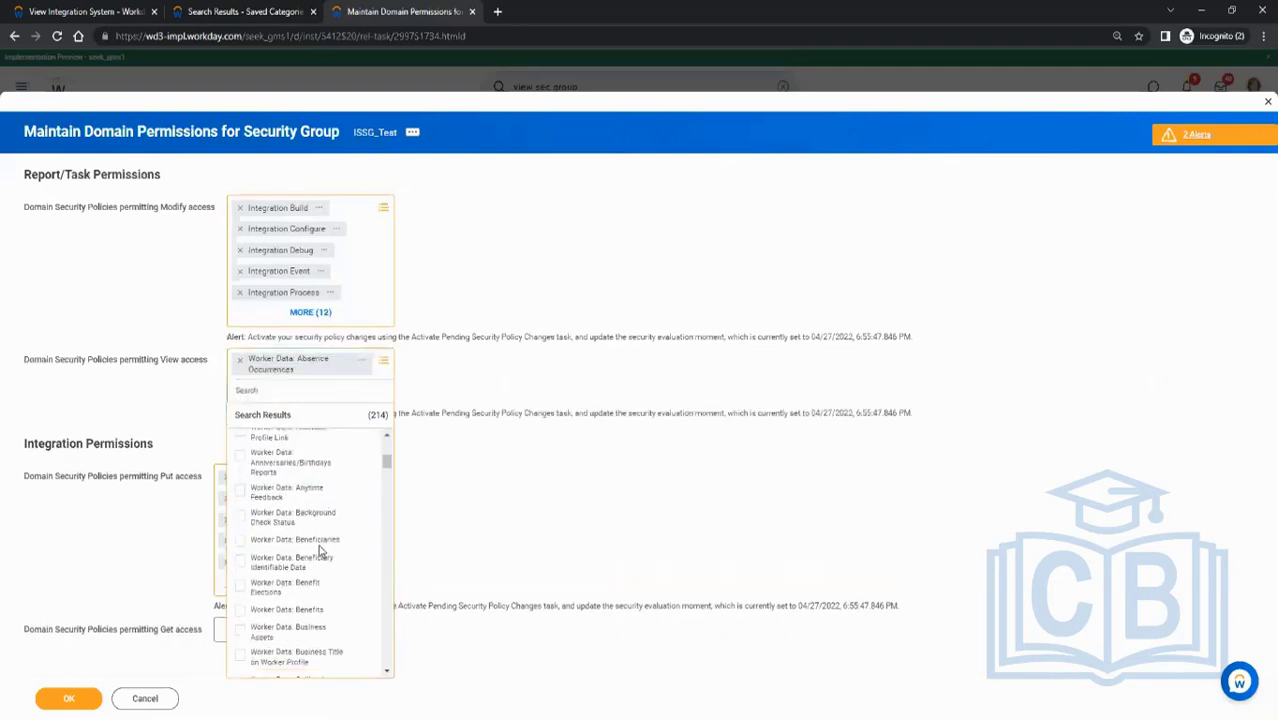
{"action": "left_click", "coordinate": [307, 590]}
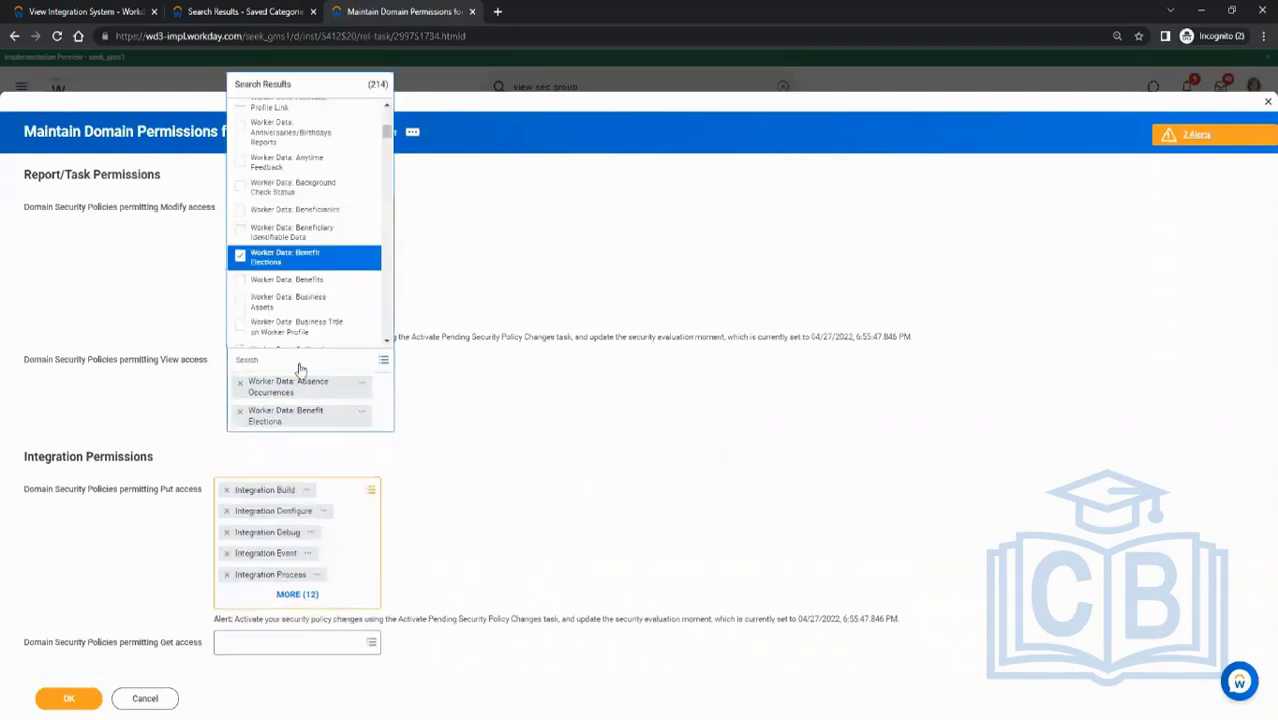
{"action": "left_click", "coordinate": [313, 280]}
{"action": "scroll", "coordinate": [318, 272], "scroll_direction": "down", "scroll_amount": 3}
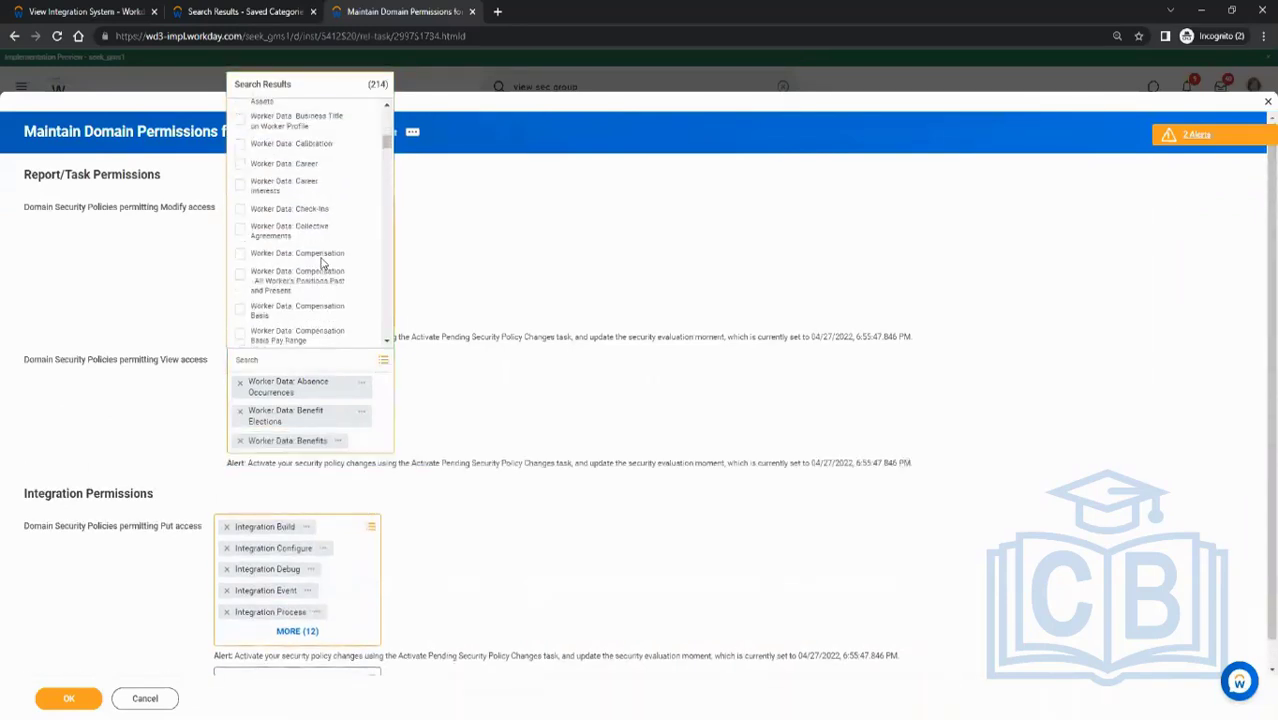
{"action": "left_click", "coordinate": [474, 260]}
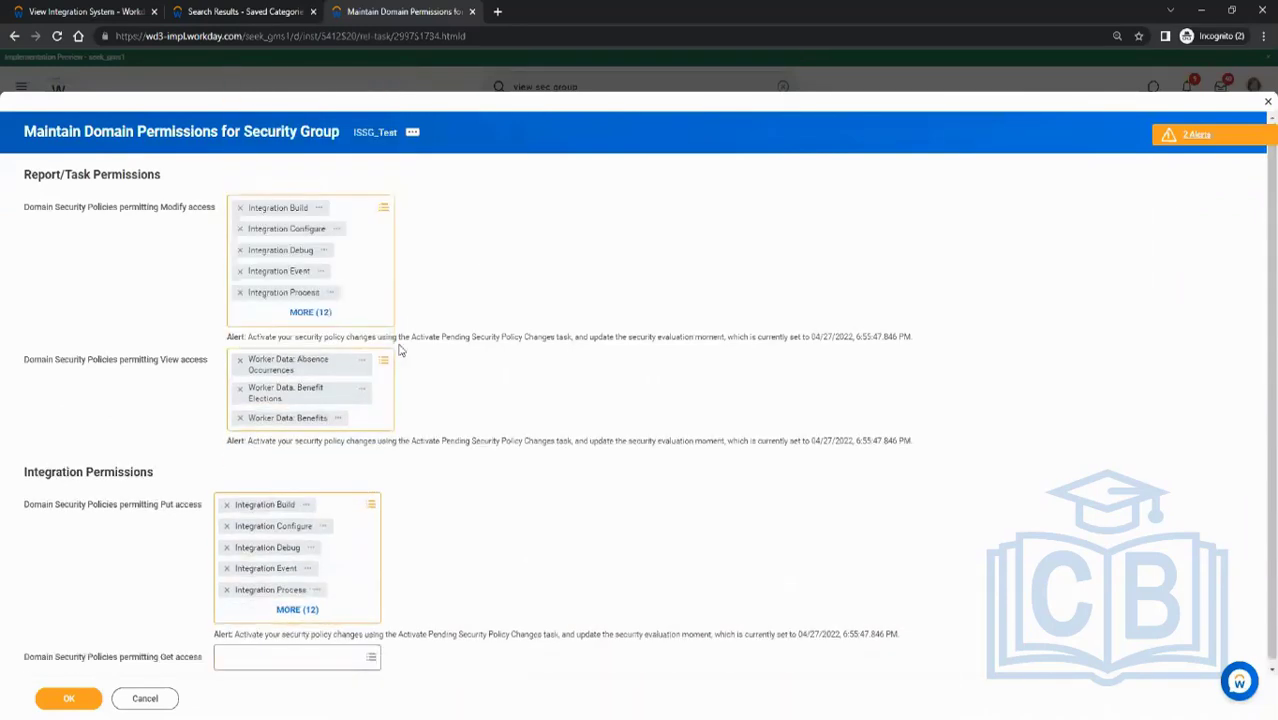
{"action": "left_click", "coordinate": [240, 365]}
{"action": "left_click", "coordinate": [240, 366]}
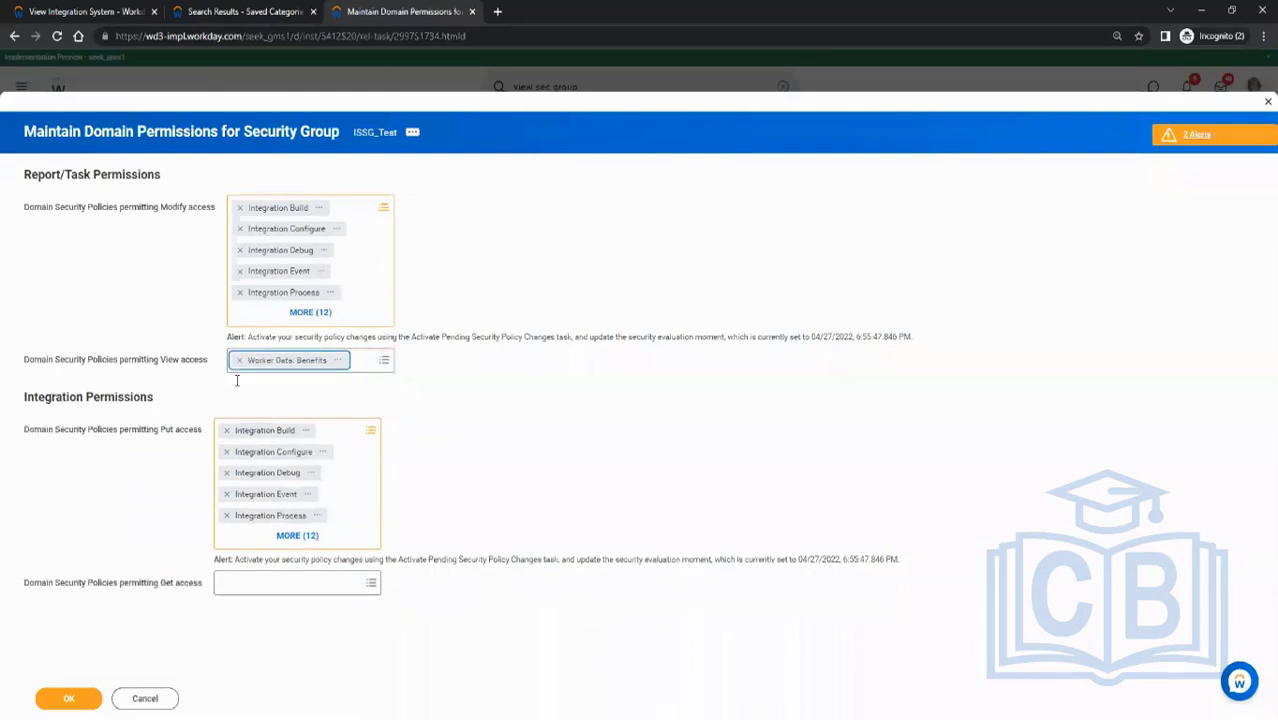
{"action": "left_click", "coordinate": [240, 360]}
- Submit the domain permission changes for the ISSG_Test security group and finish the task
{"action": "left_click", "coordinate": [55, 698]}
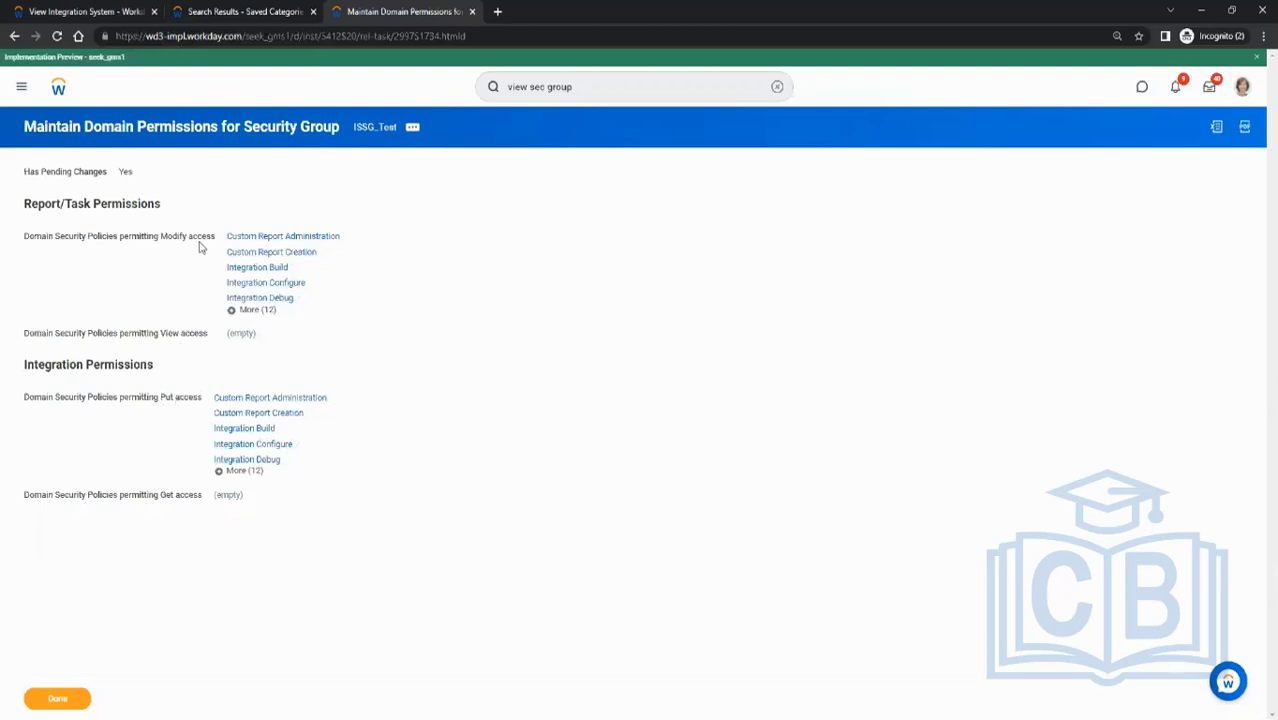
{"action": "left_click", "coordinate": [48, 698]}
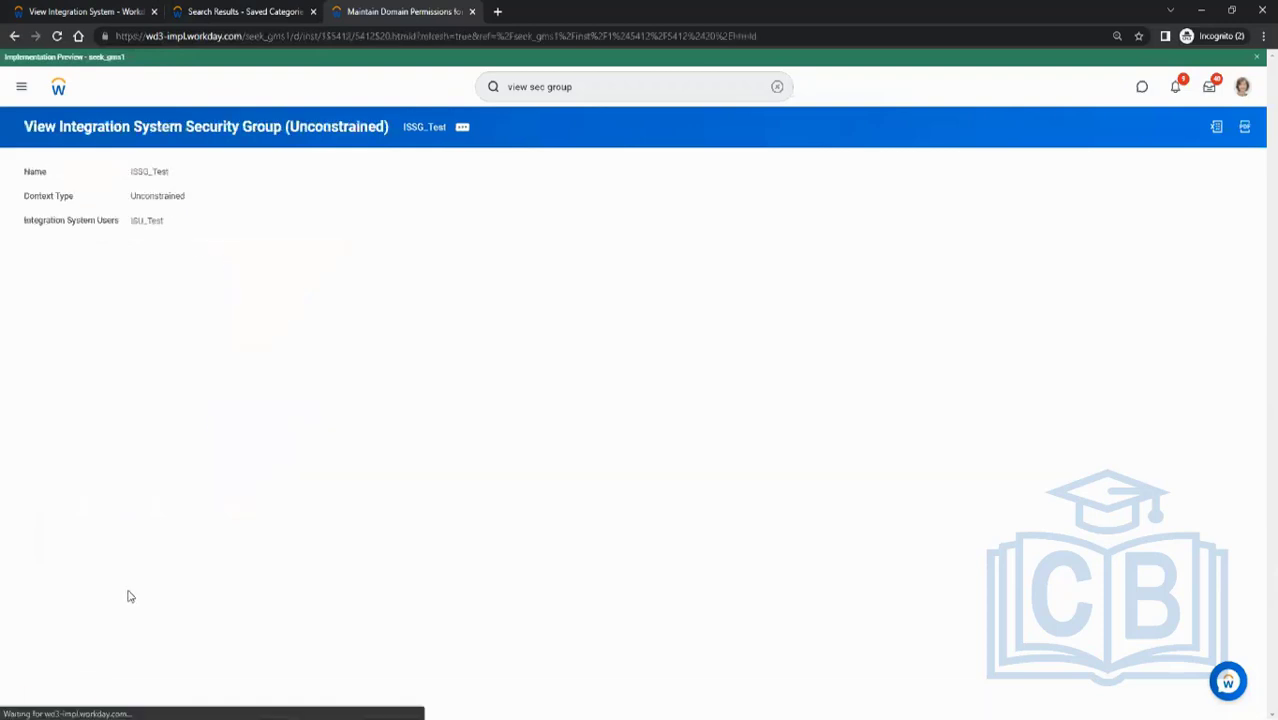
- Switch to Paint and tick off step 4 on the security configuration checklist
{"action": "key", "text": "alt+Tab"}
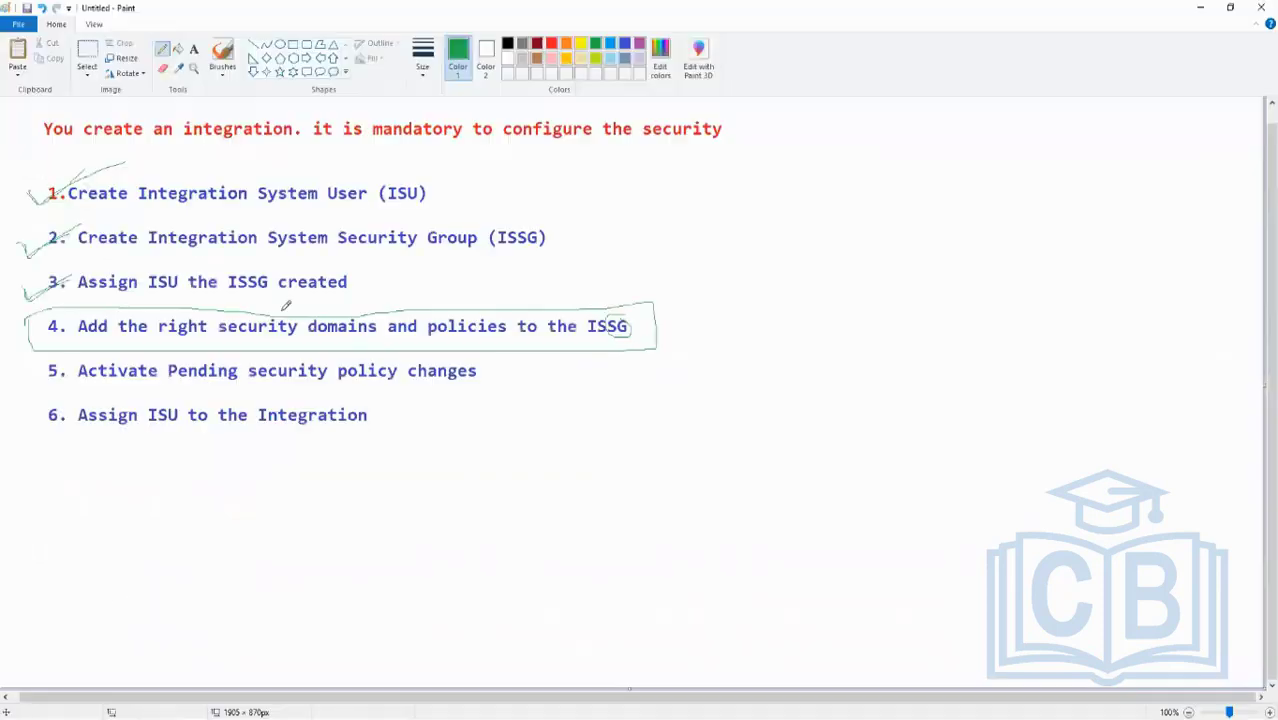
{"action": "mouse_move", "coordinate": [12, 336]}
{"action": "left_mouse_down"}
{"action": "mouse_move", "coordinate": [30, 347]}
{"action": "mouse_move", "coordinate": [100, 303]}
{"action": "left_mouse_up"}
{"action": "key", "text": "alt+Tab"}
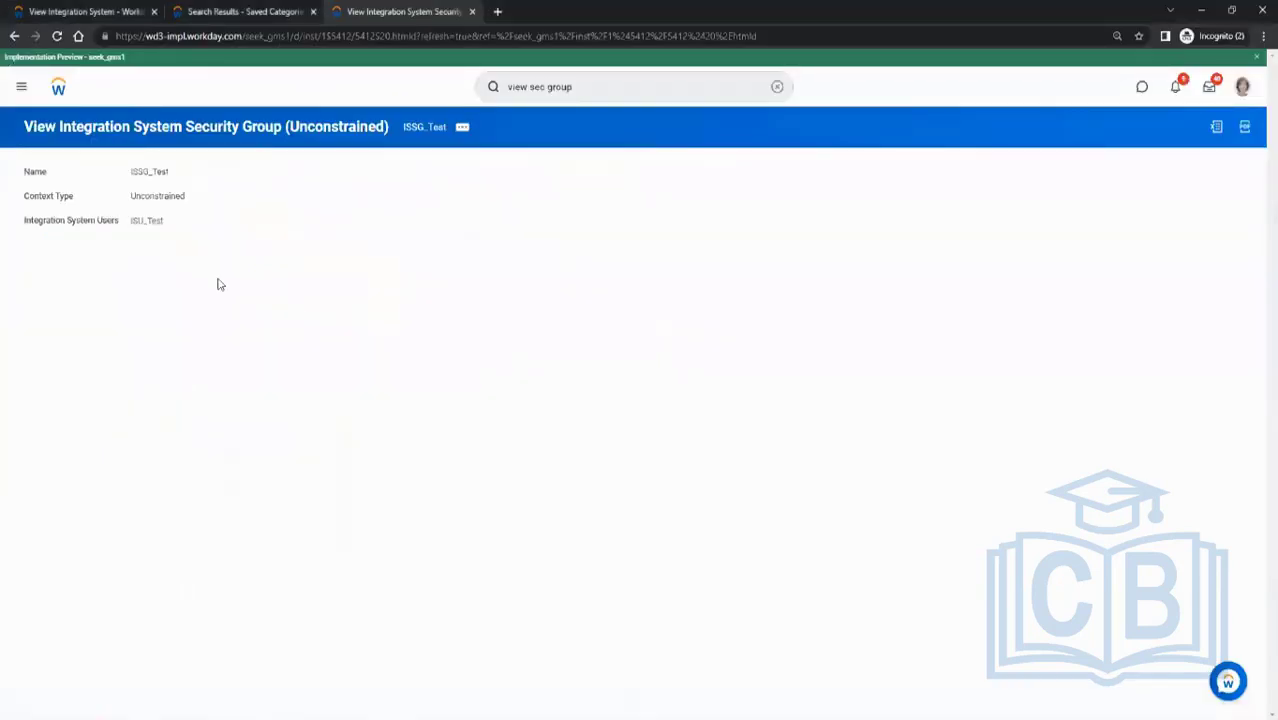
{"action": "key", "text": "alt+Tab"}
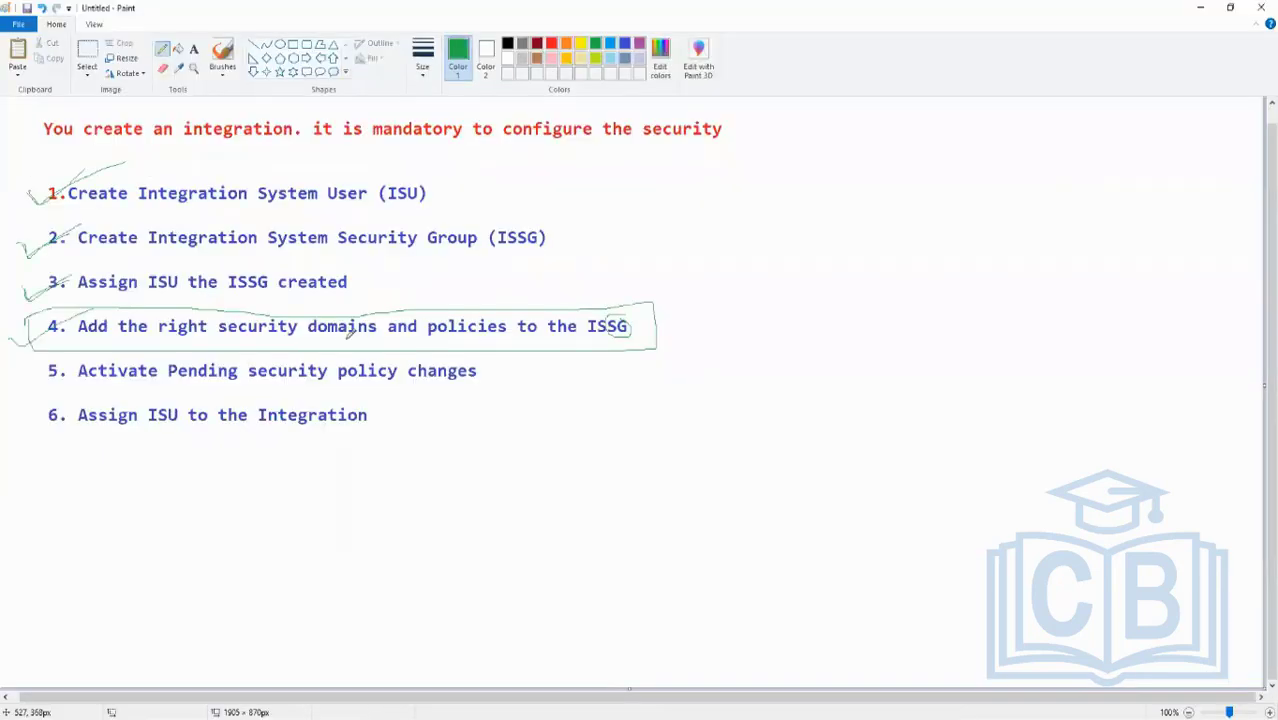
{"action": "key", "text": "alt+Tab"}
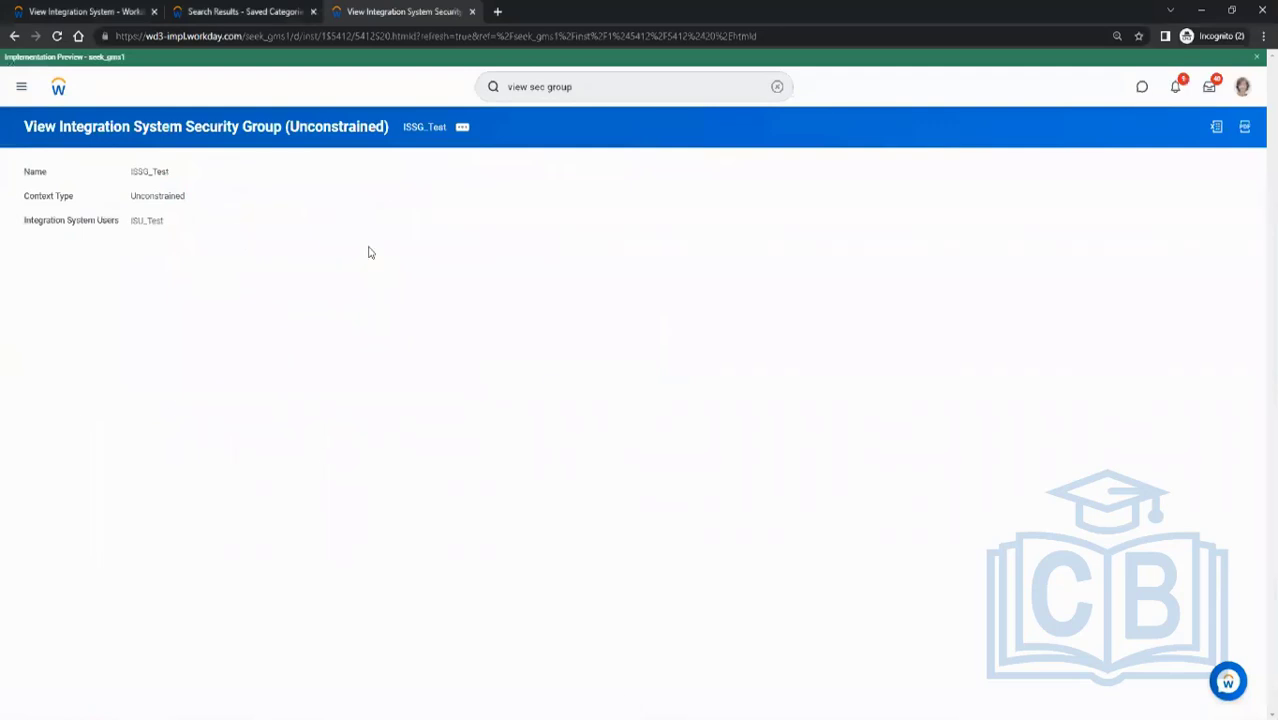
- Start the Activate Pending Security Policy Changes task with the comment ISSG_Test
{"action": "left_click", "coordinate": [556, 86]}
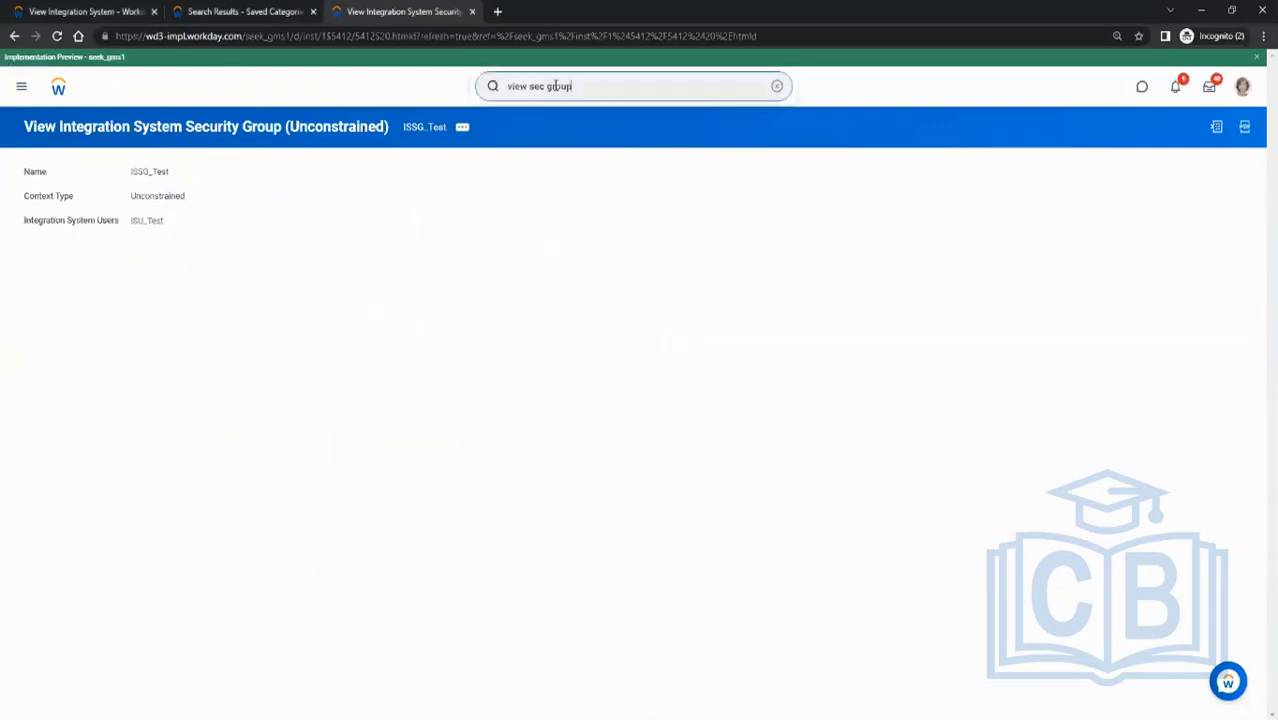
{"action": "key", "text": "alt+Tab"}
{"action": "key", "text": "alt+Tab"}
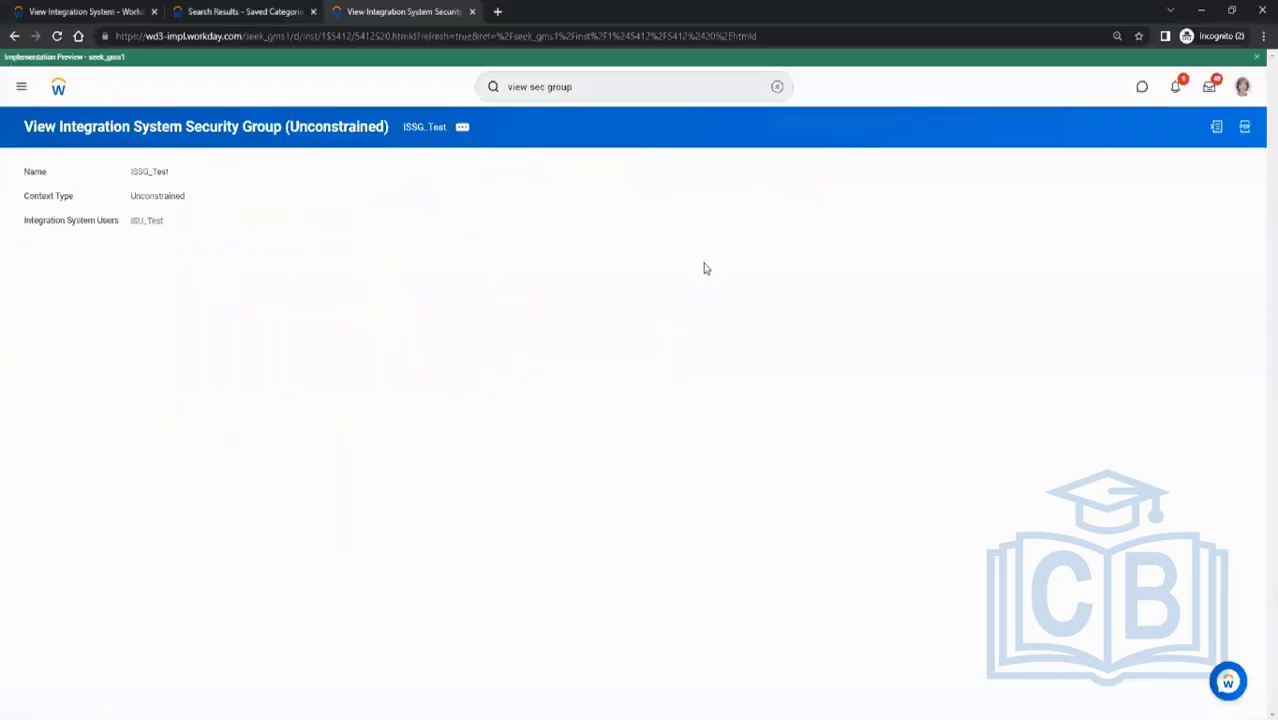
{"action": "left_click", "coordinate": [596, 77]}
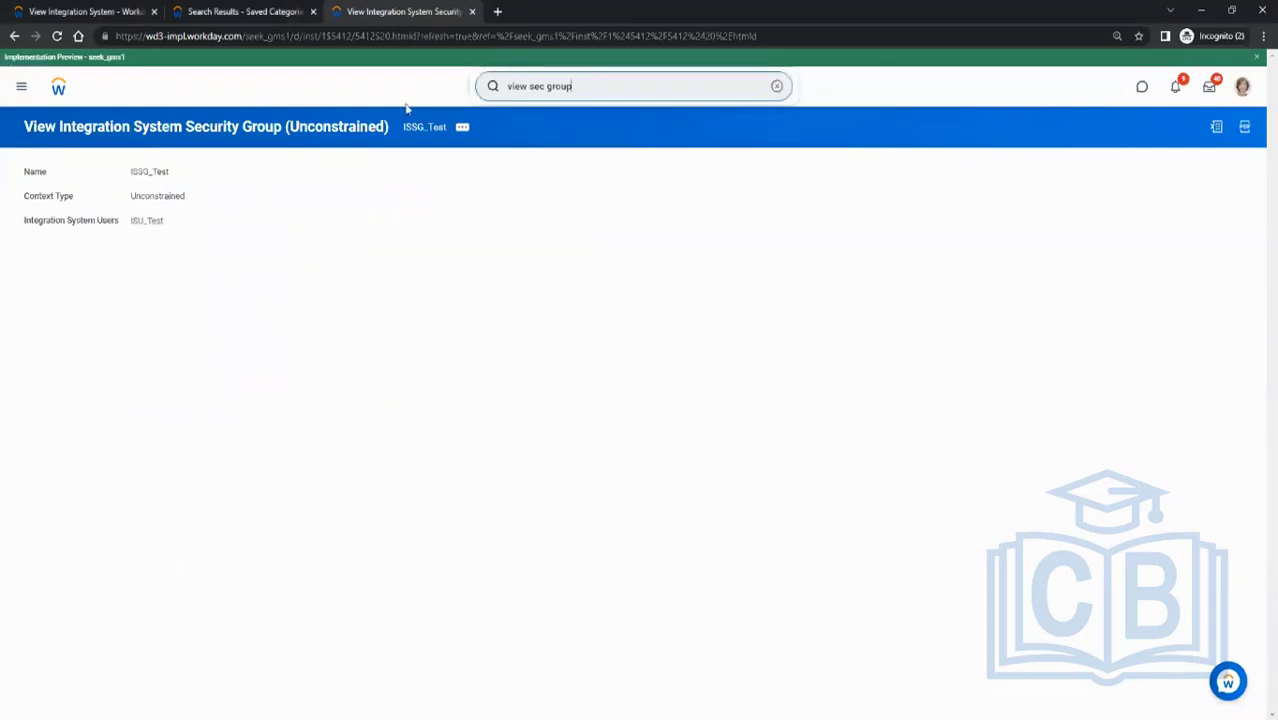
{"action": "key", "text": "ctrl+a"}
{"action": "type", "text": "a"}
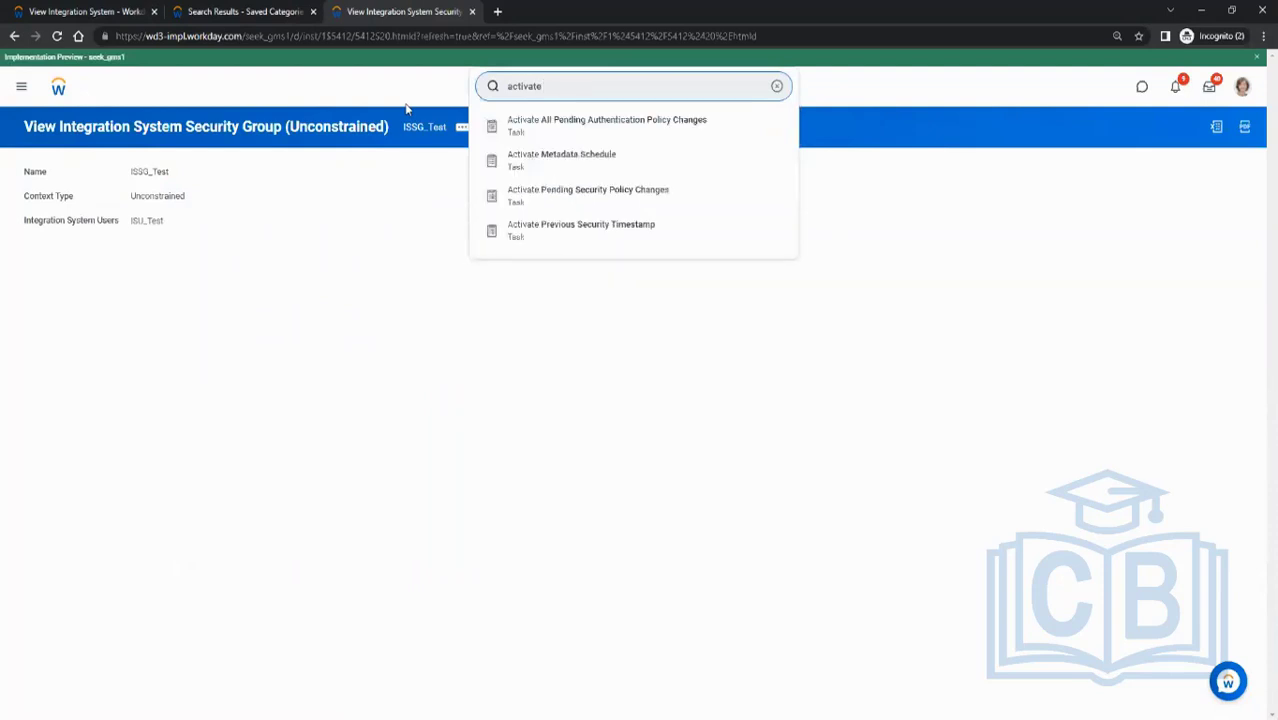
{"action": "left_click", "coordinate": [563, 197]}
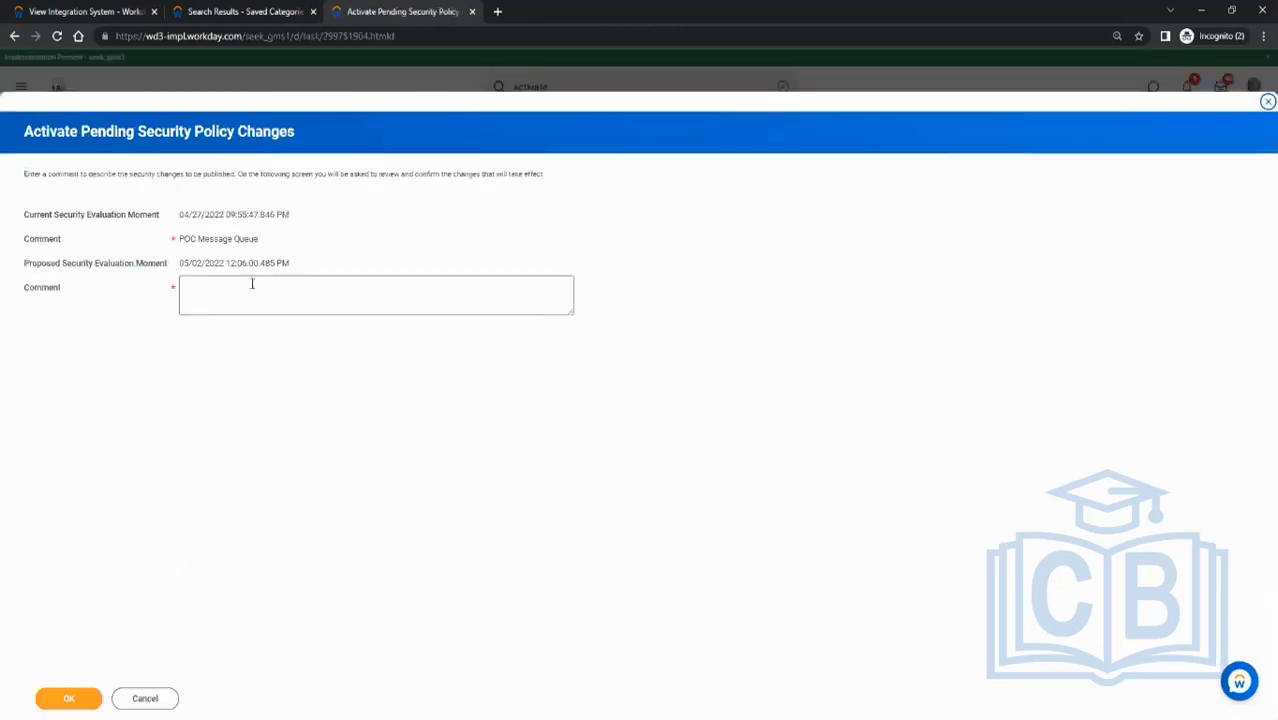
{"action": "left_click", "coordinate": [253, 282]}
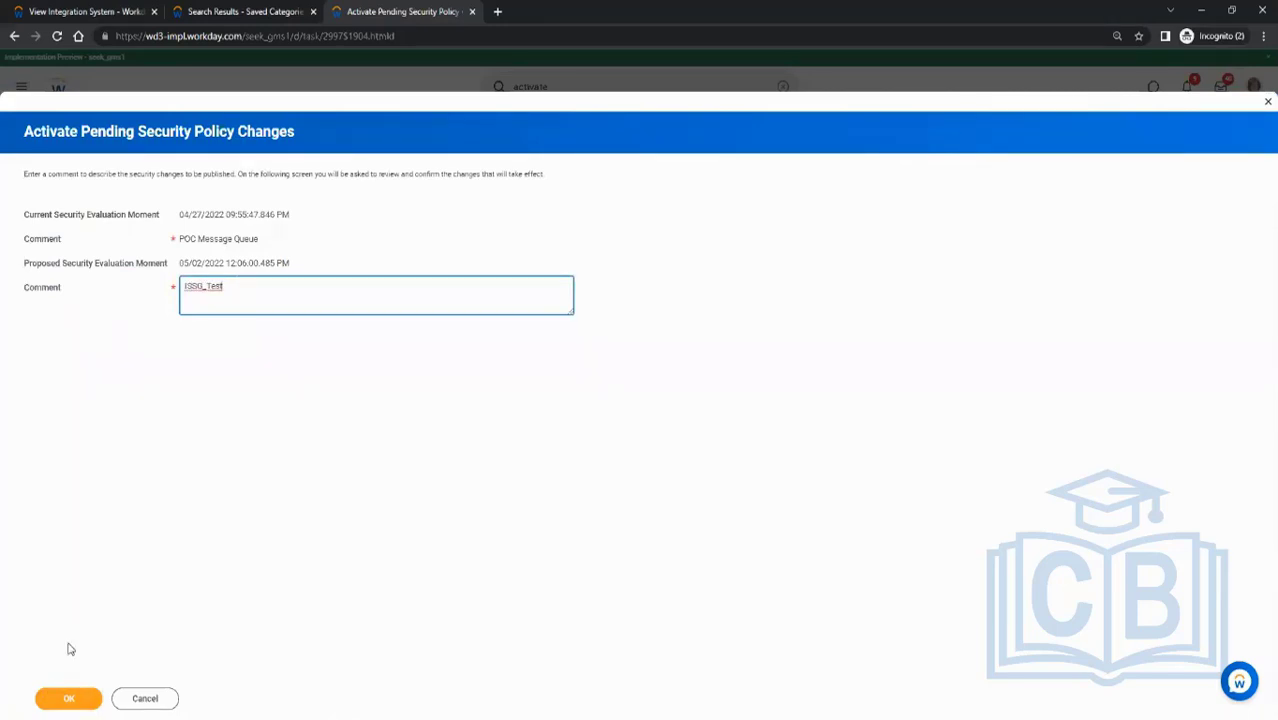
{"action": "left_click", "coordinate": [66, 699]}
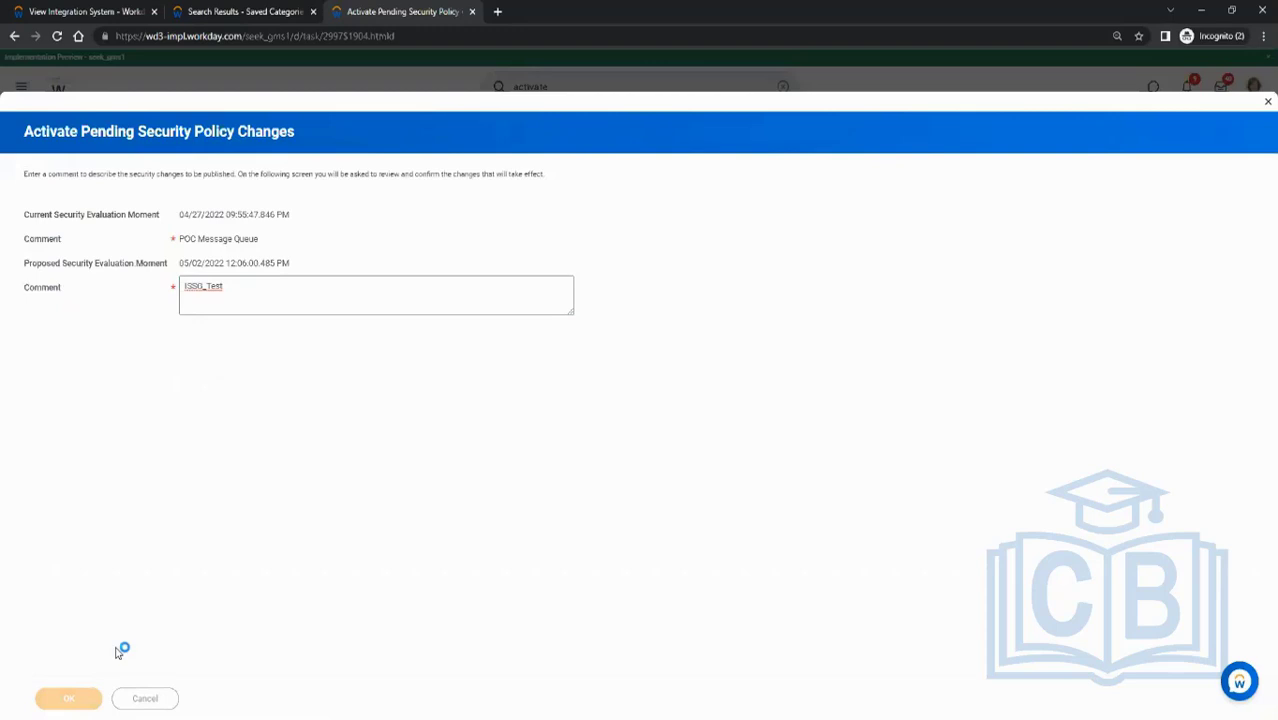
- Confirm and activate the pending security policy changes
{"action": "left_click", "coordinate": [183, 289]}
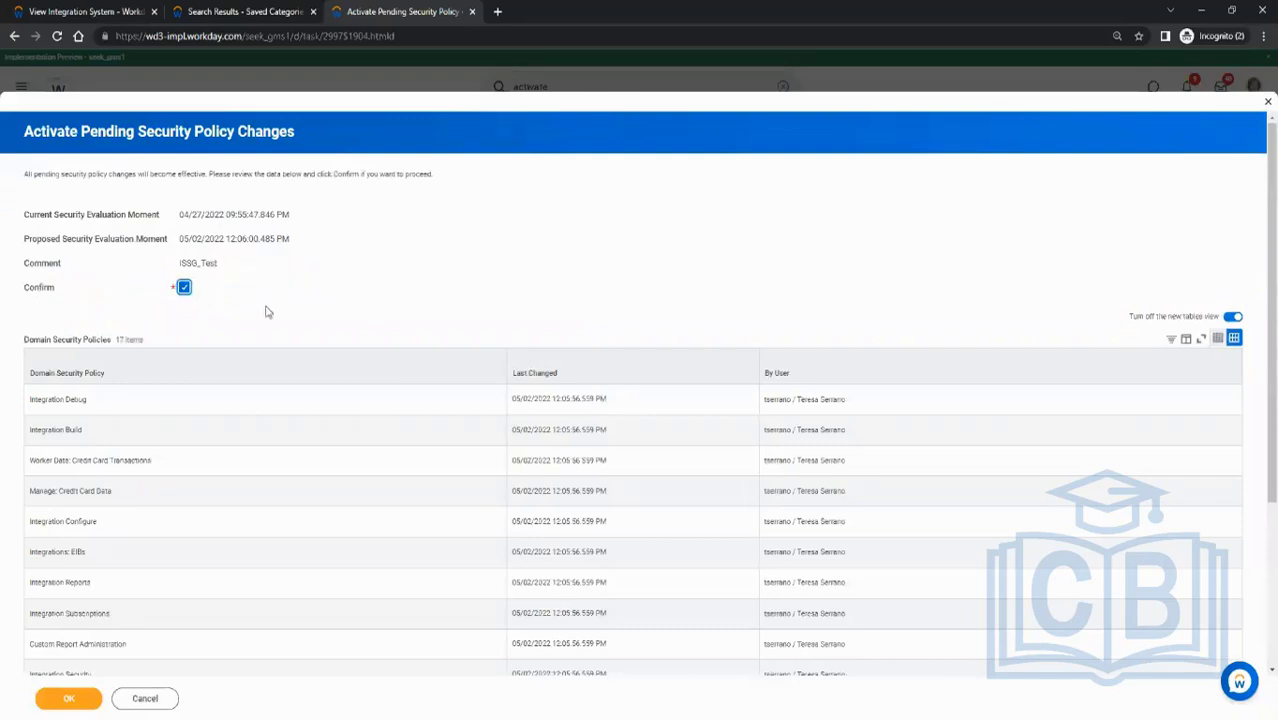
{"action": "scroll", "coordinate": [183, 423], "scroll_direction": "down", "scroll_amount": 3}
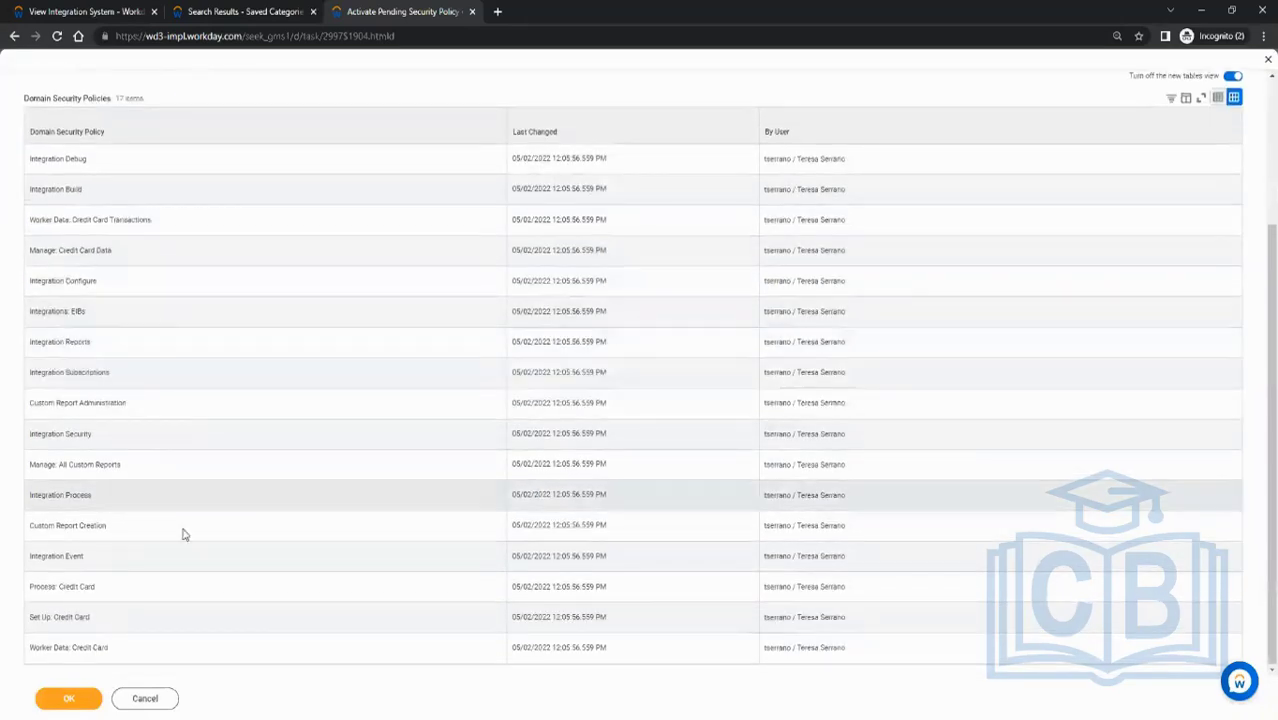
{"action": "left_click", "coordinate": [90, 698]}
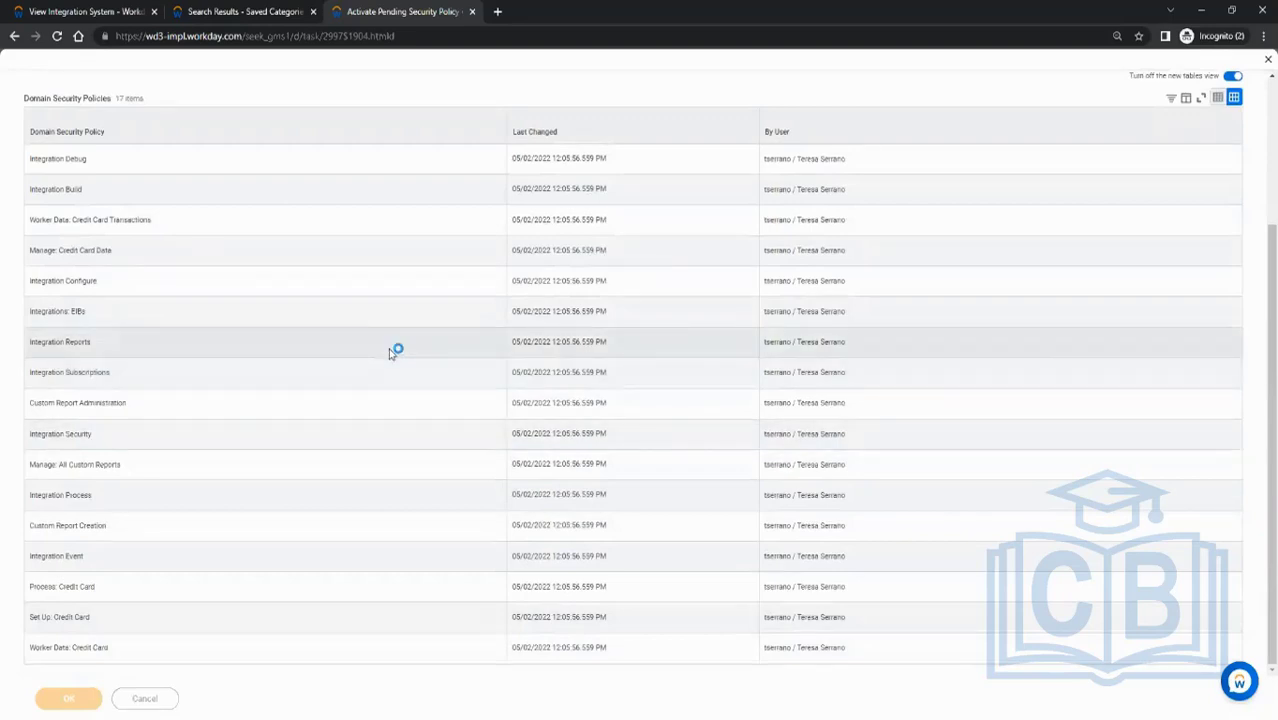
{"action": "scroll", "coordinate": [423, 233], "scroll_direction": "up", "scroll_amount": 3}
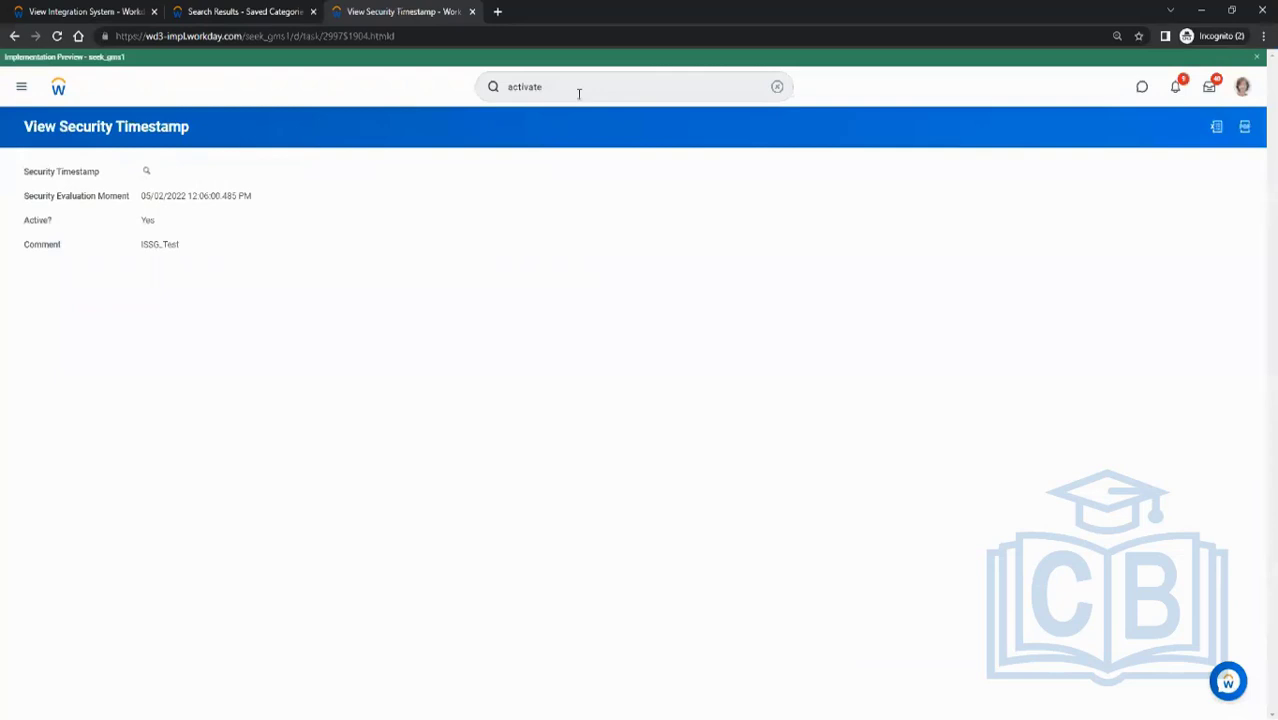
- Run the View Security Group report for the ISSG_Test security group
{"action": "left_click", "coordinate": [578, 93]}
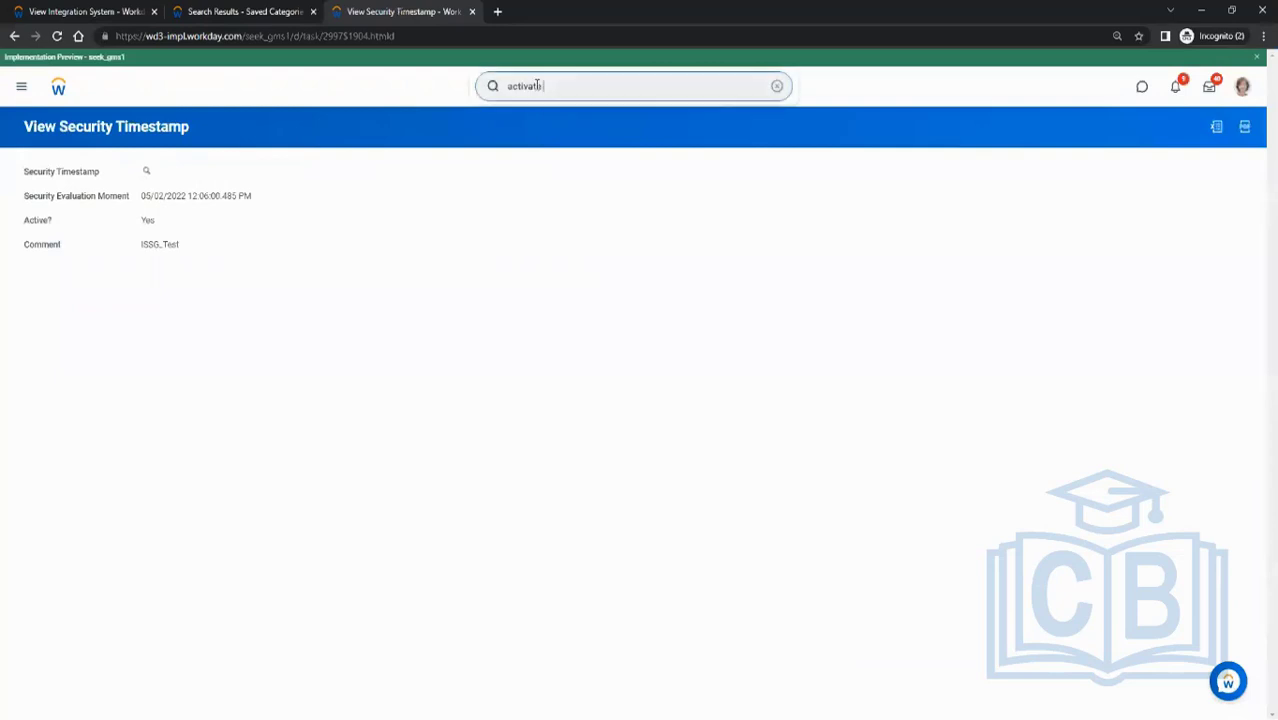
{"action": "key", "text": "ctrl+a"}
{"action": "type", "text": "vie"}
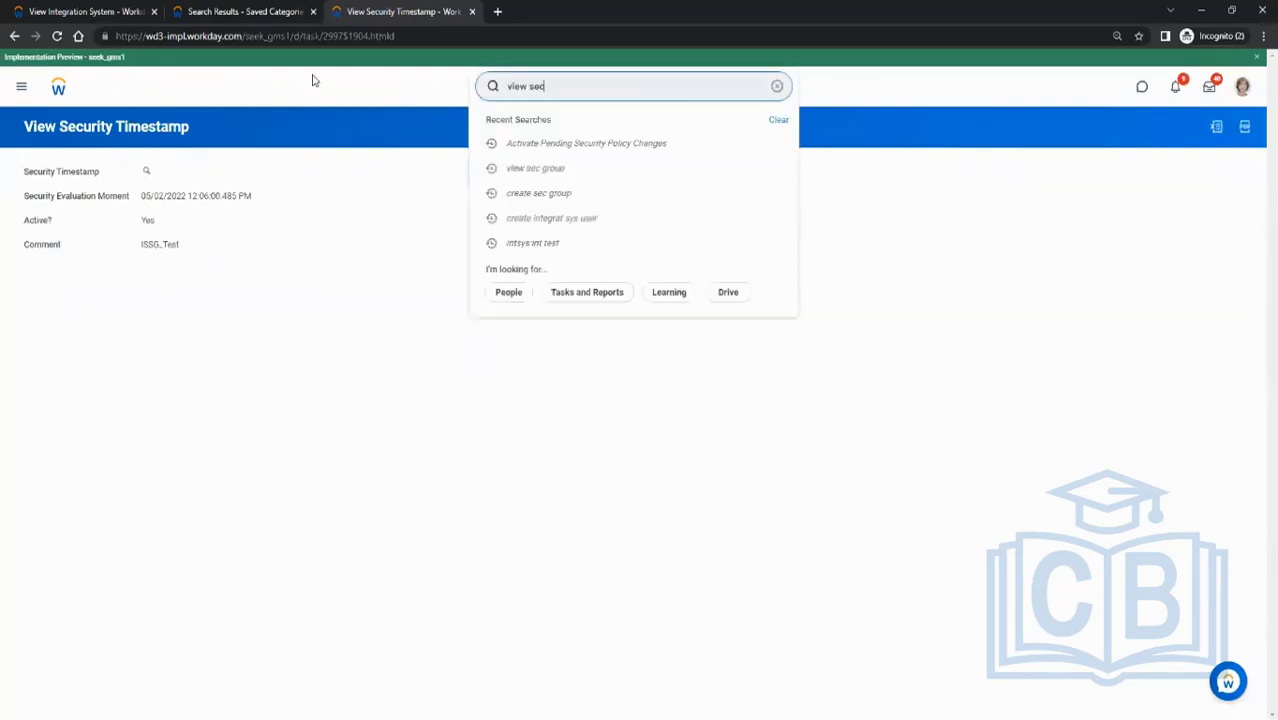
{"action": "key", "text": "Return"}
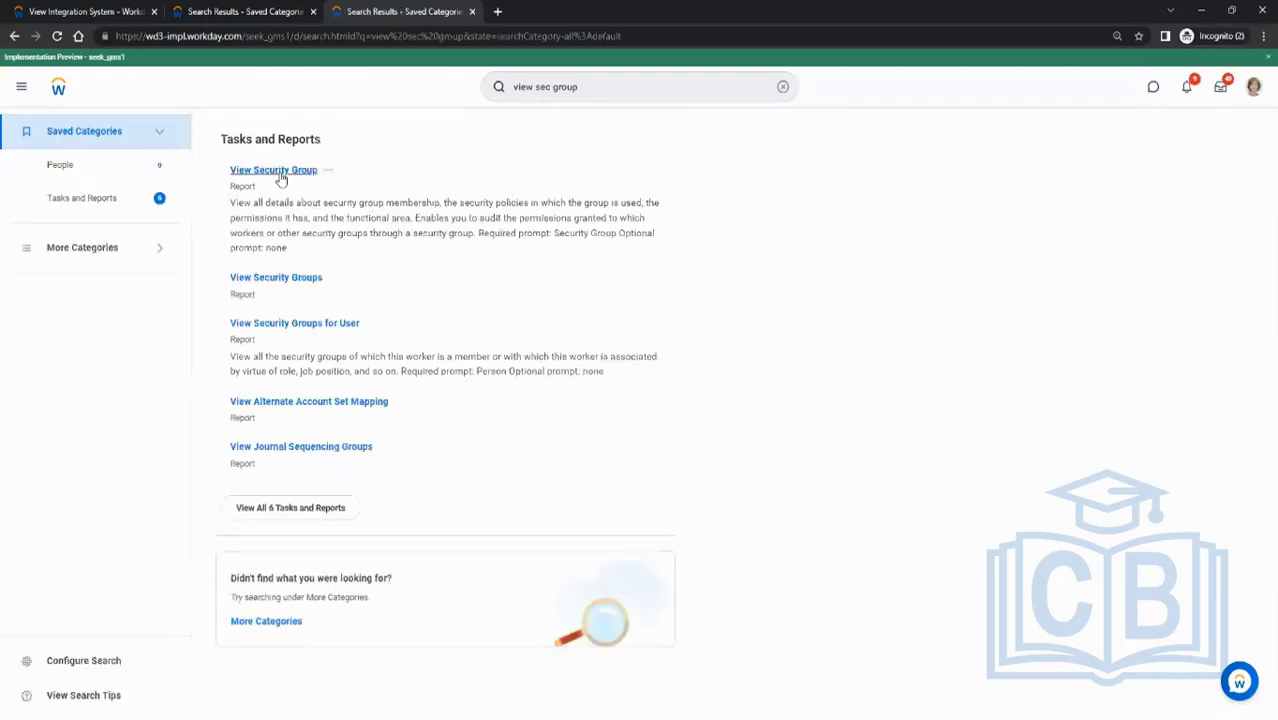
{"action": "left_click", "coordinate": [316, 176]}
{"action": "left_click", "coordinate": [569, 208]}
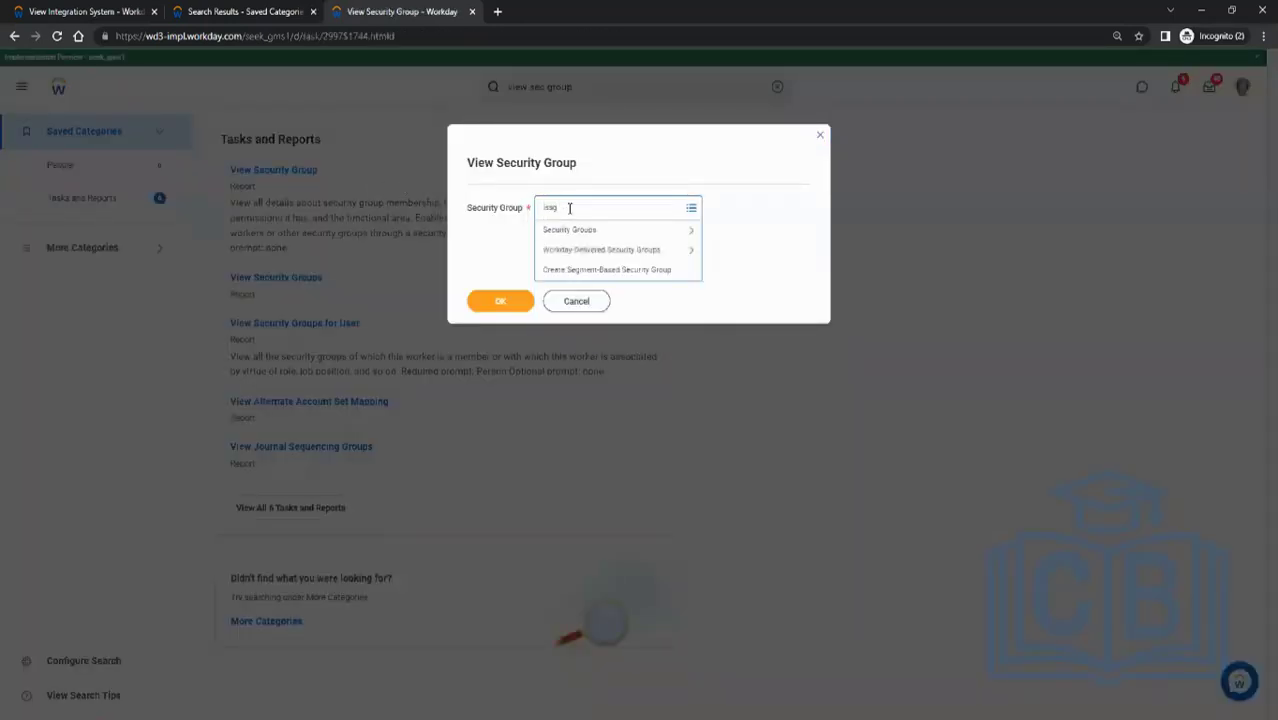
{"action": "key", "text": "Return"}
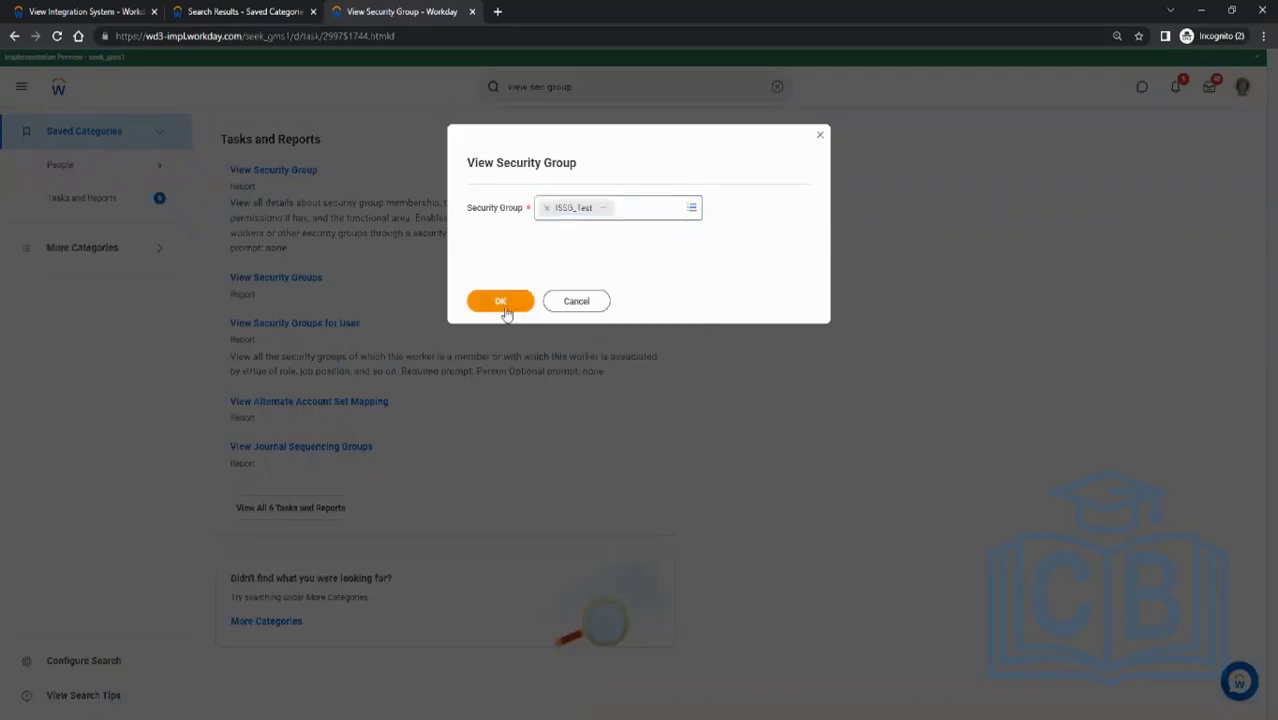
{"action": "left_click", "coordinate": [503, 303]}
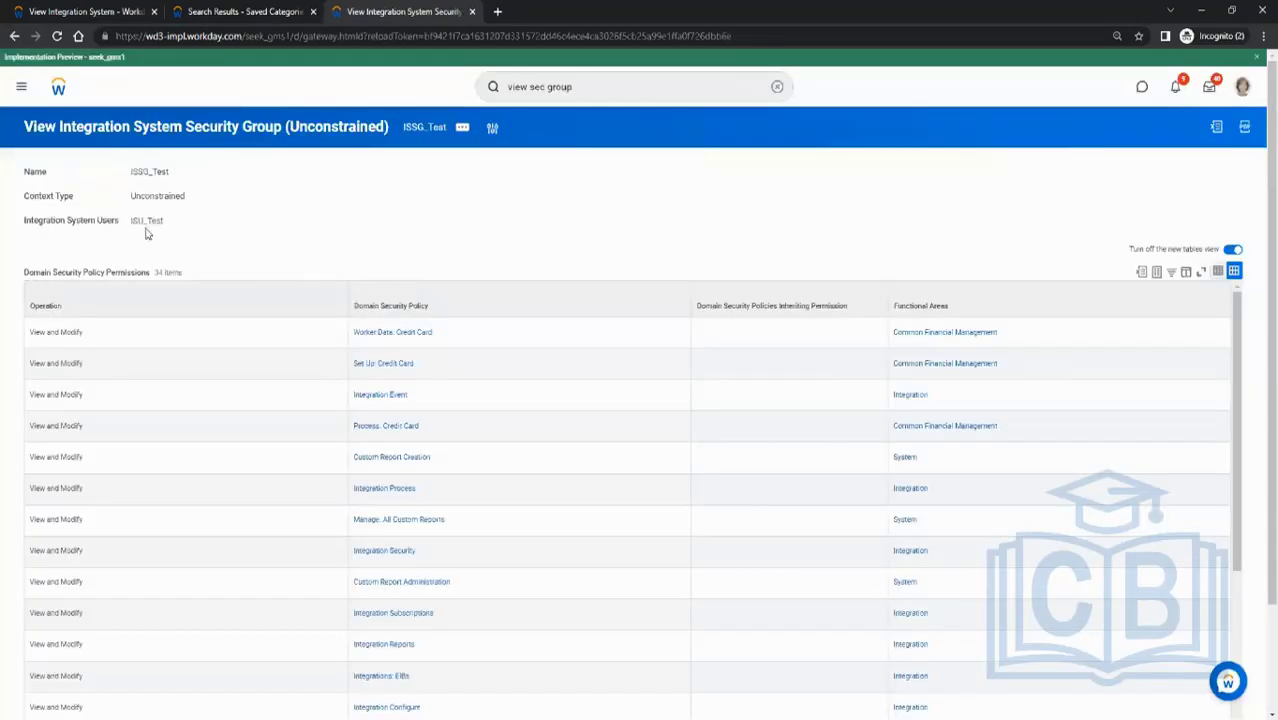
- Review ISSG_Test's integration system user and its list of domain security policy permissions
{"action": "left_click_drag", "start_coordinate": [128, 227], "coordinate": [168, 222]}
{"action": "left_click", "coordinate": [257, 240]}
{"action": "left_click_drag", "start_coordinate": [131, 167], "coordinate": [254, 183]}
{"action": "left_click", "coordinate": [179, 209]}
{"action": "scroll", "coordinate": [207, 244], "scroll_direction": "down", "scroll_amount": 2}
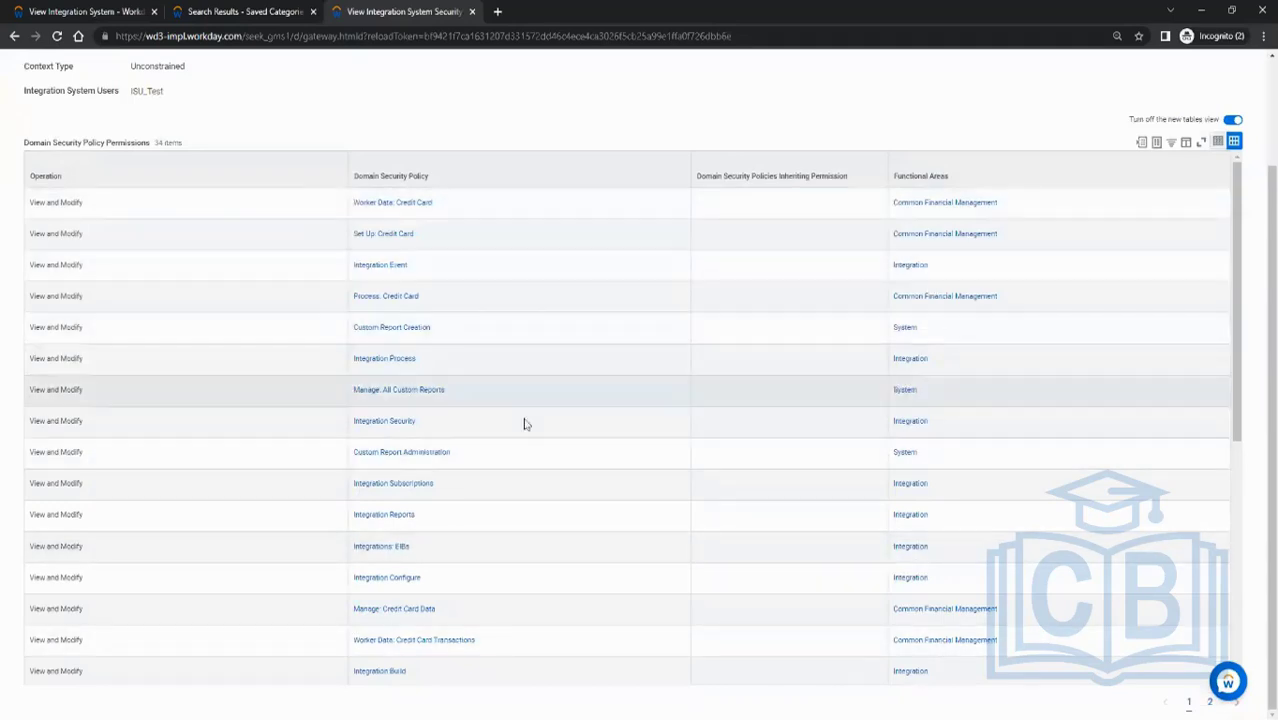
{"action": "scroll", "coordinate": [673, 431], "scroll_direction": "up", "scroll_amount": 2}
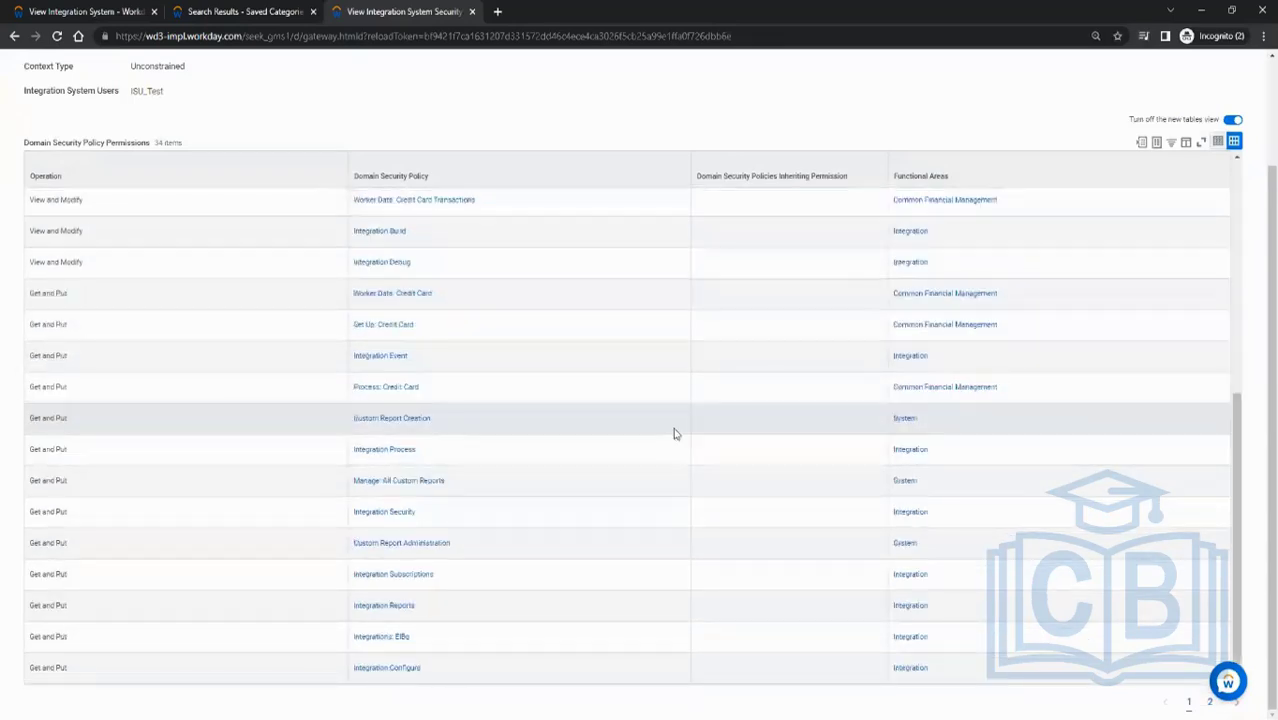
{"action": "scroll", "coordinate": [590, 302], "scroll_direction": "up", "scroll_amount": 3}
- Tick off step 5 and box step 6 on the Paint checklist, returning to the integration system tab
{"action": "key", "text": "alt+Tab"}
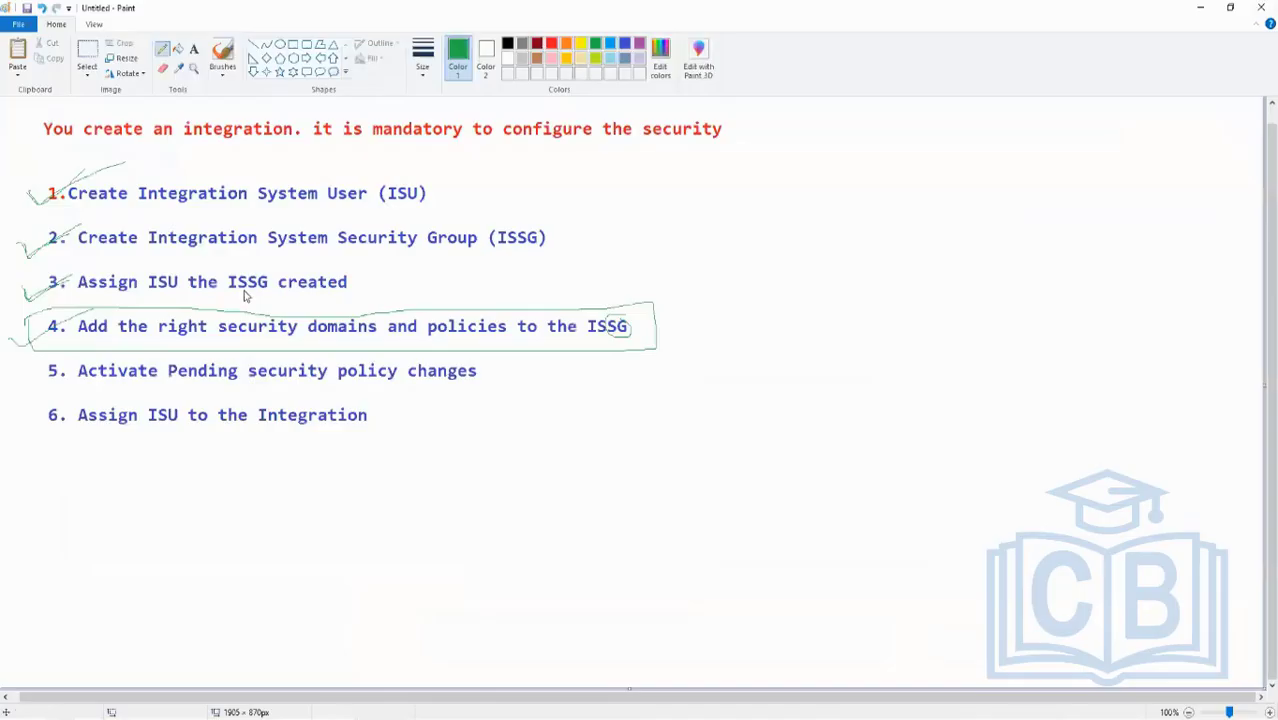
{"action": "mouse_move", "coordinate": [25, 371]}
{"action": "left_mouse_down"}
{"action": "mouse_move", "coordinate": [28, 382]}
{"action": "mouse_move", "coordinate": [100, 352]}
{"action": "left_mouse_up"}
{"action": "mouse_move", "coordinate": [408, 396]}
{"action": "left_mouse_down"}
{"action": "mouse_move", "coordinate": [94, 386]}
{"action": "mouse_move", "coordinate": [251, 451]}
{"action": "mouse_move", "coordinate": [428, 414]}
{"action": "mouse_move", "coordinate": [336, 386]}
{"action": "left_mouse_up"}
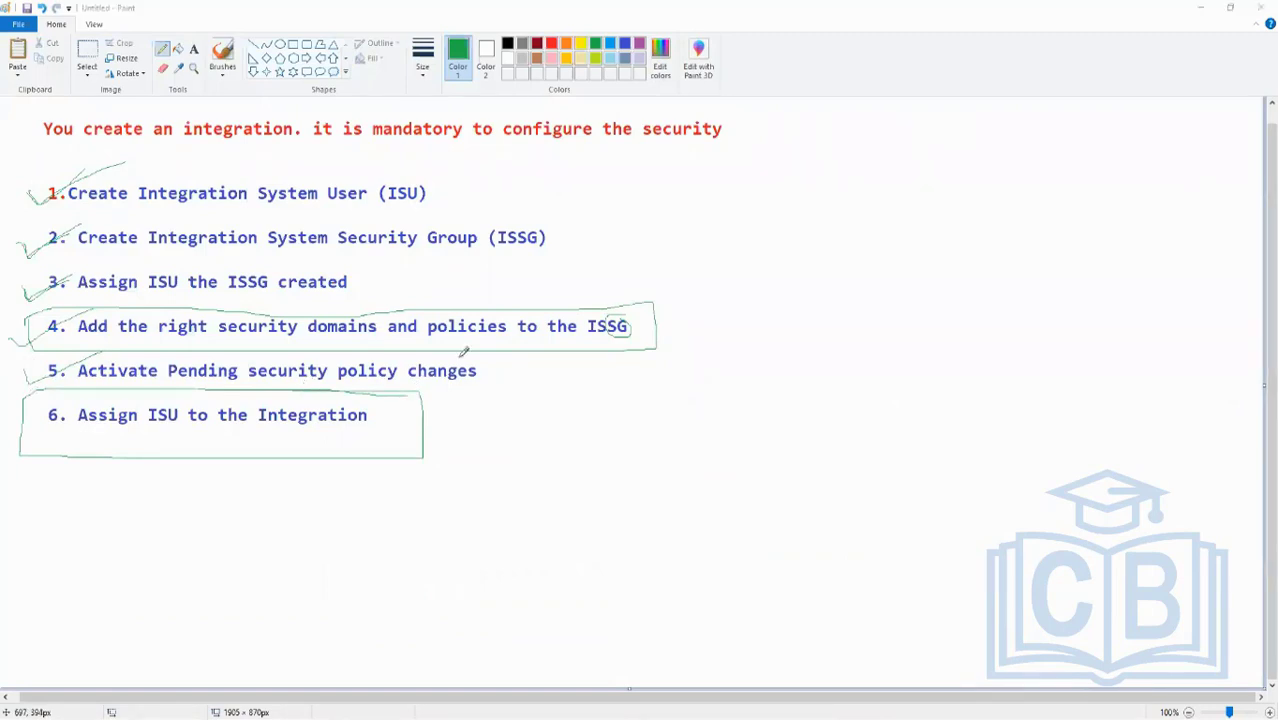
{"action": "key", "text": "alt+Tab"}
{"action": "left_click", "coordinate": [84, 10]}
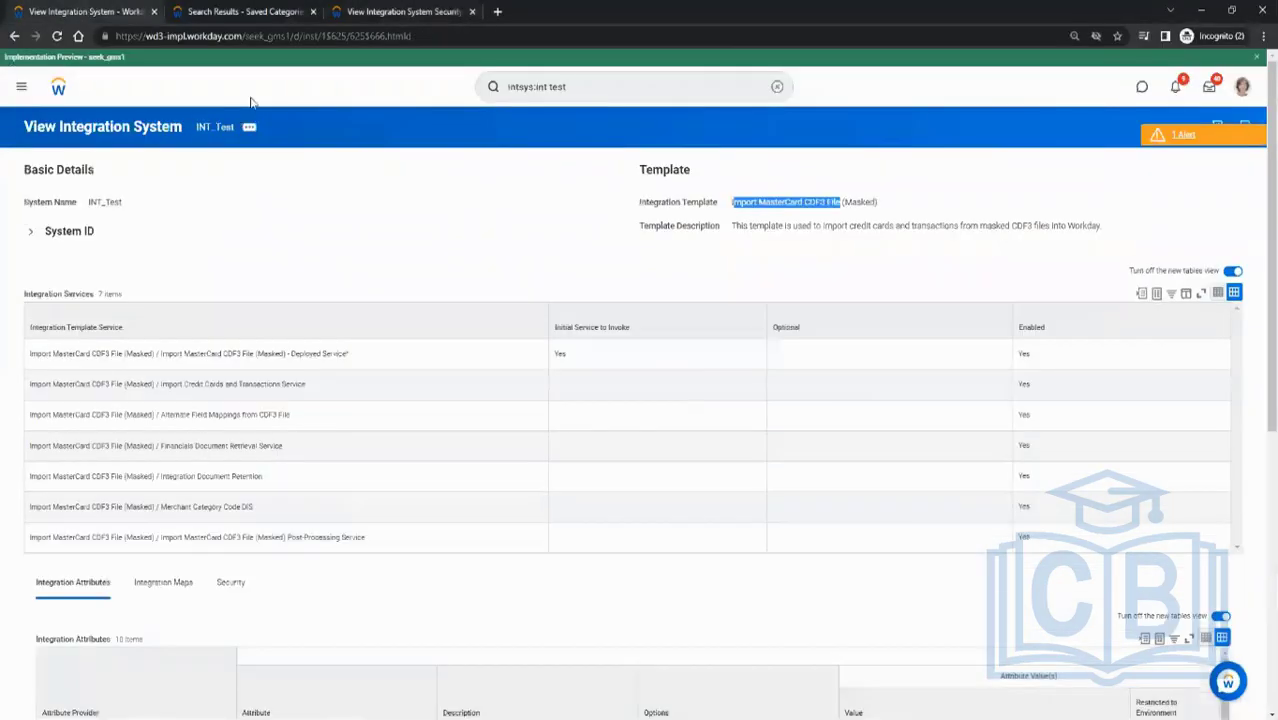
- Edit the INT_Test integration system's Workday Account and assign the ISU_Test integration system user to it
{"action": "left_click", "coordinate": [249, 127]}
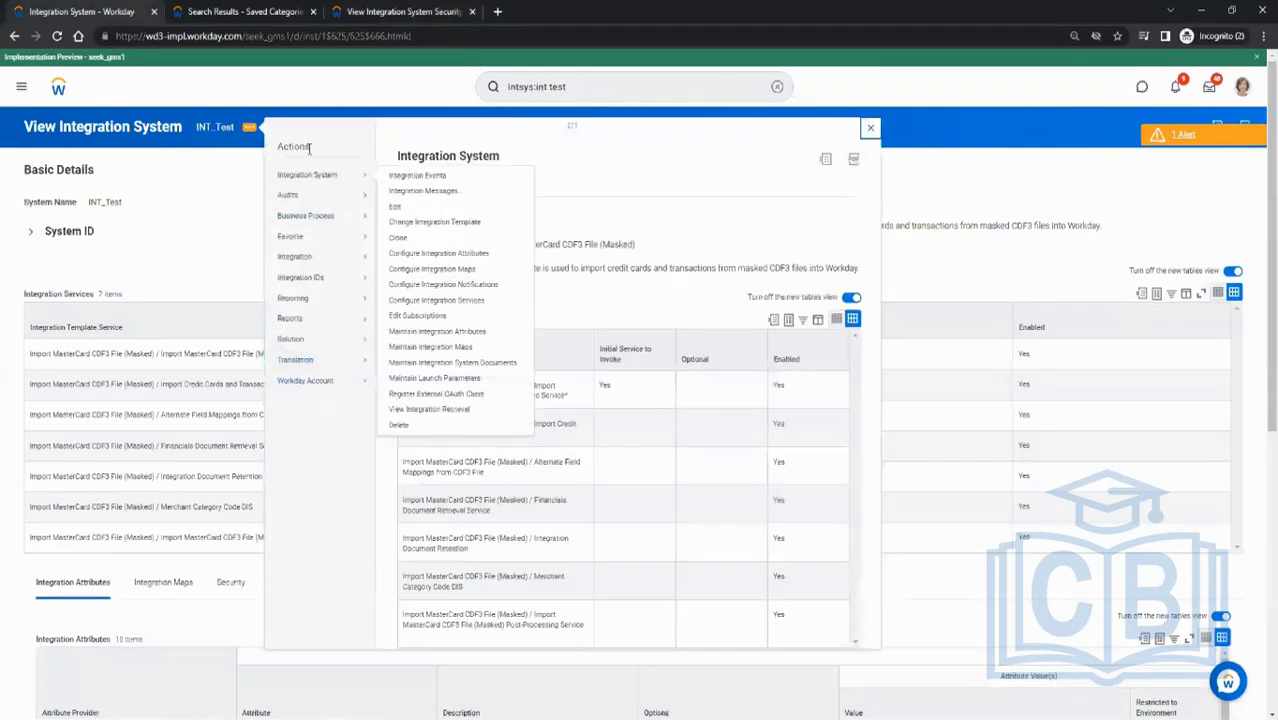
{"action": "mouse_move", "coordinate": [307, 368]}
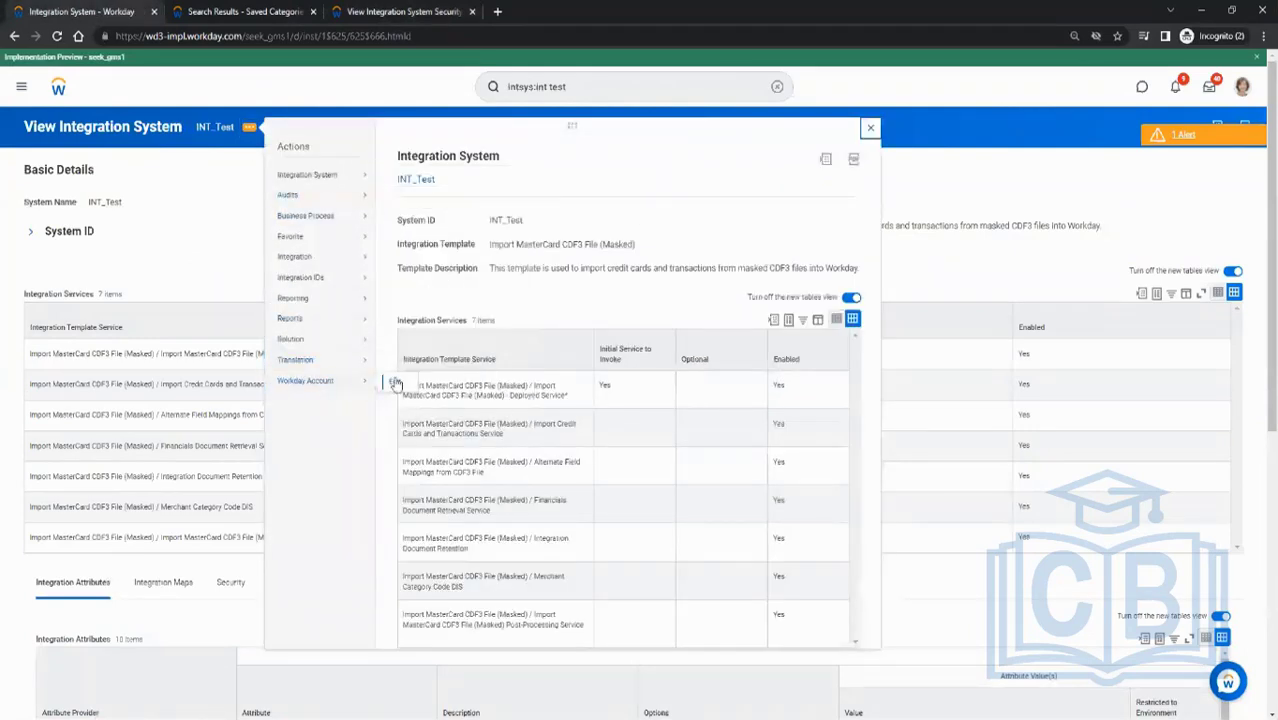
{"action": "left_click", "coordinate": [396, 382]}
{"action": "left_click", "coordinate": [157, 177]}
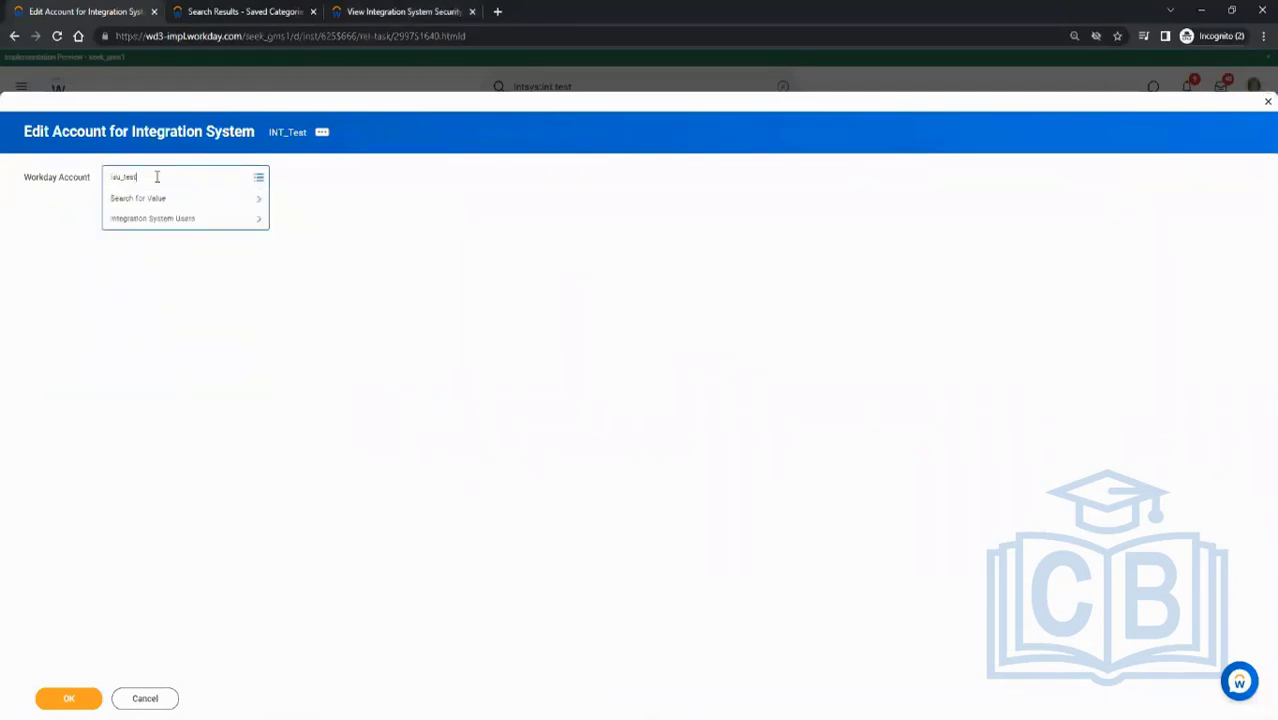
{"action": "key", "text": "Return"}
{"action": "left_click", "coordinate": [77, 693]}
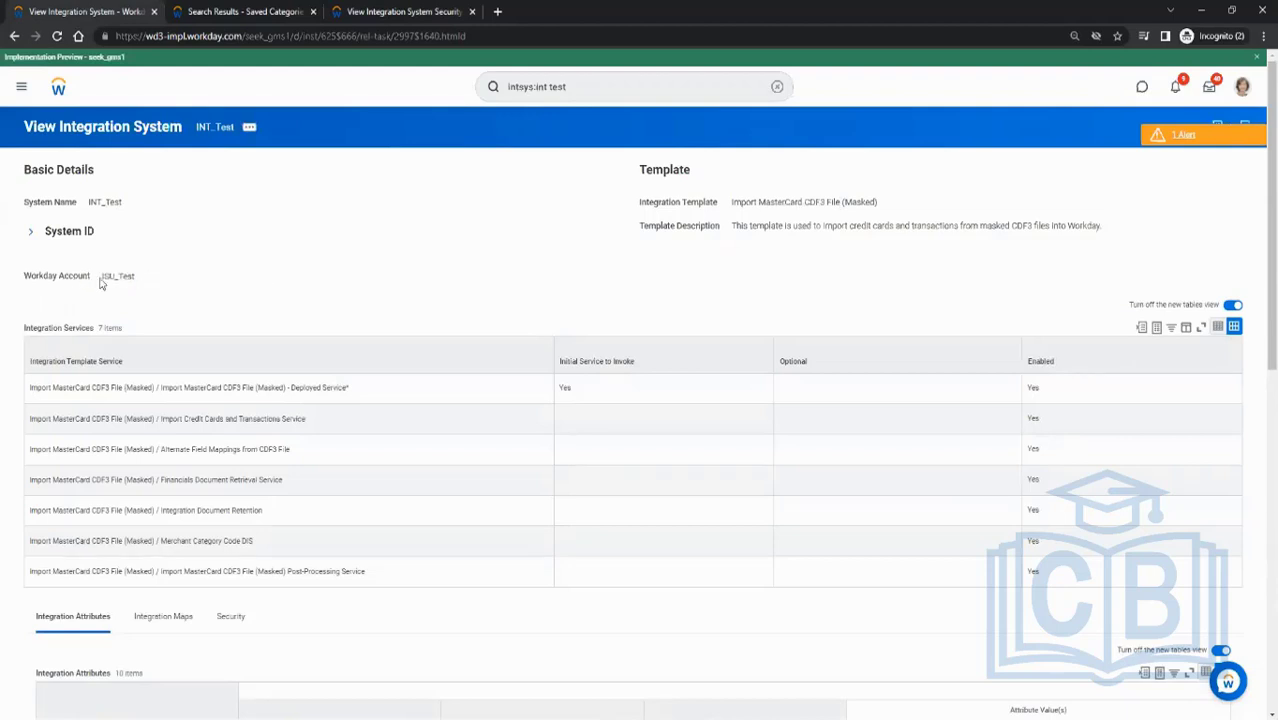
{"action": "left_click_drag", "start_coordinate": [103, 275], "coordinate": [138, 277]}
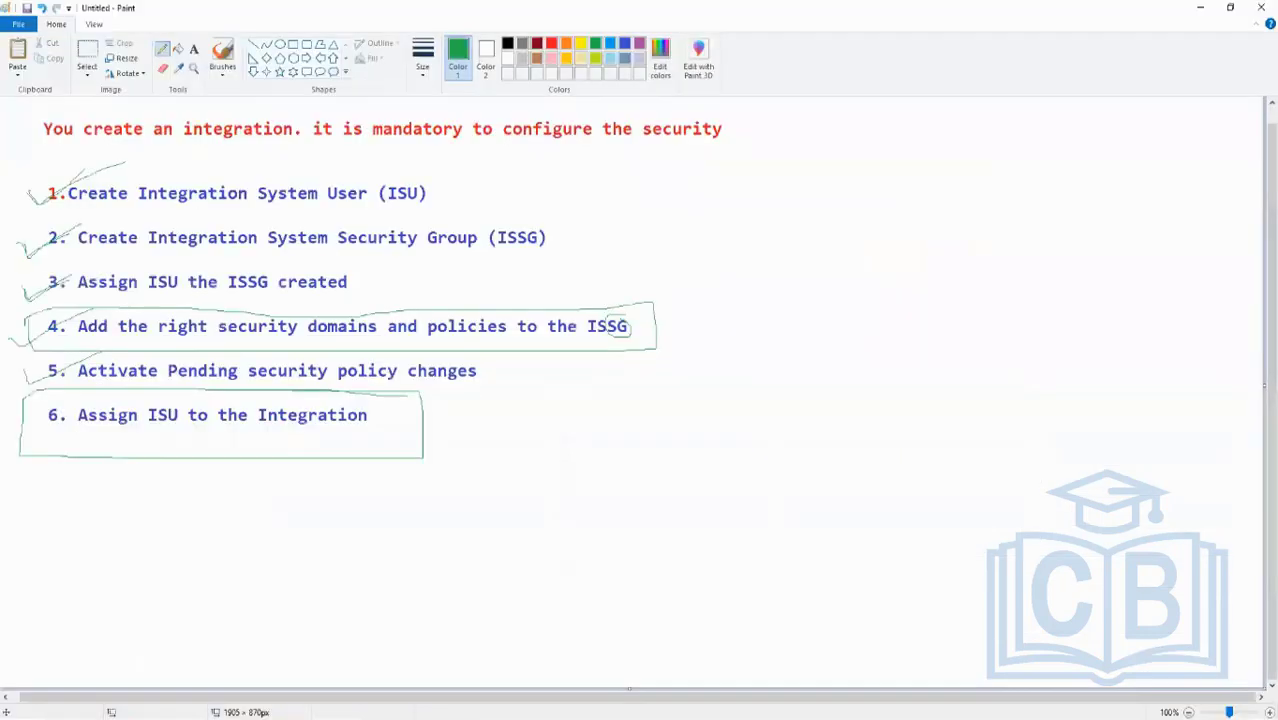
- Circle the whole six-item checklist in Paint and tick each item as completed
{"action": "mouse_move", "coordinate": [406, 506]}
{"action": "left_mouse_down"}
{"action": "mouse_move", "coordinate": [522, 492]}
{"action": "mouse_move", "coordinate": [550, 237]}
{"action": "mouse_move", "coordinate": [234, 142]}
{"action": "mouse_move", "coordinate": [44, 152]}
{"action": "mouse_move", "coordinate": [25, 421]}
{"action": "mouse_move", "coordinate": [494, 446]}
{"action": "mouse_move", "coordinate": [665, 320]}
{"action": "left_mouse_up"}
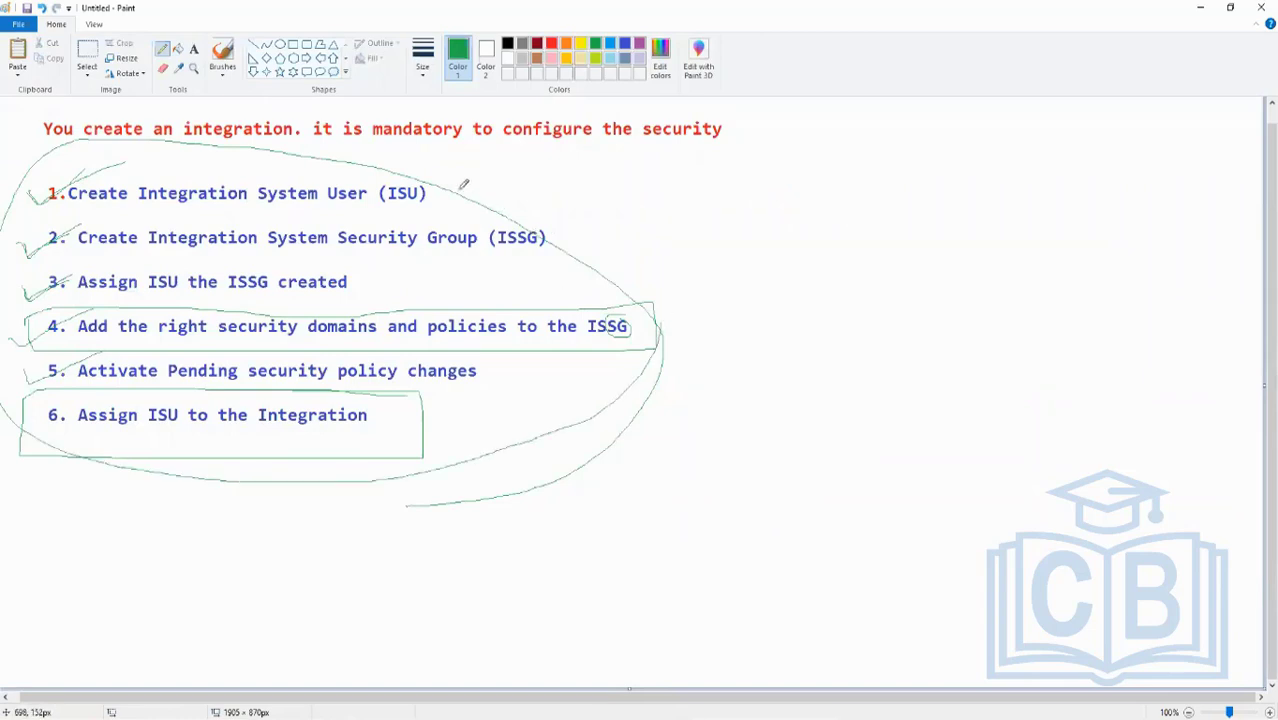
{"action": "left_click_drag", "start_coordinate": [460, 183], "coordinate": [528, 132]}
{"action": "left_click_drag", "start_coordinate": [565, 238], "coordinate": [680, 176]}
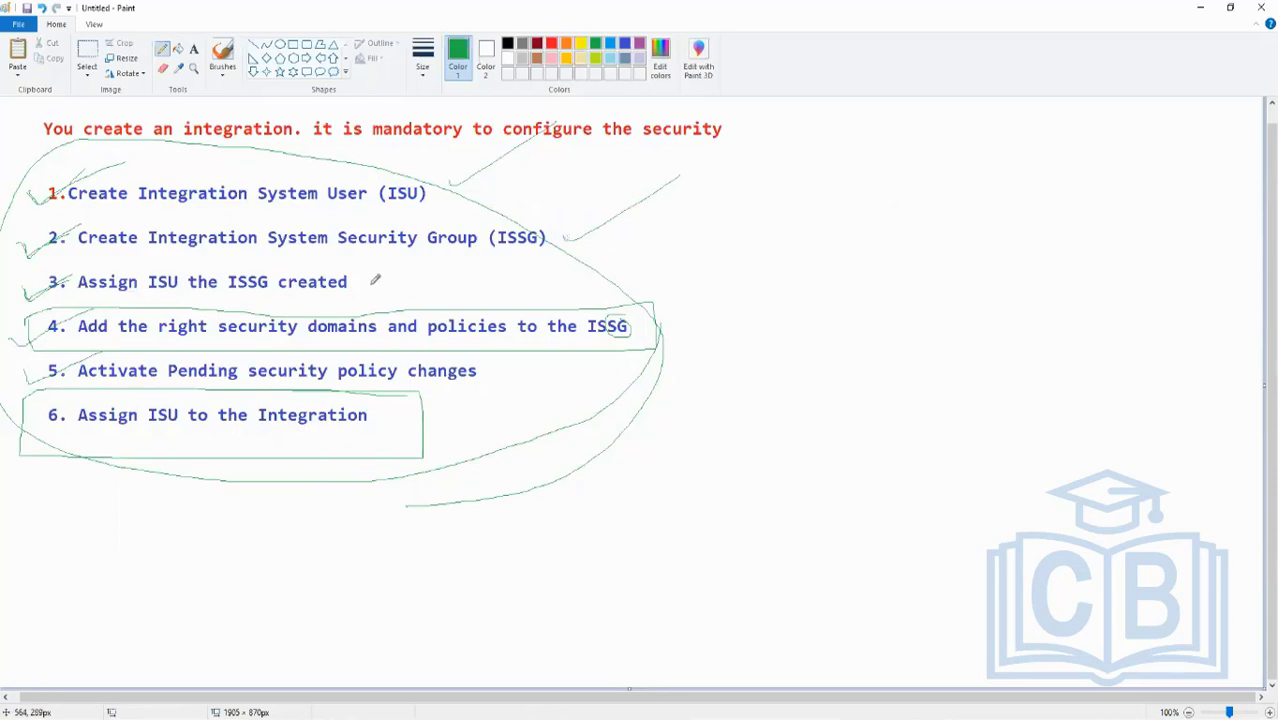
{"action": "left_click_drag", "start_coordinate": [371, 284], "coordinate": [459, 250]}
{"action": "left_click_drag", "start_coordinate": [677, 320], "coordinate": [711, 302]}
{"action": "left_click_drag", "start_coordinate": [524, 372], "coordinate": [560, 357]}
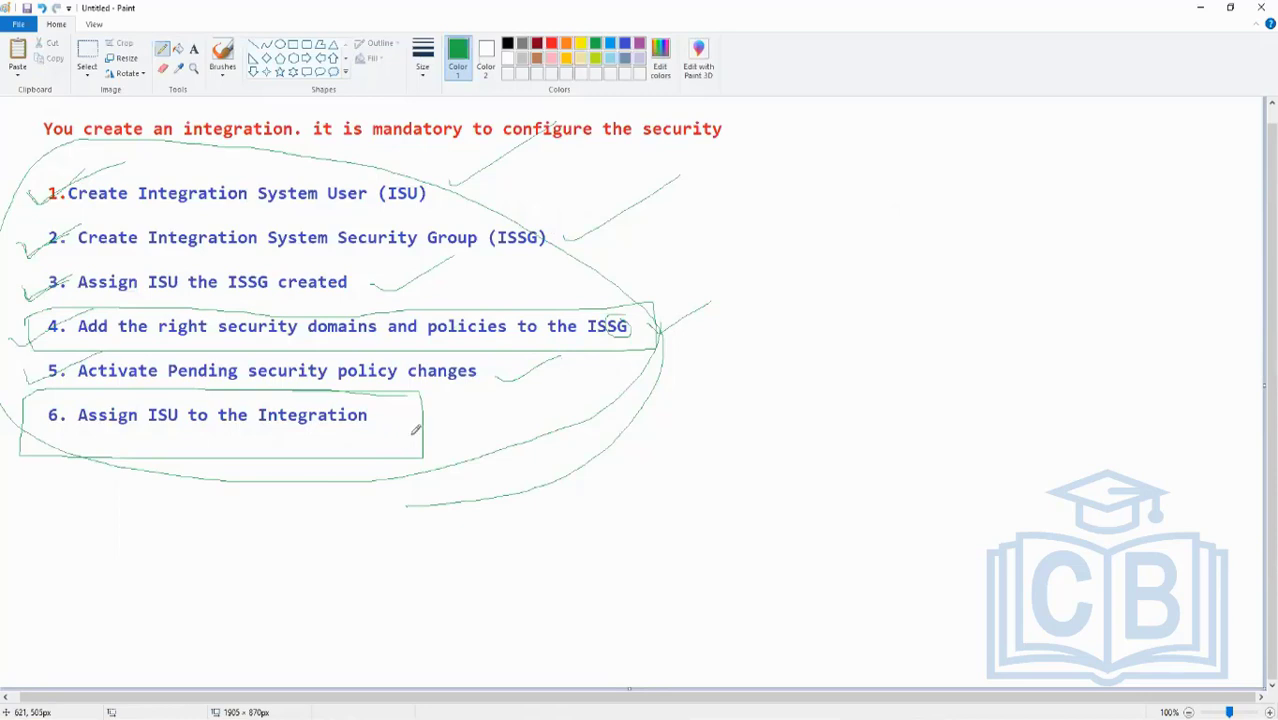
{"action": "left_click_drag", "start_coordinate": [441, 437], "coordinate": [518, 404]}
- Open the Workday Integration Security PDF and review its security domains table and the sections on creating the ISU and ISSG
{"action": "left_click", "coordinate": [200, 718]}
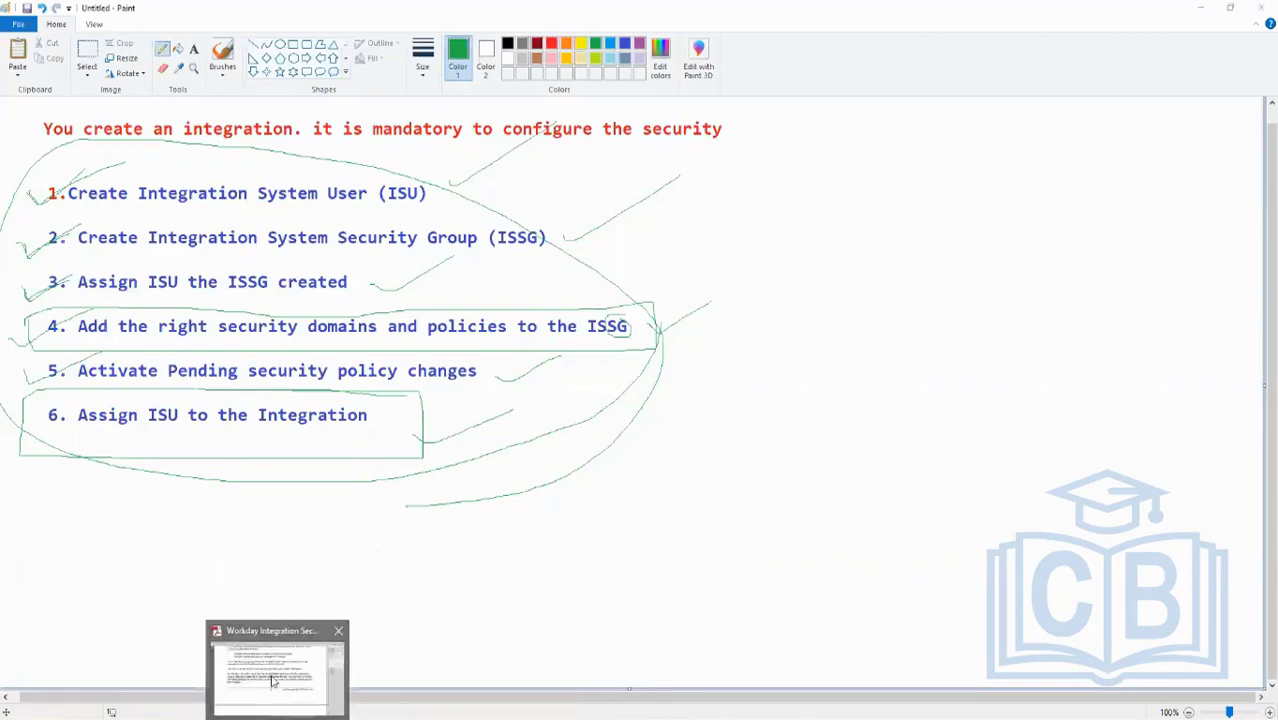
{"action": "left_click", "coordinate": [279, 700]}
{"action": "scroll", "coordinate": [490, 289], "scroll_direction": "up", "scroll_amount": 10}
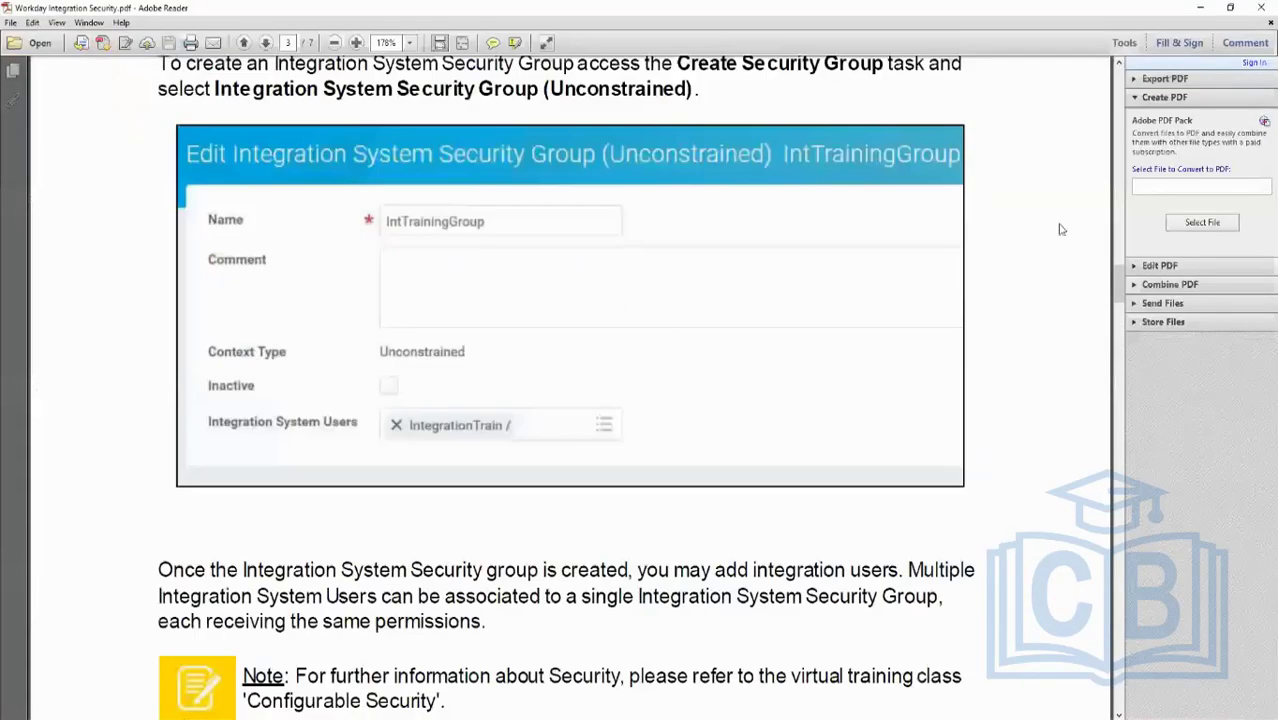
{"action": "left_click_drag", "start_coordinate": [1120, 284], "coordinate": [1126, 62]}
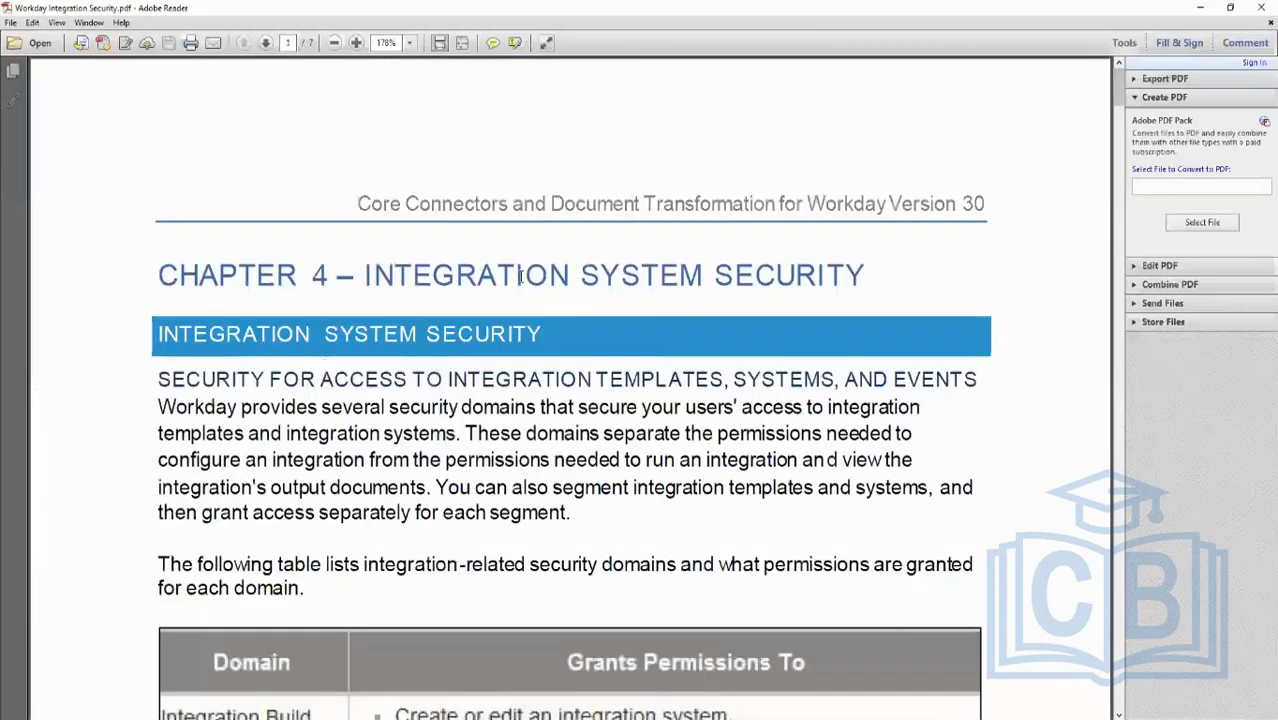
{"action": "scroll", "coordinate": [727, 373], "scroll_direction": "down", "scroll_amount": 10}
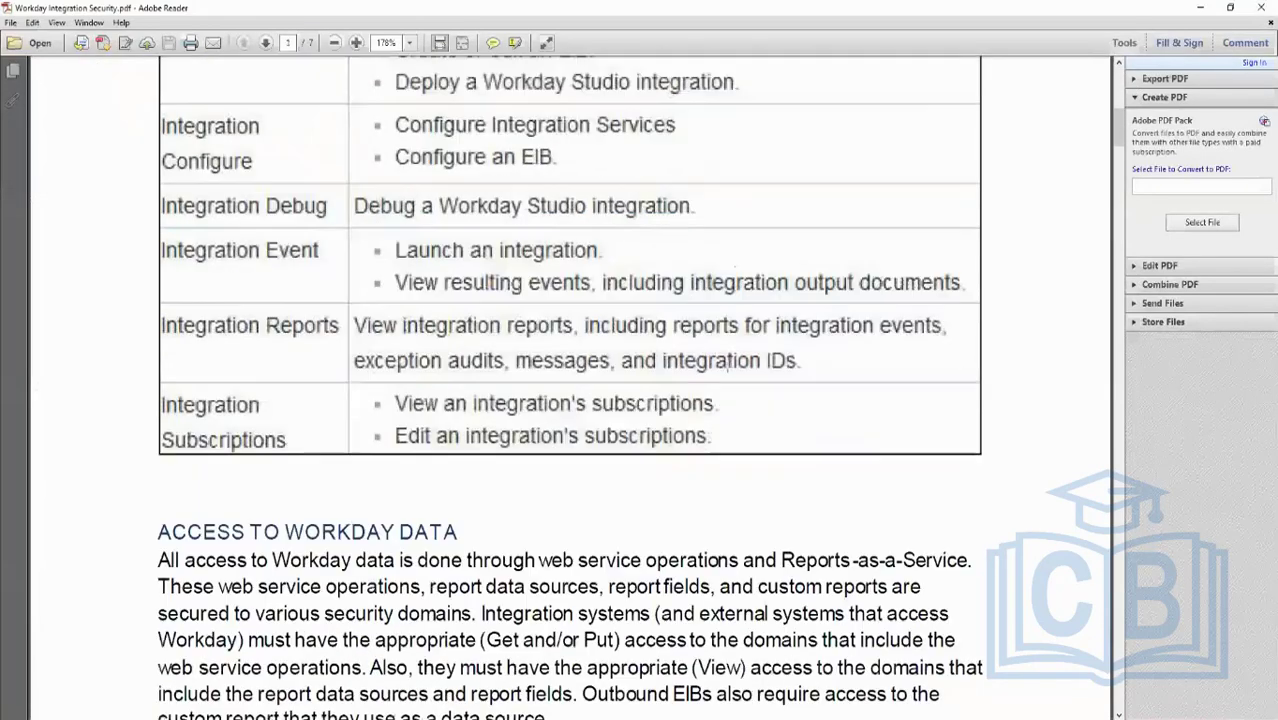
{"action": "scroll", "coordinate": [727, 373], "scroll_direction": "up", "scroll_amount": 4}
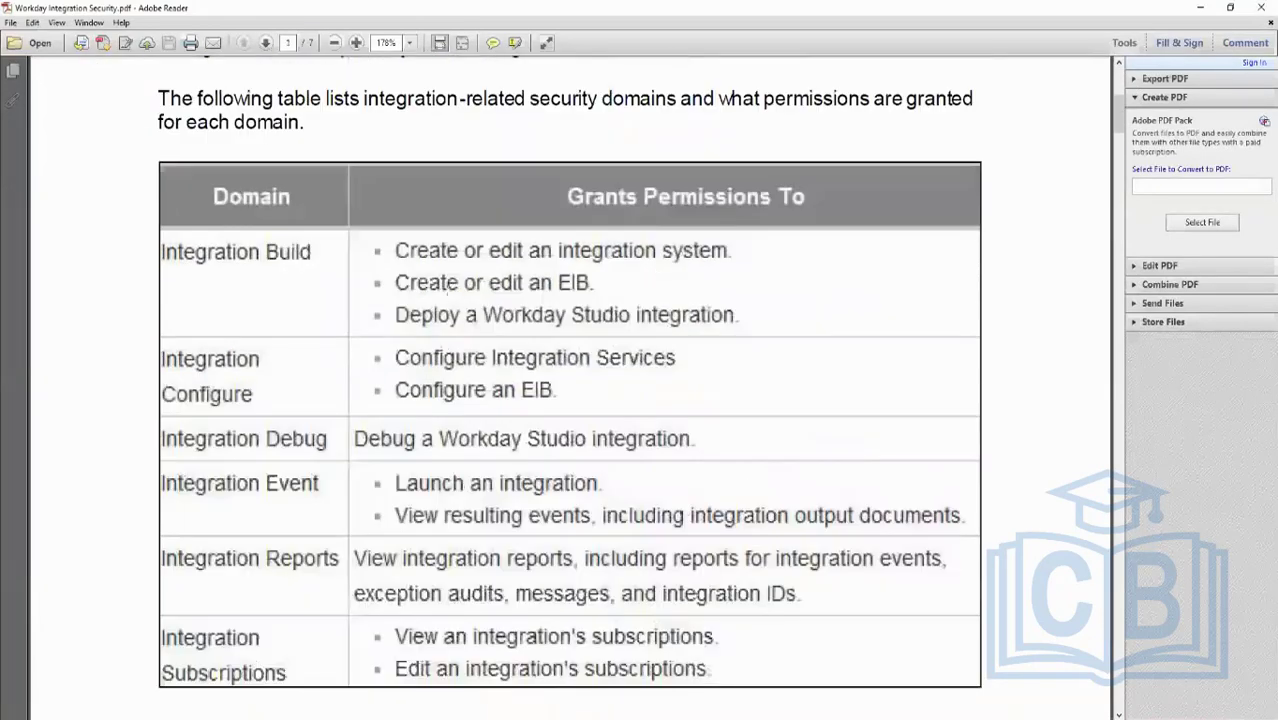
{"action": "scroll", "coordinate": [724, 291], "scroll_direction": "down", "scroll_amount": 13}
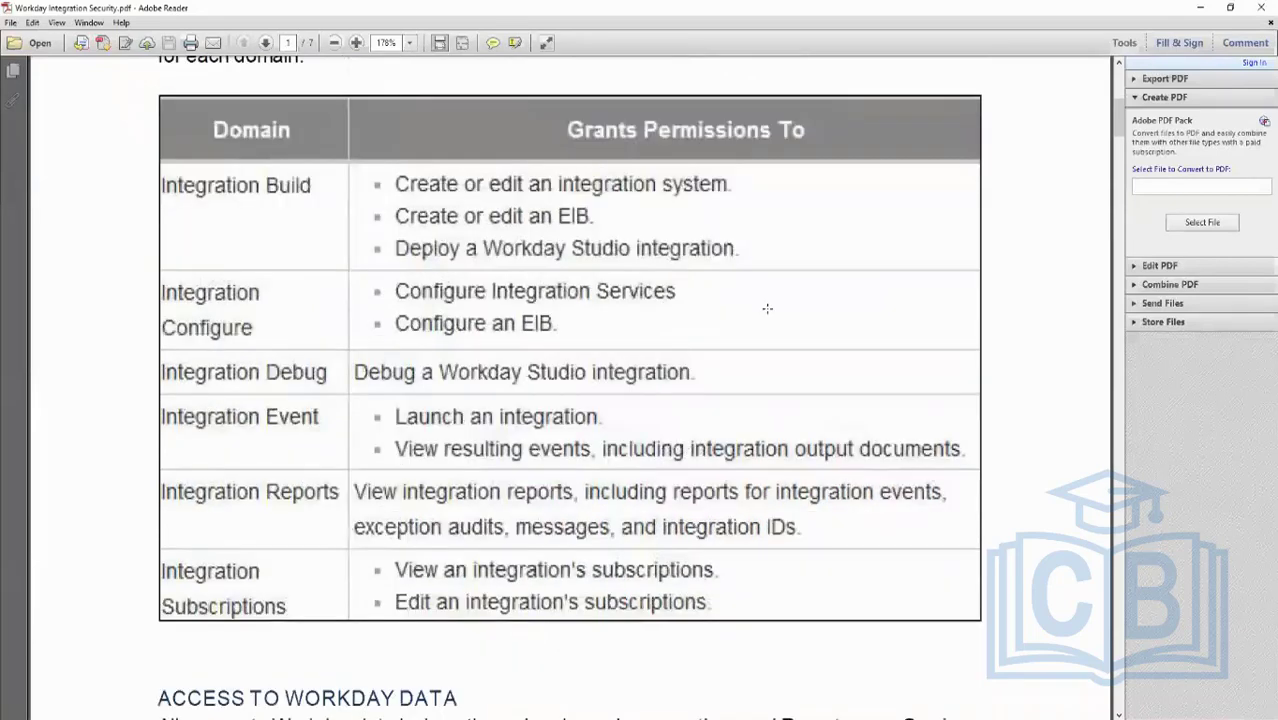
{"action": "scroll", "coordinate": [738, 308], "scroll_direction": "down", "scroll_amount": 6}
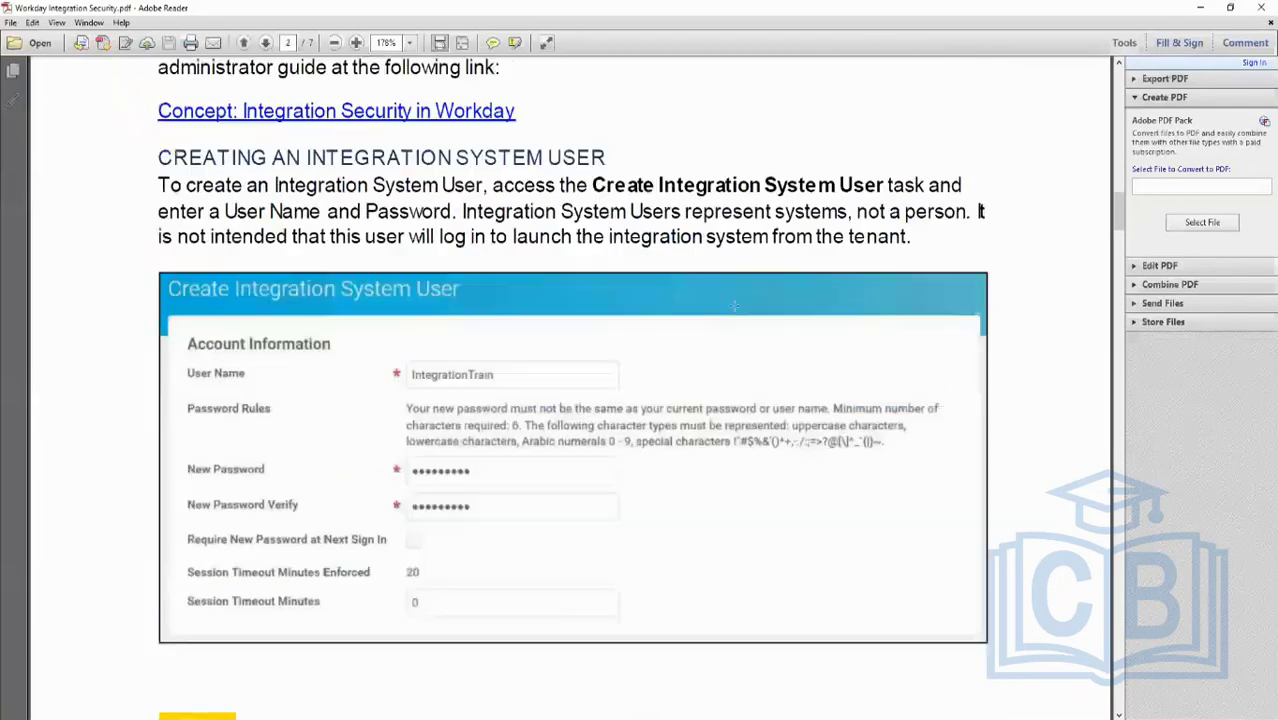
{"action": "left_click_drag", "start_coordinate": [157, 157], "coordinate": [288, 357]}
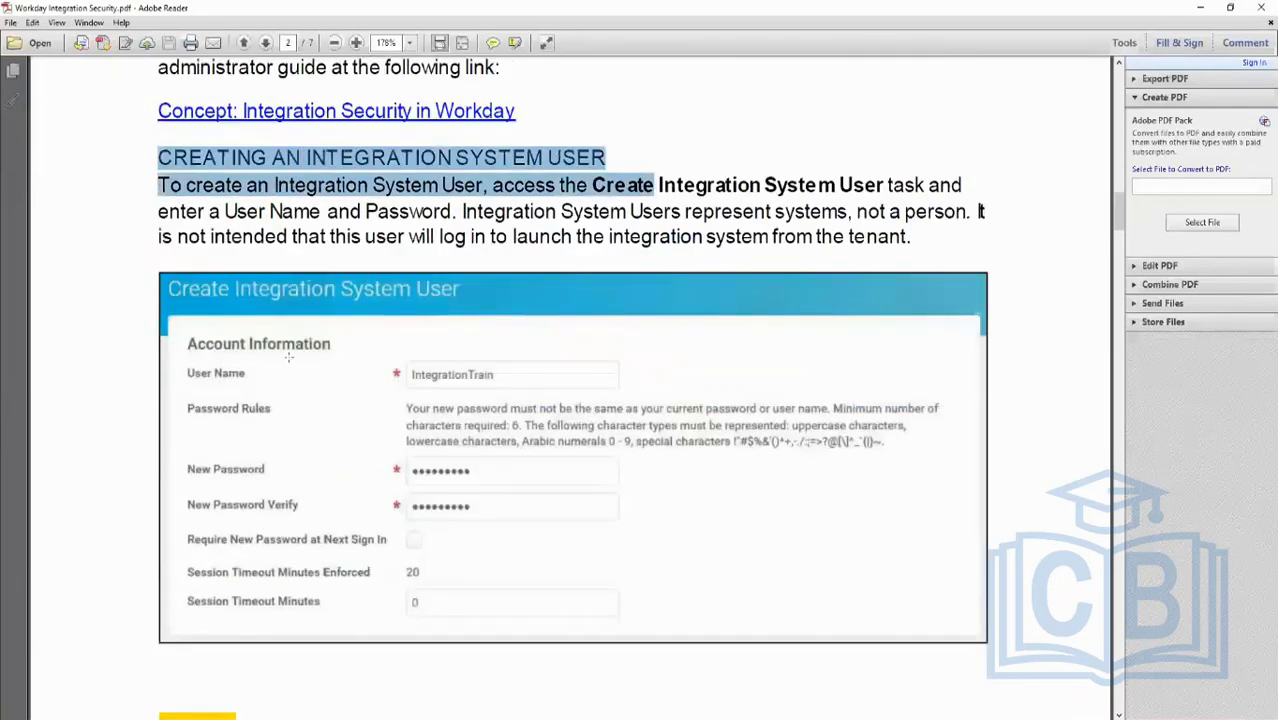
{"action": "scroll", "coordinate": [447, 445], "scroll_direction": "down", "scroll_amount": 13}
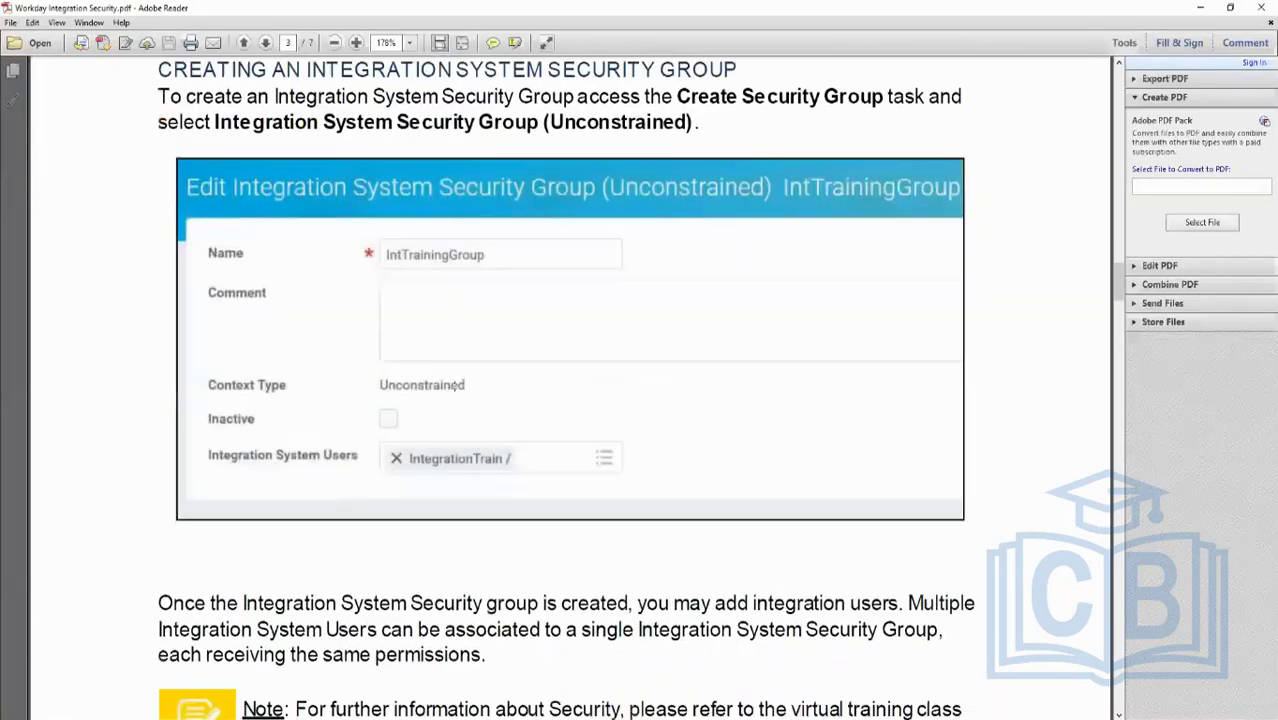
{"action": "scroll", "coordinate": [383, 309], "scroll_direction": "up", "scroll_amount": 2}
{"action": "left_click_drag", "start_coordinate": [248, 240], "coordinate": [682, 270]}
{"action": "scroll", "coordinate": [587, 417], "scroll_direction": "down", "scroll_amount": 4}
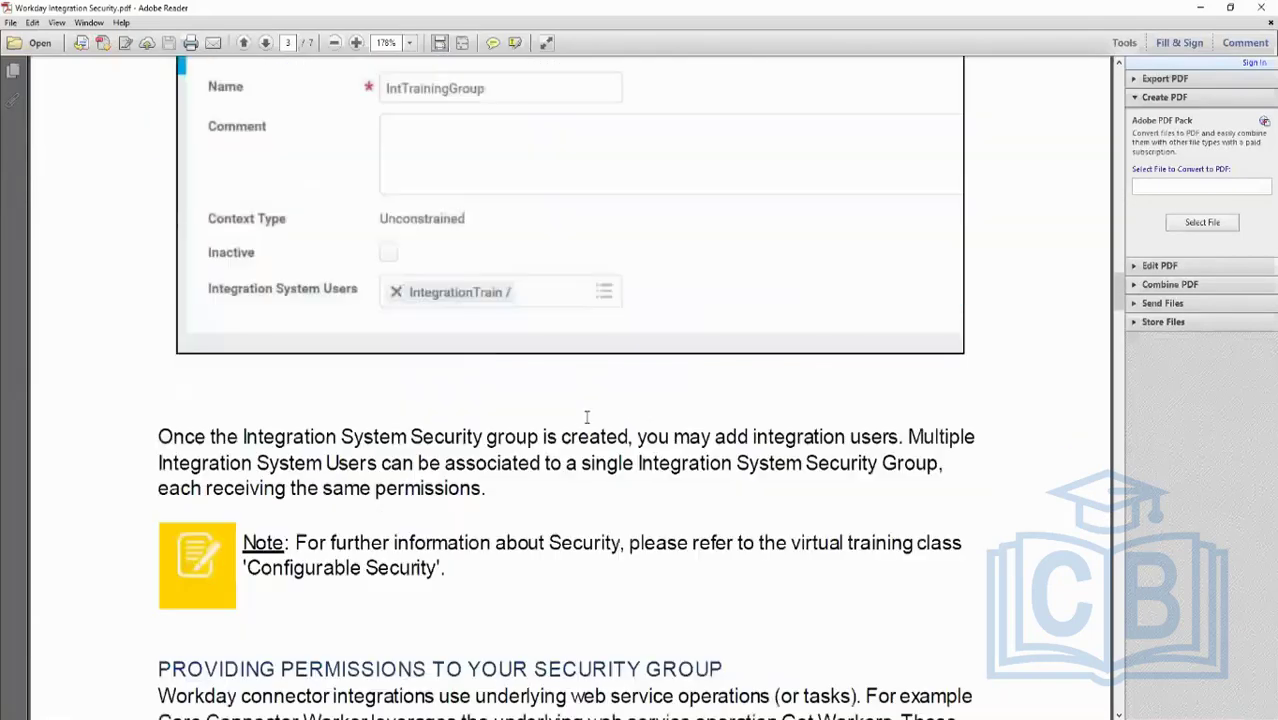
{"action": "scroll", "coordinate": [669, 486], "scroll_direction": "down", "scroll_amount": 8}
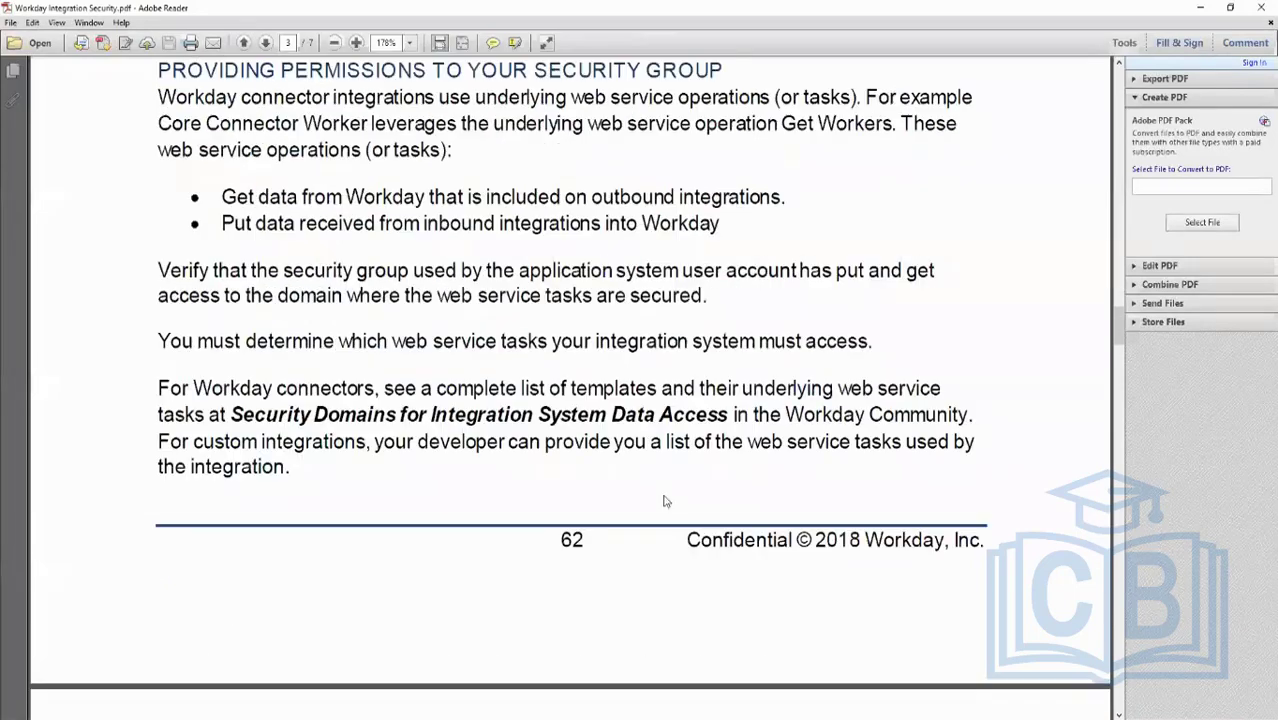
- Review the PDF sections on providing permissions, activating pending security policy changes and associating the integration system user
{"action": "scroll", "coordinate": [665, 492], "scroll_direction": "up", "scroll_amount": 2}
{"action": "left_click_drag", "start_coordinate": [437, 198], "coordinate": [722, 205]}
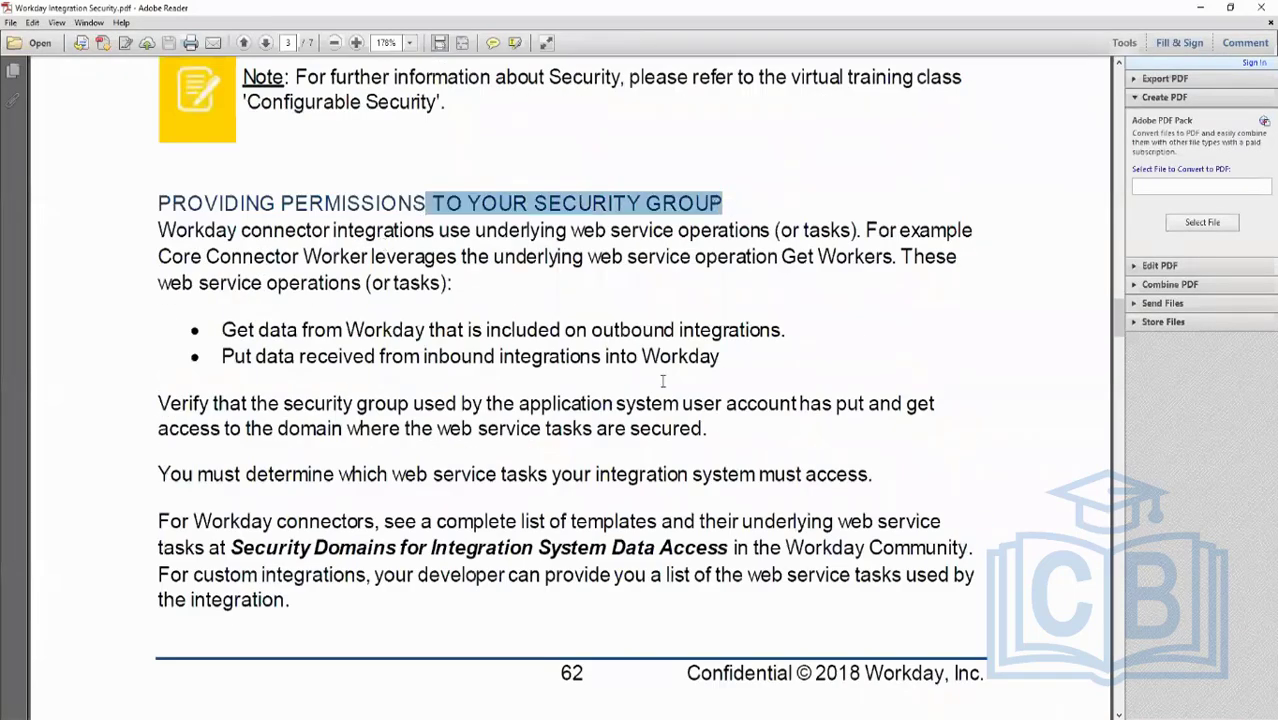
{"action": "scroll", "coordinate": [660, 378], "scroll_direction": "down", "scroll_amount": 11}
{"action": "scroll", "coordinate": [656, 378], "scroll_direction": "down", "scroll_amount": 15}
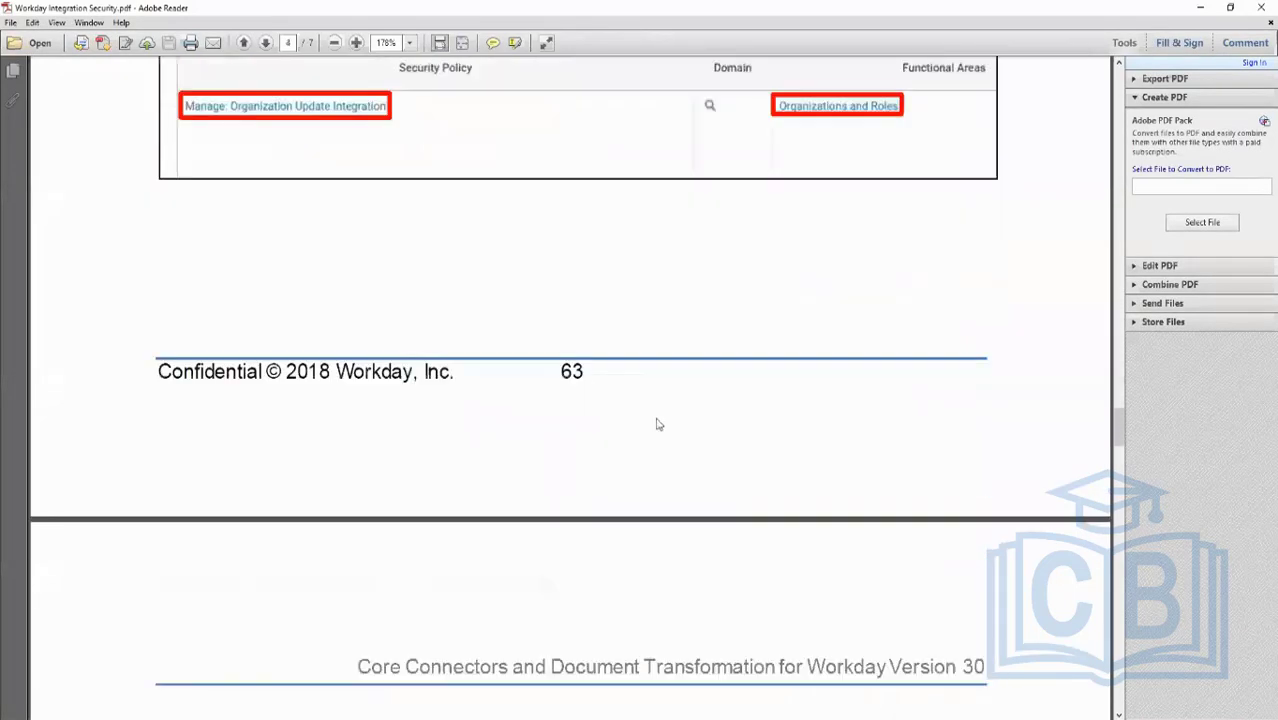
{"action": "scroll", "coordinate": [676, 410], "scroll_direction": "down", "scroll_amount": 15}
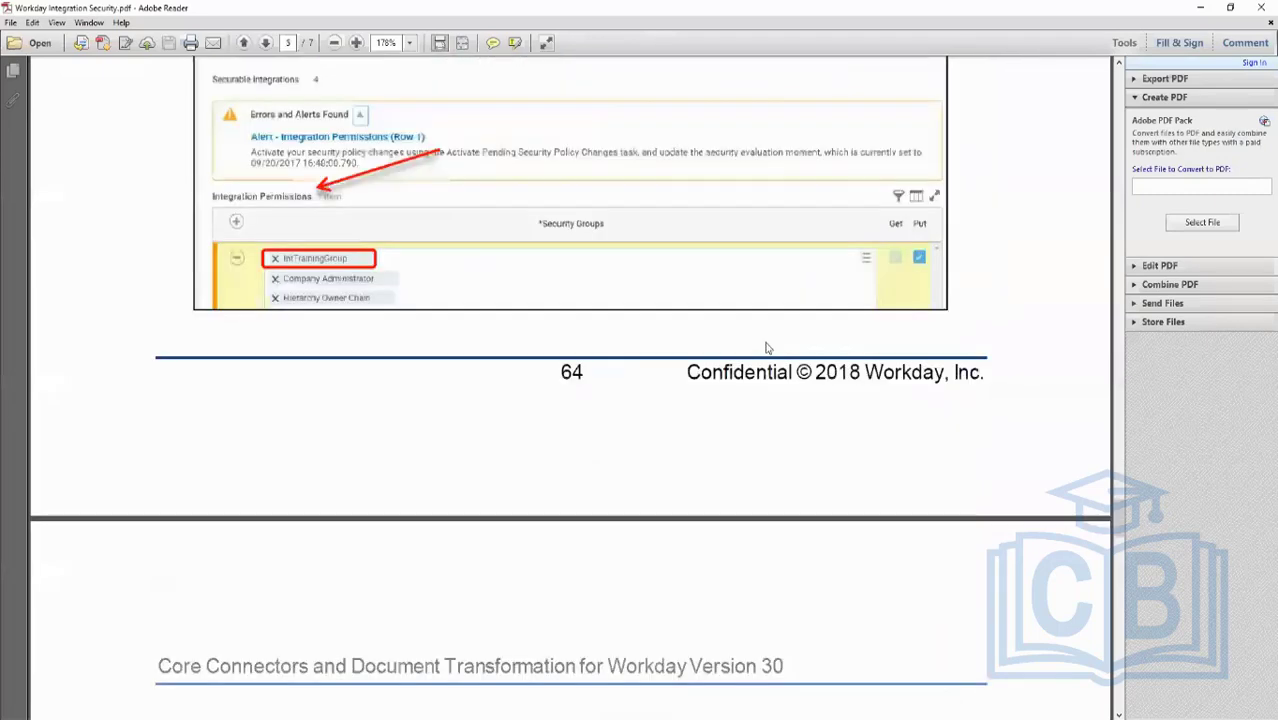
{"action": "scroll", "coordinate": [768, 352], "scroll_direction": "down", "scroll_amount": 3}
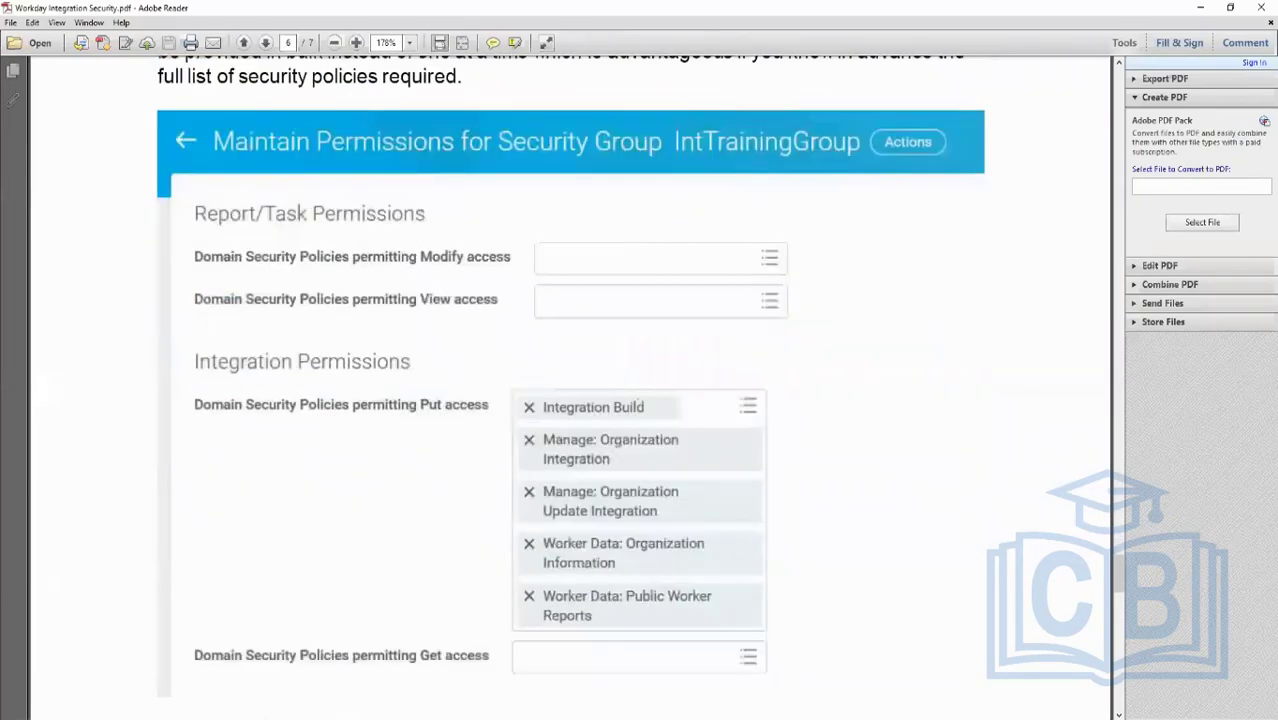
{"action": "scroll", "coordinate": [657, 490], "scroll_direction": "down", "scroll_amount": 1}
{"action": "scroll", "coordinate": [741, 279], "scroll_direction": "down", "scroll_amount": 9}
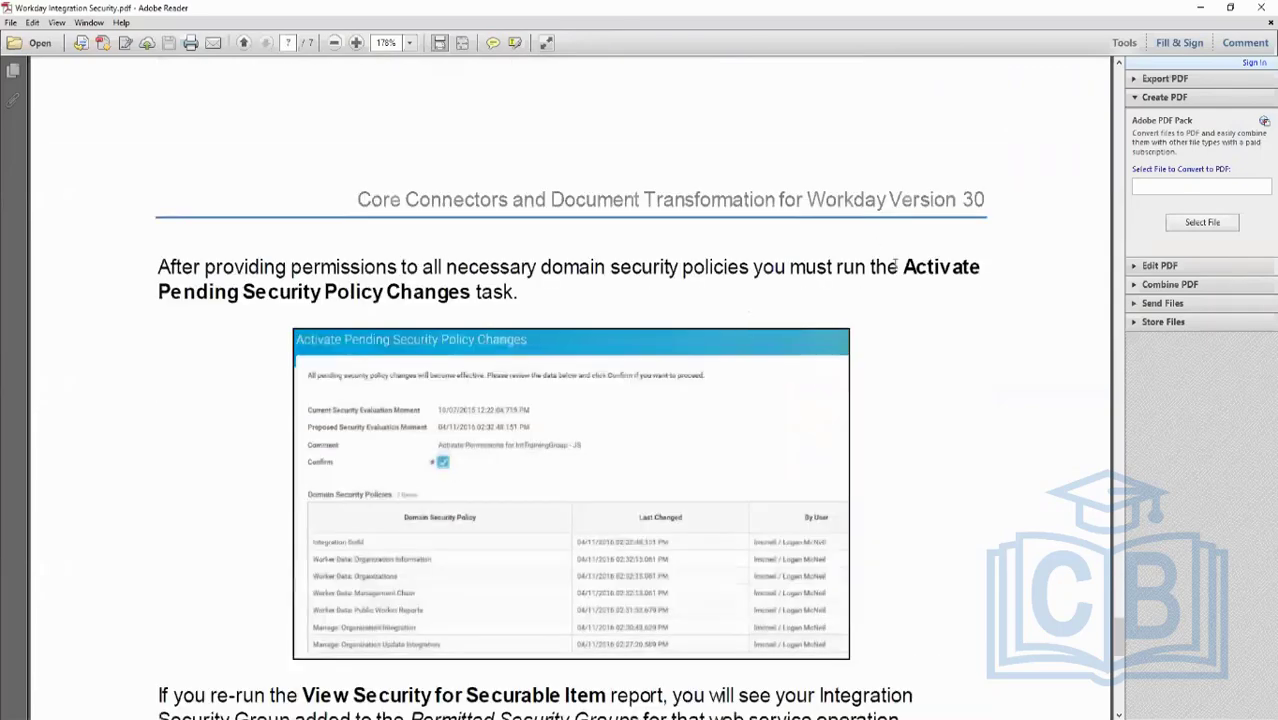
{"action": "left_click_drag", "start_coordinate": [897, 265], "coordinate": [932, 305]}
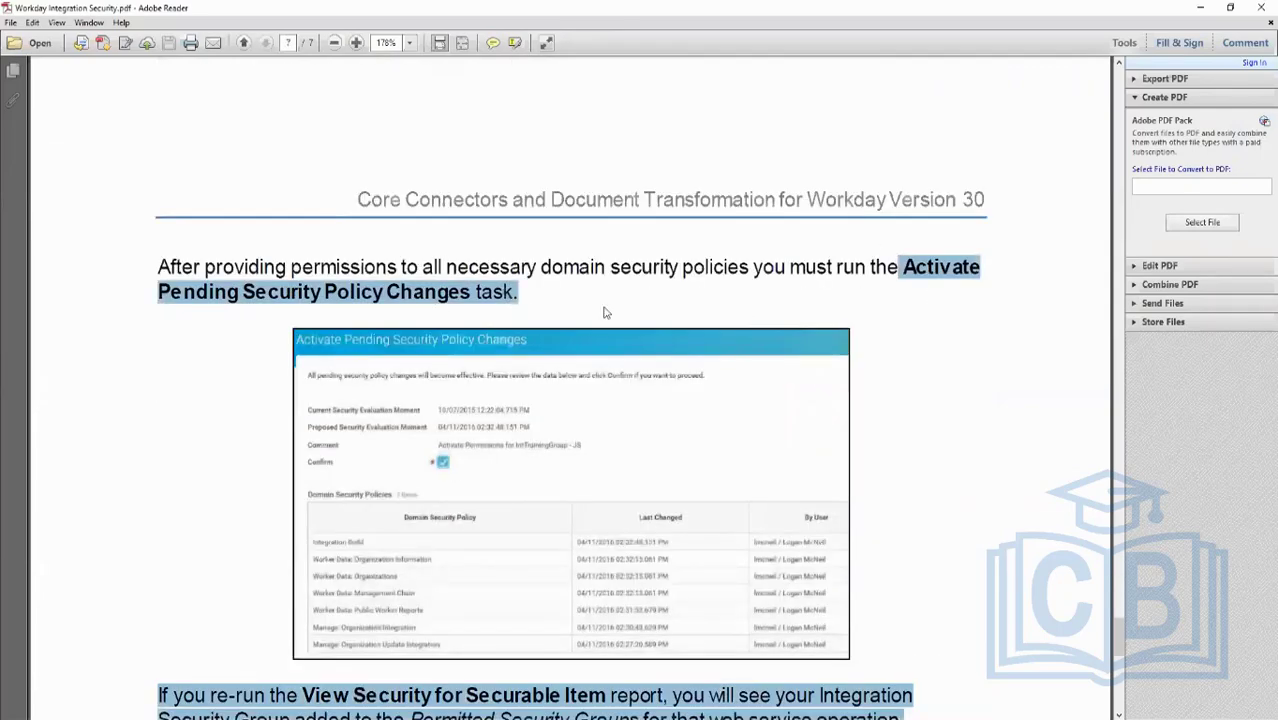
{"action": "scroll", "coordinate": [604, 313], "scroll_direction": "down", "scroll_amount": 5}
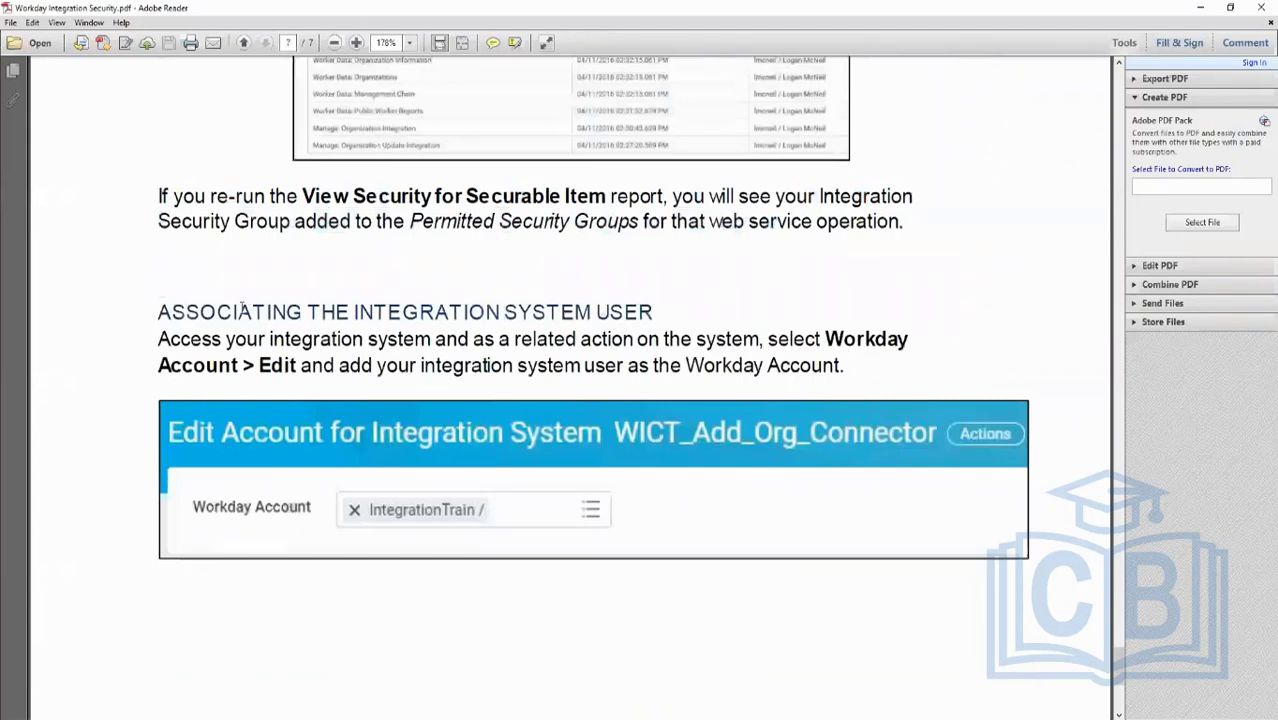
{"action": "left_click_drag", "start_coordinate": [157, 311], "coordinate": [652, 314]}
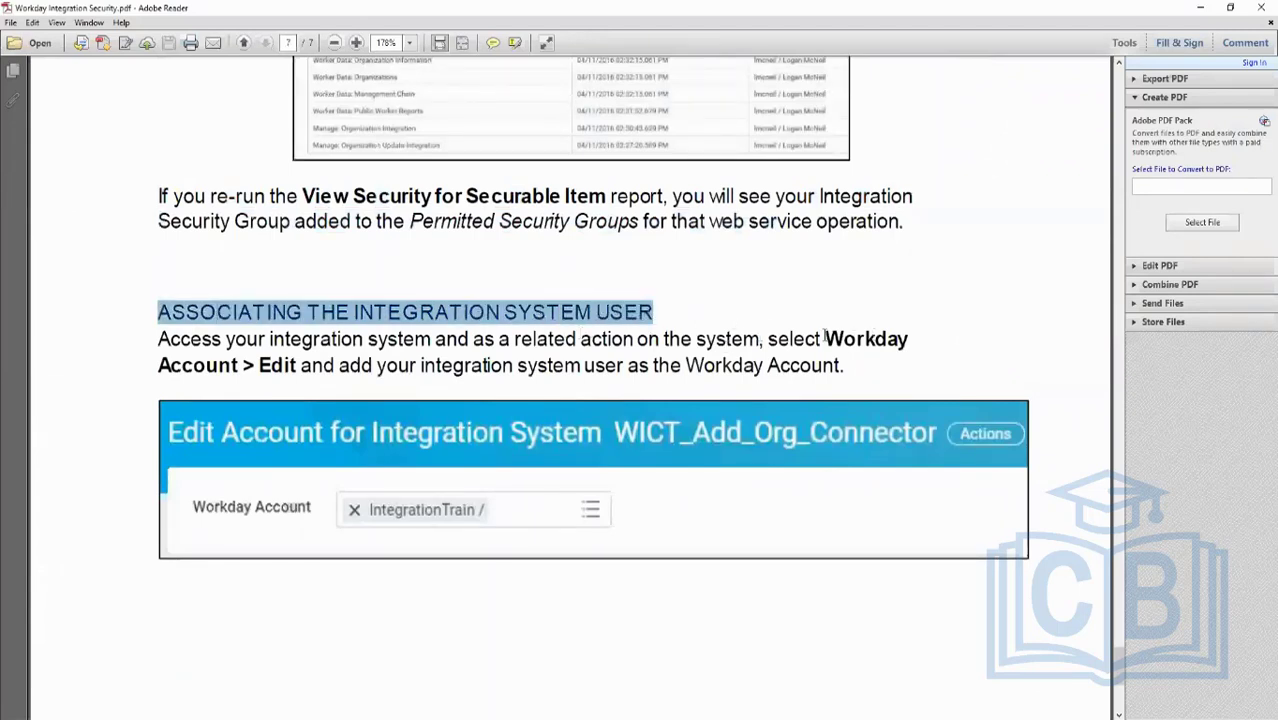
{"action": "left_click_drag", "start_coordinate": [234, 339], "coordinate": [580, 366]}
{"action": "scroll", "coordinate": [533, 372], "scroll_direction": "down", "scroll_amount": 3}
{"action": "scroll", "coordinate": [485, 357], "scroll_direction": "down", "scroll_amount": 5}
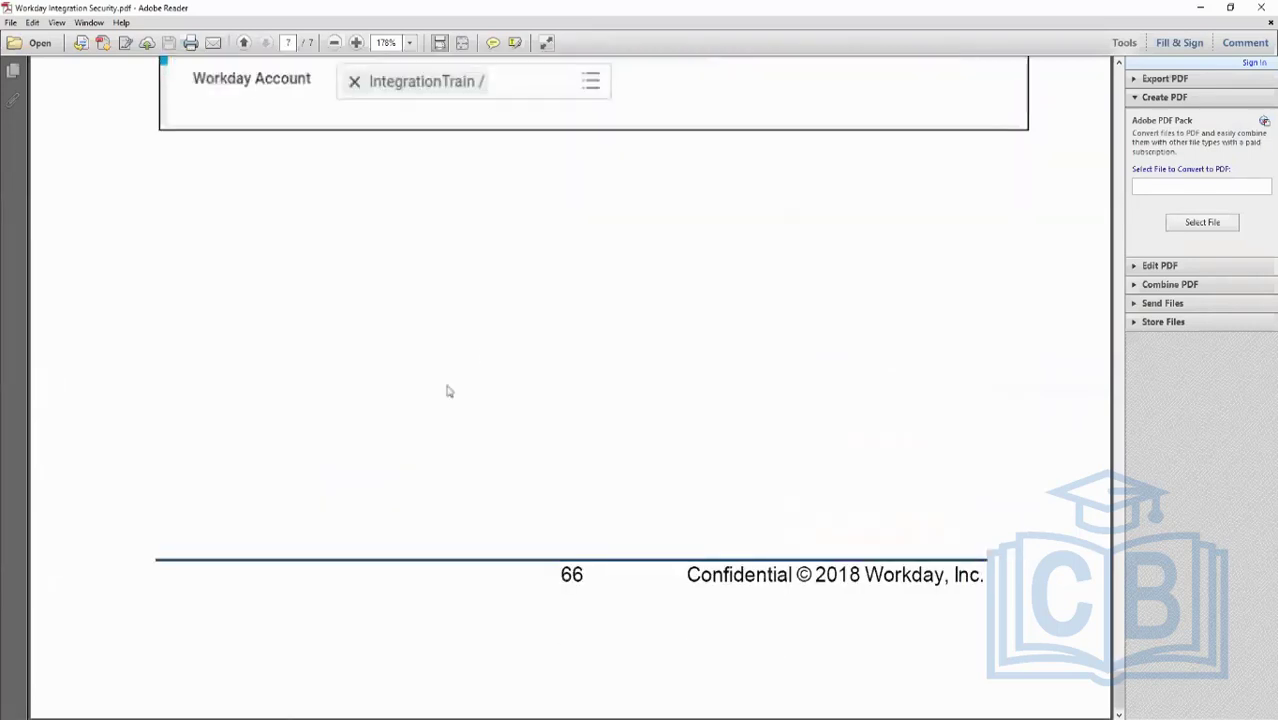
{"action": "scroll", "coordinate": [446, 384], "scroll_direction": "up", "scroll_amount": 10}
{"action": "scroll", "coordinate": [446, 384], "scroll_direction": "up", "scroll_amount": 20}
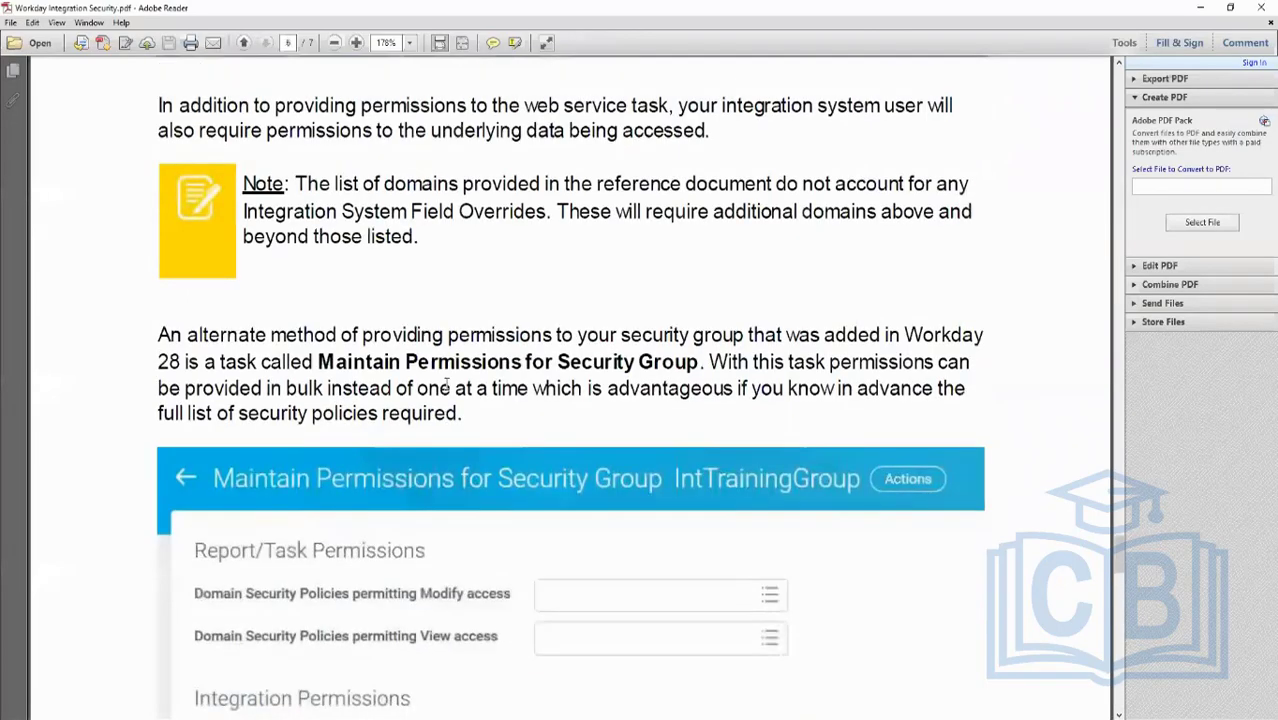
{"action": "scroll", "coordinate": [446, 384], "scroll_direction": "up", "scroll_amount": 20}
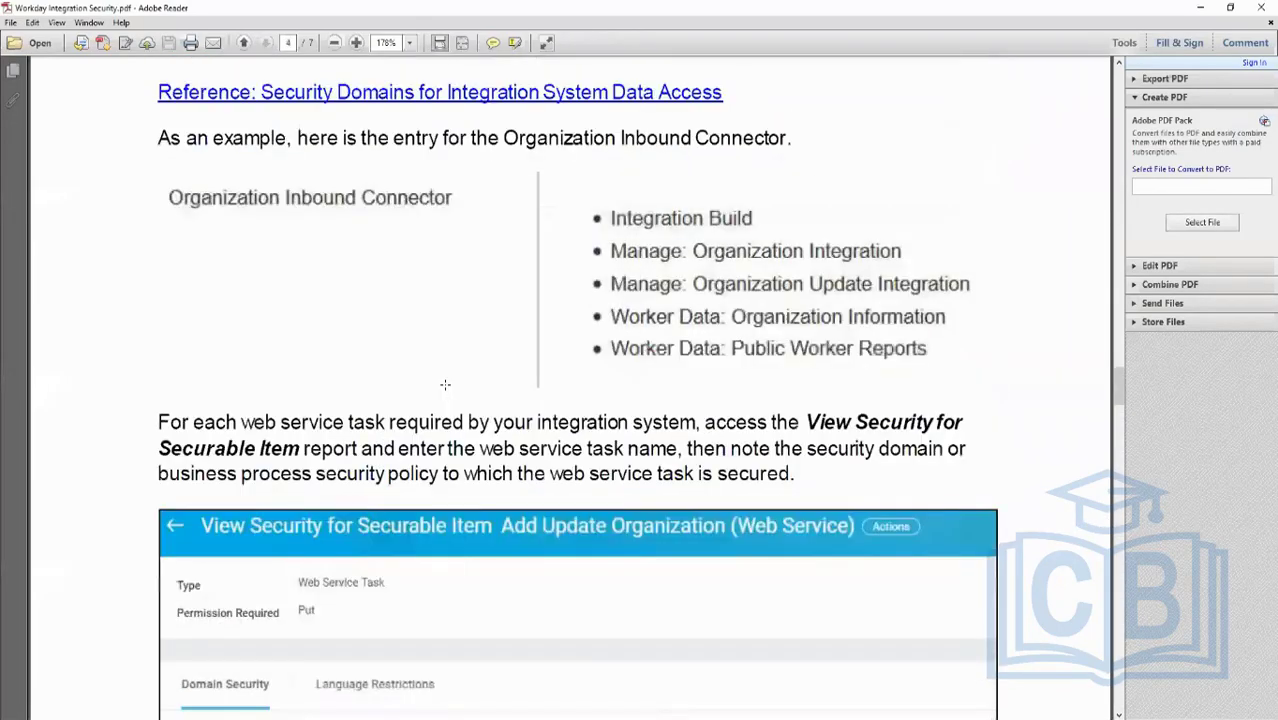
{"action": "scroll", "coordinate": [446, 388], "scroll_direction": "up", "scroll_amount": 20}
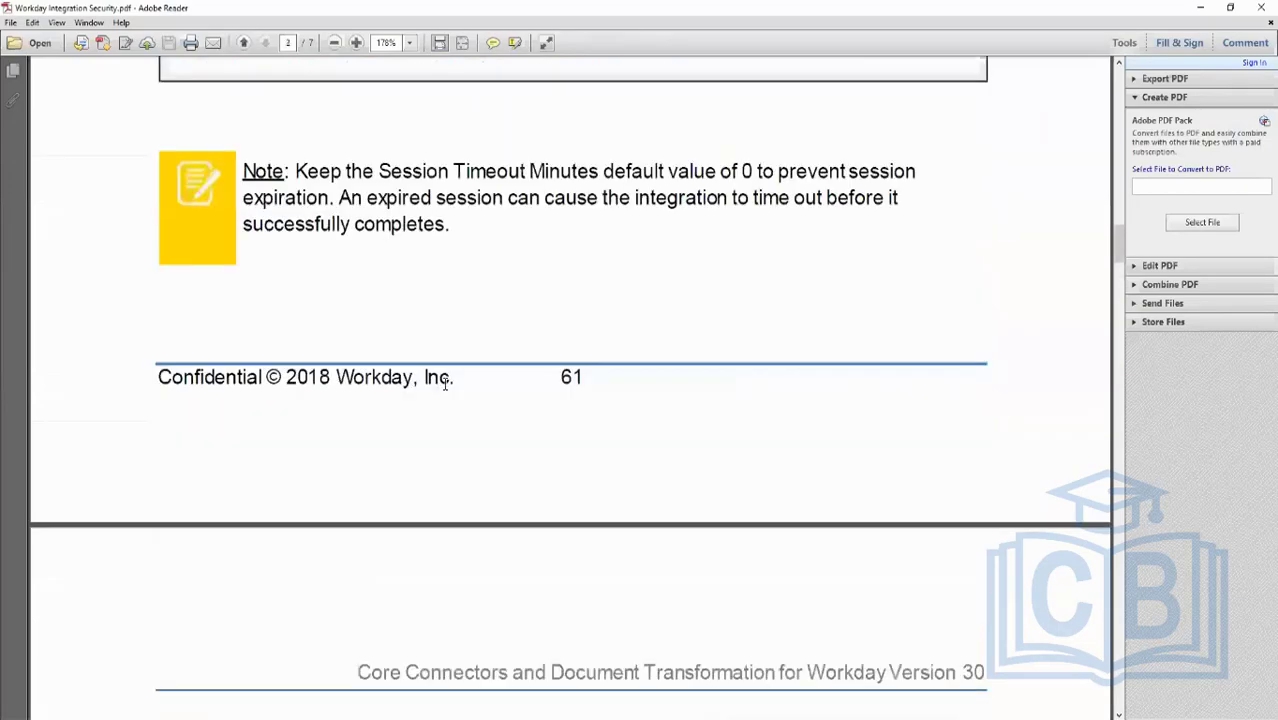
{"action": "scroll", "coordinate": [446, 384], "scroll_direction": "up", "scroll_amount": 20}
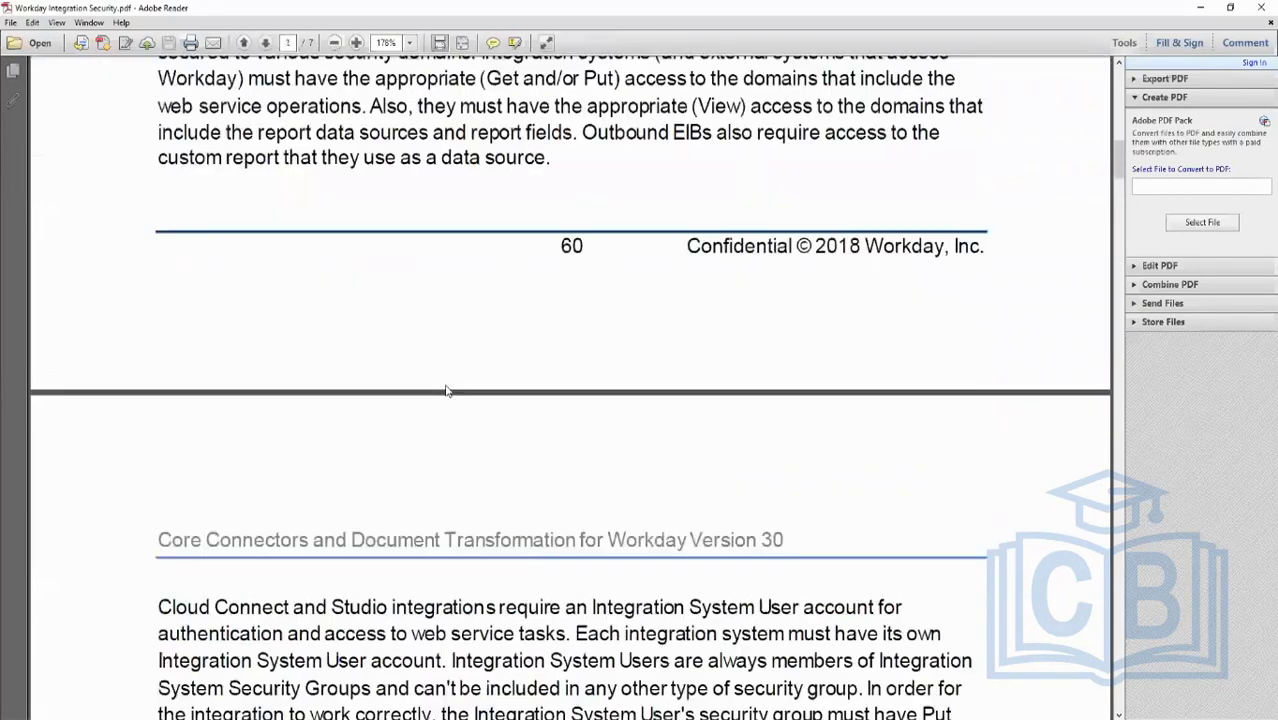
{"action": "scroll", "coordinate": [444, 387], "scroll_direction": "up", "scroll_amount": 4}
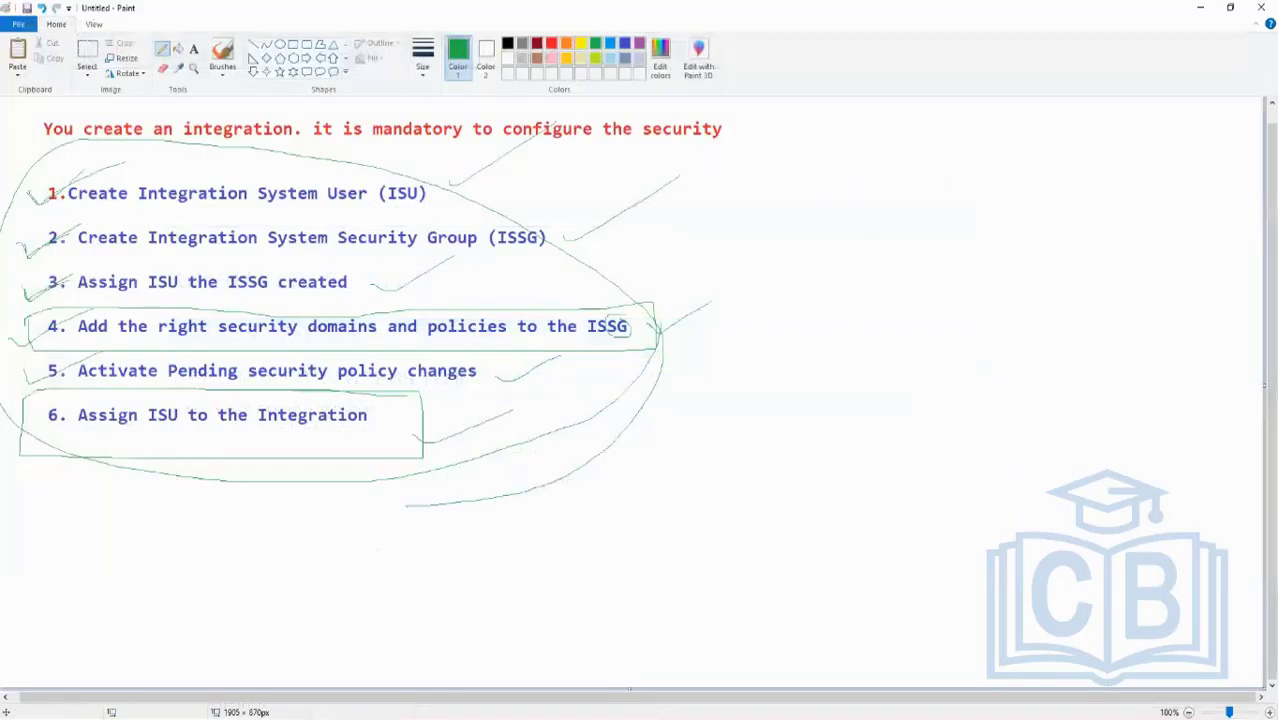
- Switch back to the browser's View Integration System page for INT_Test
{"action": "mouse_move", "coordinate": [181, 714]}
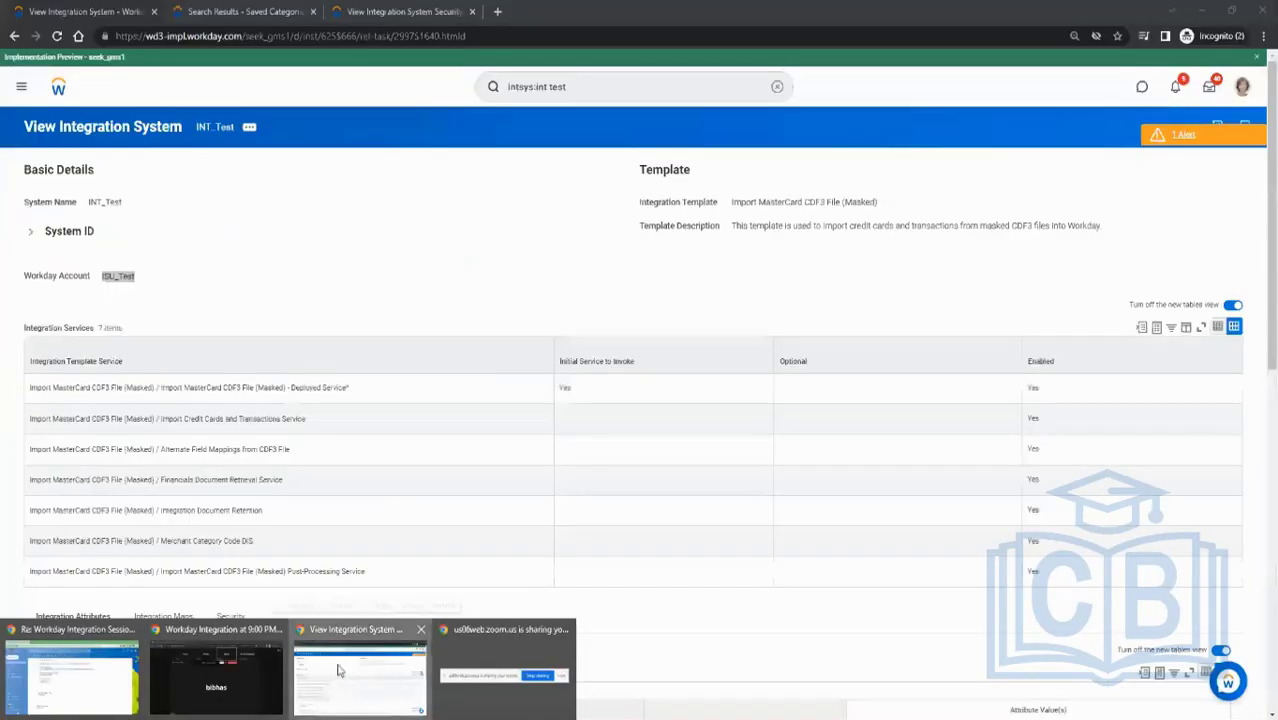
{"action": "left_click", "coordinate": [358, 672]}
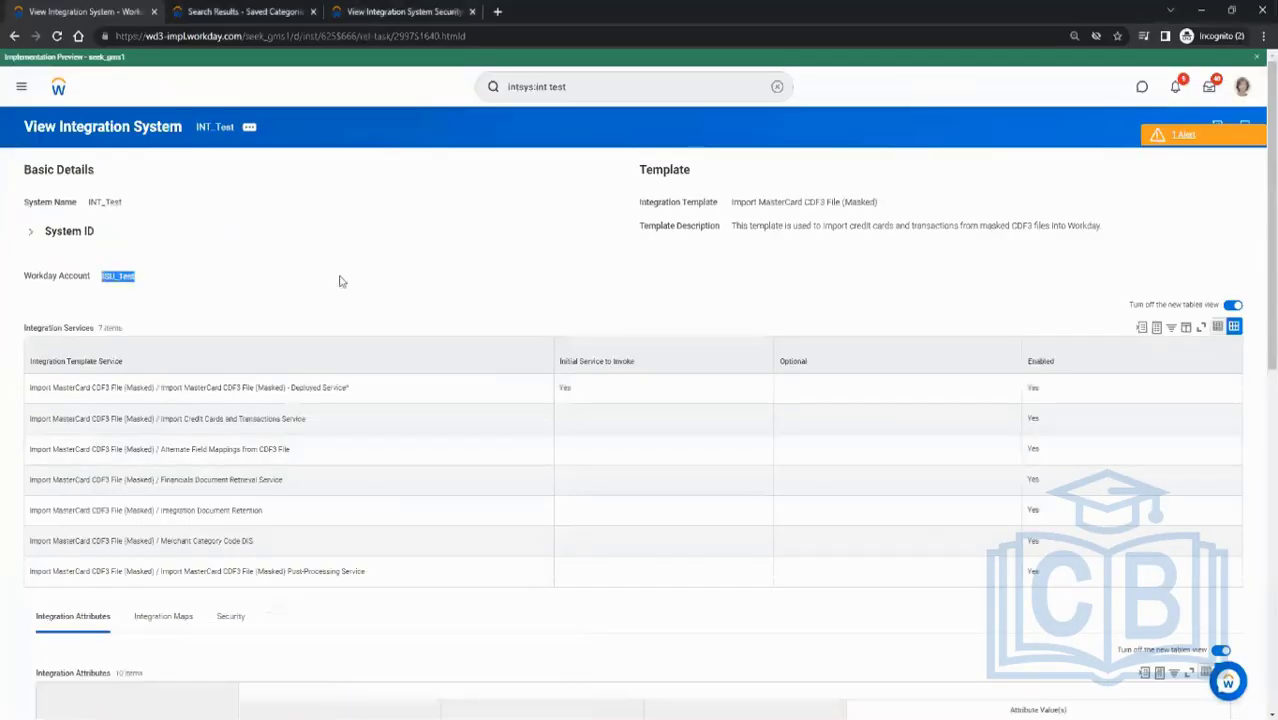
- Search for report definitions matching rd:cr_test and open the CR_Test1 report definition
{"action": "left_click", "coordinate": [339, 281]}
{"action": "left_click_drag", "start_coordinate": [589, 90], "coordinate": [397, 126]}
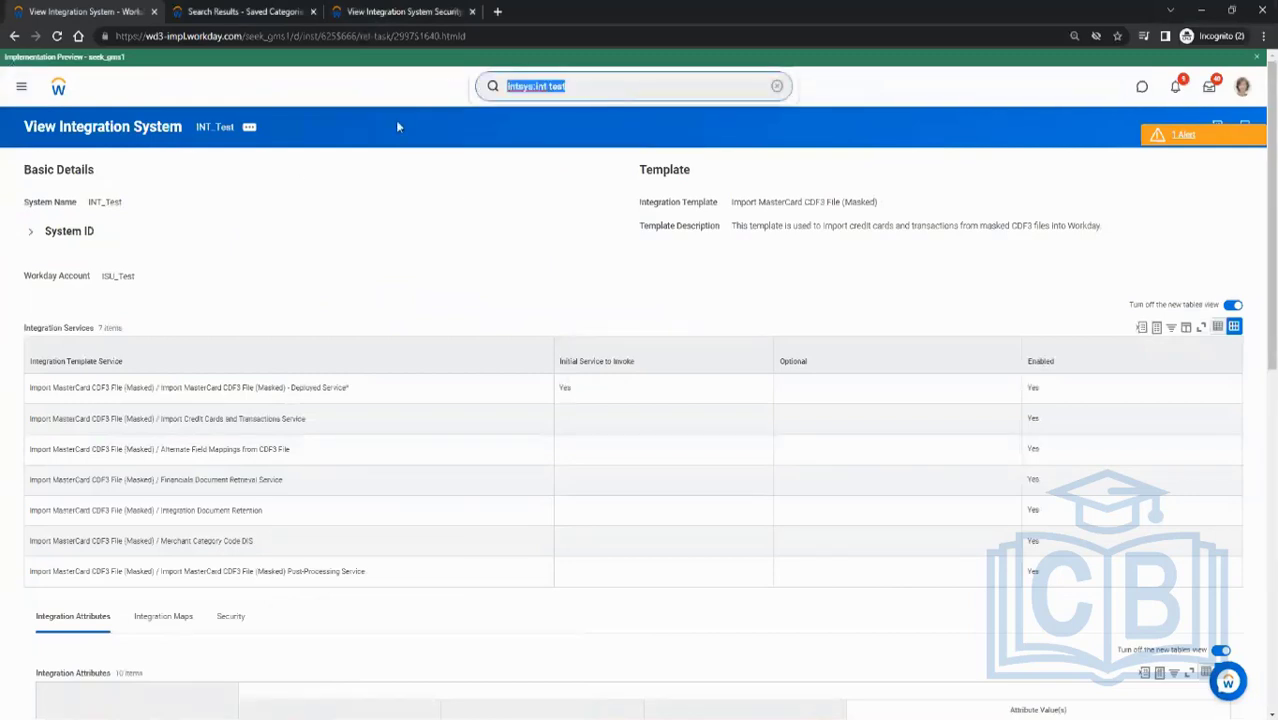
{"action": "type", "text": "core"}
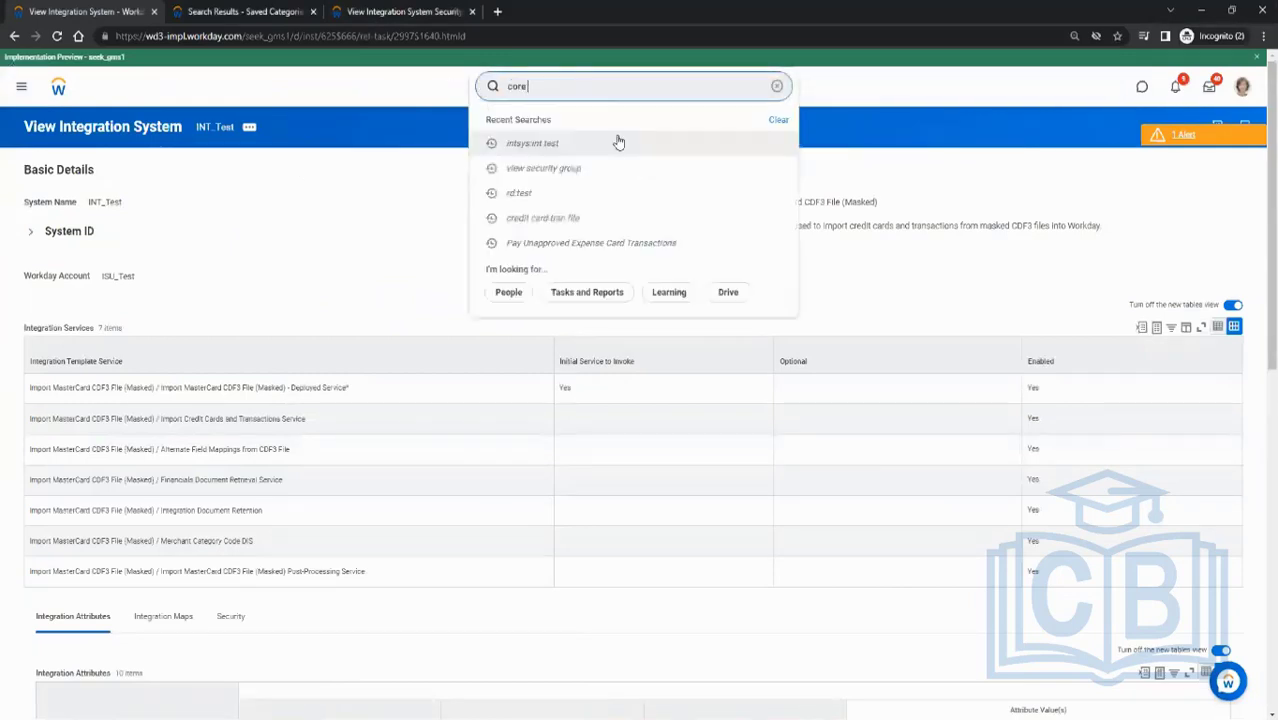
{"action": "key", "text": "BackSpace"}
{"action": "key", "text": "BackSpace"}
{"action": "key", "text": "BackSpace"}
{"action": "key", "text": "BackSpace"}
{"action": "type", "text": "rd:cr_te"}
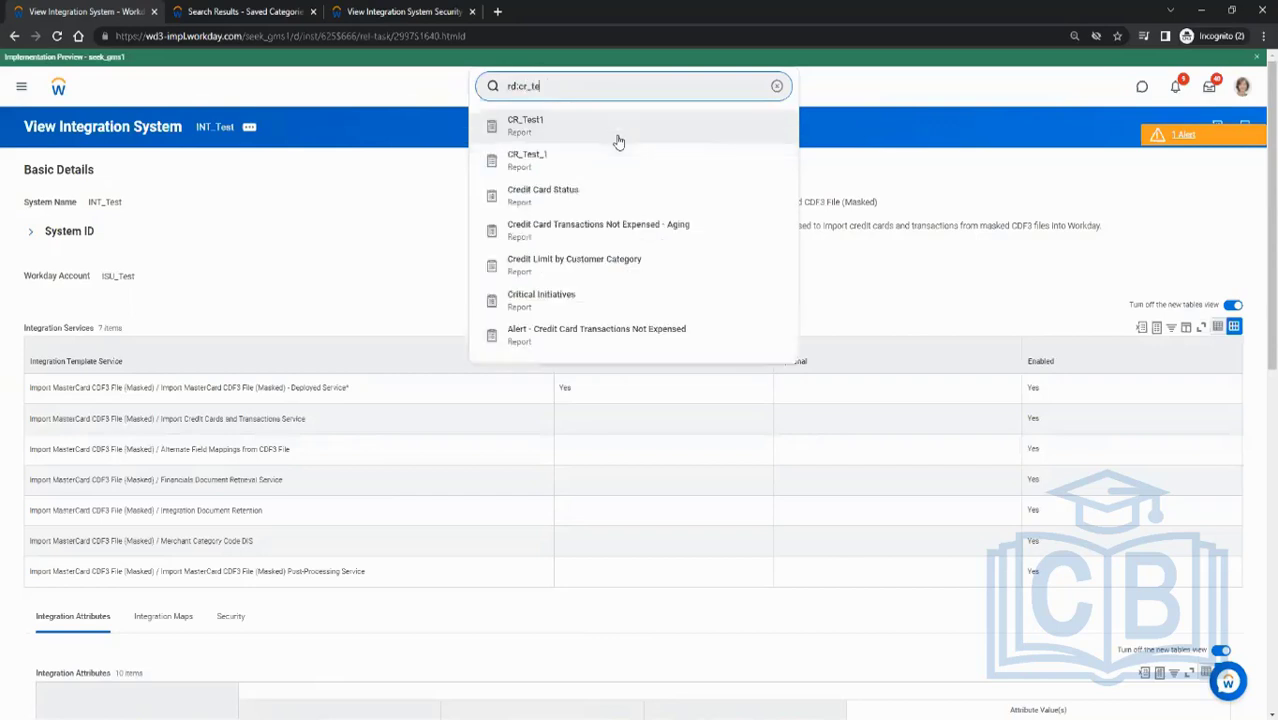
{"action": "type", "text": "st"}
{"action": "key", "text": "Return"}
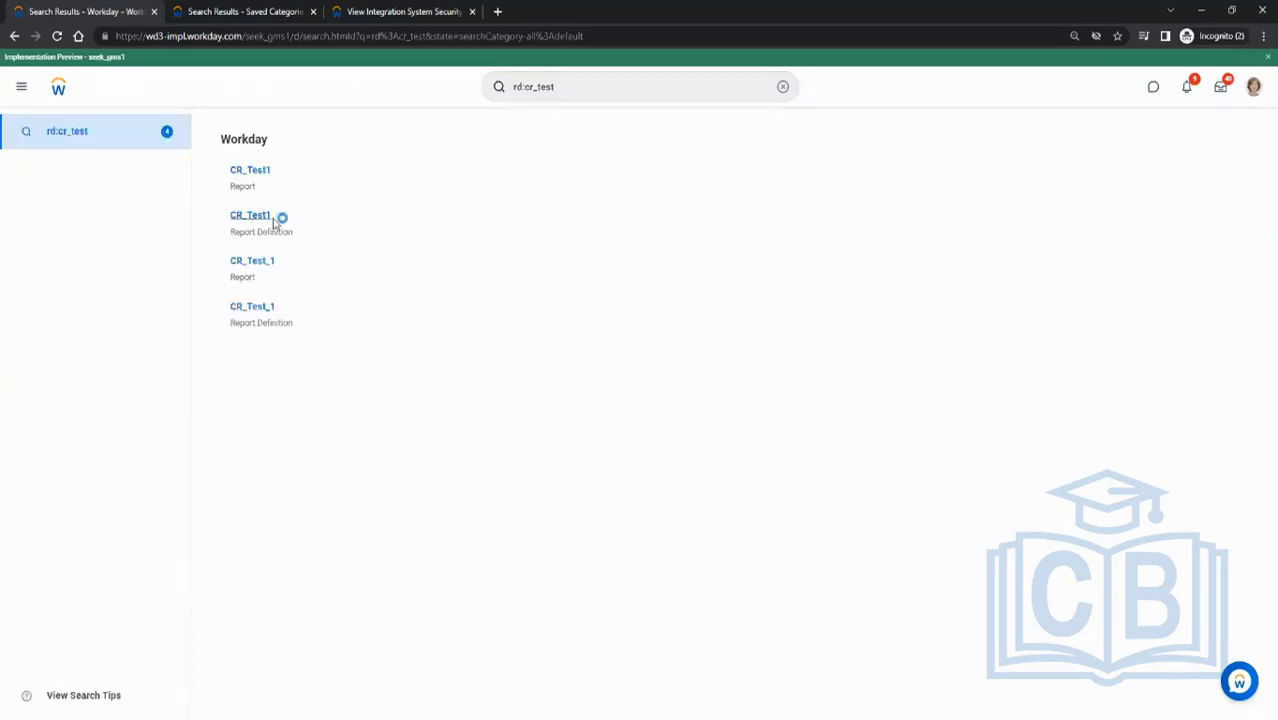
{"action": "left_click", "coordinate": [274, 221]}
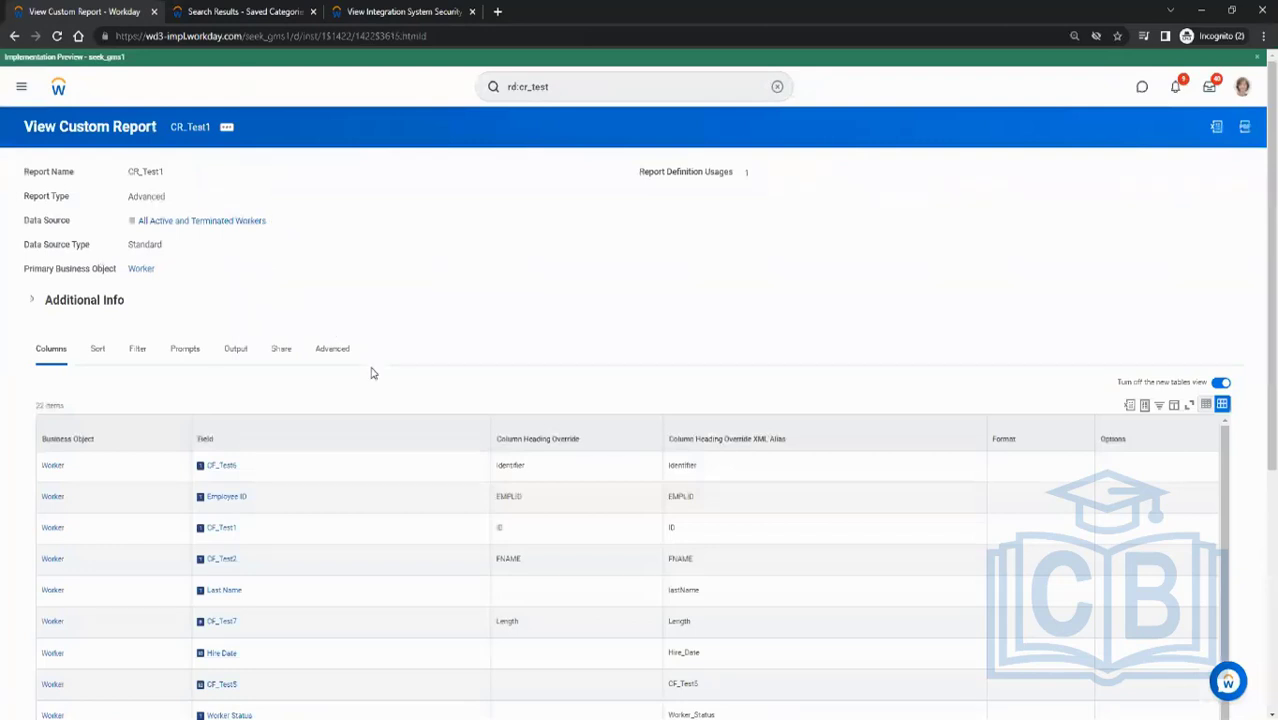
- Open the security view for the Cost Center field in the report's columns
{"action": "scroll", "coordinate": [314, 434], "scroll_direction": "down", "scroll_amount": 5}
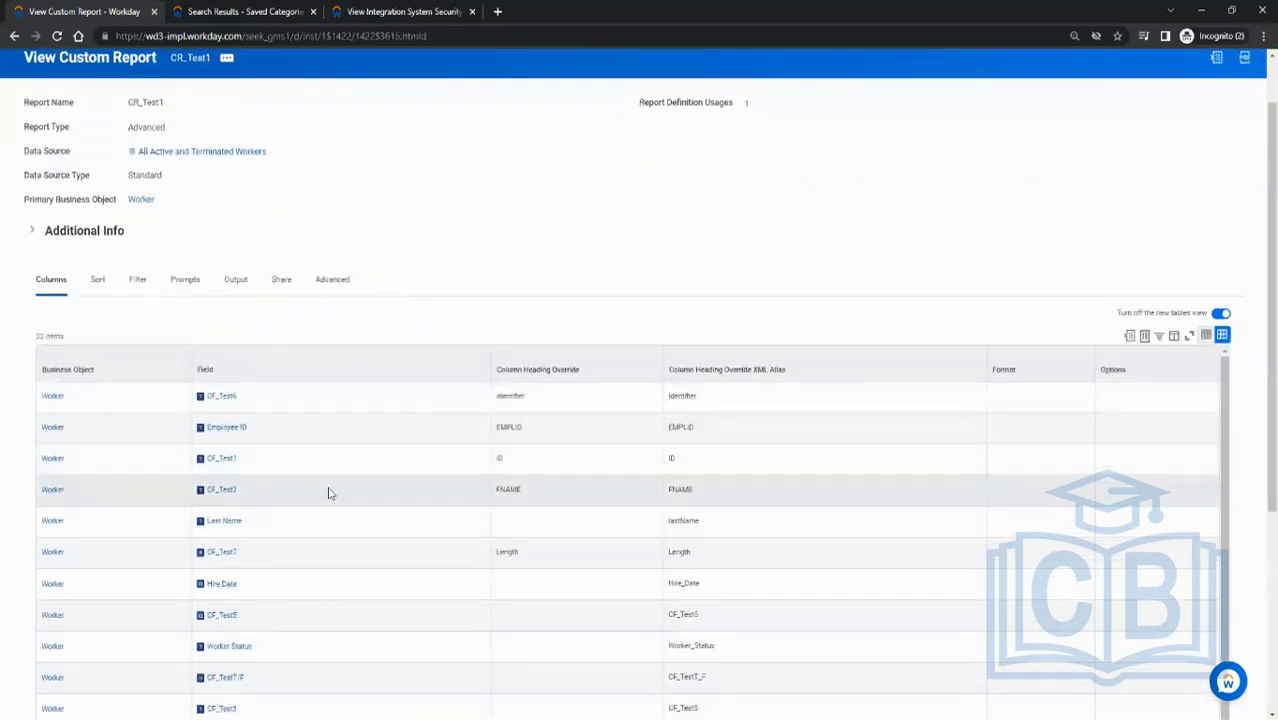
{"action": "scroll", "coordinate": [462, 257], "scroll_direction": "down", "scroll_amount": 2}
{"action": "scroll", "coordinate": [470, 251], "scroll_direction": "down", "scroll_amount": 3}
{"action": "mouse_move", "coordinate": [255, 476]}
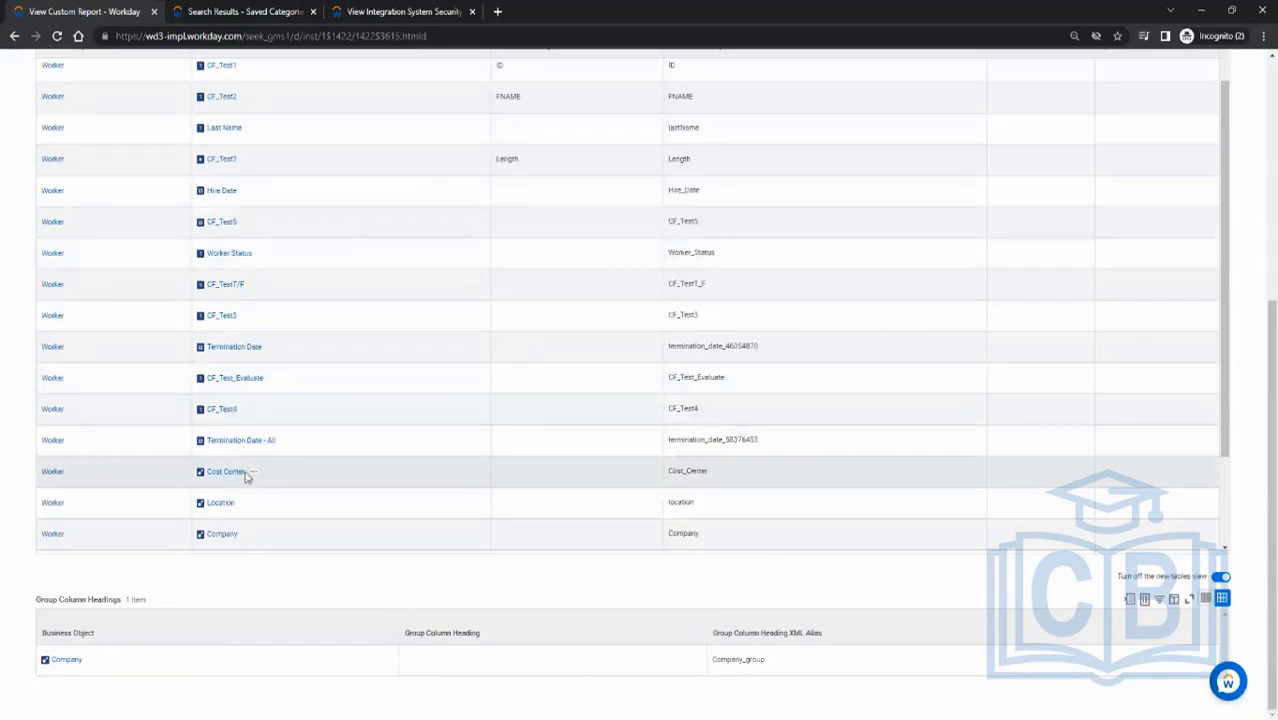
{"action": "left_click", "coordinate": [252, 473]}
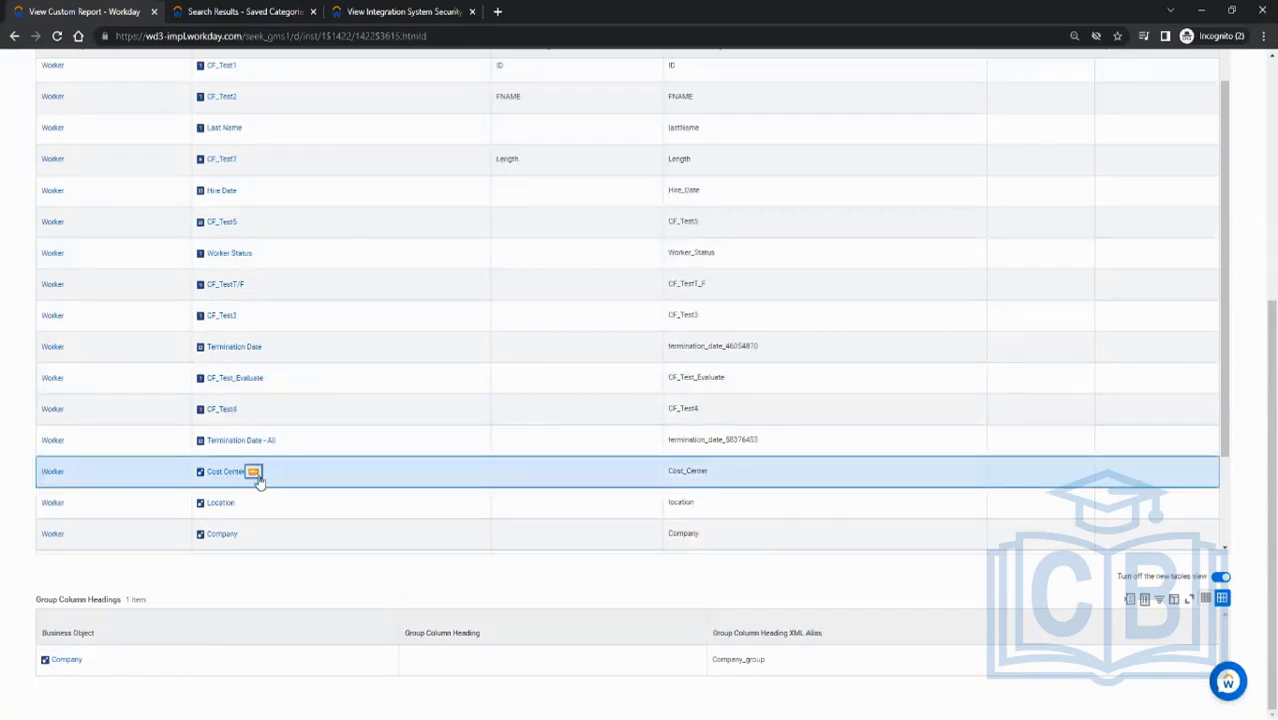
{"action": "left_click", "coordinate": [257, 478]}
{"action": "mouse_move", "coordinate": [320, 257]}
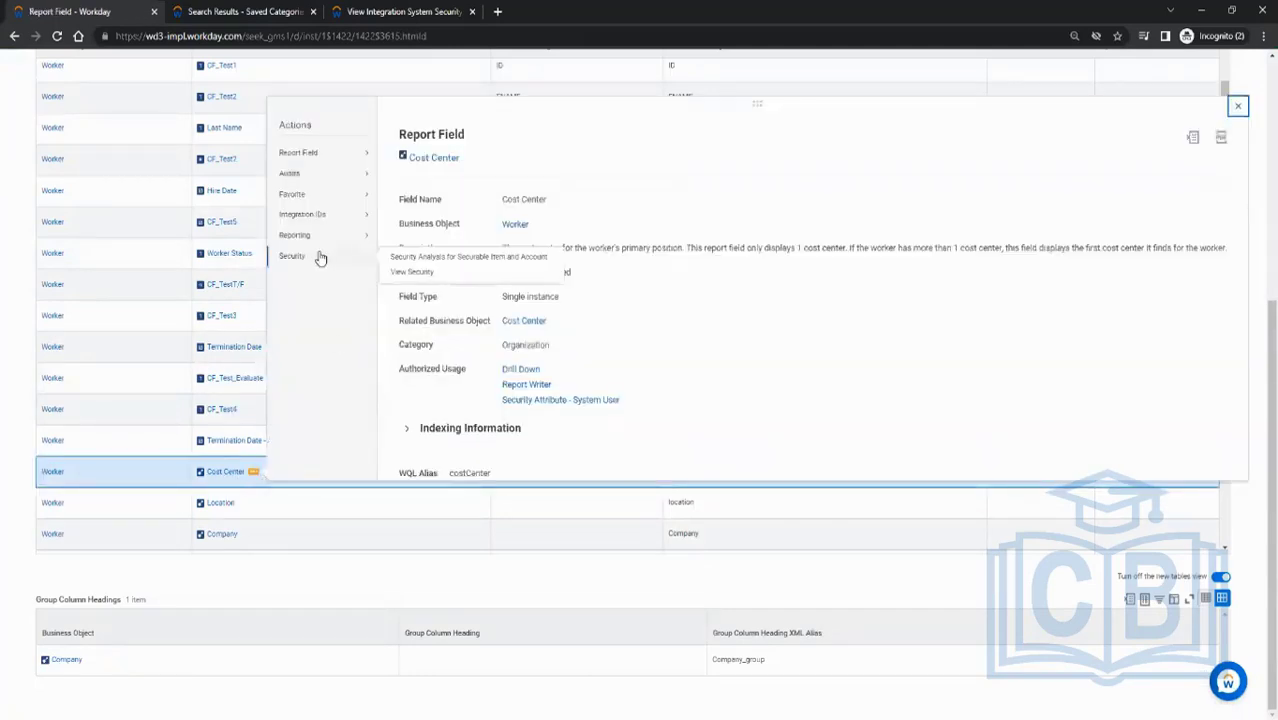
{"action": "left_click", "coordinate": [419, 272]}
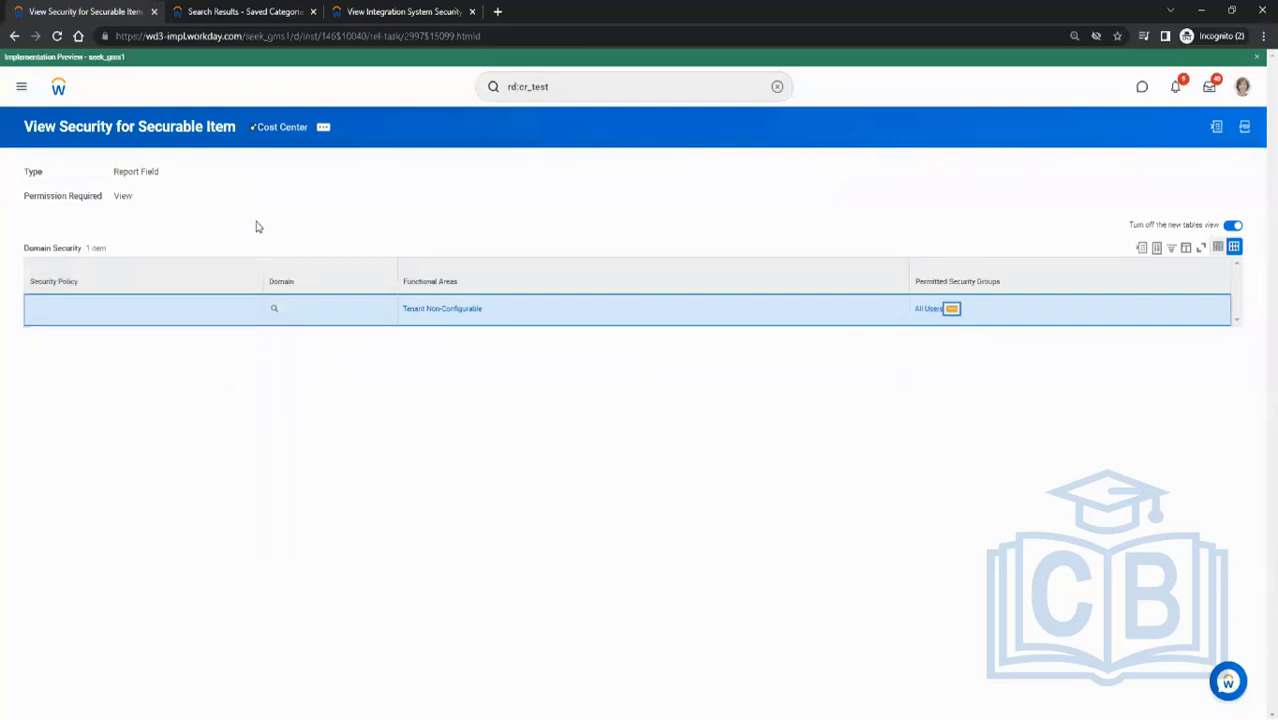
- Open and review the security policies and permitted groups for the Worker Status calculated field
{"action": "left_click", "coordinate": [17, 37]}
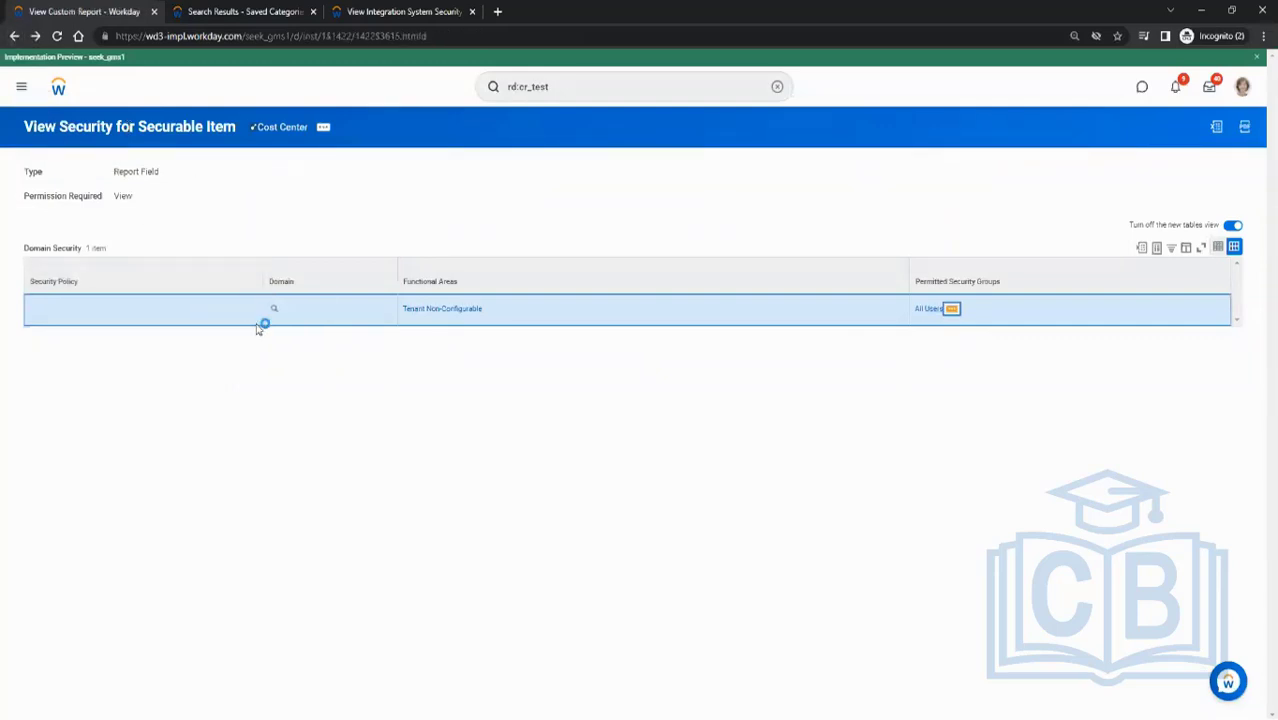
{"action": "scroll", "coordinate": [325, 396], "scroll_direction": "down", "scroll_amount": 5}
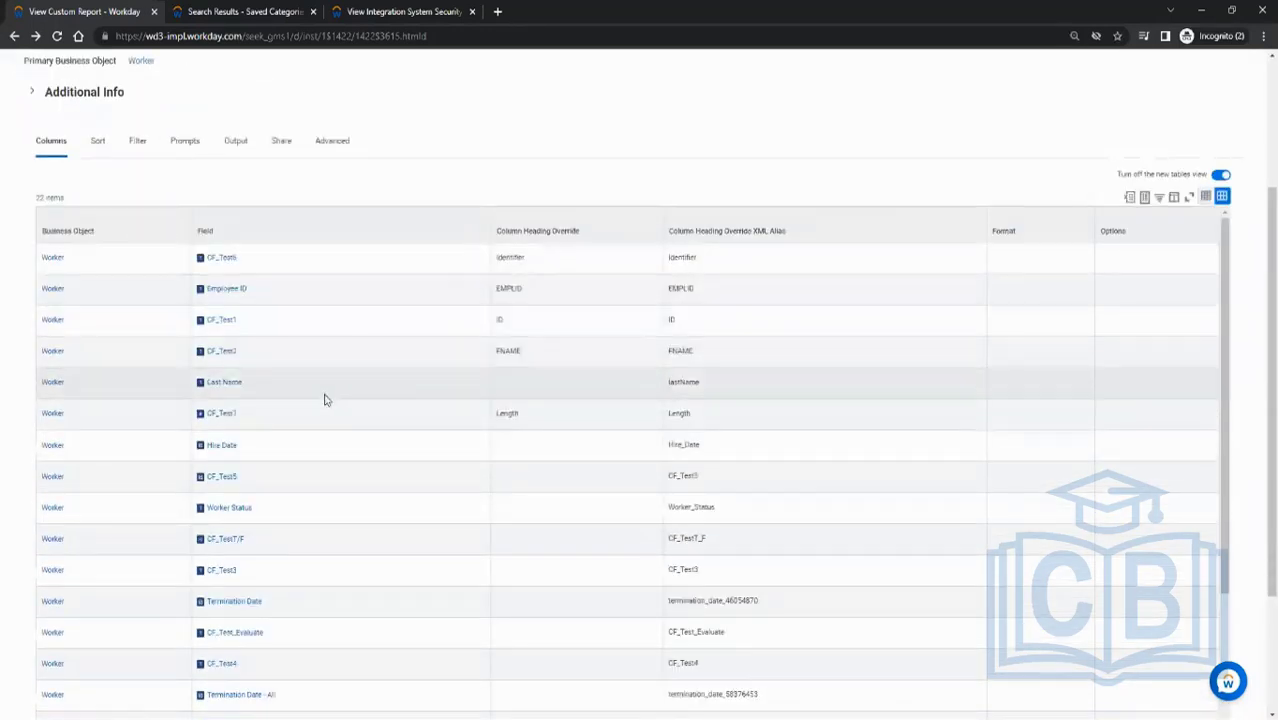
{"action": "left_click", "coordinate": [261, 370]}
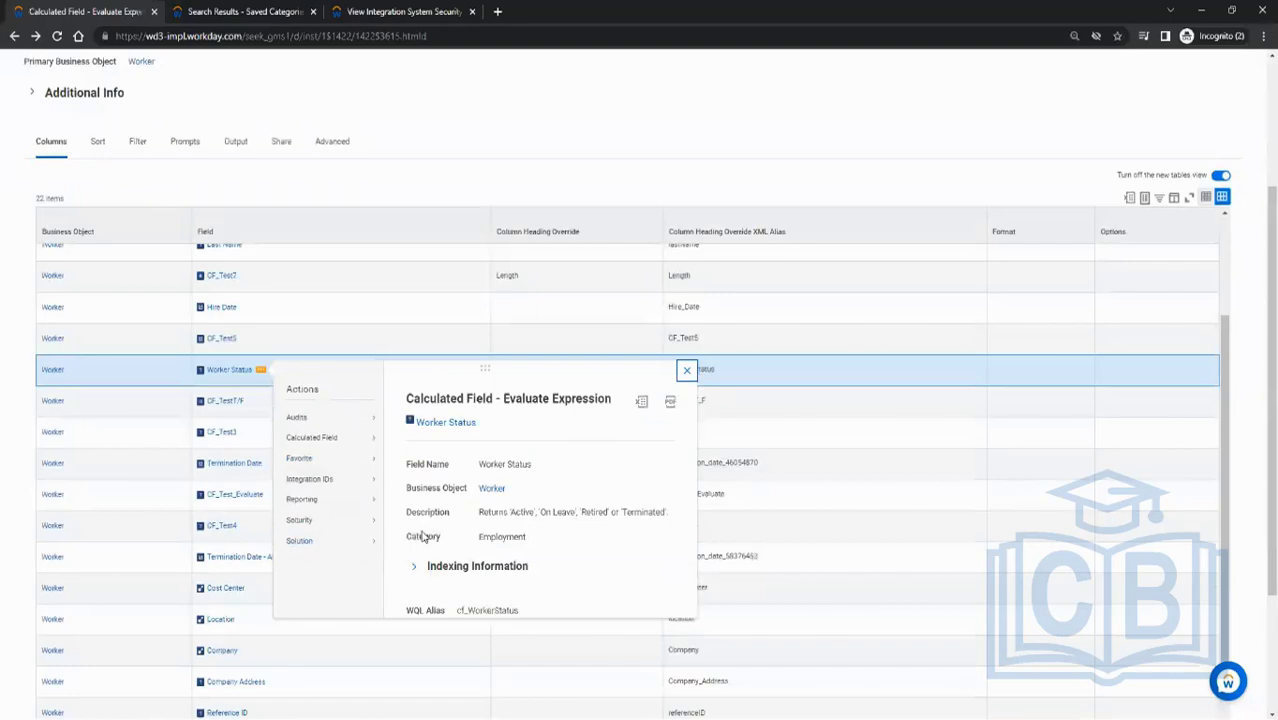
{"action": "mouse_move", "coordinate": [345, 521]}
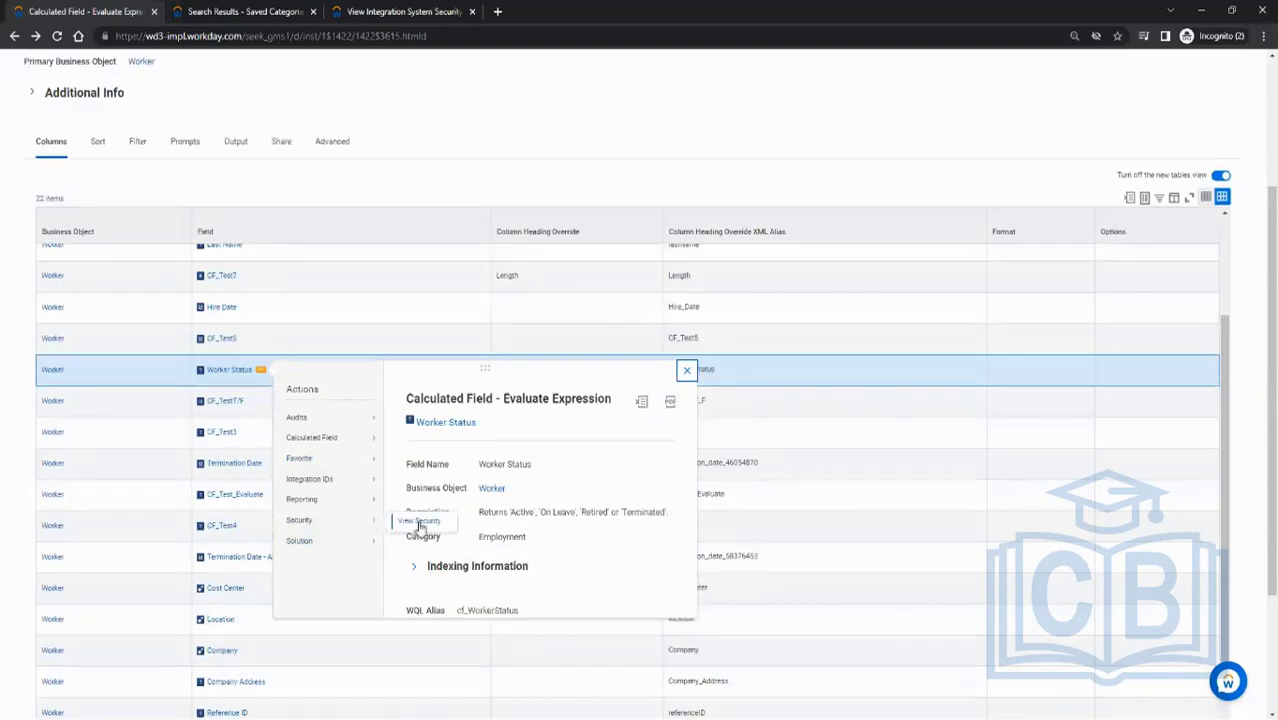
{"action": "left_click", "coordinate": [419, 522]}
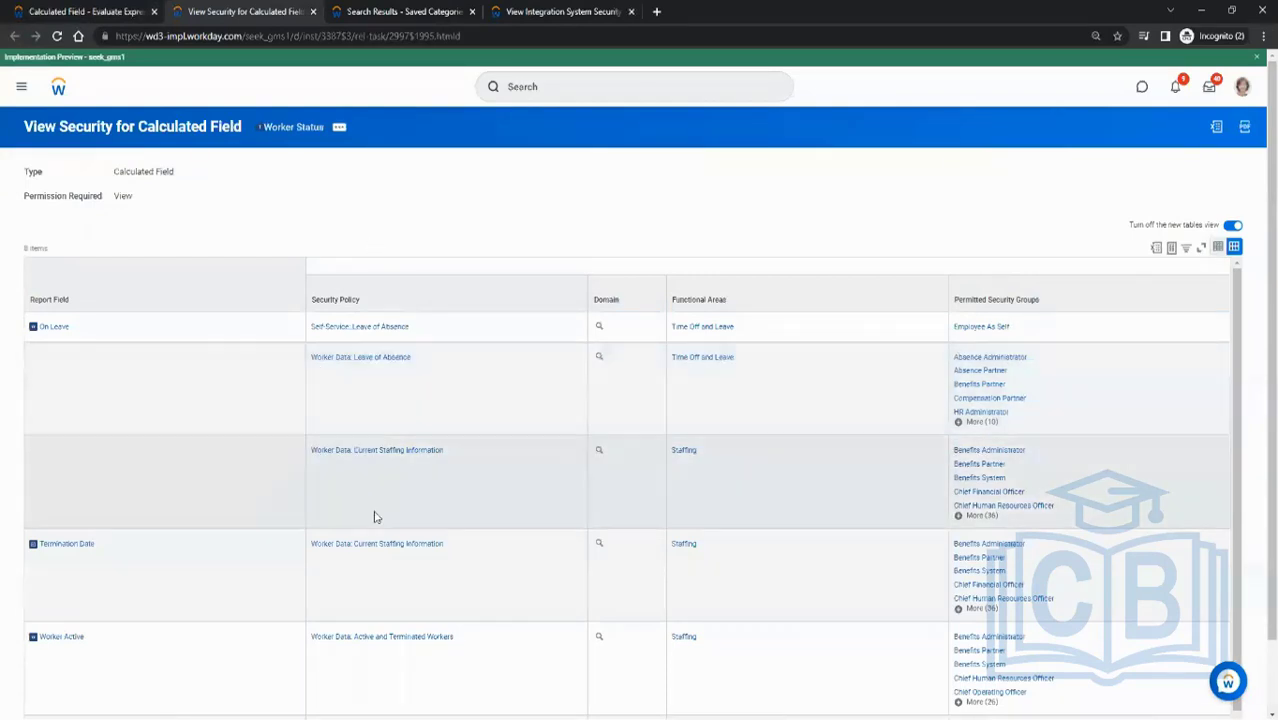
{"action": "left_click", "coordinate": [400, 367]}
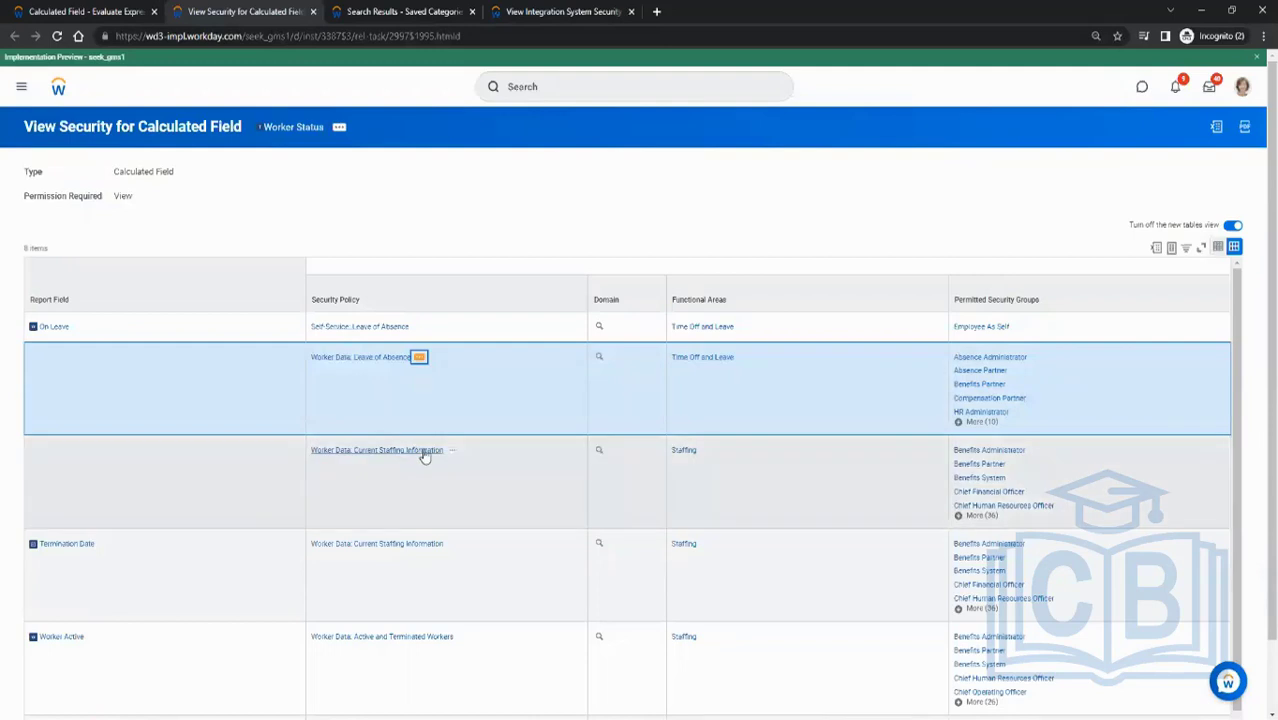
{"action": "scroll", "coordinate": [296, 475], "scroll_direction": "down", "scroll_amount": 1}
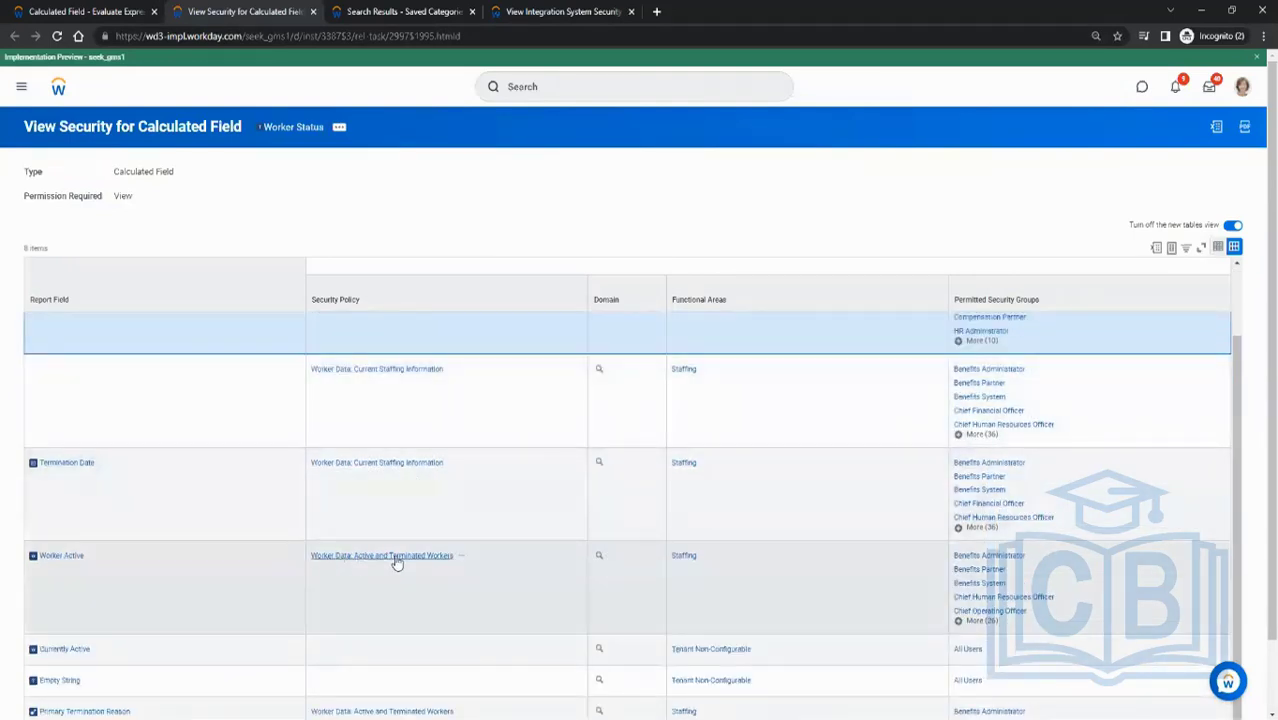
{"action": "scroll", "coordinate": [455, 590], "scroll_direction": "down", "scroll_amount": 1}
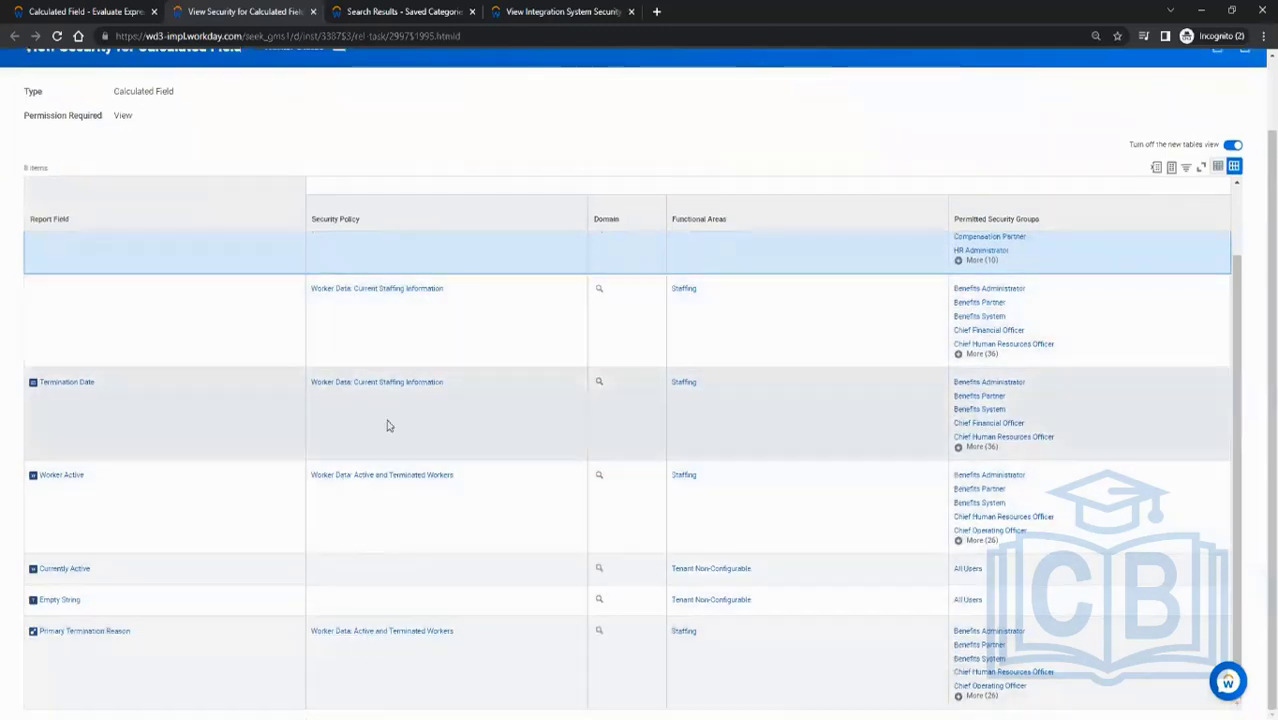
{"action": "scroll", "coordinate": [365, 475], "scroll_direction": "up", "scroll_amount": 2}
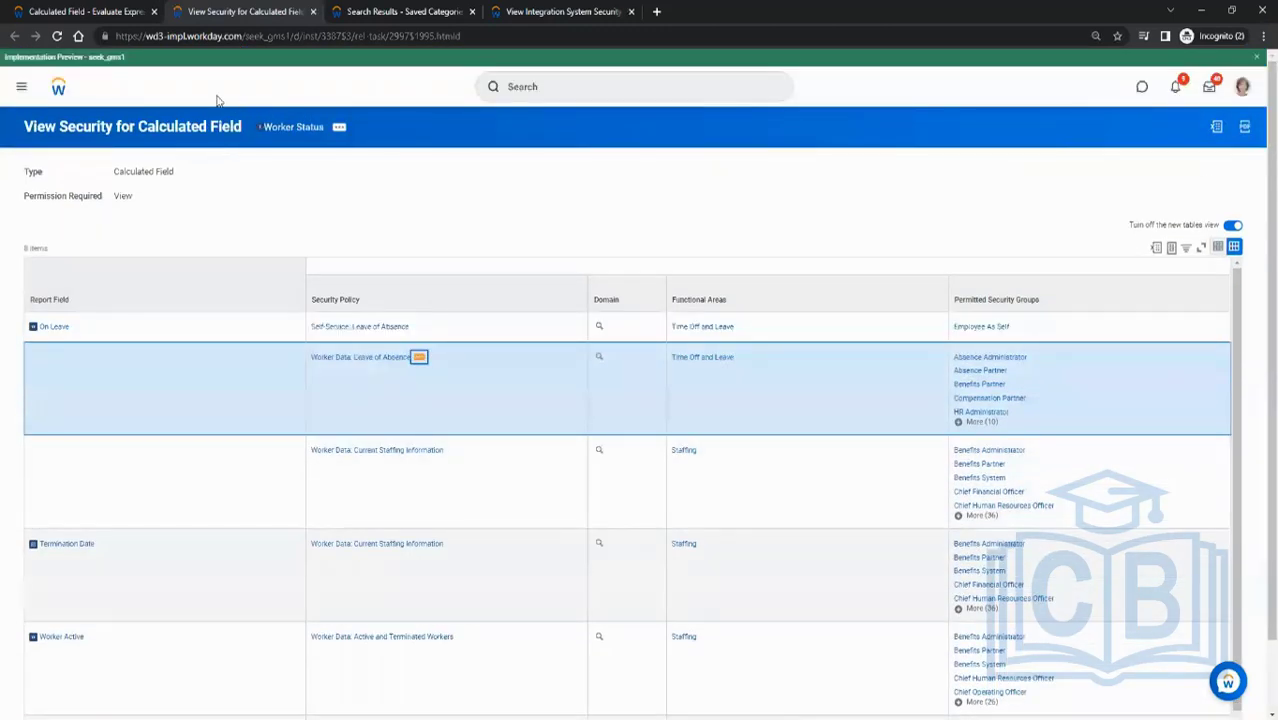
- Open the security view for the Hire Date report field, then close its field panel
{"action": "left_click", "coordinate": [130, 11]}
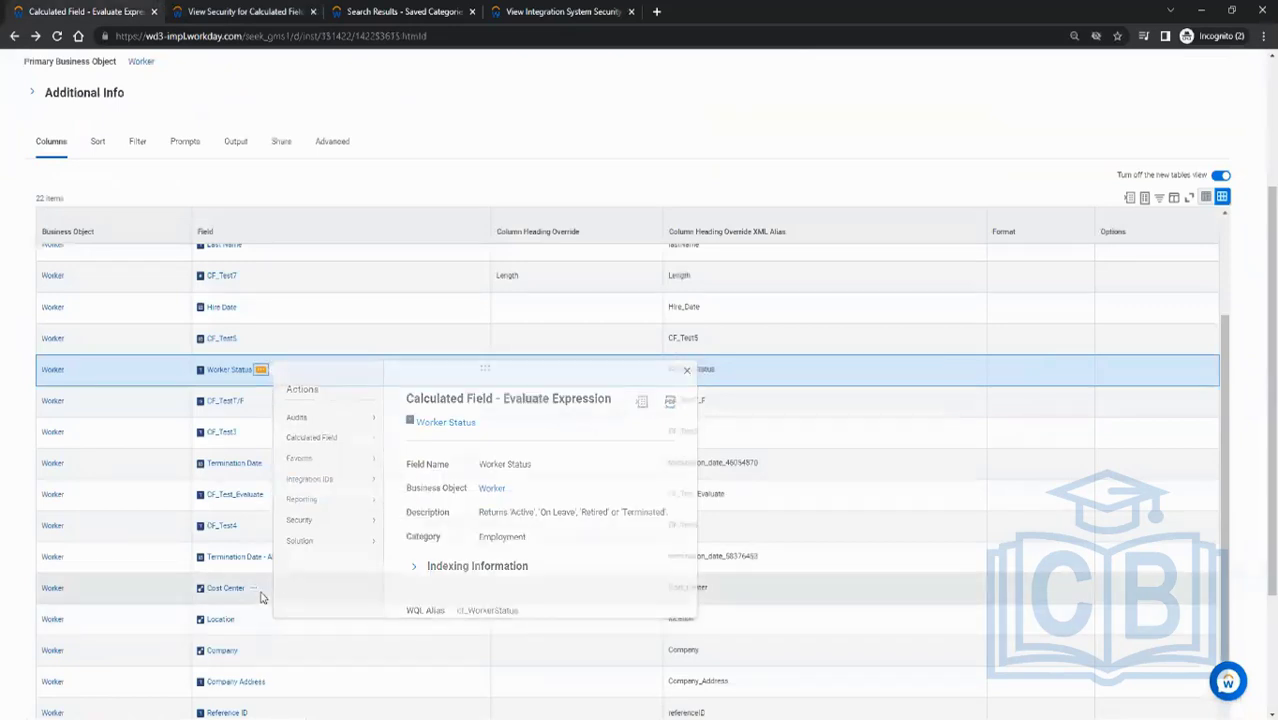
{"action": "left_click", "coordinate": [260, 593]}
{"action": "scroll", "coordinate": [320, 531], "scroll_direction": "down", "scroll_amount": 1}
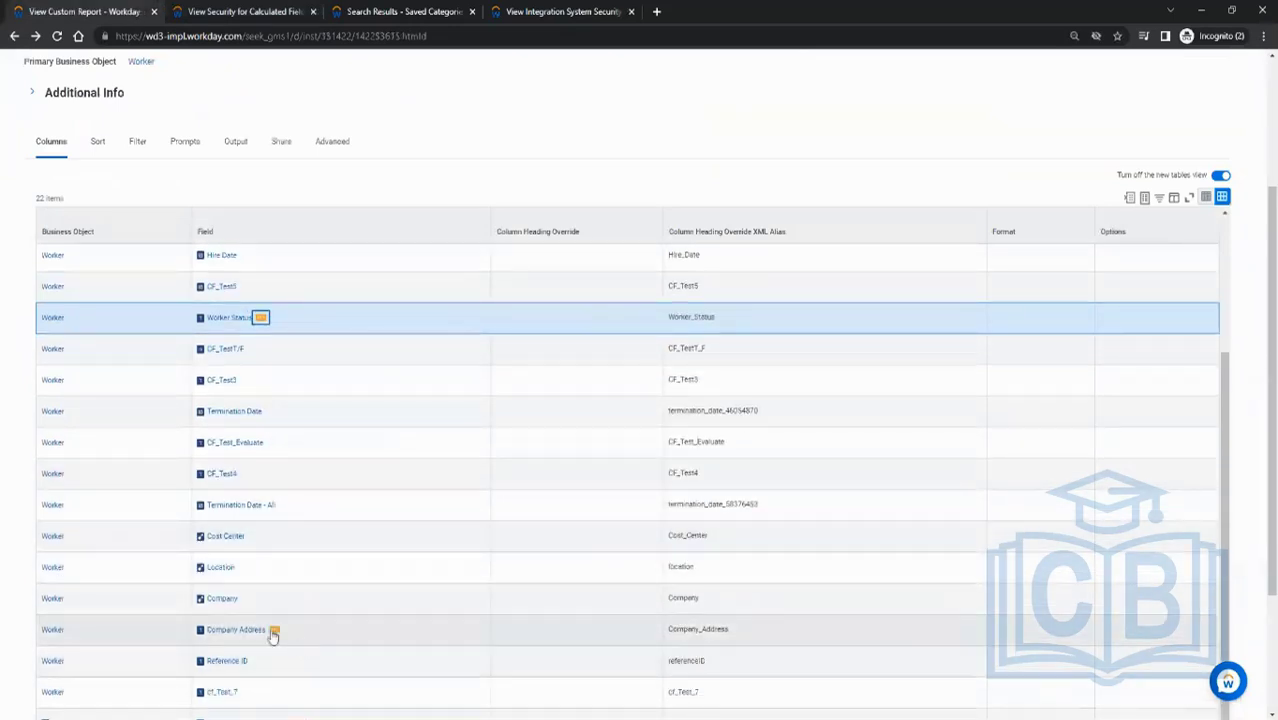
{"action": "scroll", "coordinate": [272, 533], "scroll_direction": "down", "scroll_amount": 3}
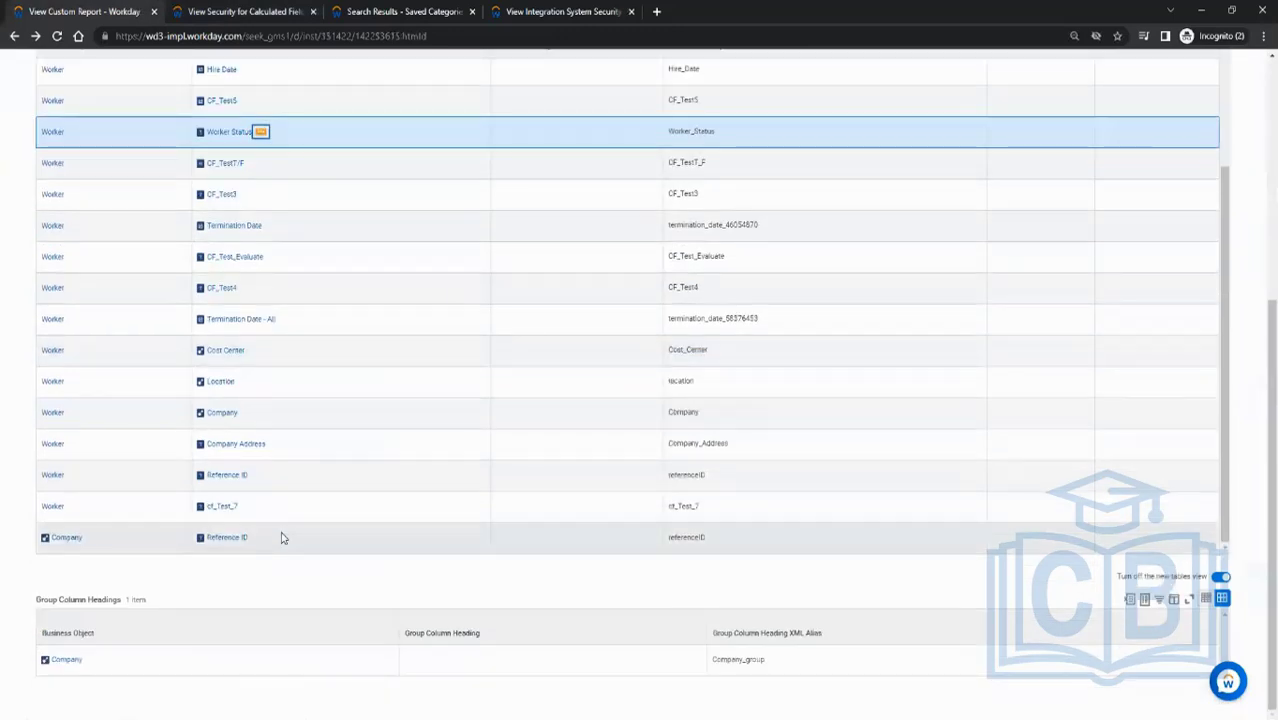
{"action": "scroll", "coordinate": [266, 515], "scroll_direction": "up", "scroll_amount": 5}
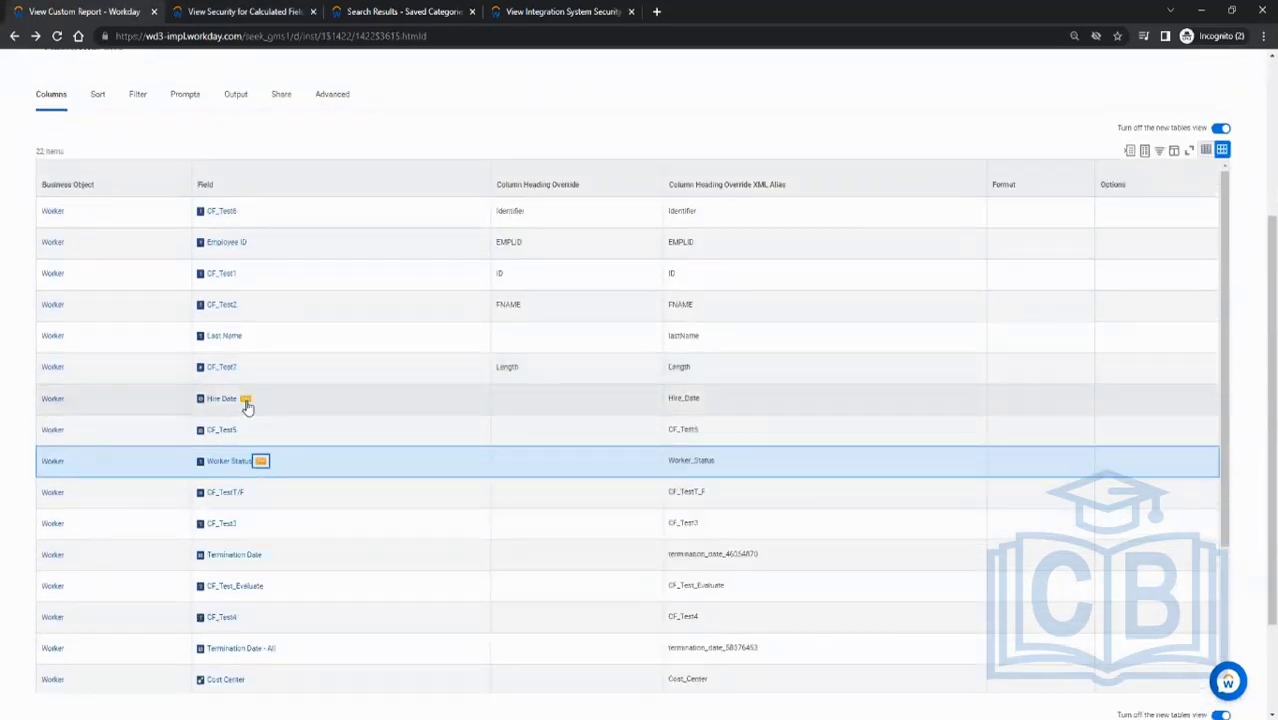
{"action": "left_click", "coordinate": [249, 404]}
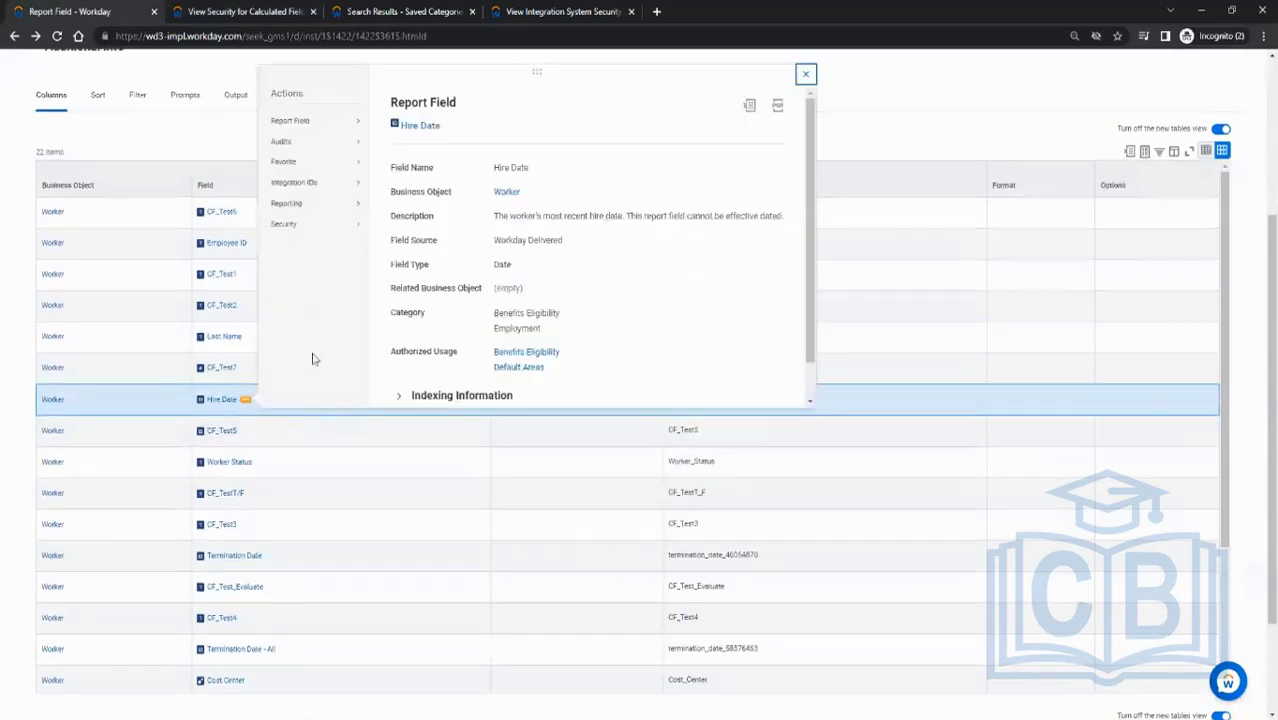
{"action": "mouse_move", "coordinate": [294, 225]}
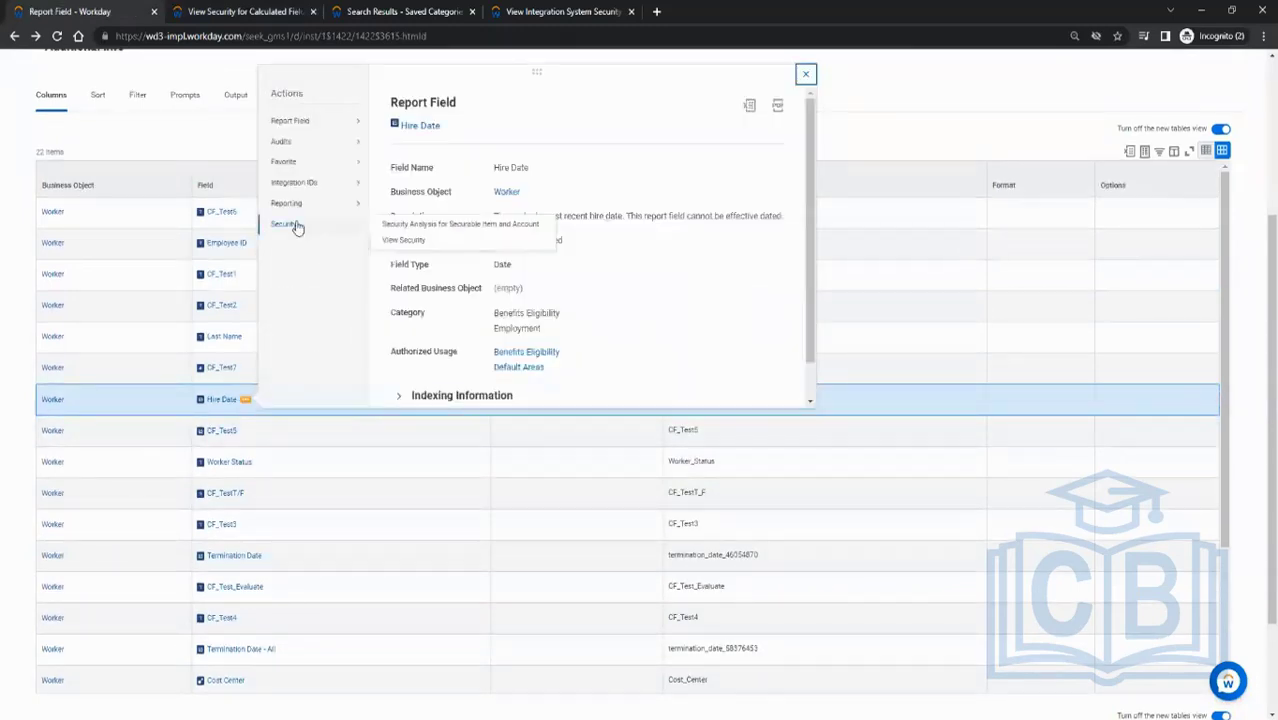
{"action": "left_click", "coordinate": [405, 242]}
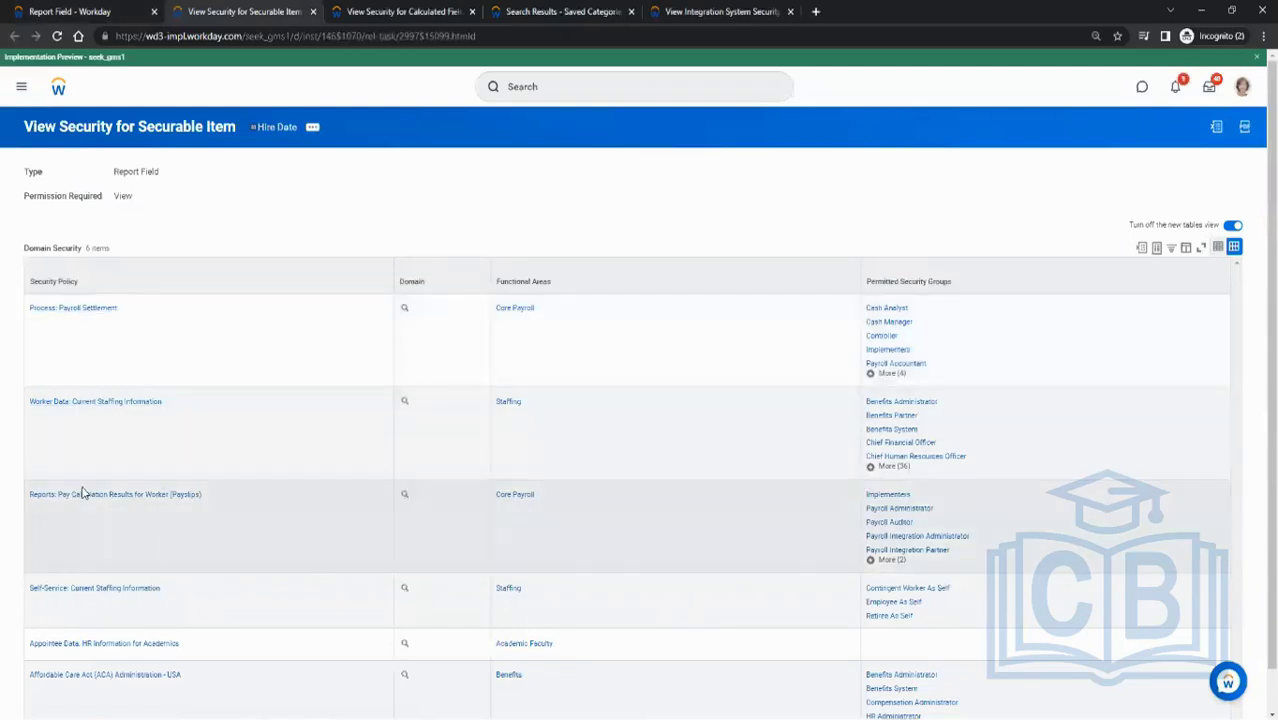
{"action": "scroll", "coordinate": [112, 590], "scroll_direction": "down", "scroll_amount": 1}
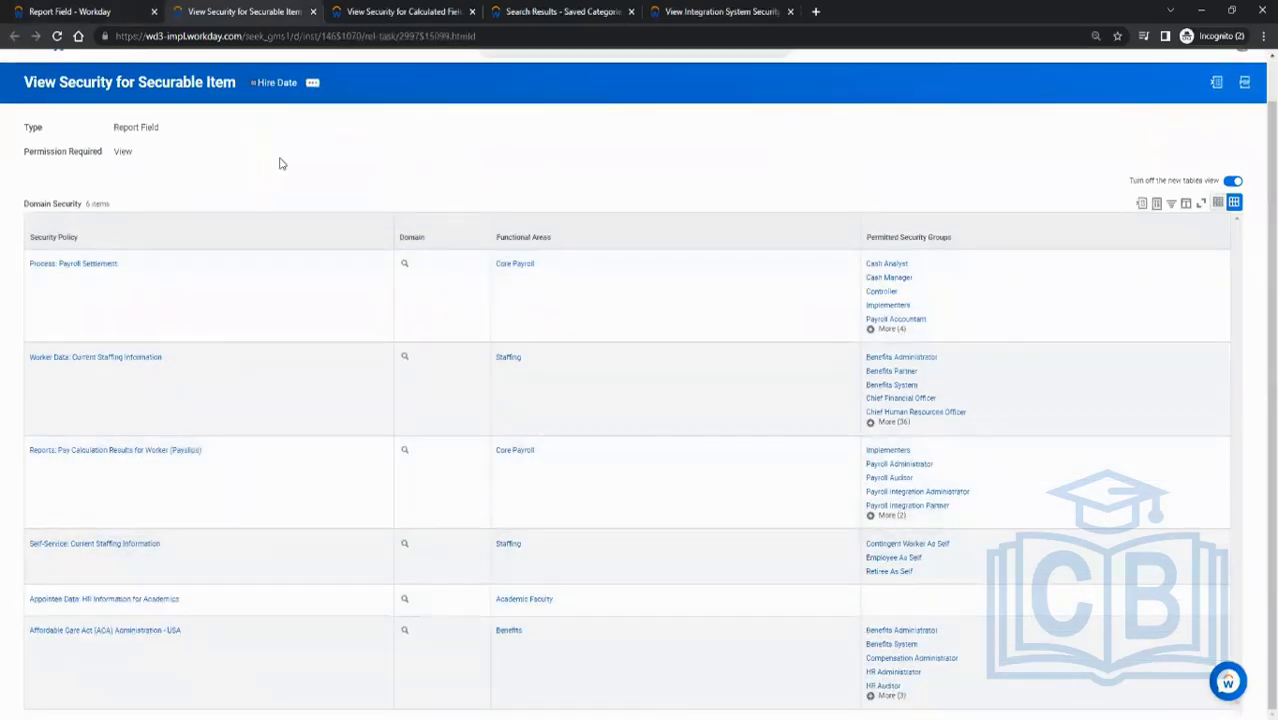
{"action": "left_click", "coordinate": [100, 9]}
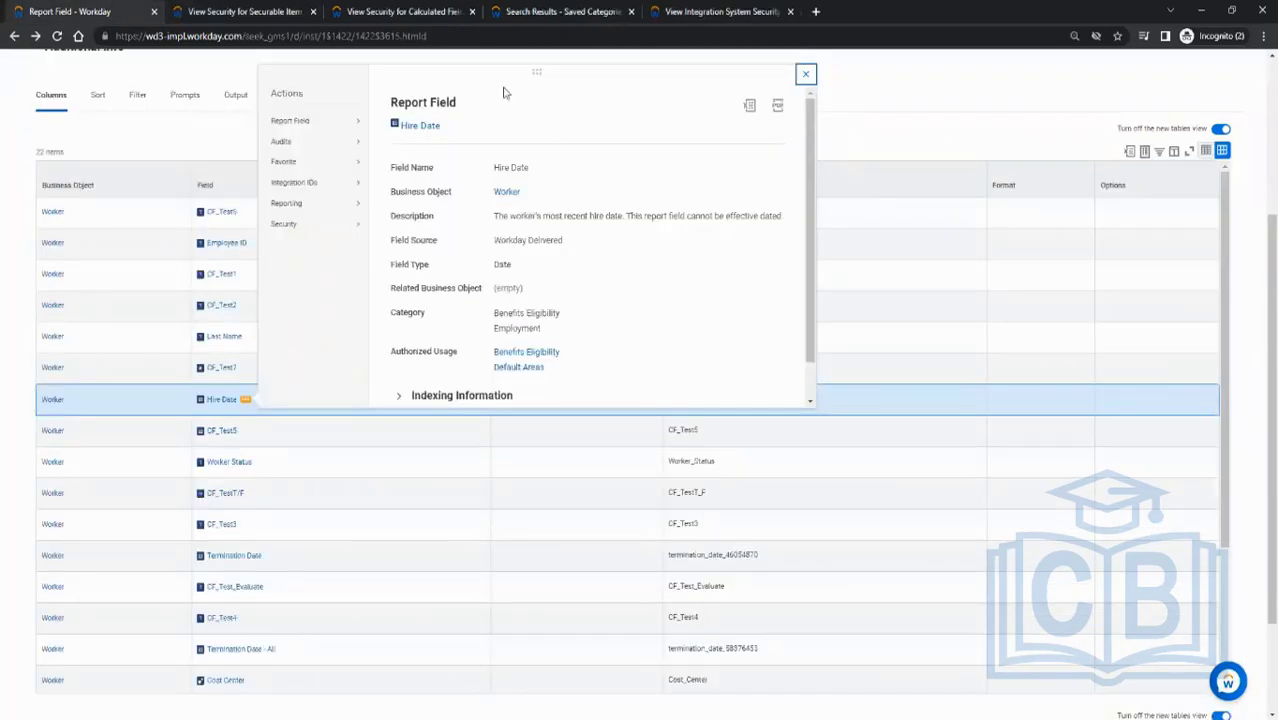
{"action": "left_click", "coordinate": [803, 77]}
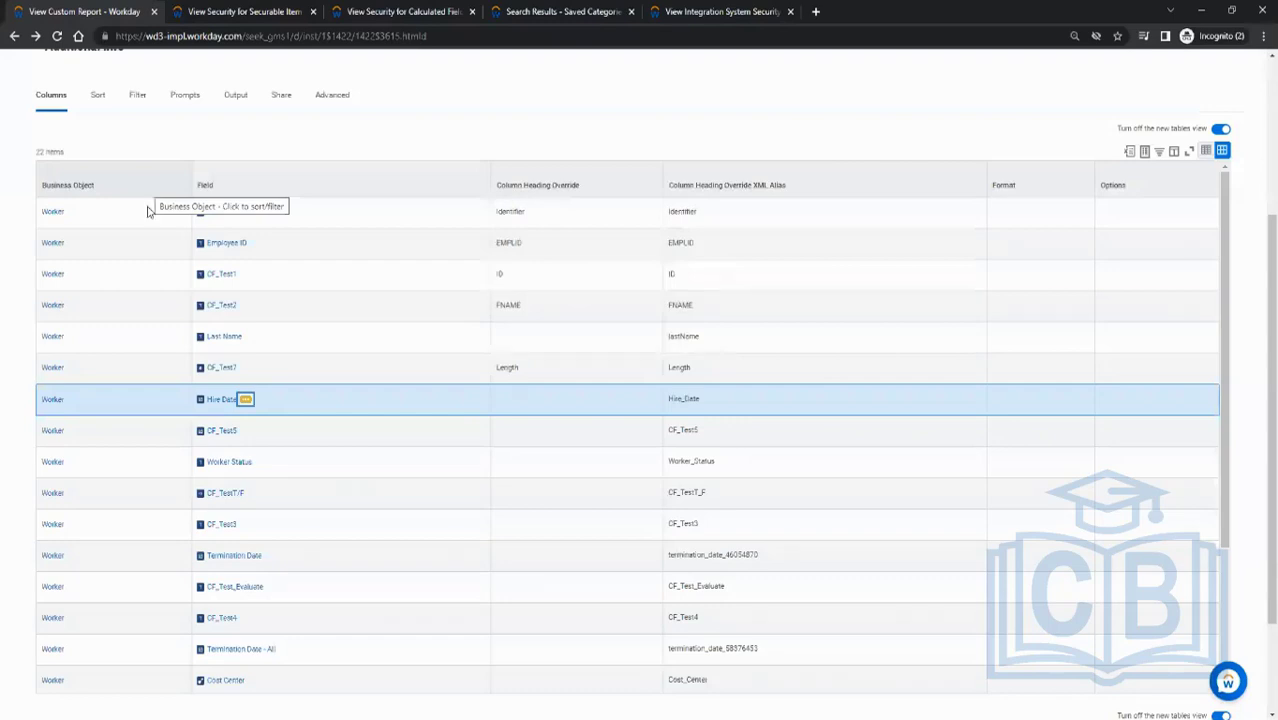
{"action": "scroll", "coordinate": [228, 120], "scroll_direction": "up", "scroll_amount": 3}
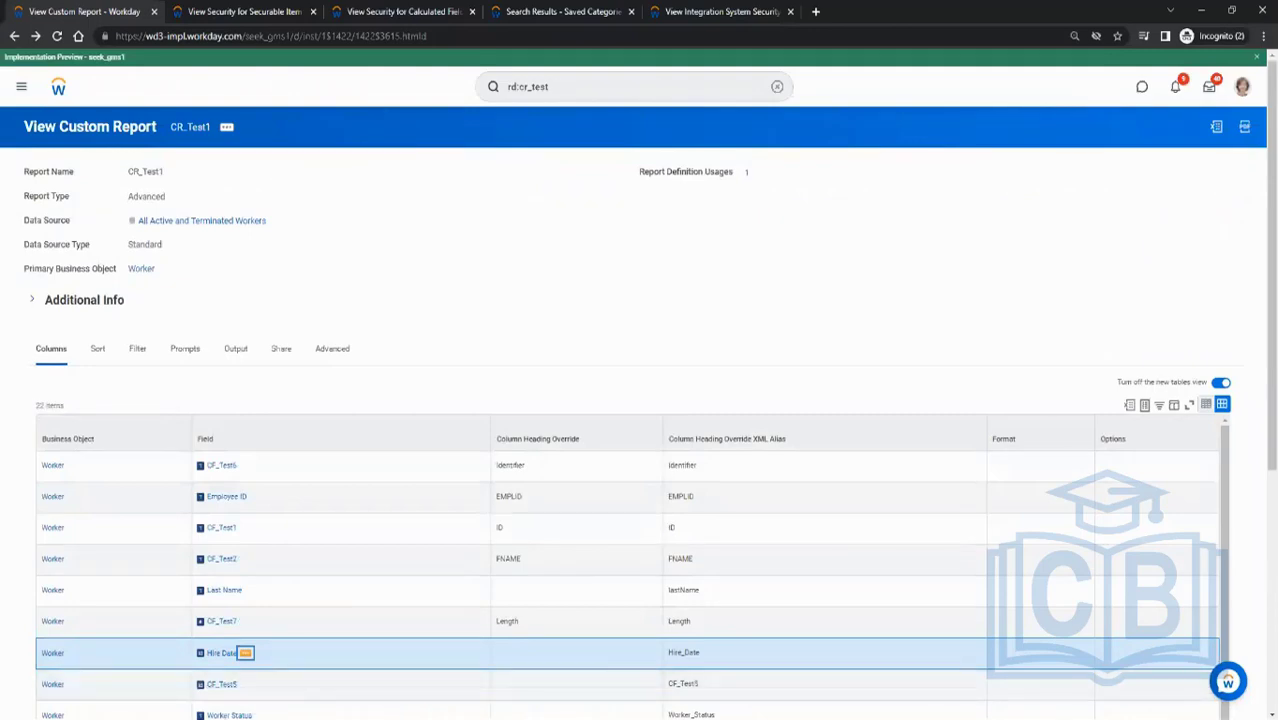
- Switch to Paint and close the checklist drawing without saving it
{"action": "key", "text": "alt+Tab"}
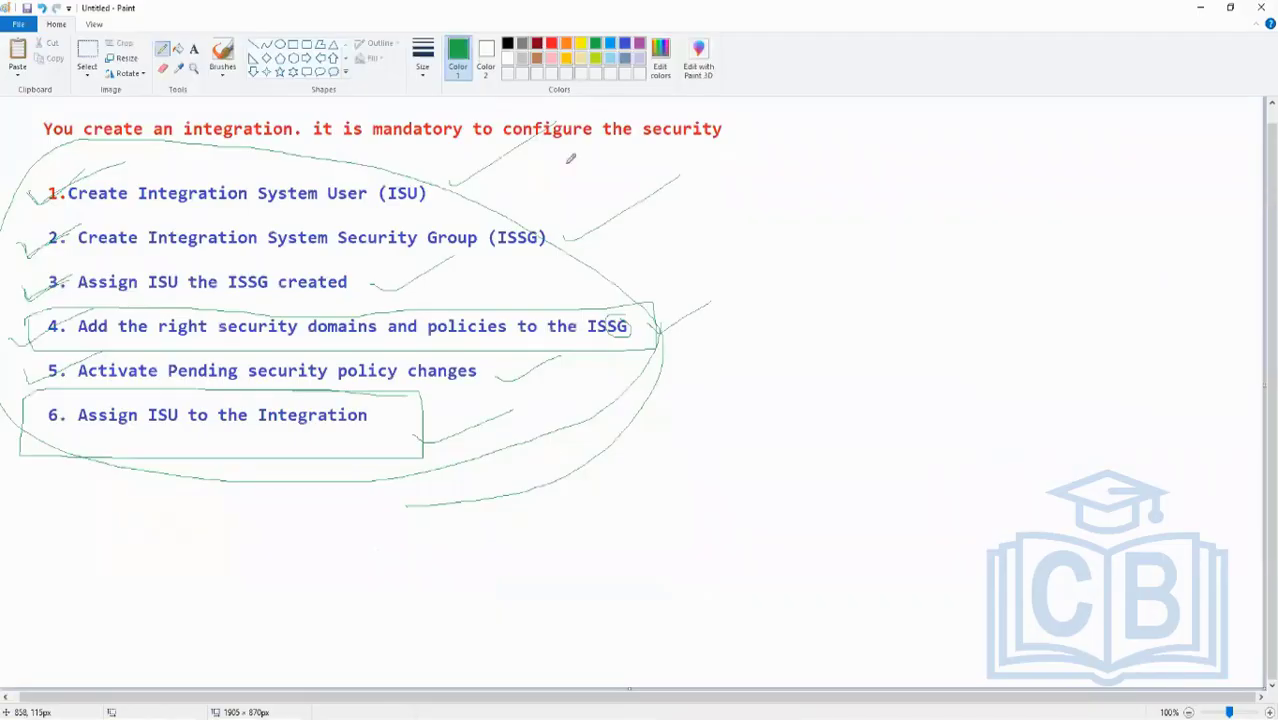
{"action": "left_click", "coordinate": [1261, 7]}
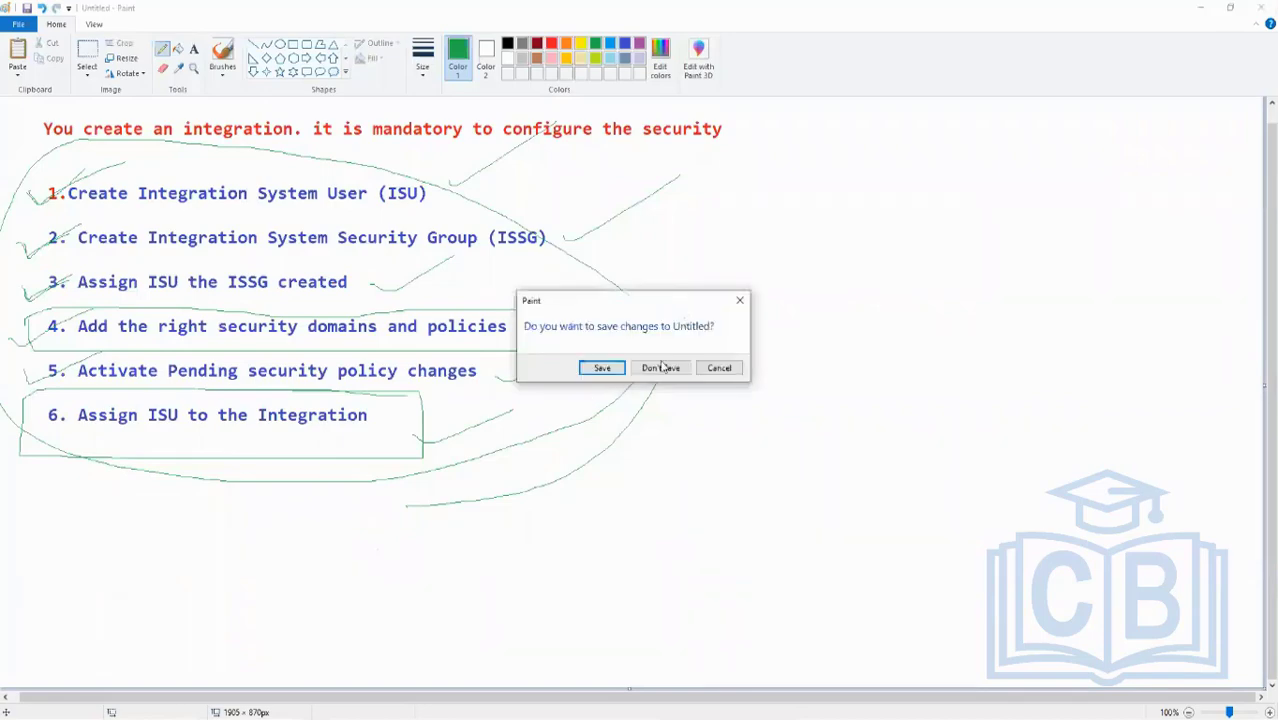
{"action": "left_click", "coordinate": [673, 369]}
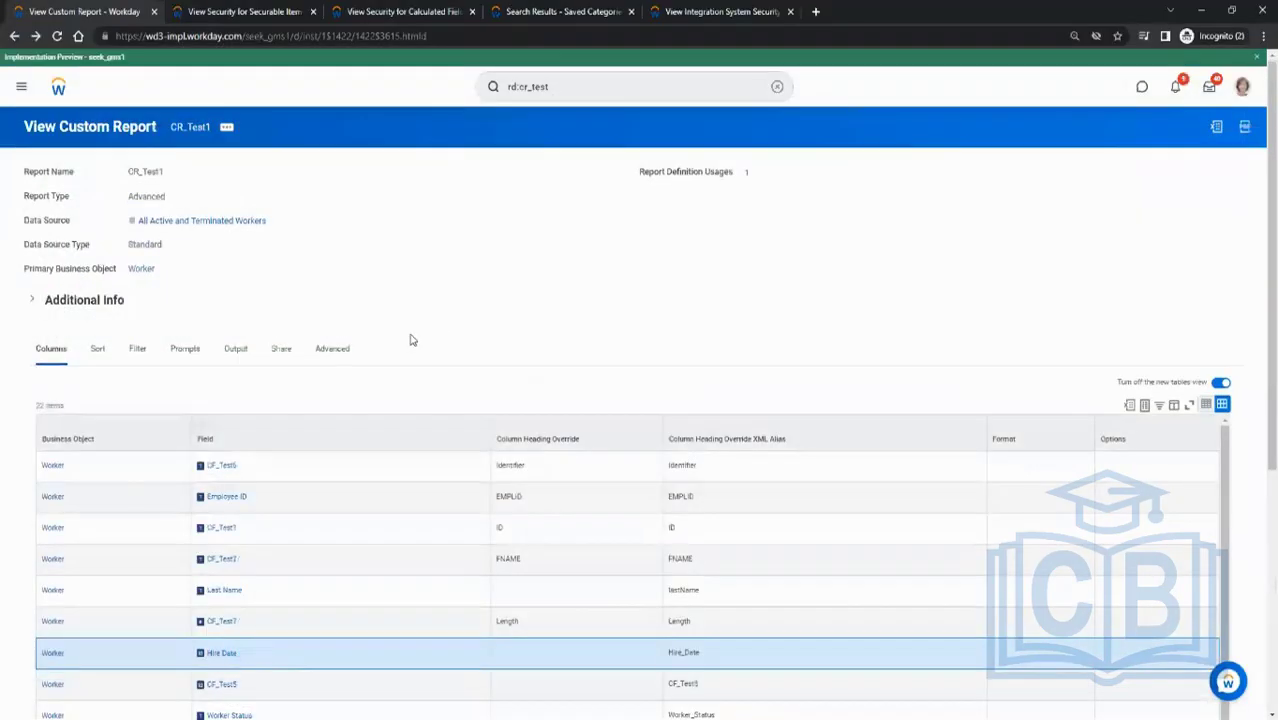